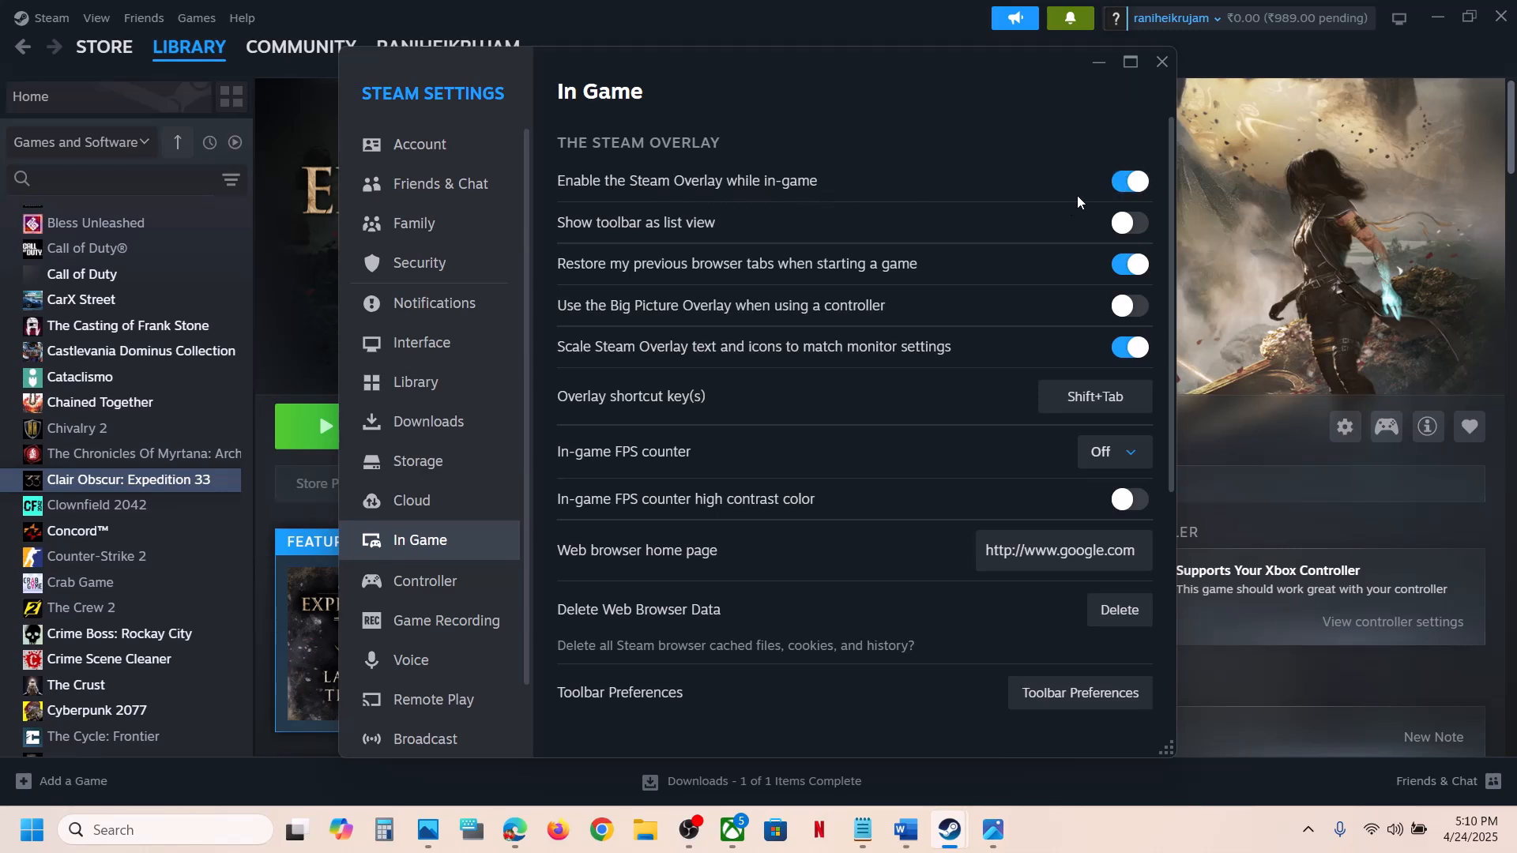
- Turn the Steam Overlay while in-game setting off and back on, and close the Steam settings
left_click(1118, 184)
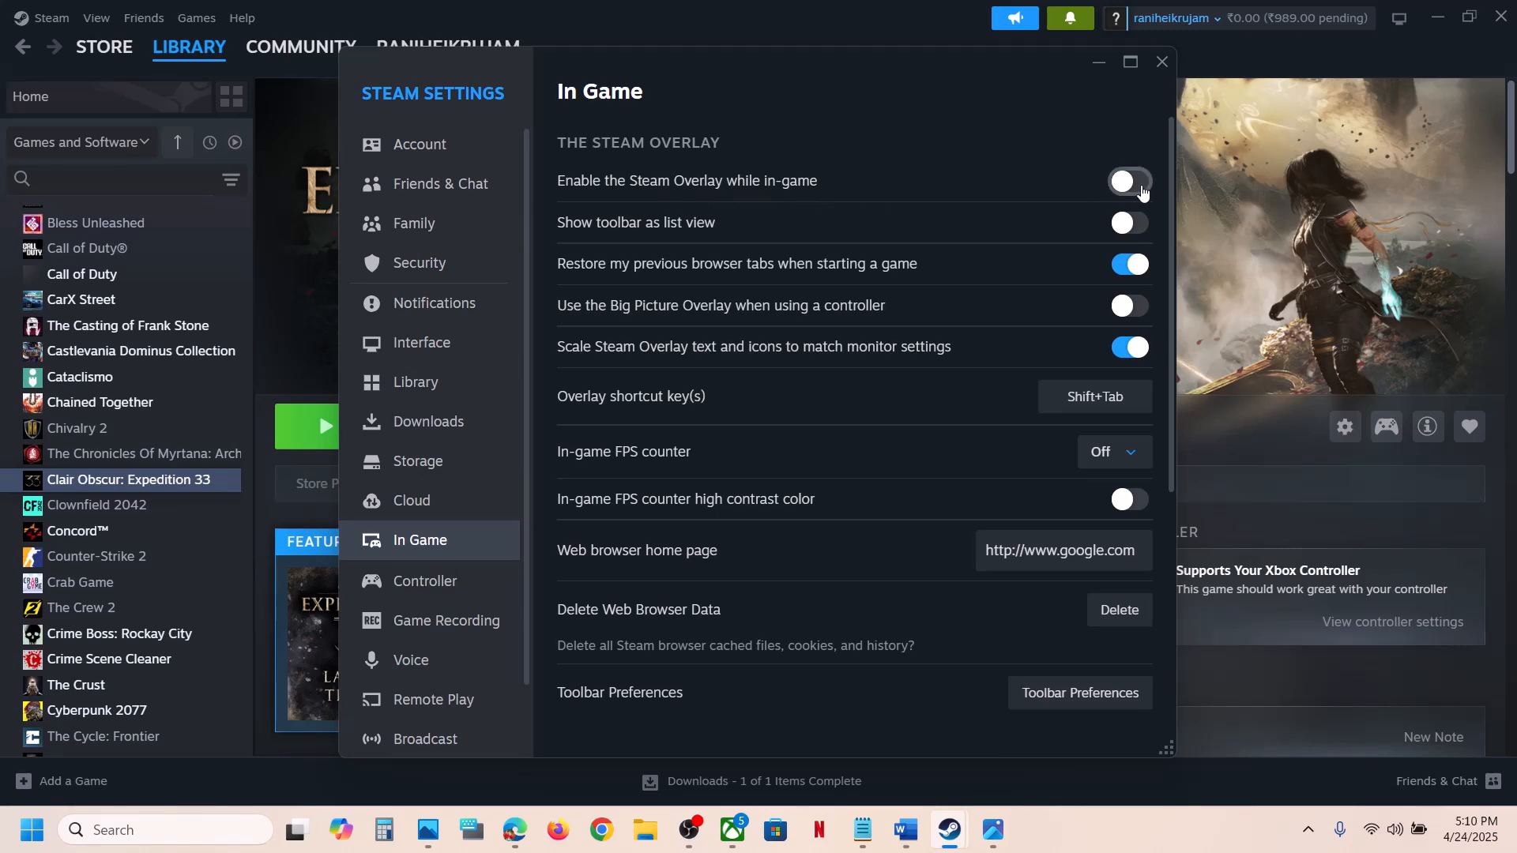
left_click(1137, 184)
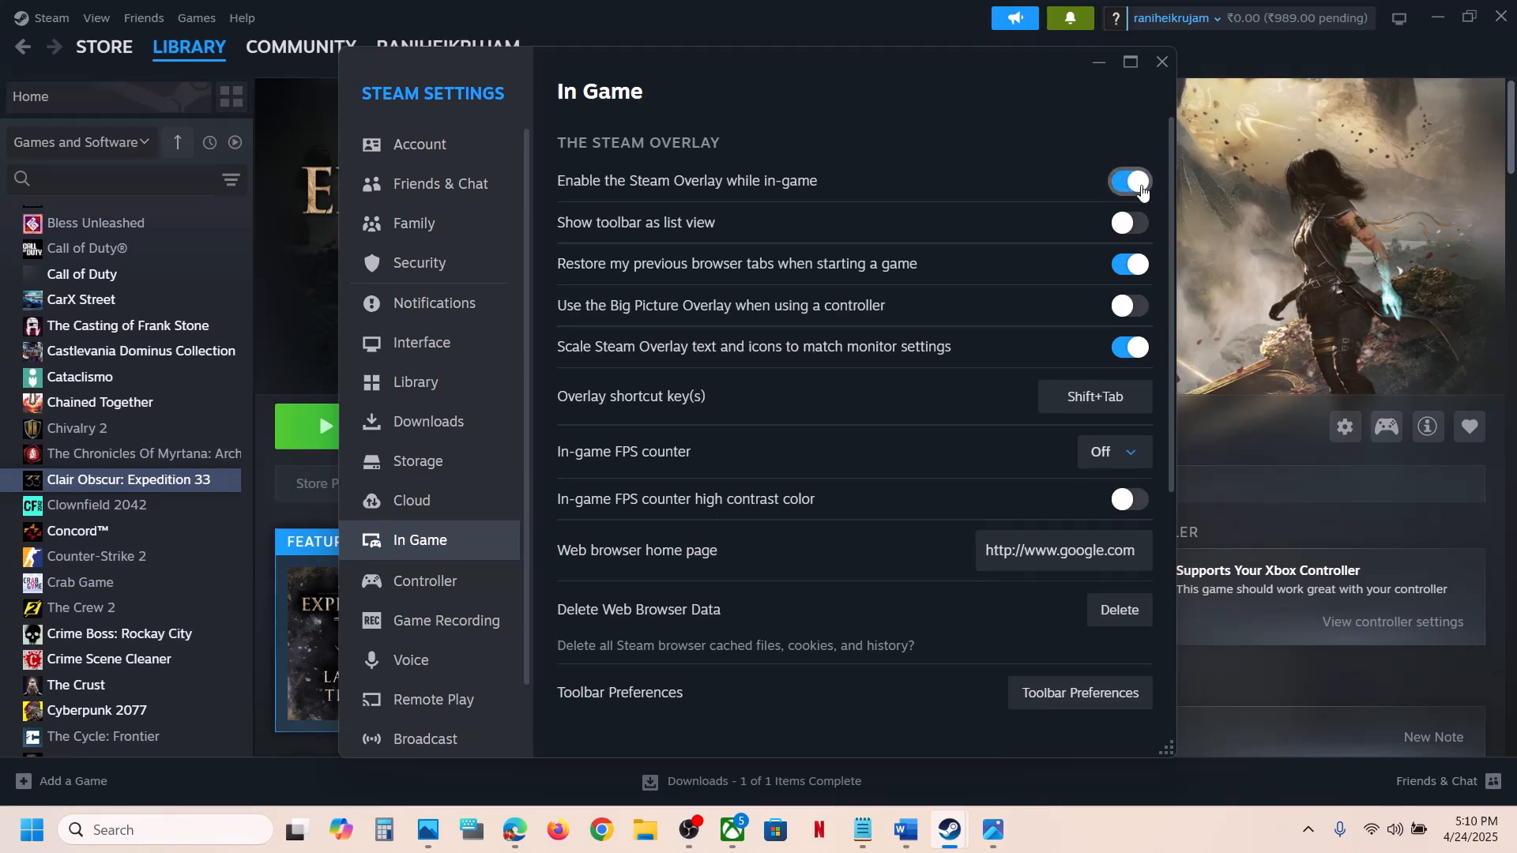
left_click(1162, 62)
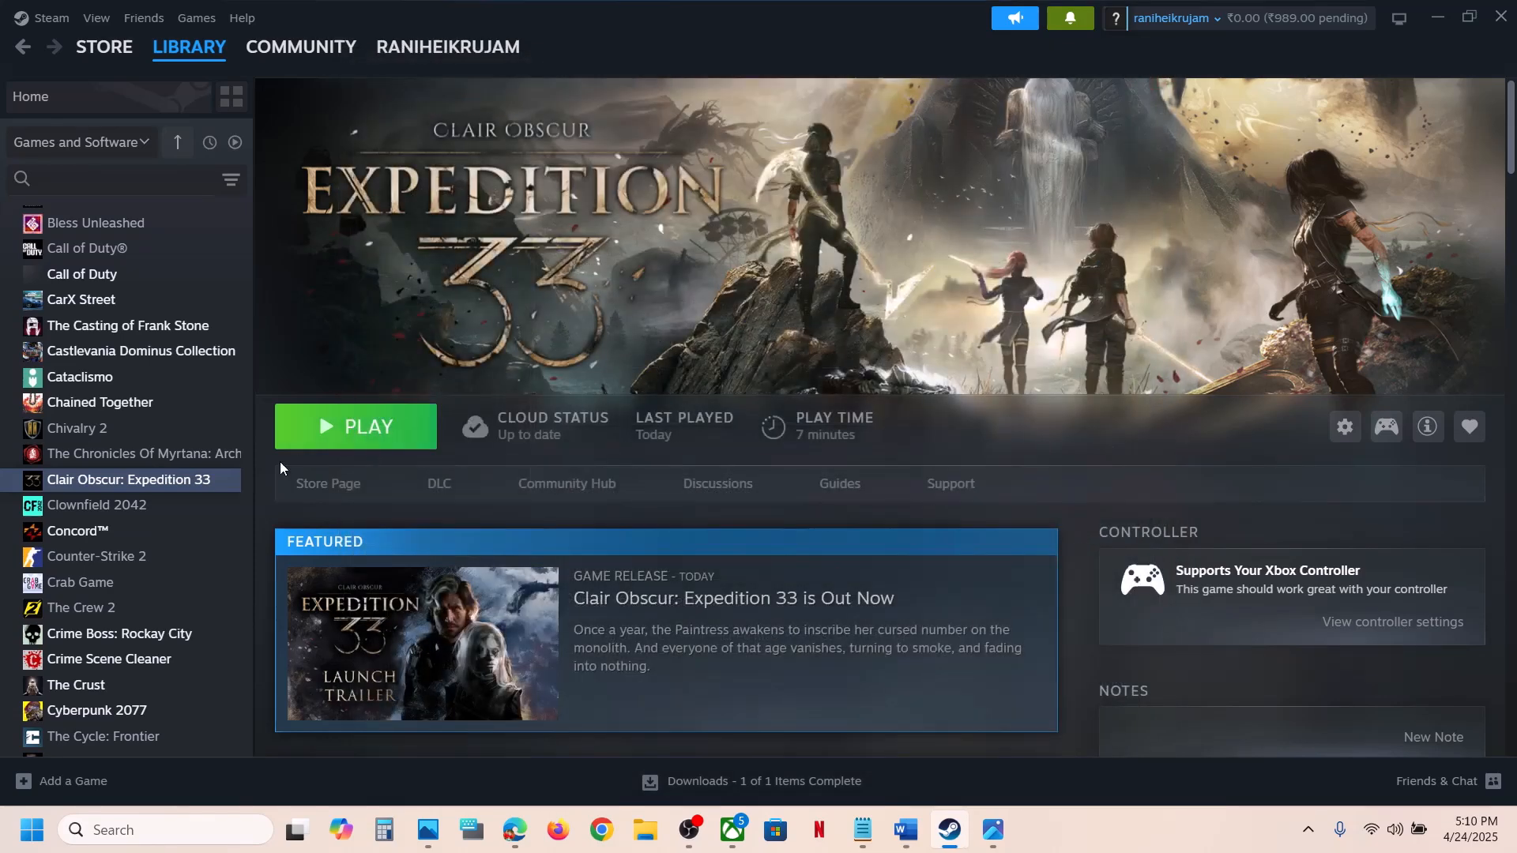
- In the properties of Clair Obscur: Expedition 33, turn the in-game Steam Overlay off and back on, and close the properties
right_click(181, 480)
left_click(237, 632)
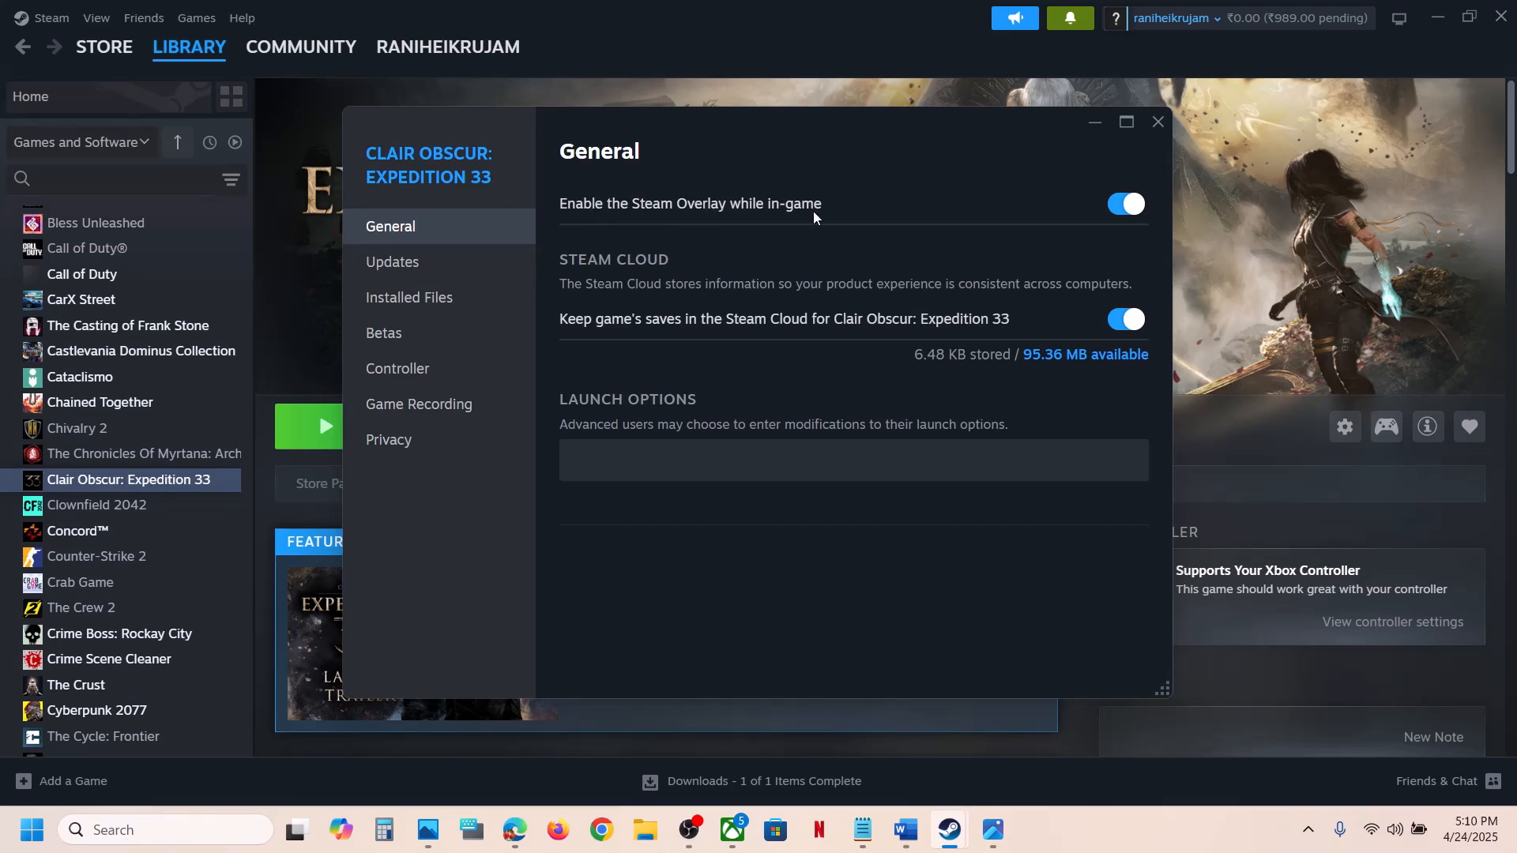
left_click(1124, 204)
left_click(1123, 205)
left_click(1159, 122)
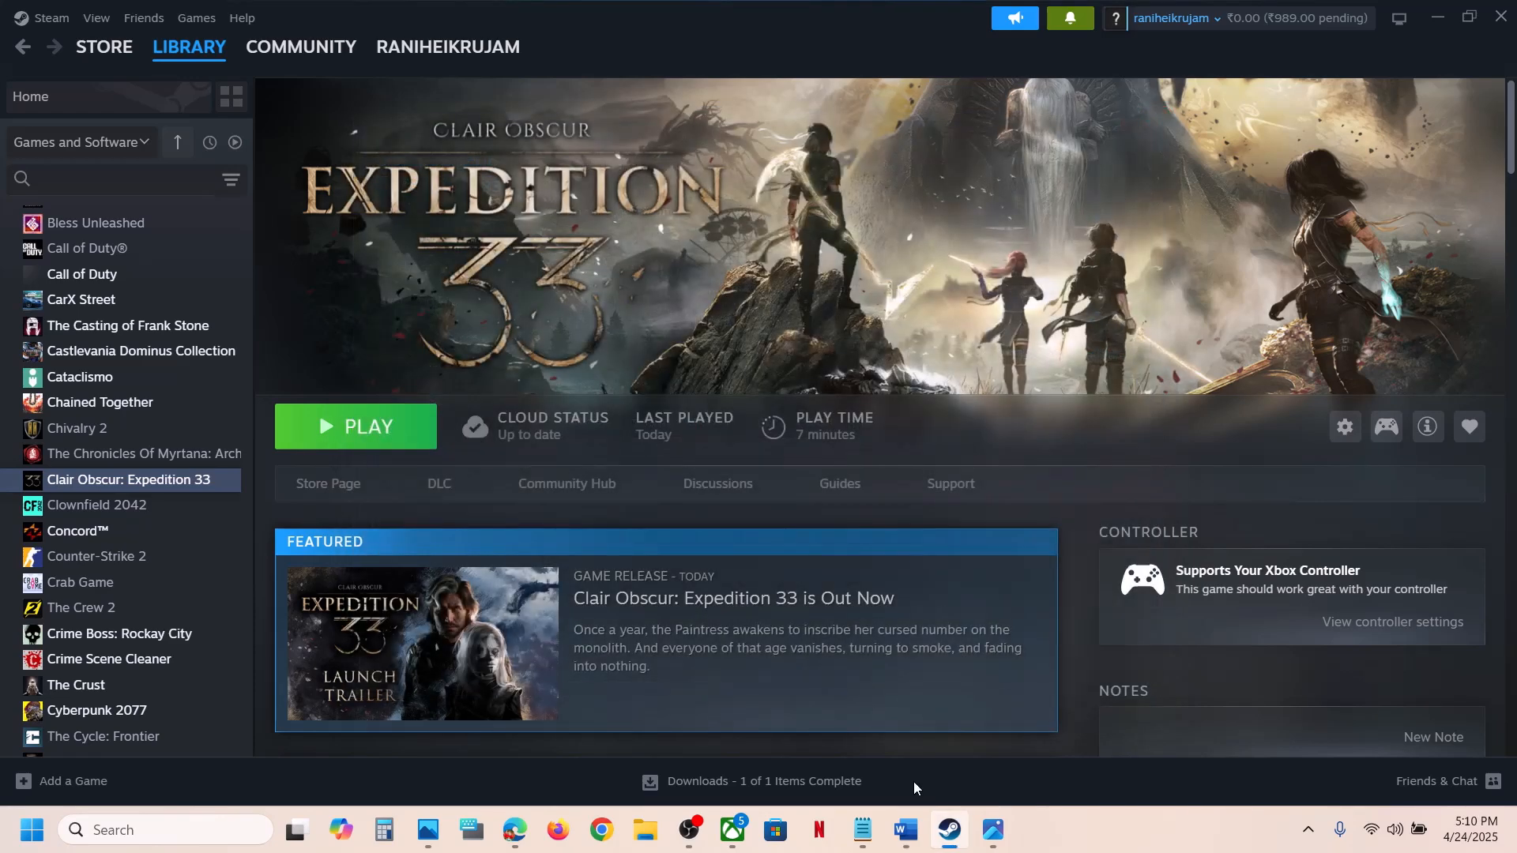
- Read Step 2 in the Word notes and examine the file verification option in Clair Obscur: Expedition 33's Installed Files properties in Steam
left_click(906, 829)
scroll(584, 454, "down", 3)
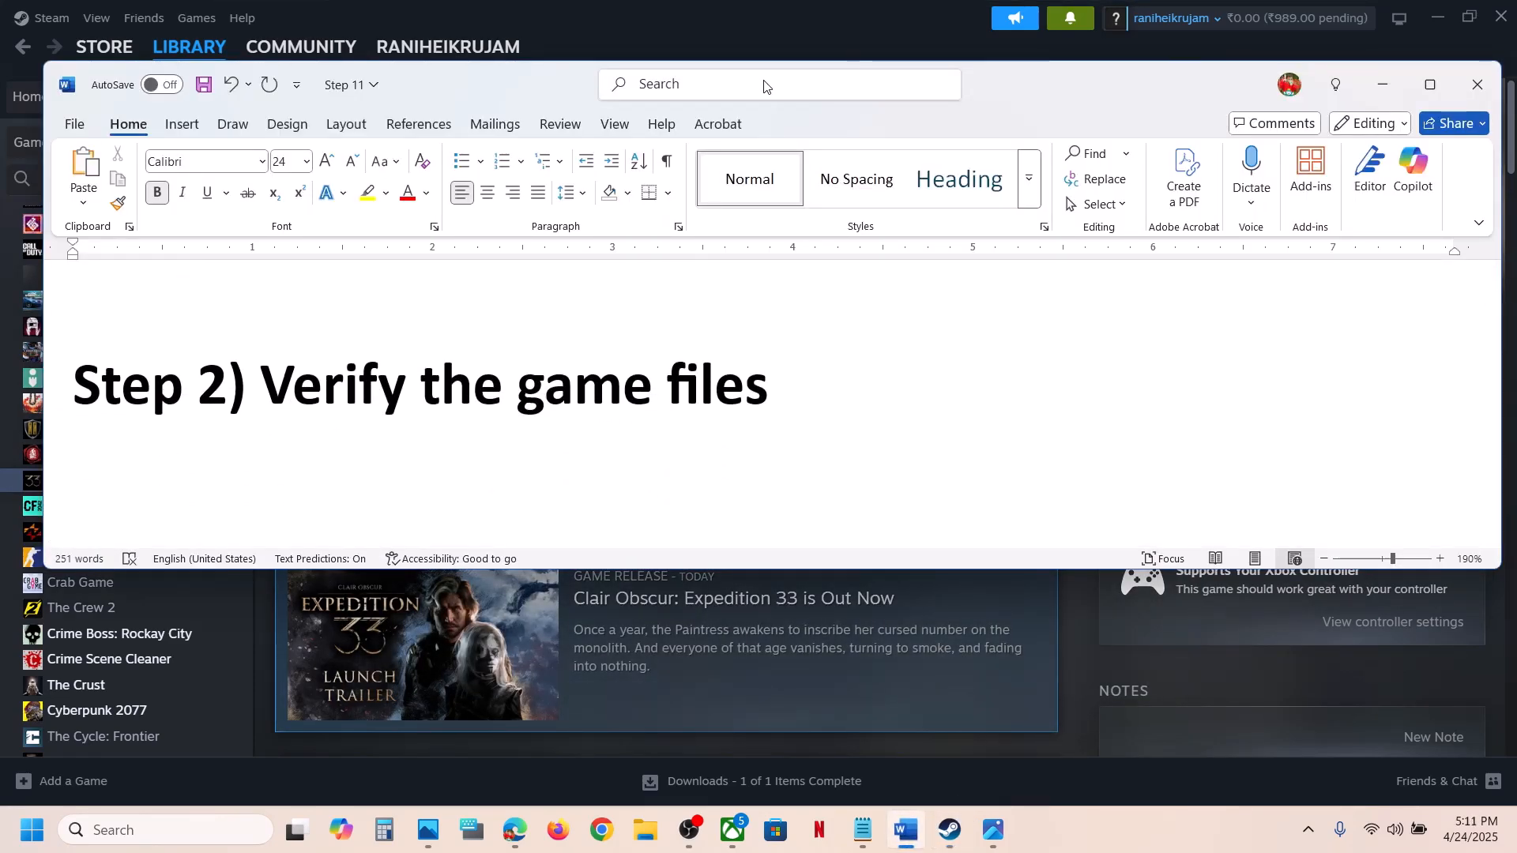
left_click(751, 43)
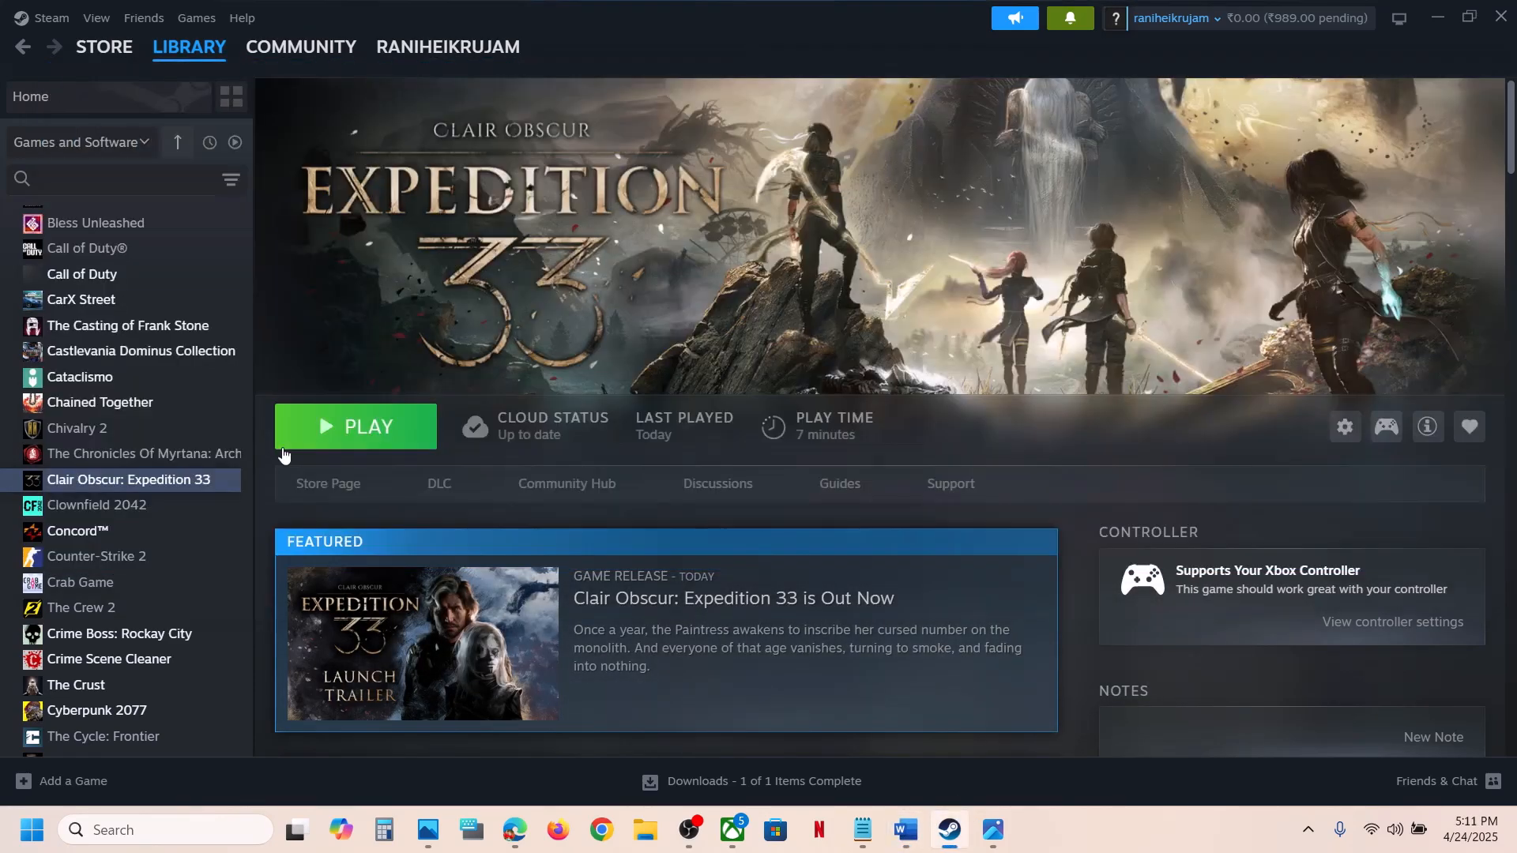
right_click(172, 484)
left_click(227, 630)
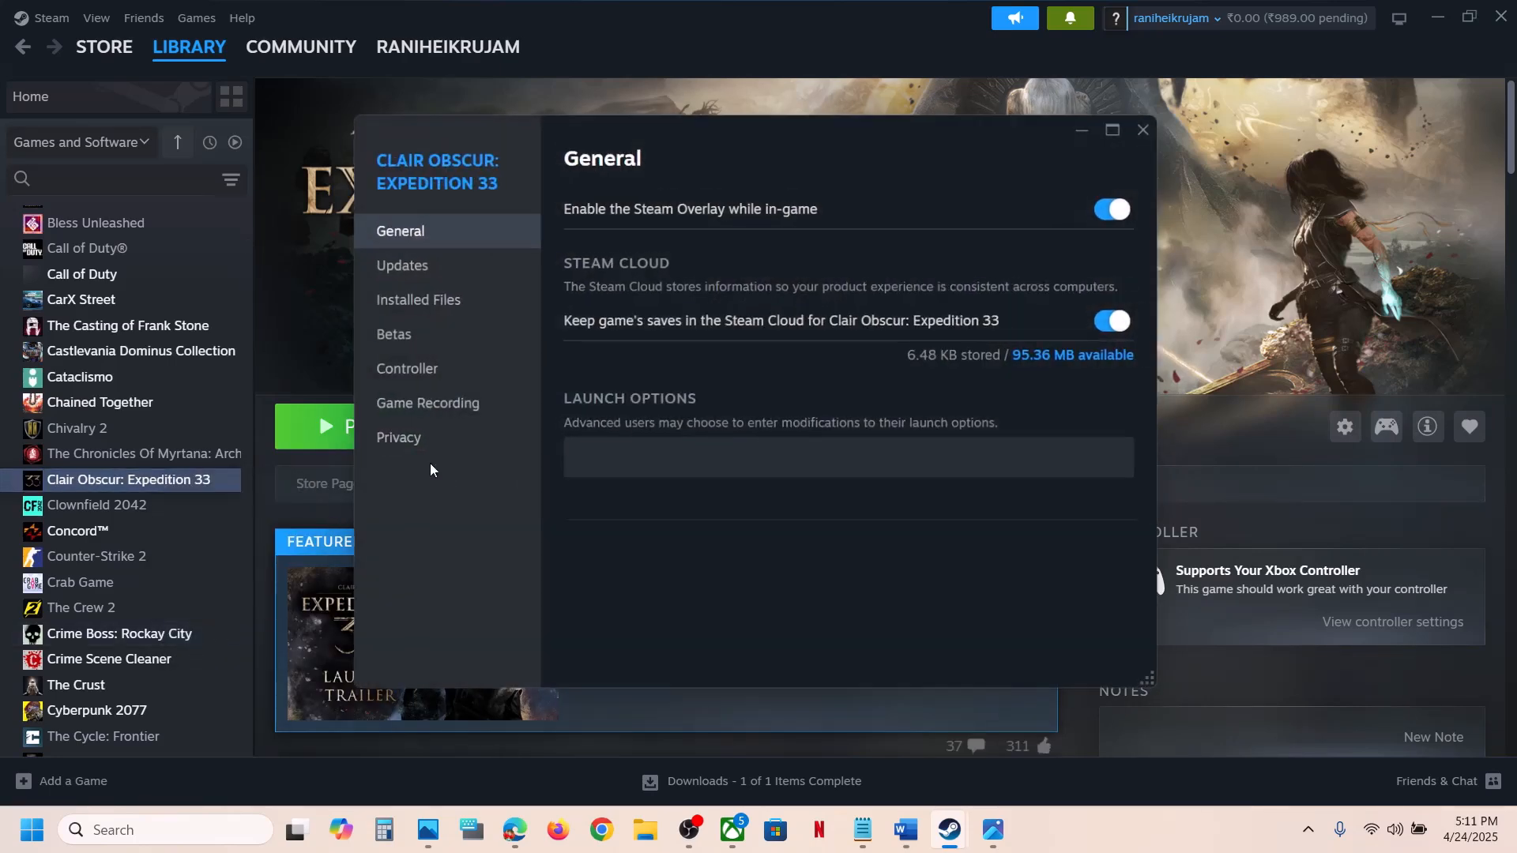
left_click(452, 309)
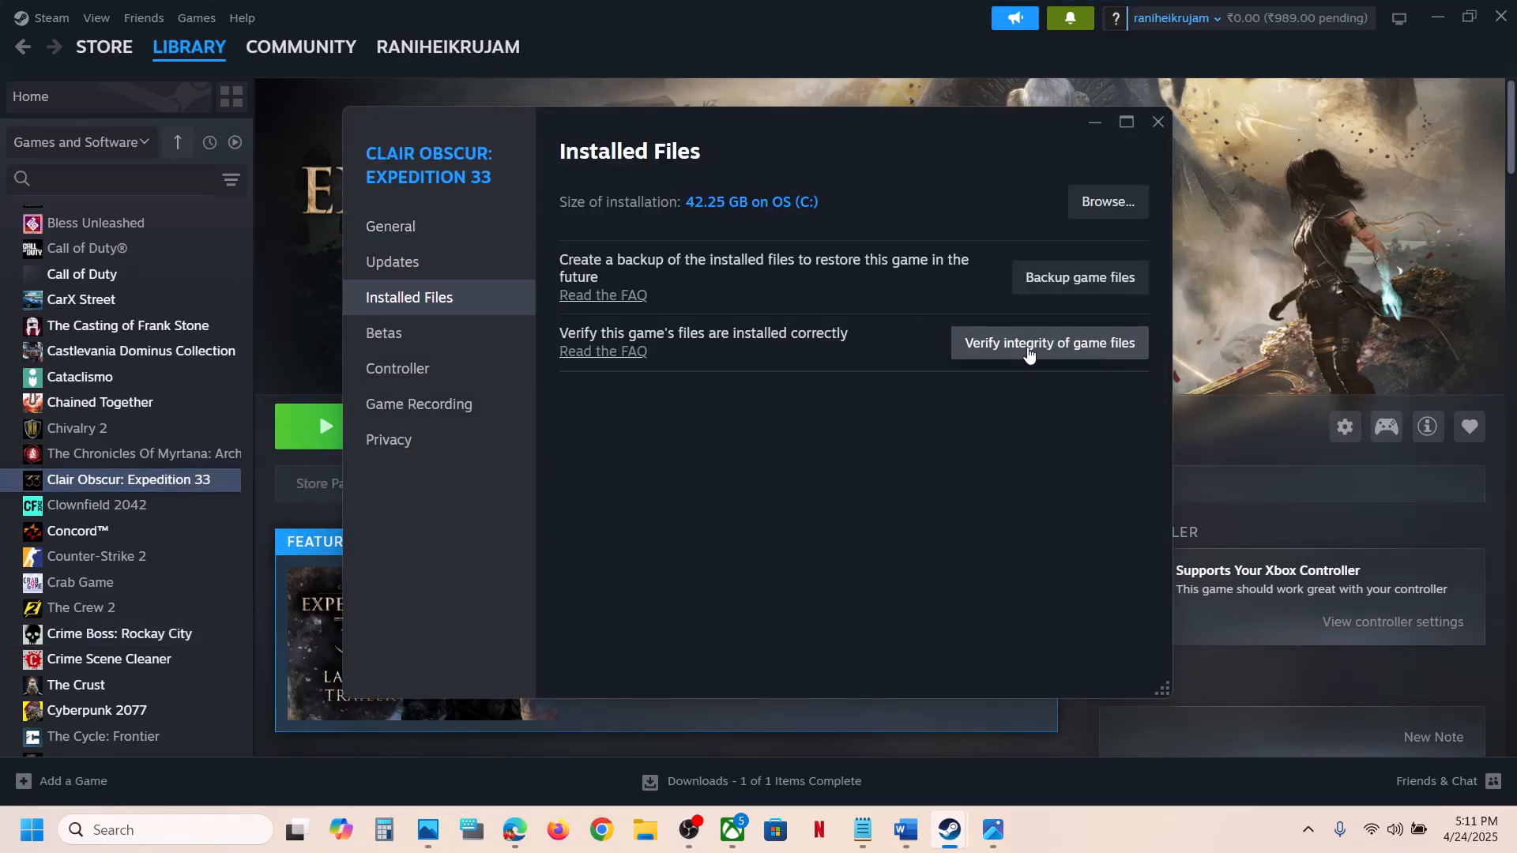
left_click(1196, 327)
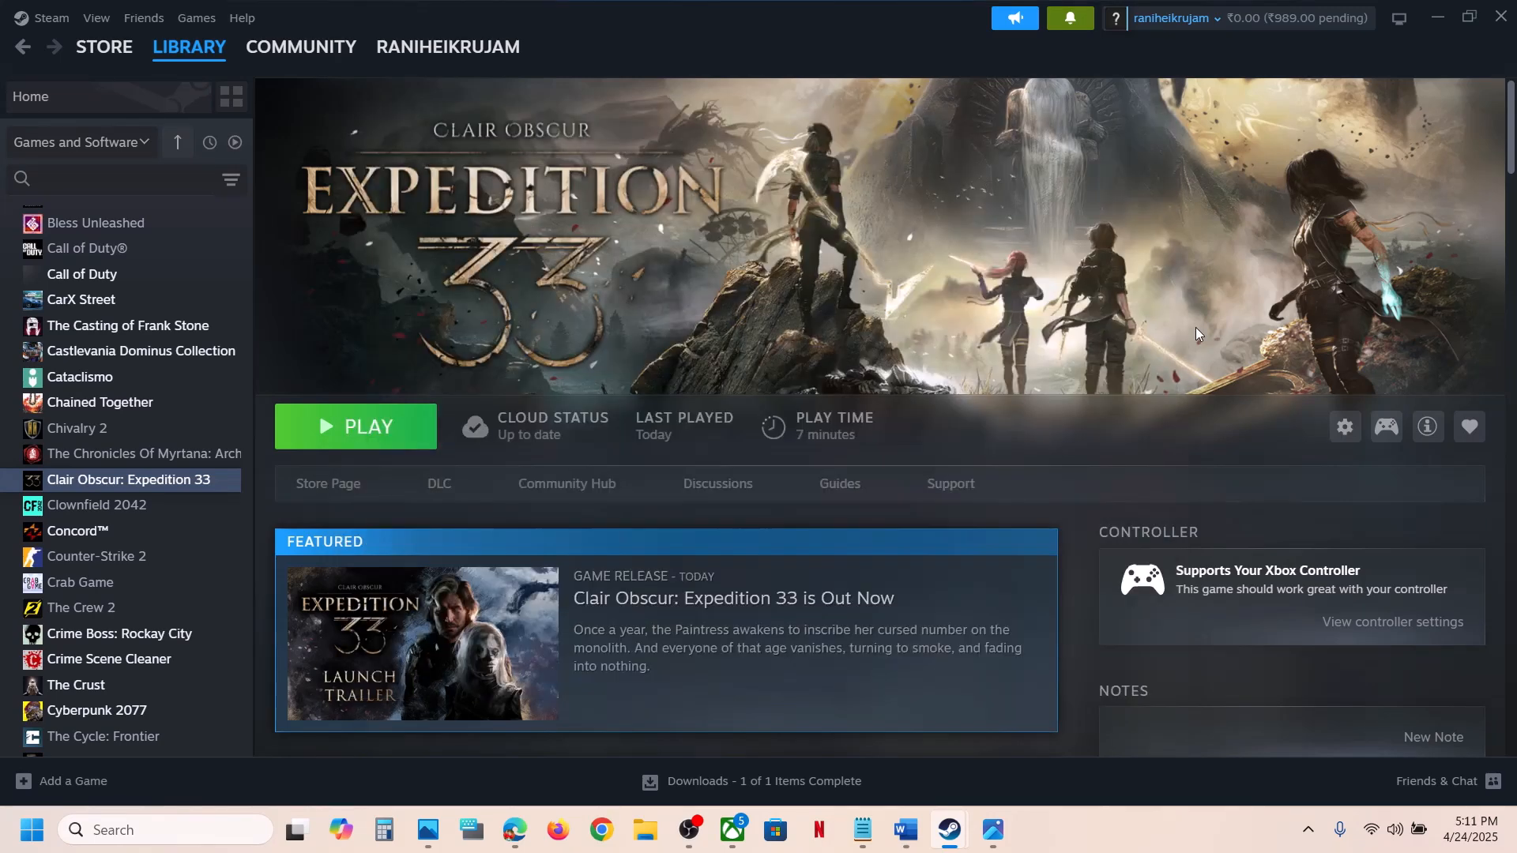
- Highlight the restart instruction of Step 3 in the Word notes and locate the Exit command in Steam
left_click(1081, 848)
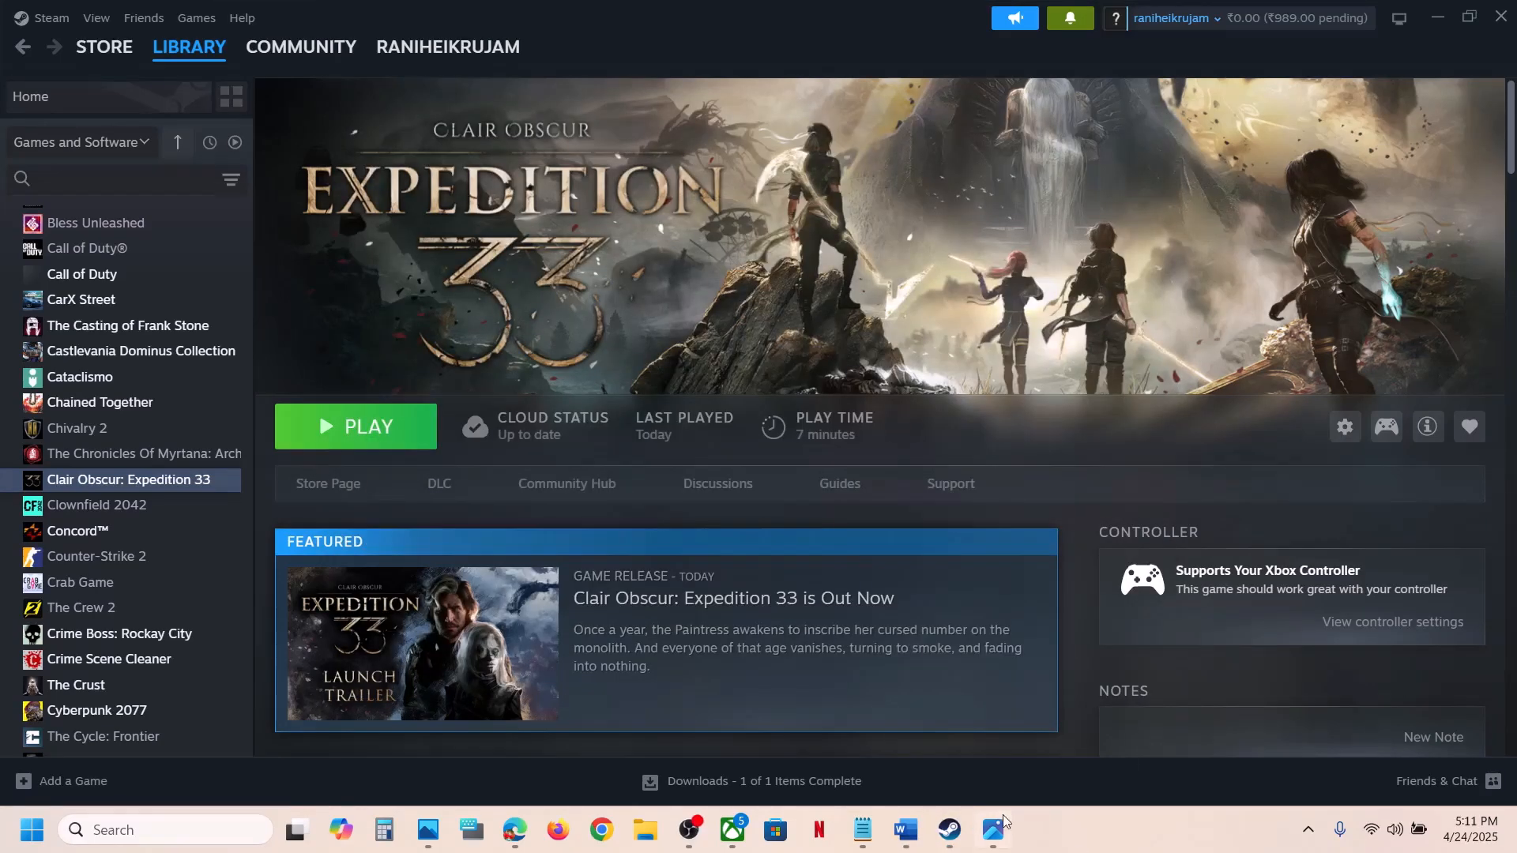
left_click(905, 829)
scroll(644, 333, "down", 10)
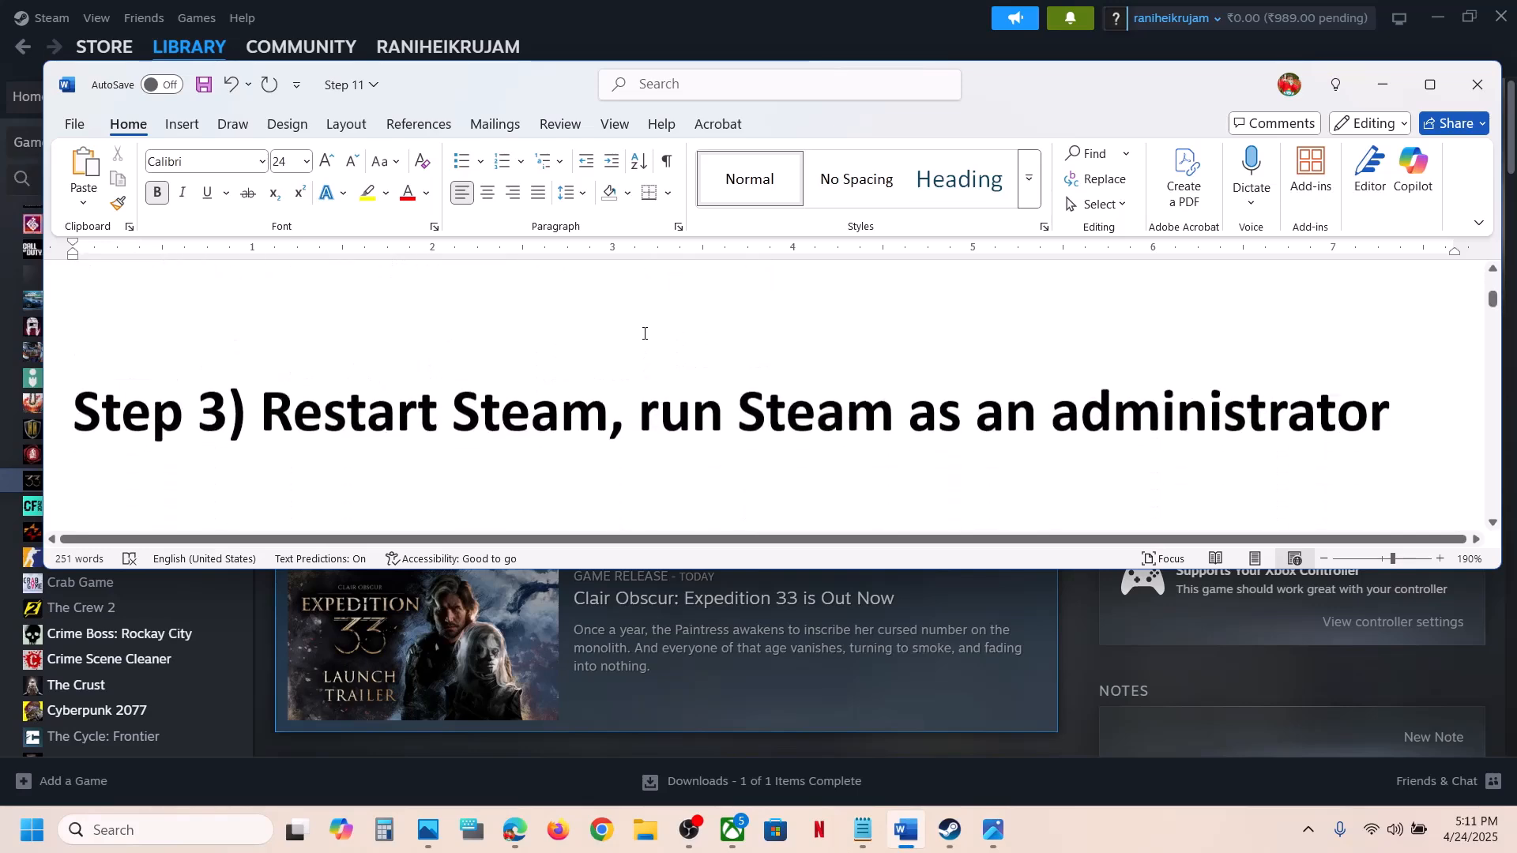
left_click_drag(529, 419, 260, 419)
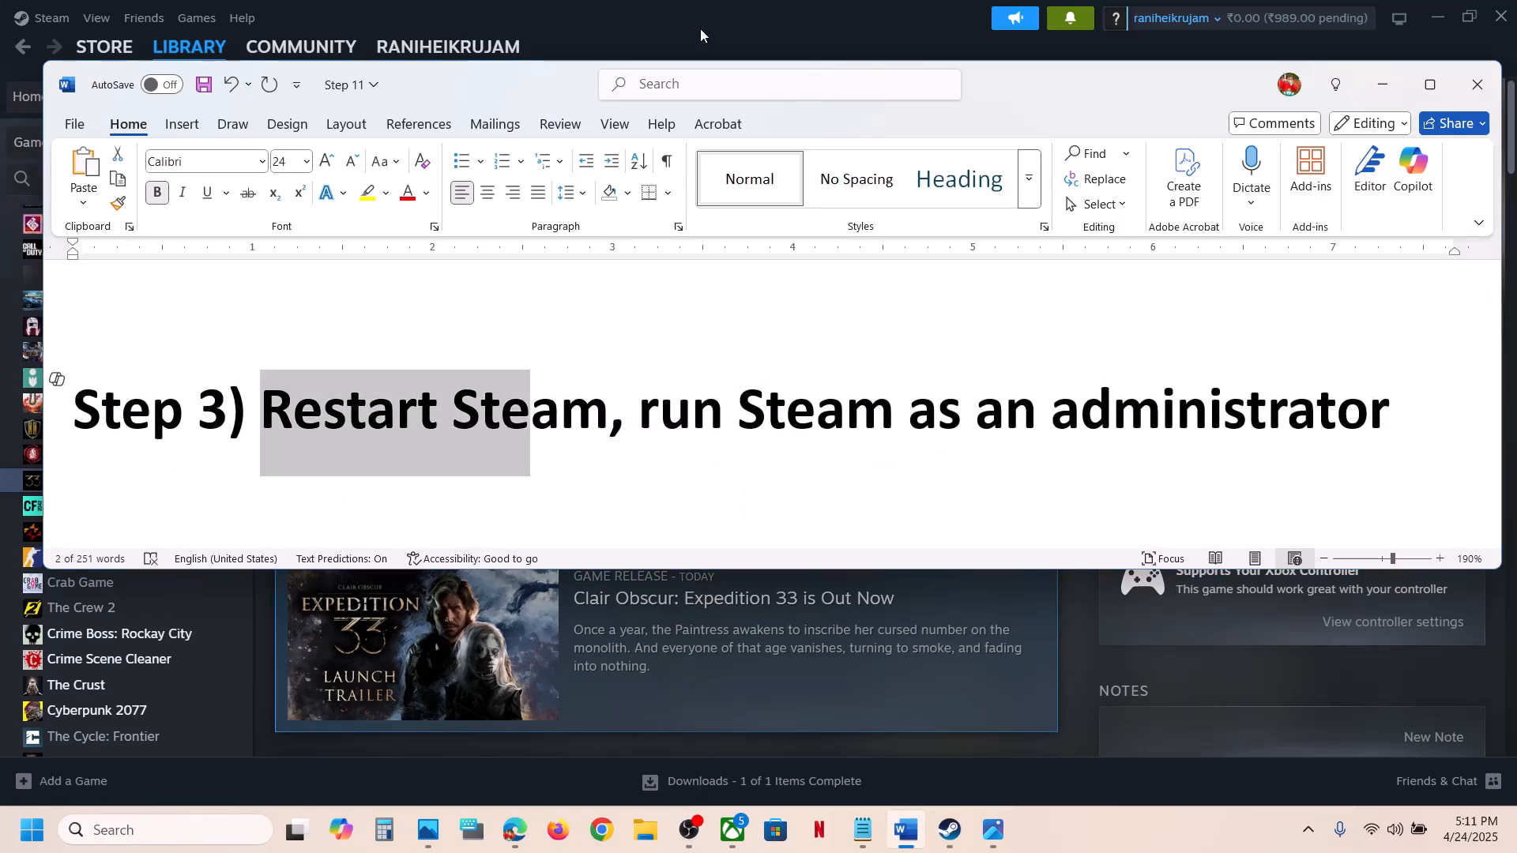
left_click(700, 28)
left_click(49, 18)
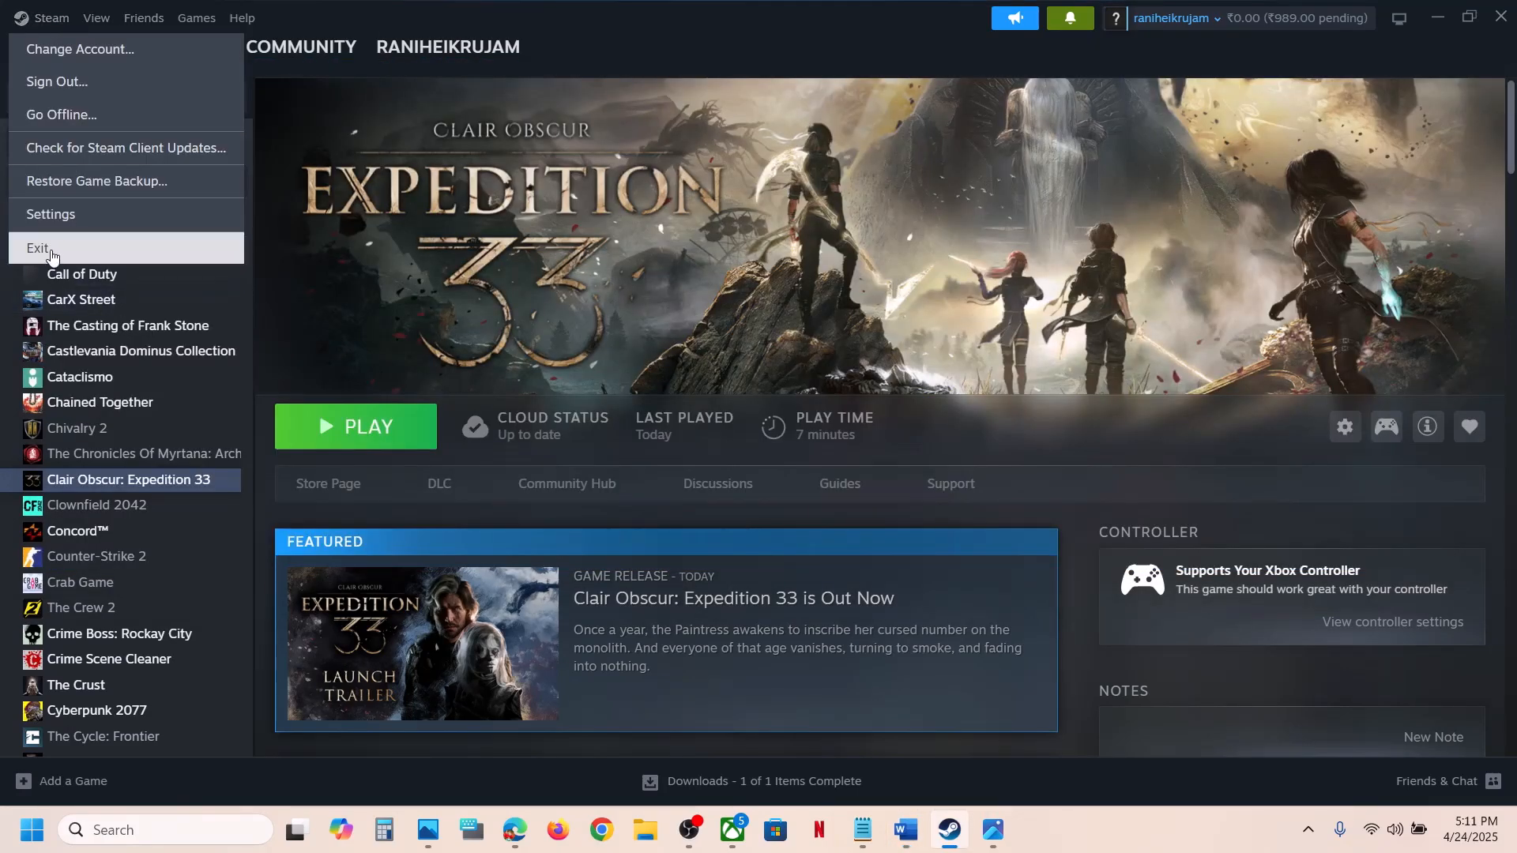
left_click(755, 57)
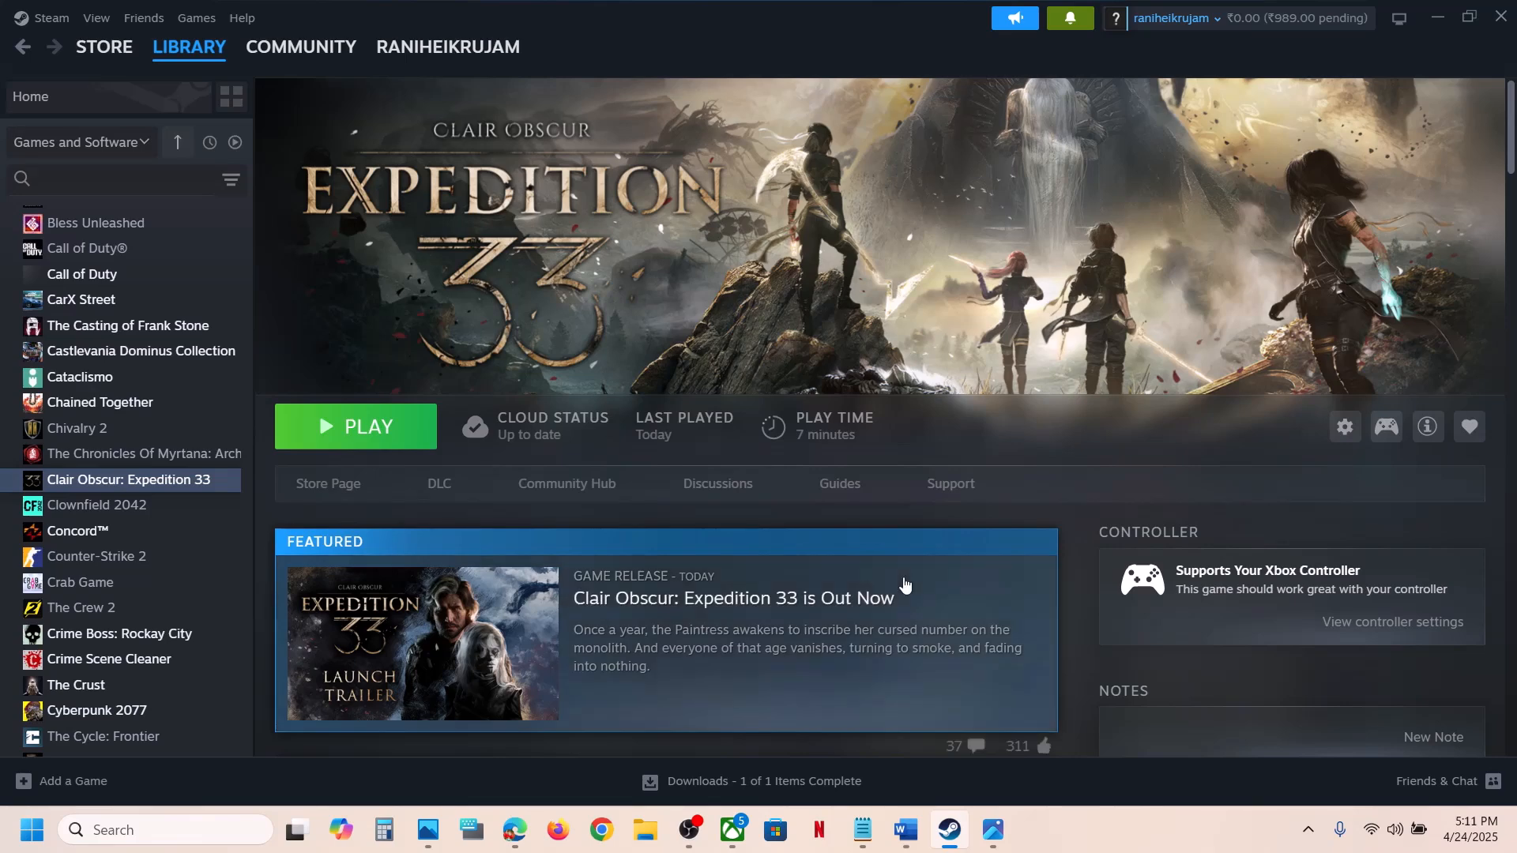
- Highlight "run Steam as an administrator" in Step 3 of the Word notes and bring up the Exit command in Steam again
left_click(907, 837)
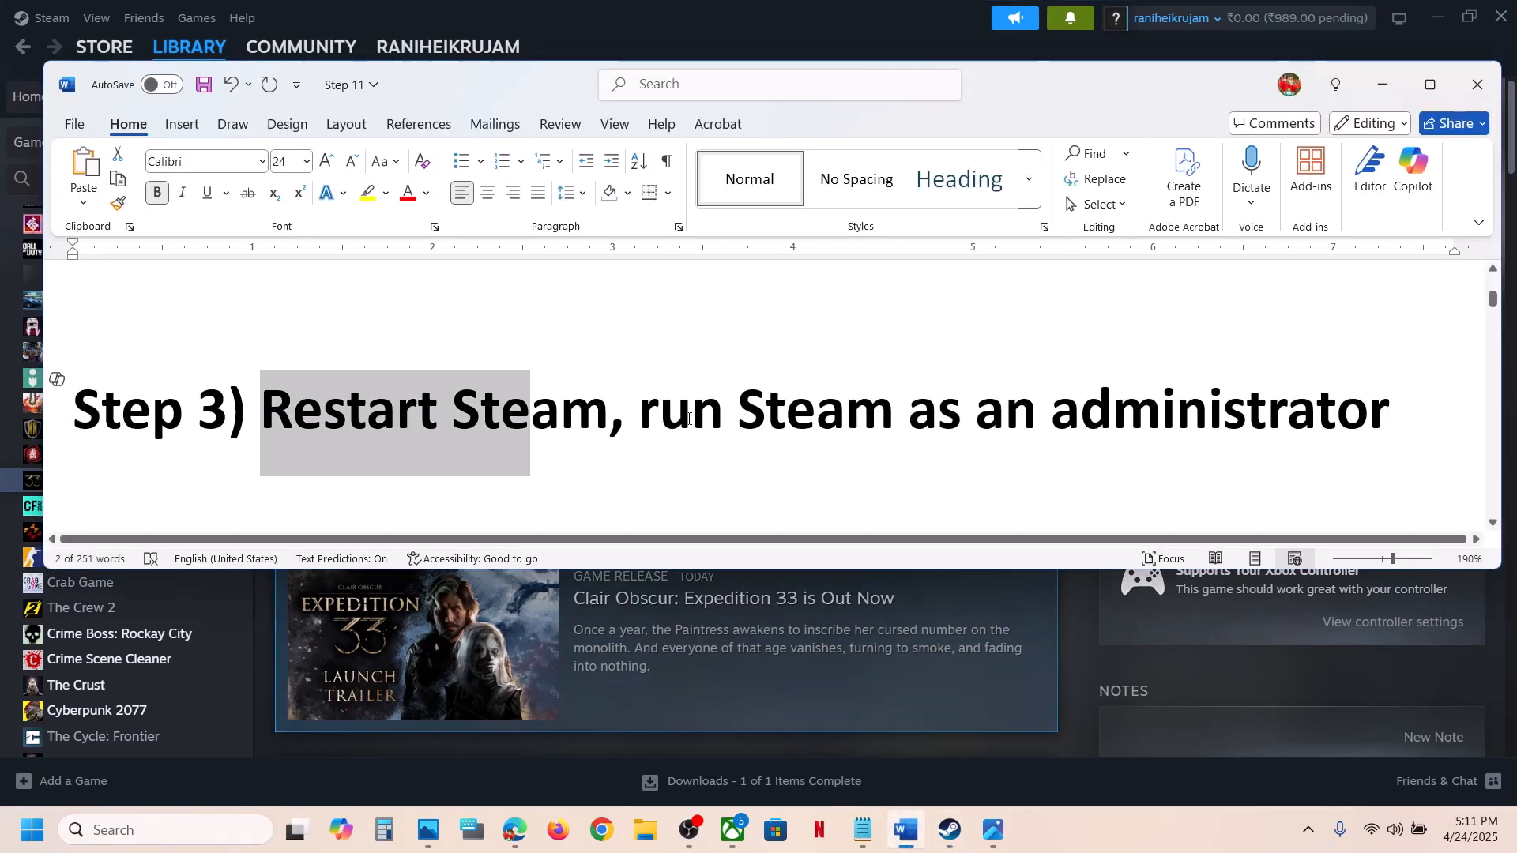
left_click_drag(641, 427, 1209, 429)
left_click(746, 31)
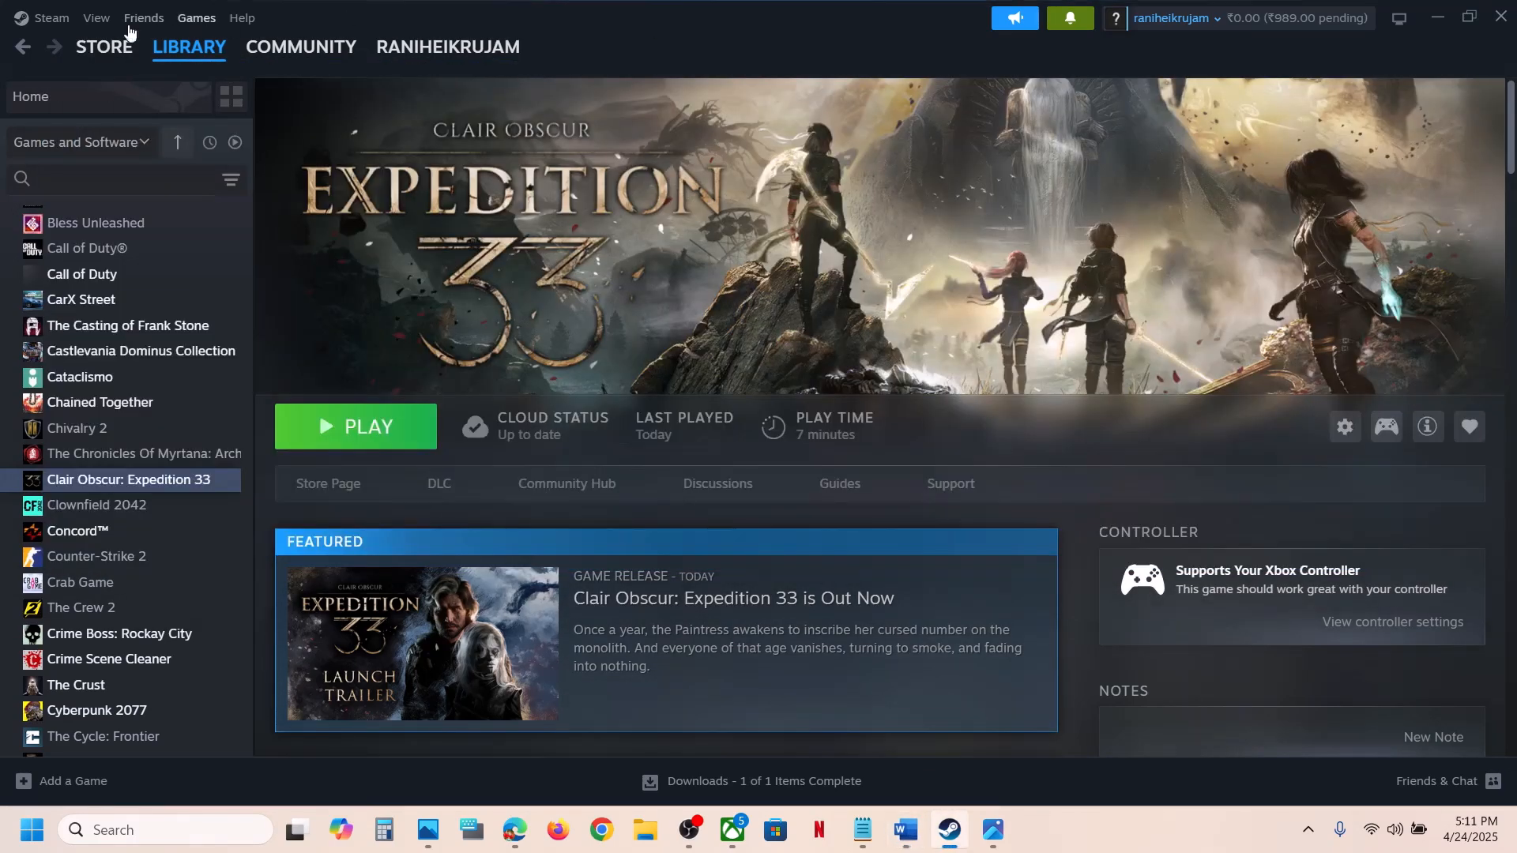
left_click(53, 17)
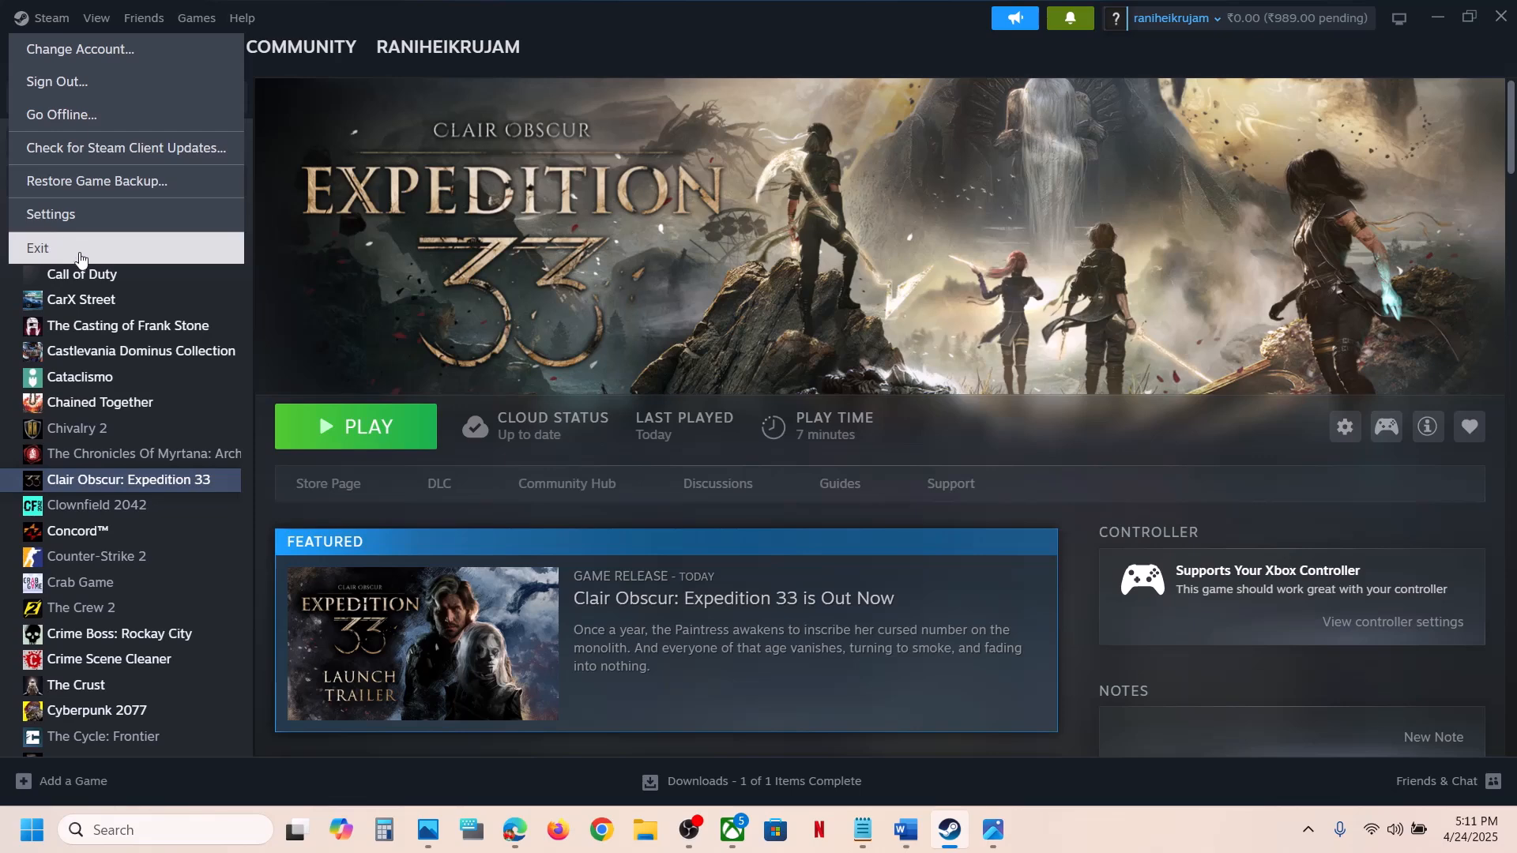
- Search Windows for "steam", examine the app's Run as administrator option, and dismiss the search
left_click(166, 831)
type("s")
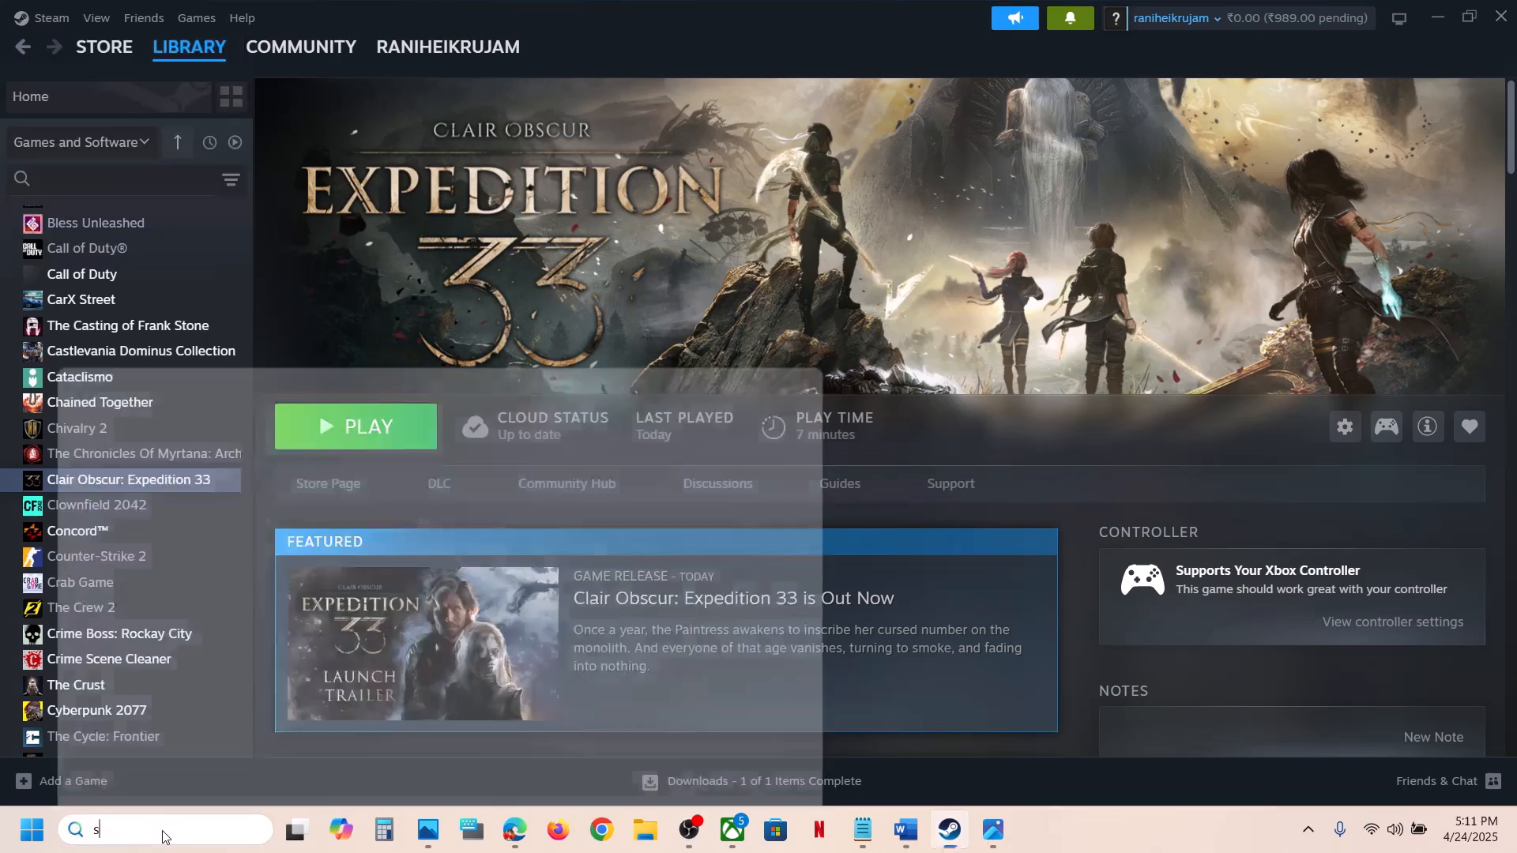
type("team")
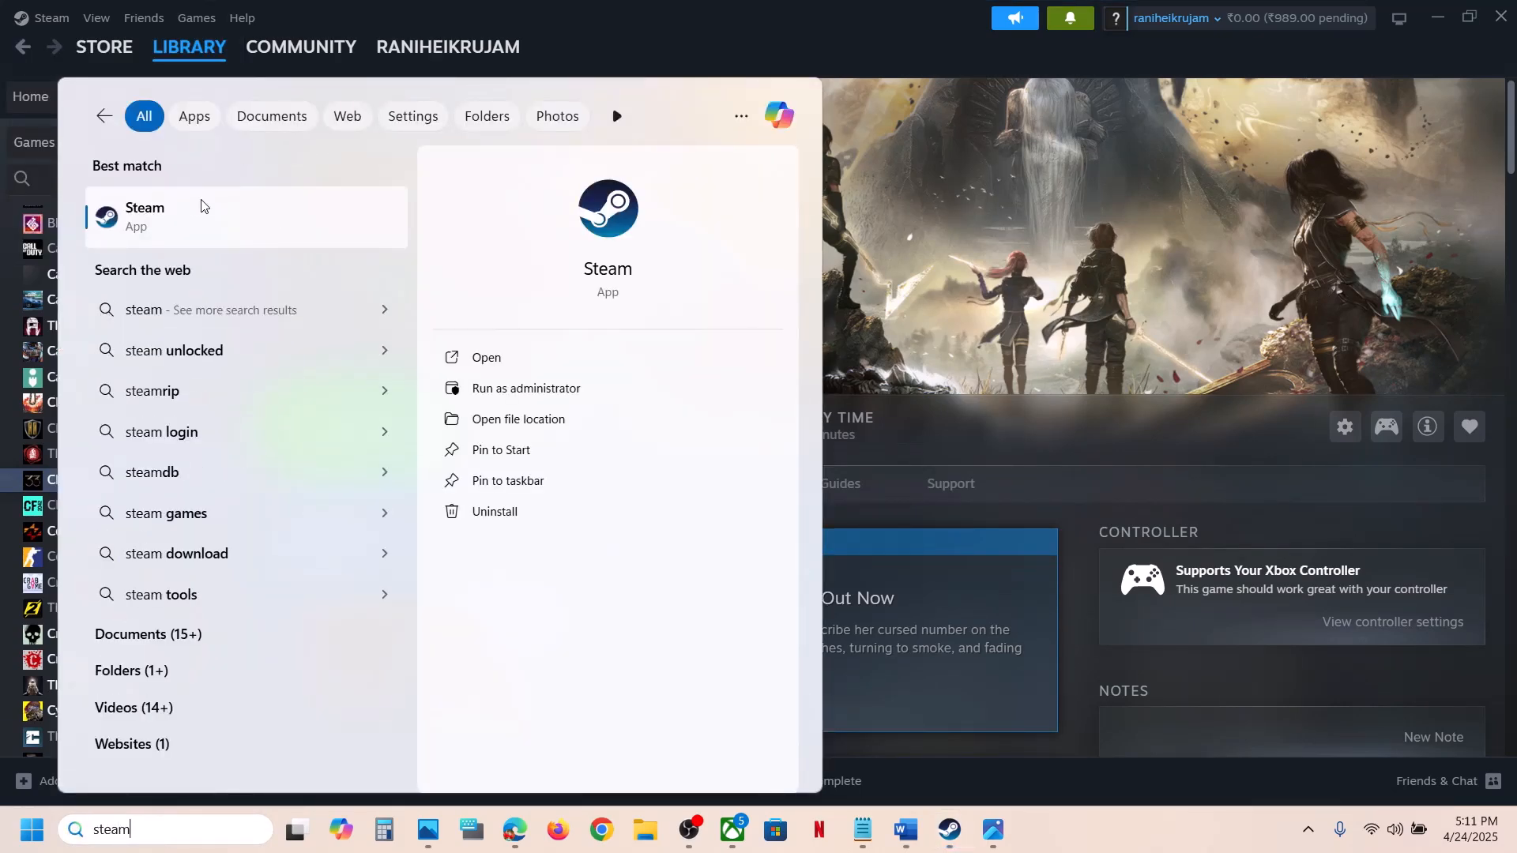
right_click(202, 206)
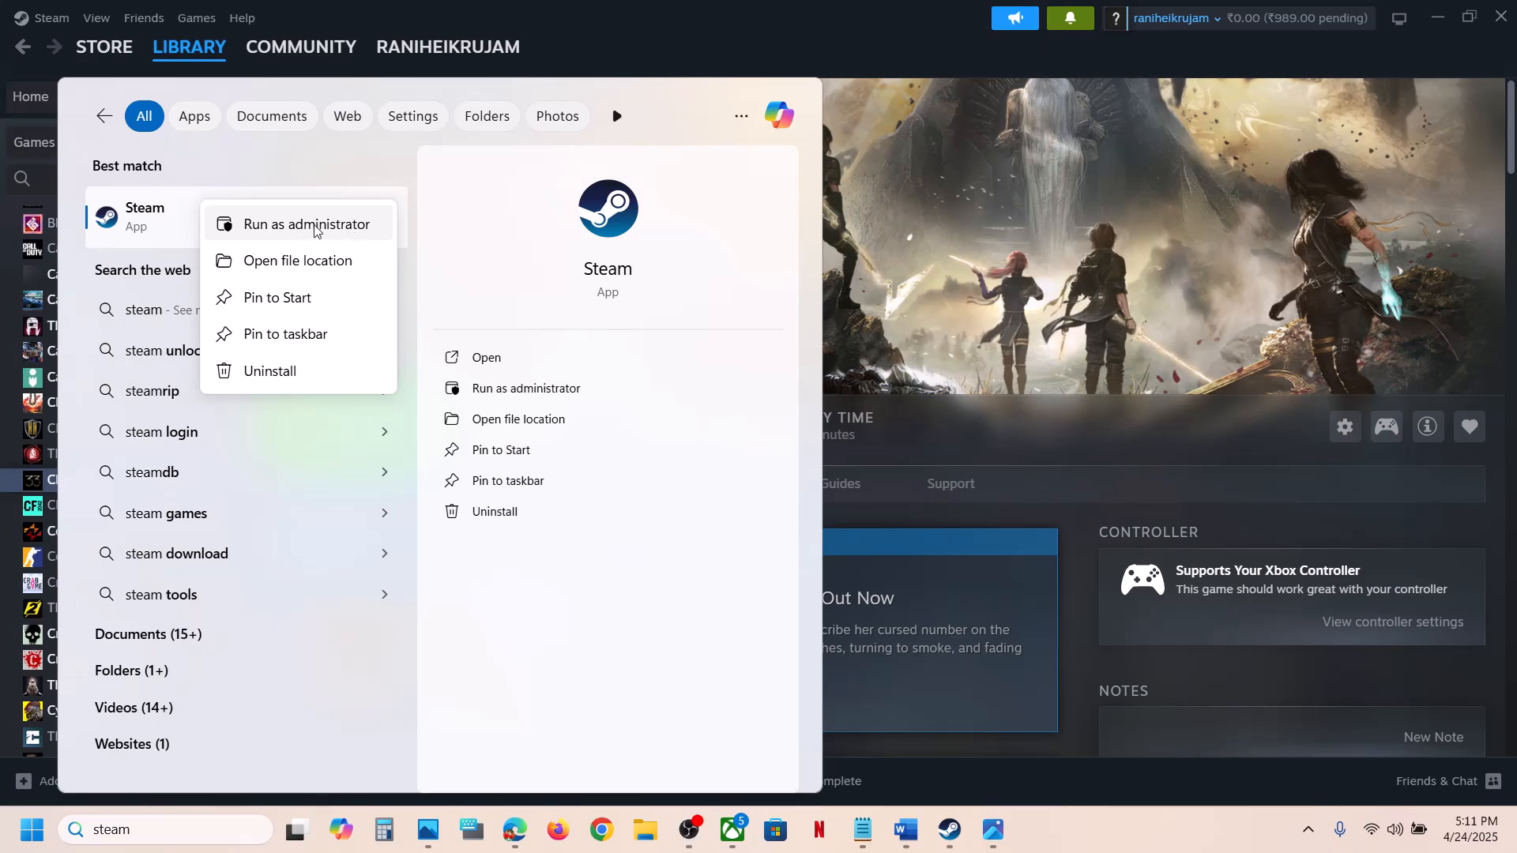
left_click(1007, 267)
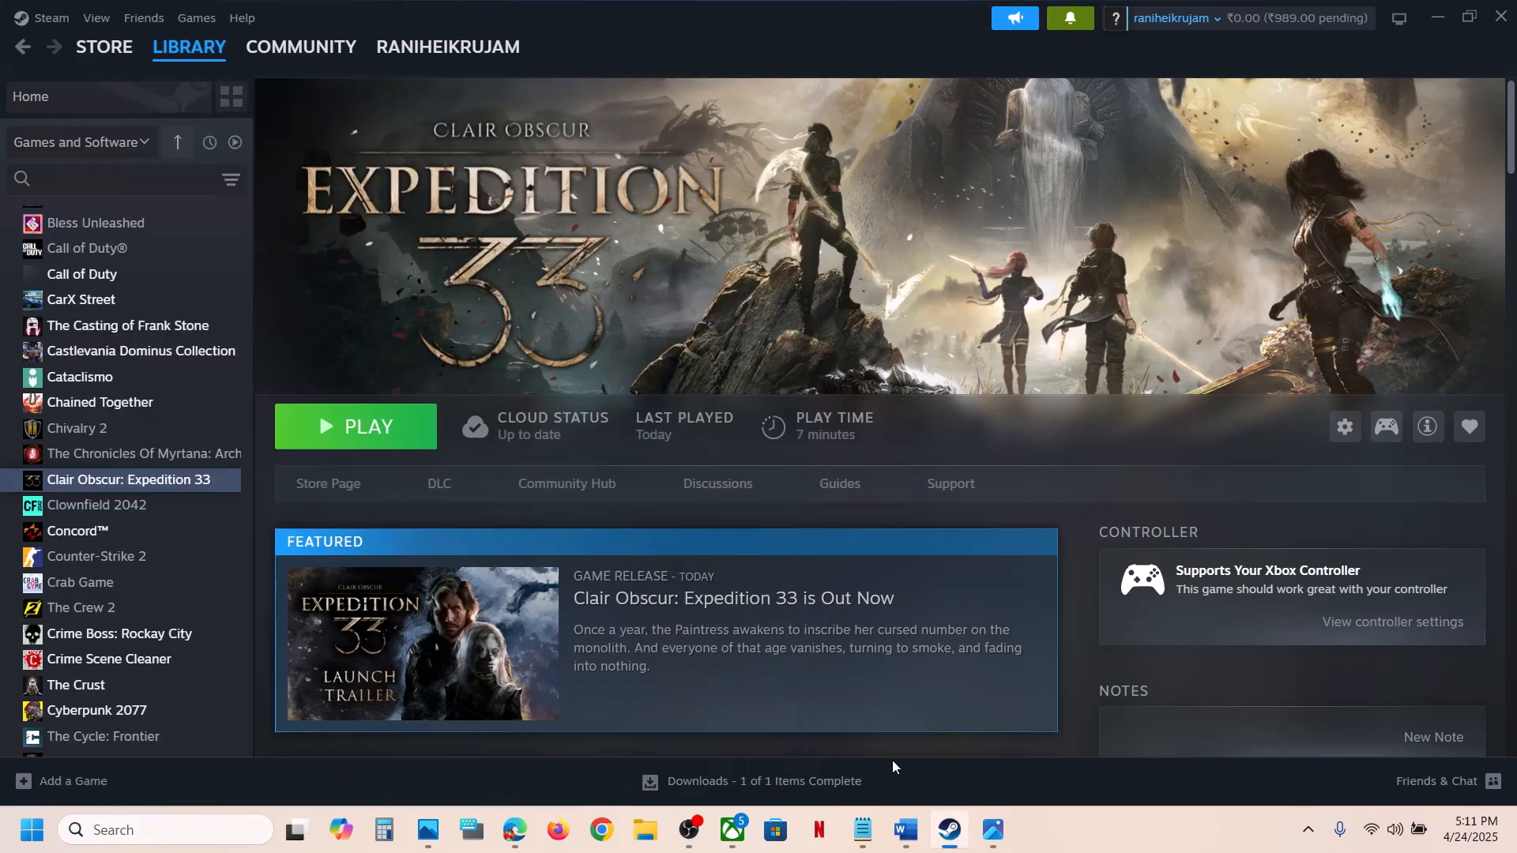
- Maximize the Word notes and highlight Step 4 about allowing the game exe file through antivirus, Windows Security and firewall
left_click(906, 829)
scroll(644, 368, "down", 3)
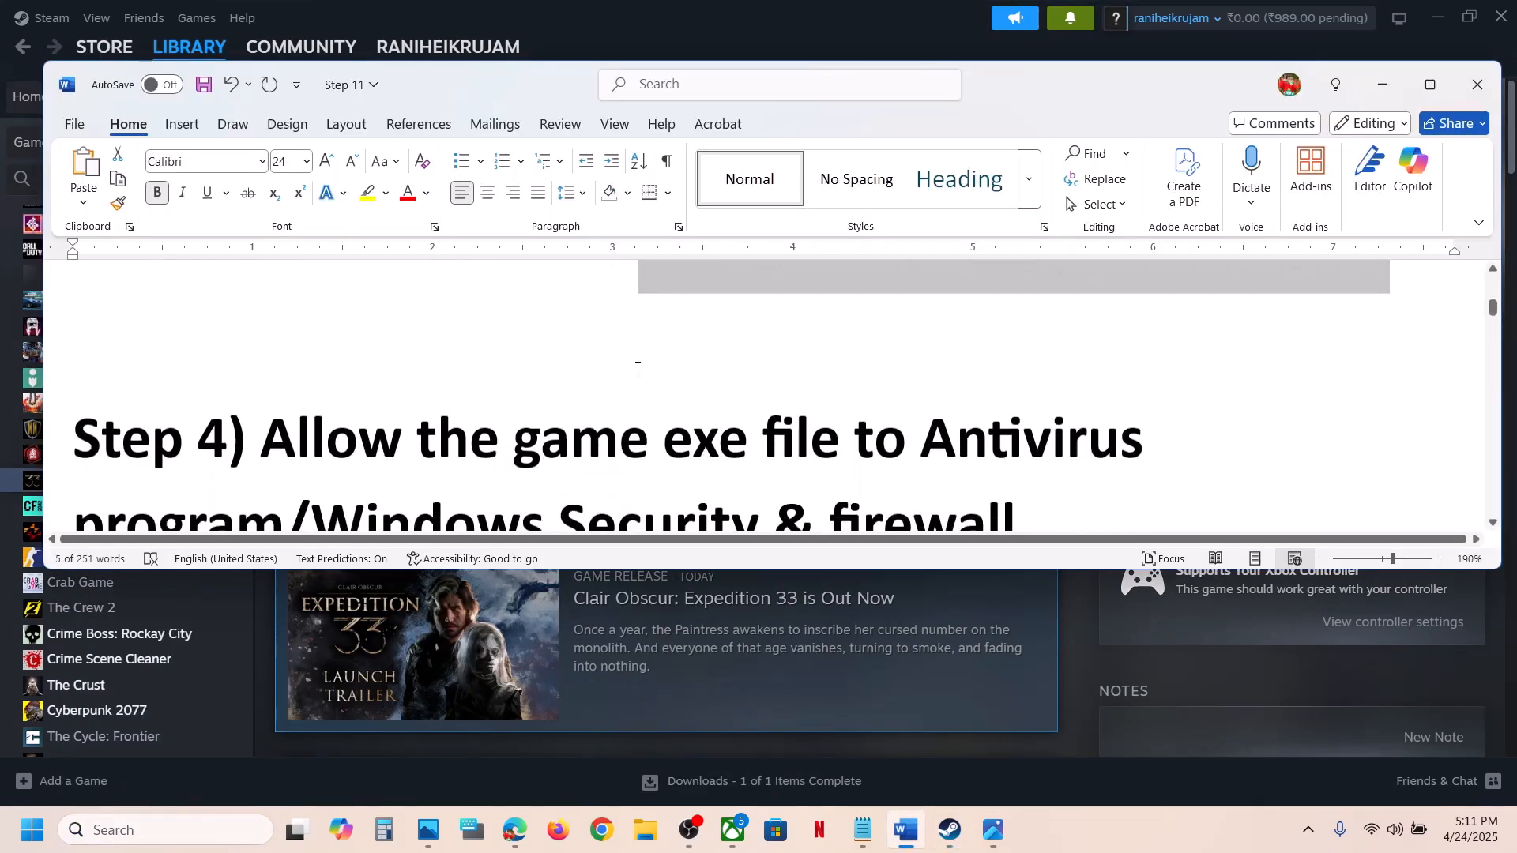
left_click(1429, 86)
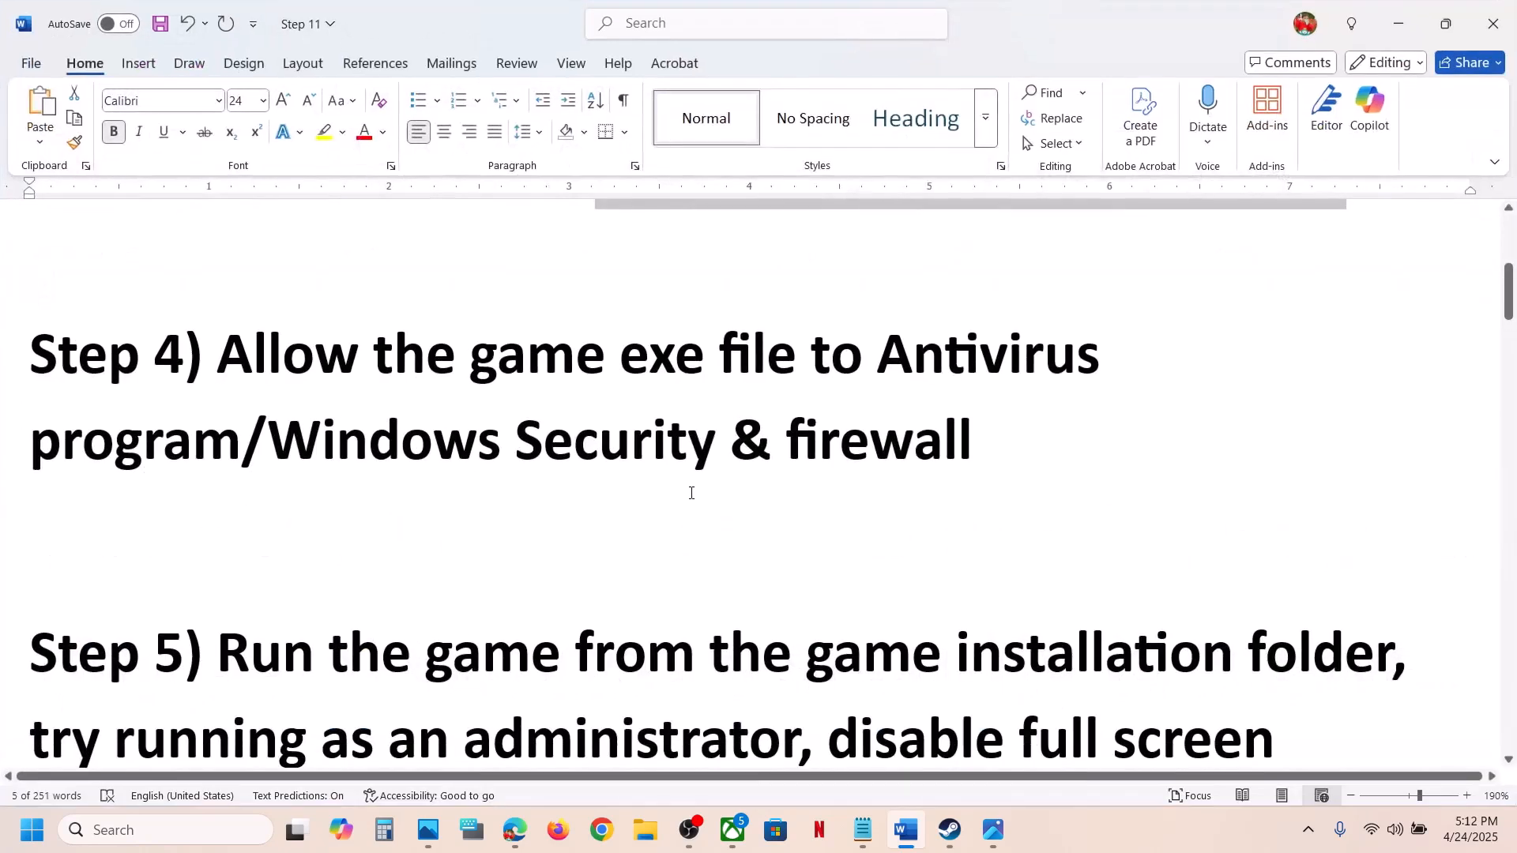
scroll(690, 491, "up", 2)
left_click_drag(255, 522, 184, 607)
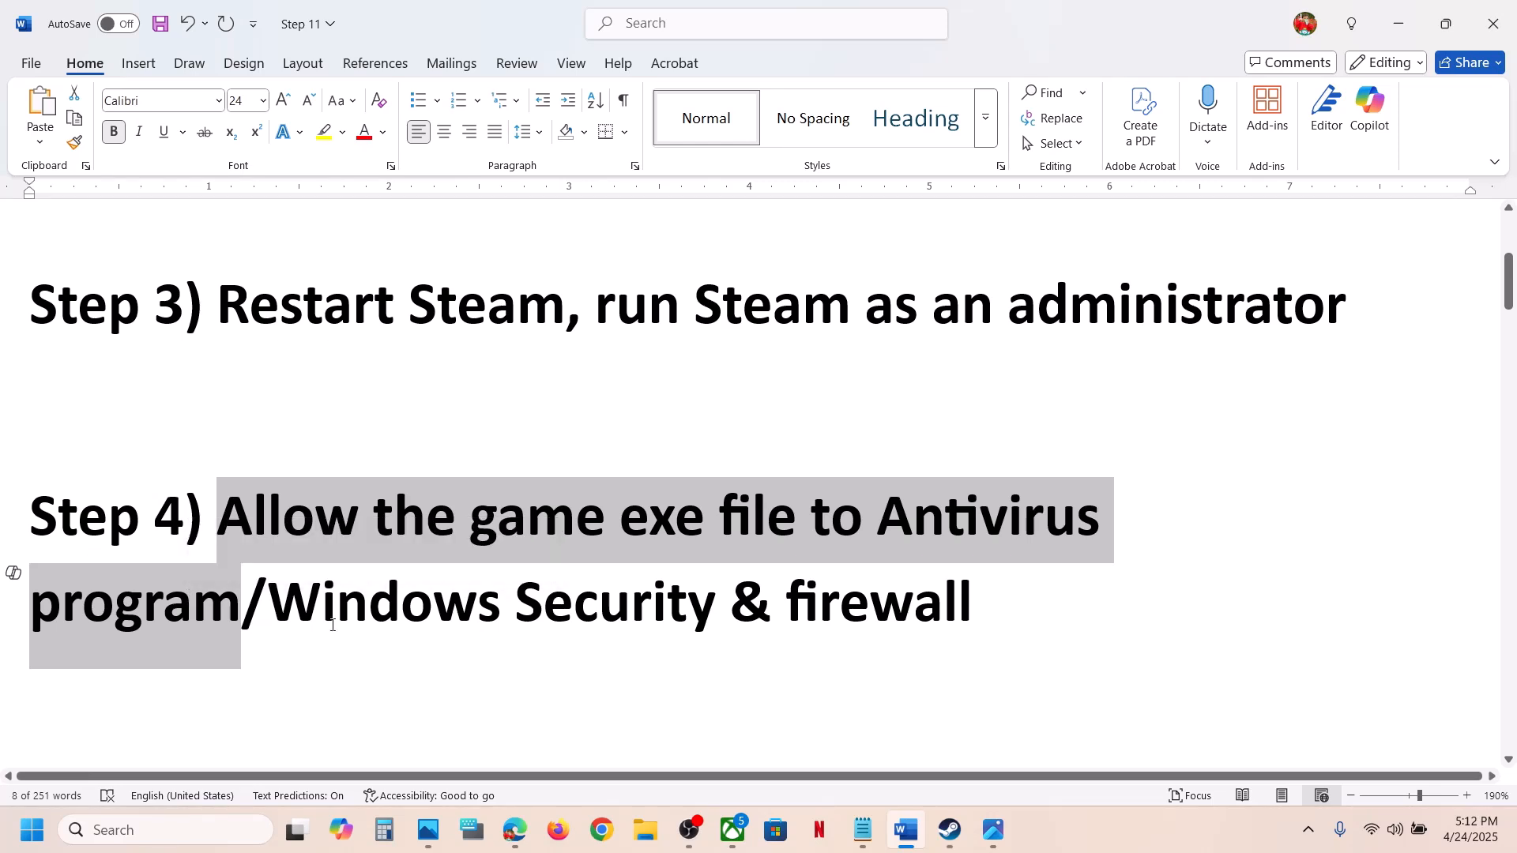
left_click_drag(270, 605, 840, 608)
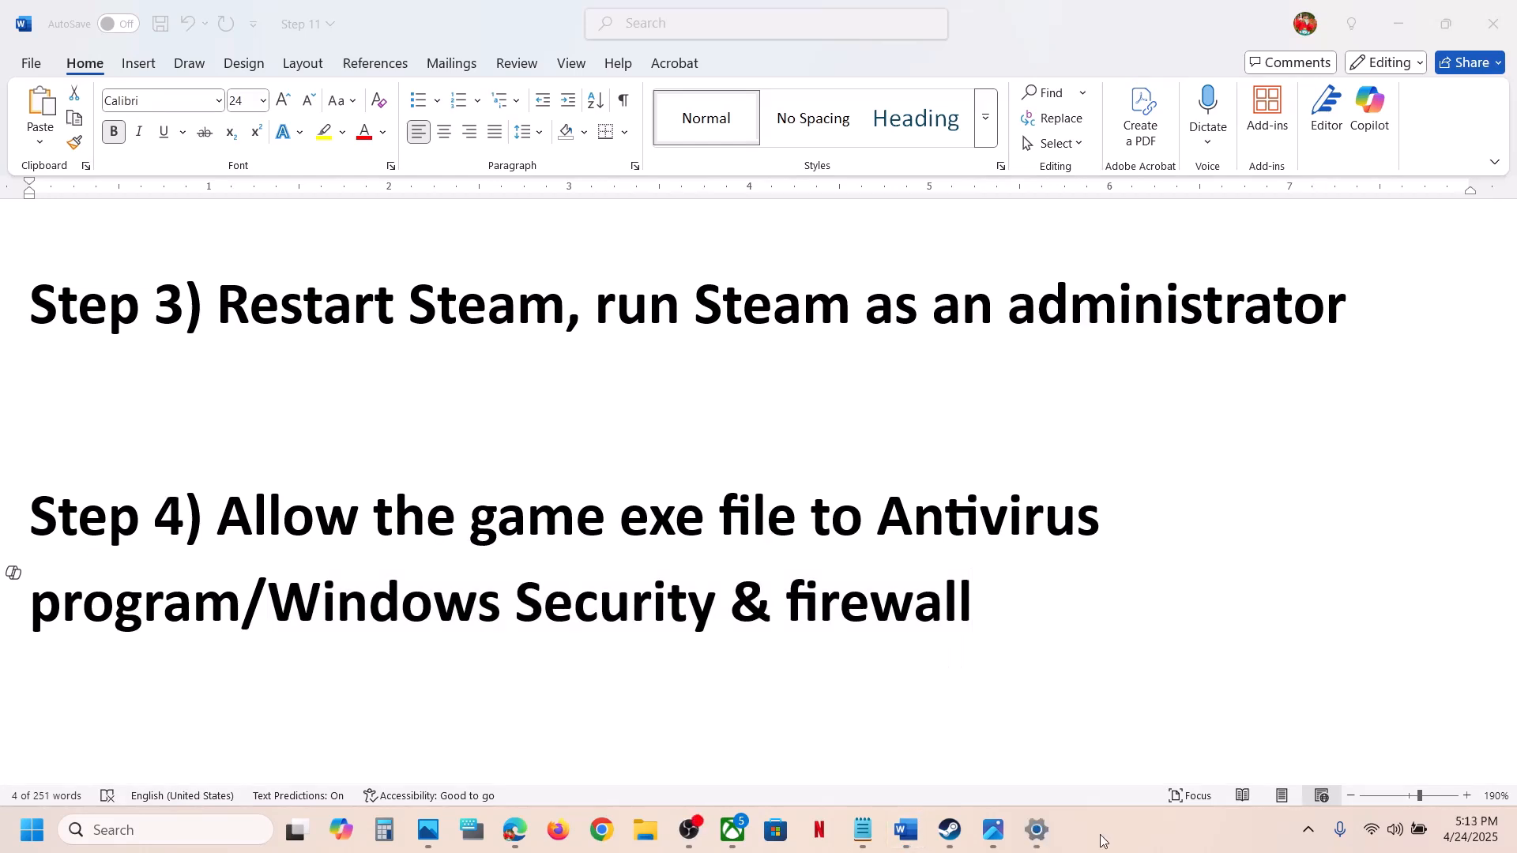
- Switch to Windows Settings and open Virus & threat protection from the Windows Security page under Privacy & security
key("alt+Tab")
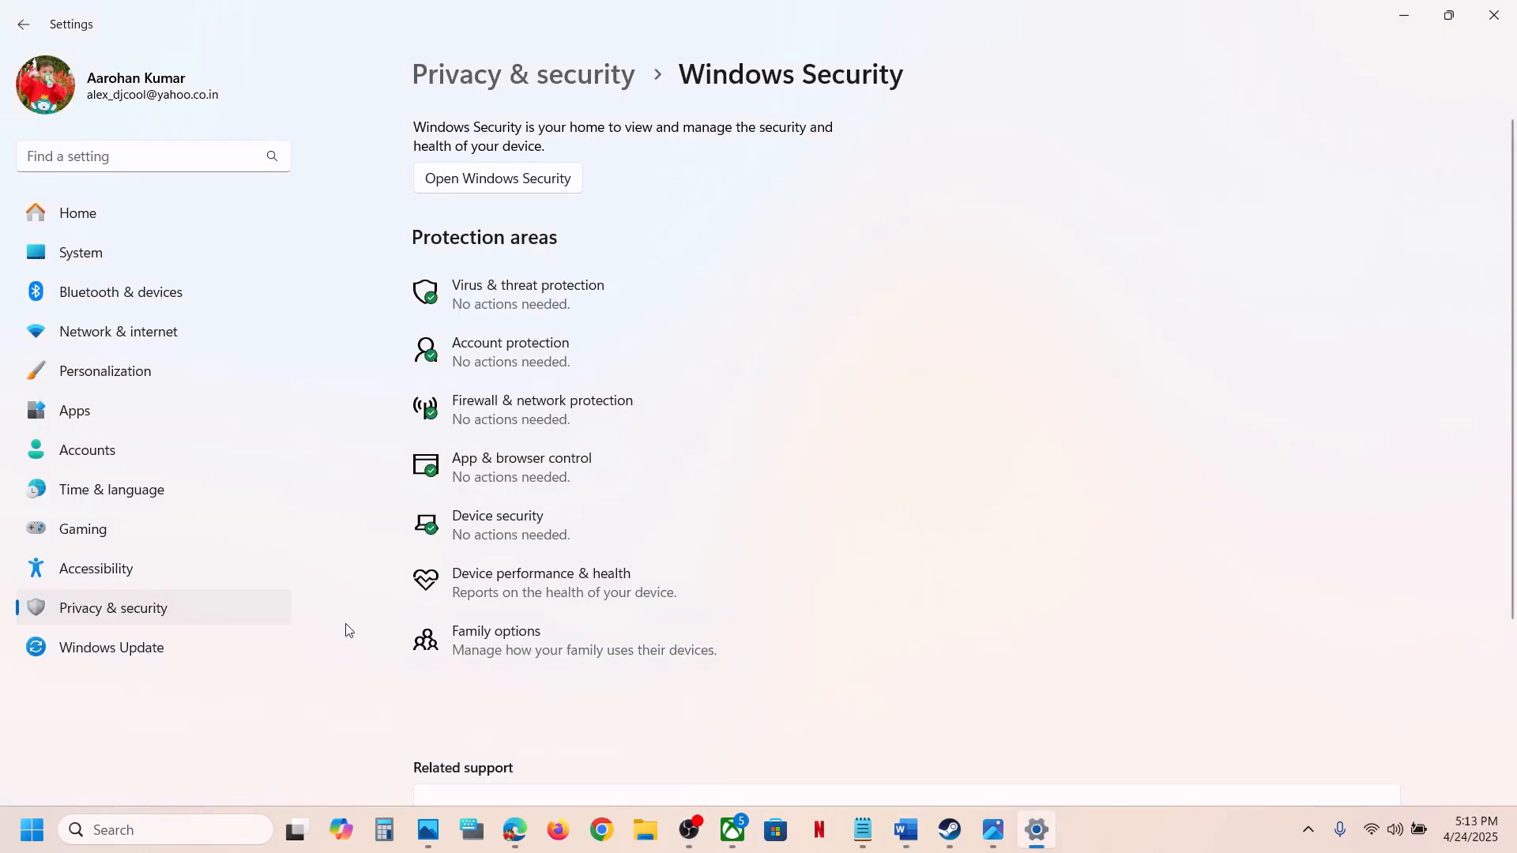
left_click(108, 615)
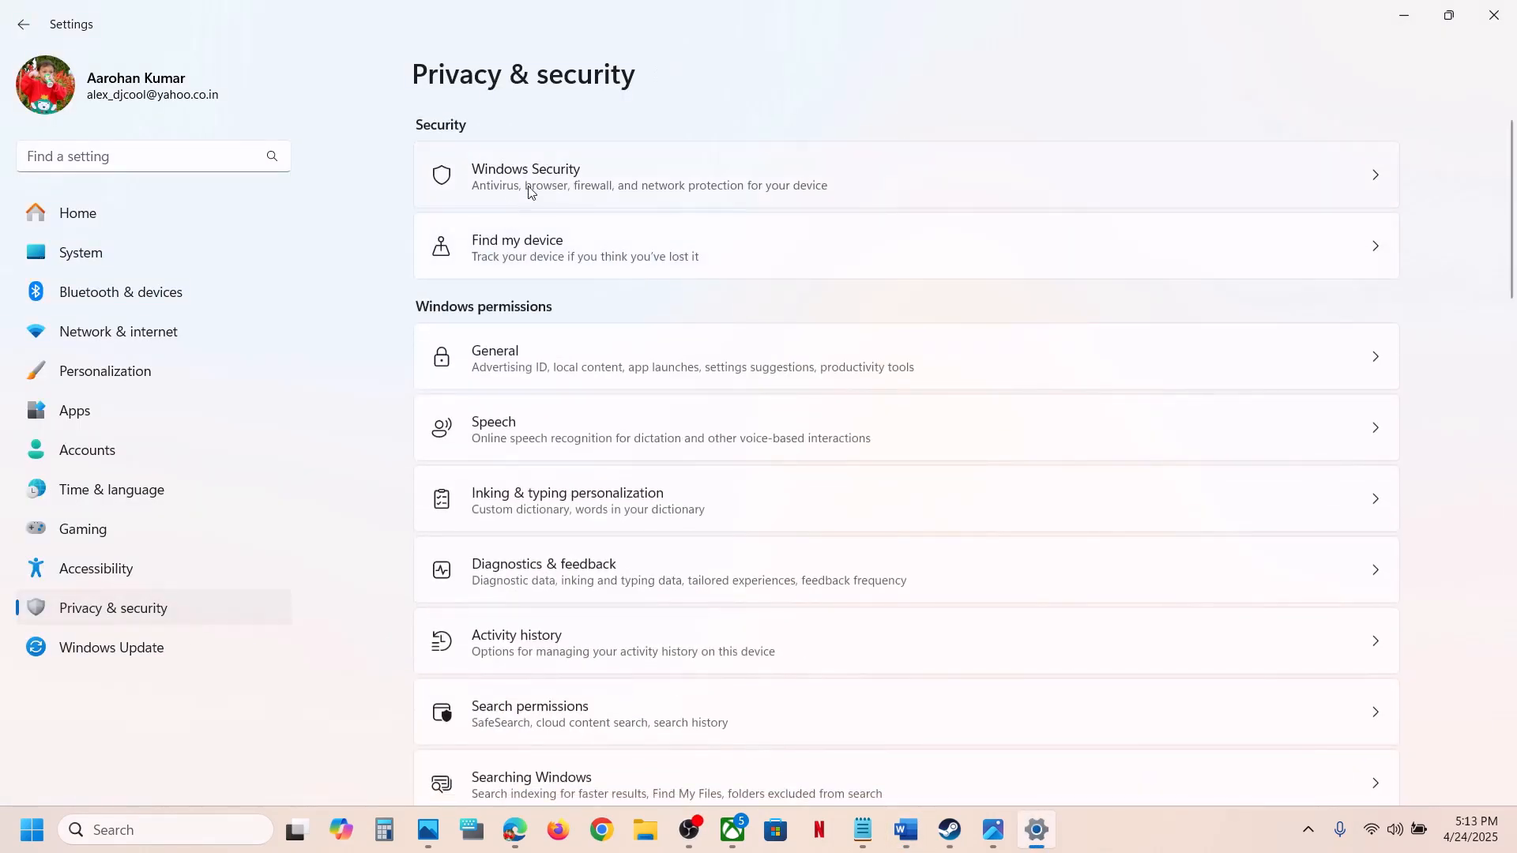
left_click(553, 186)
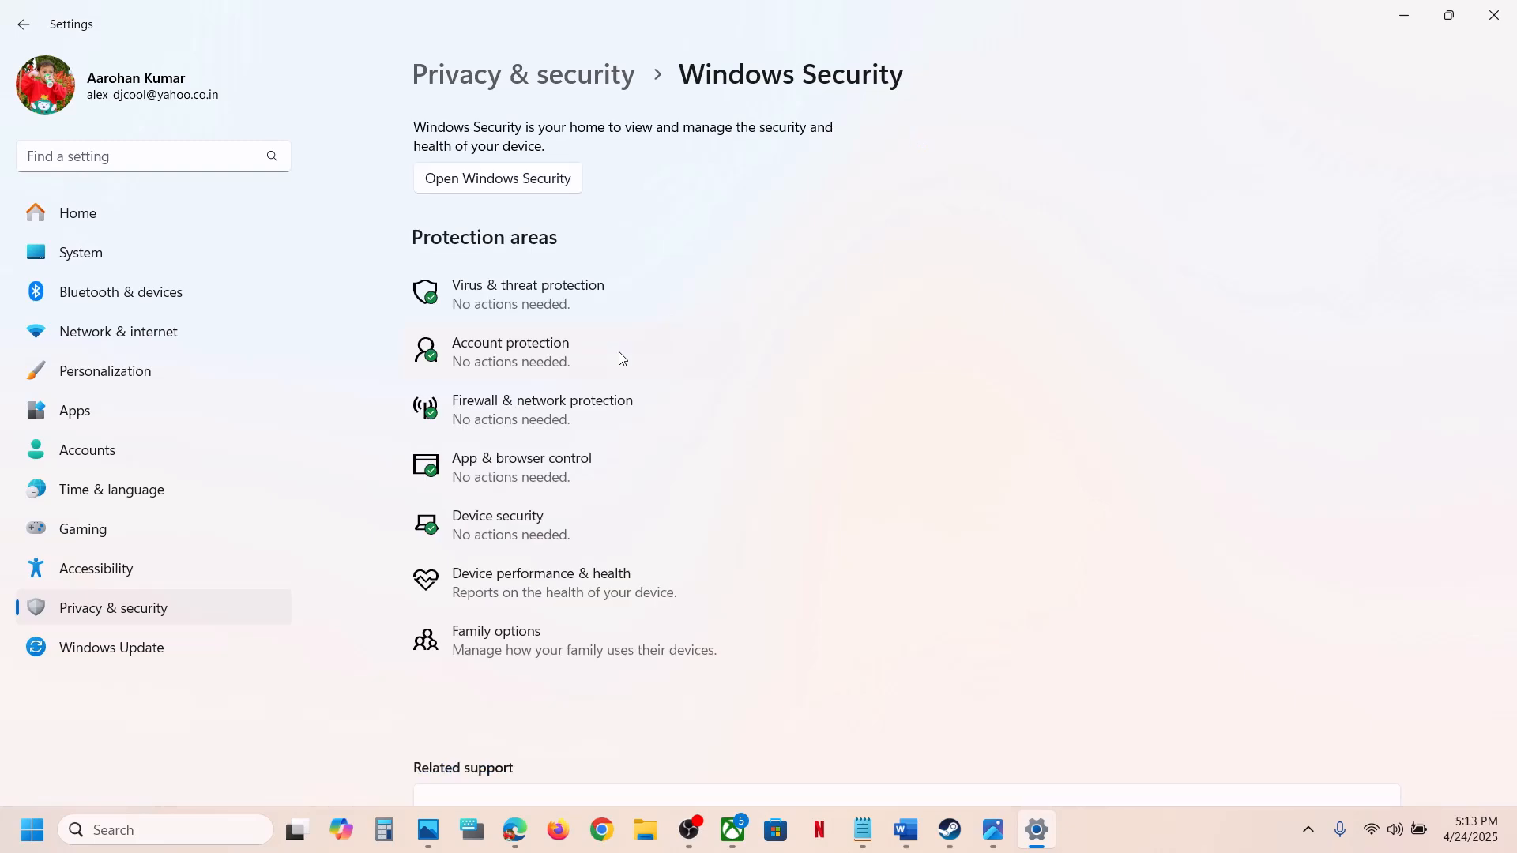
scroll(620, 354, "down", 1)
left_click(547, 243)
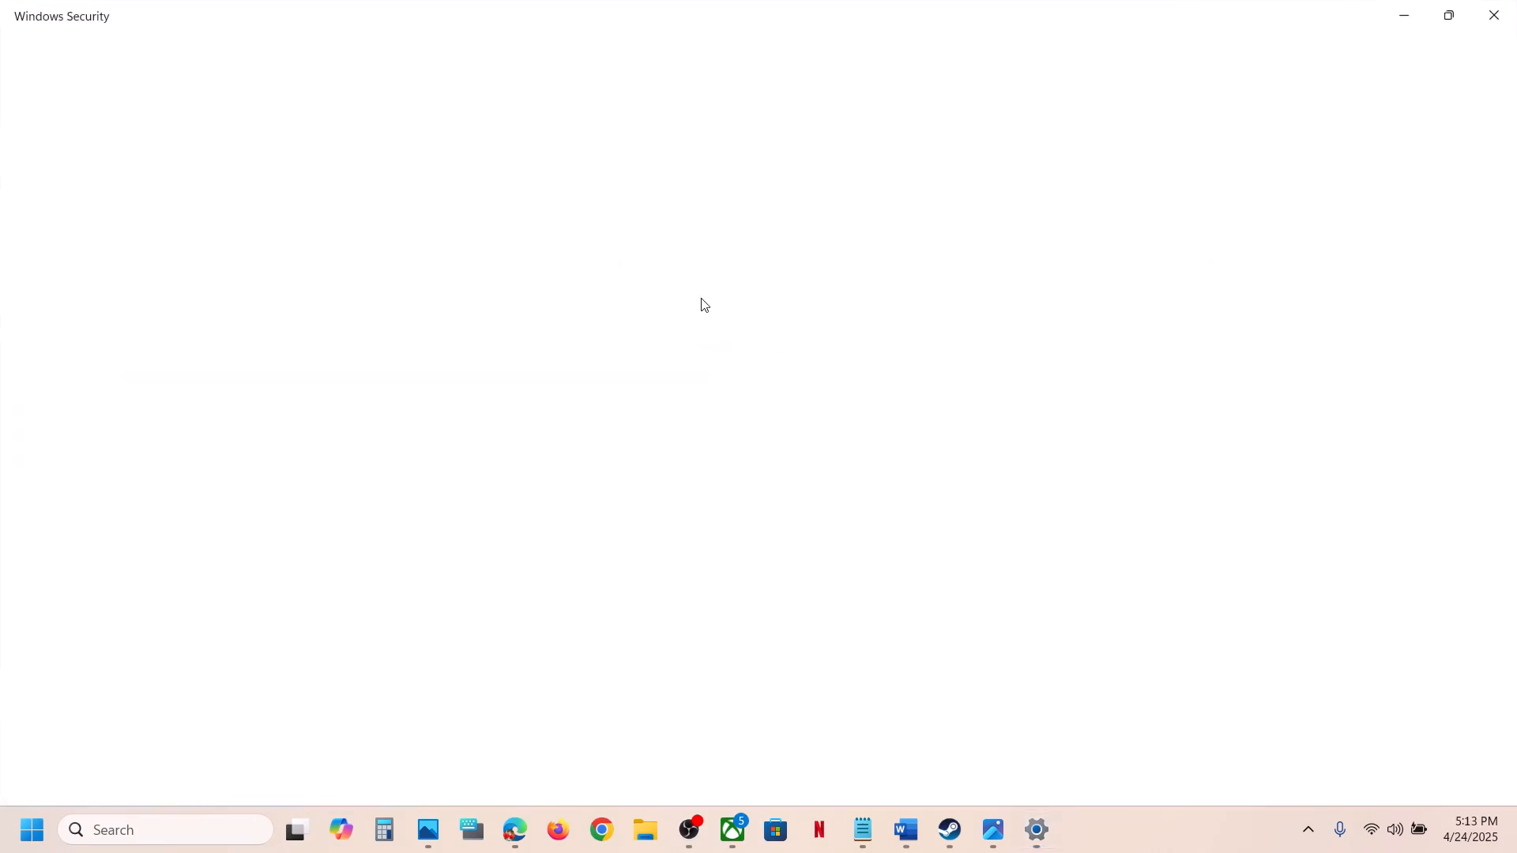
- Open the Ransomware protection settings and go to Allow an app through Controlled folder access
scroll(446, 522, "down", 2)
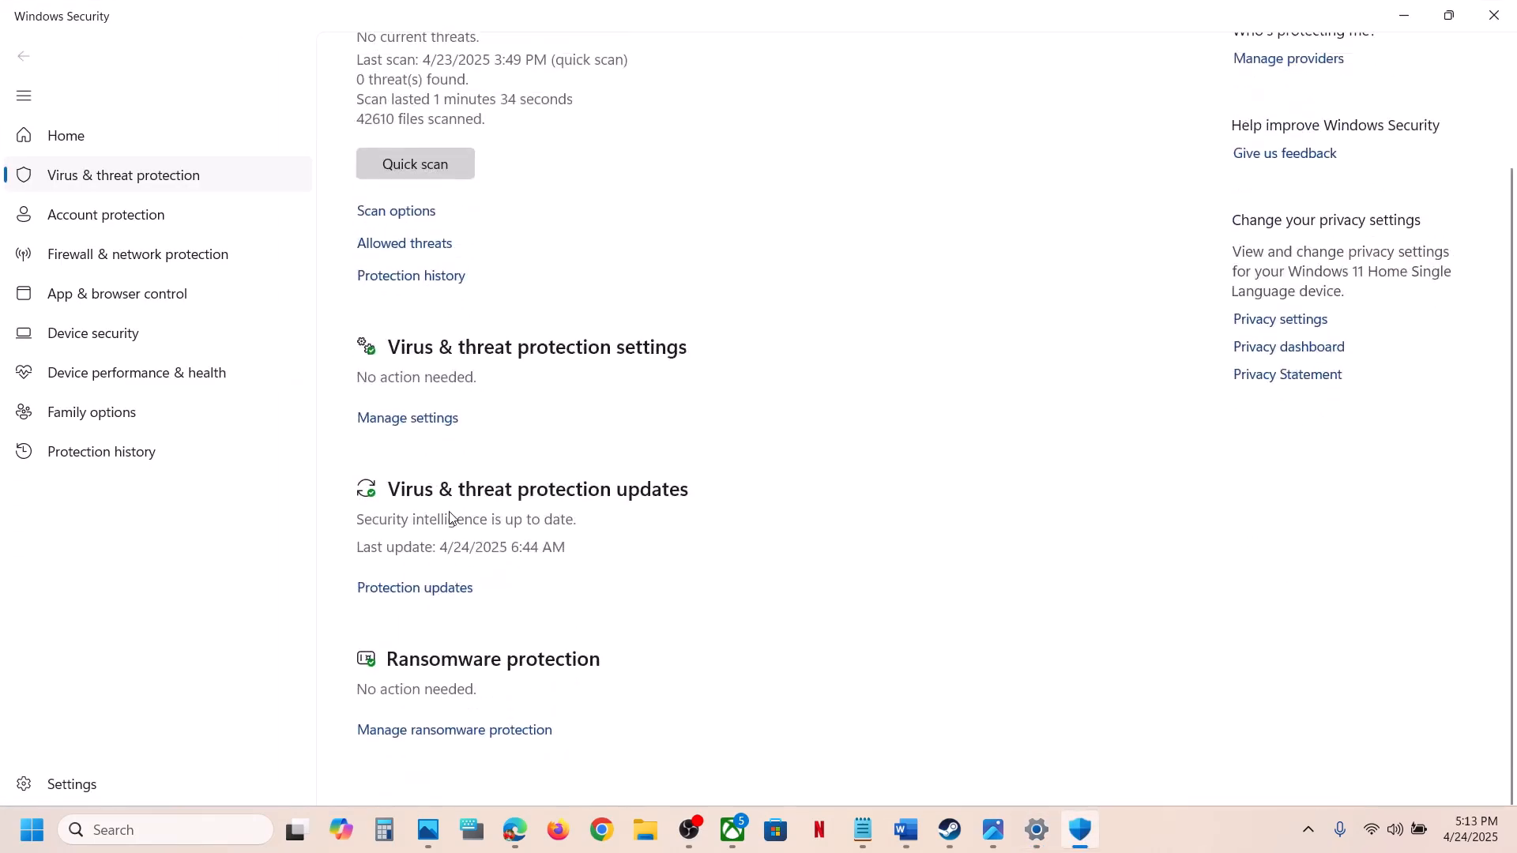
left_click(490, 734)
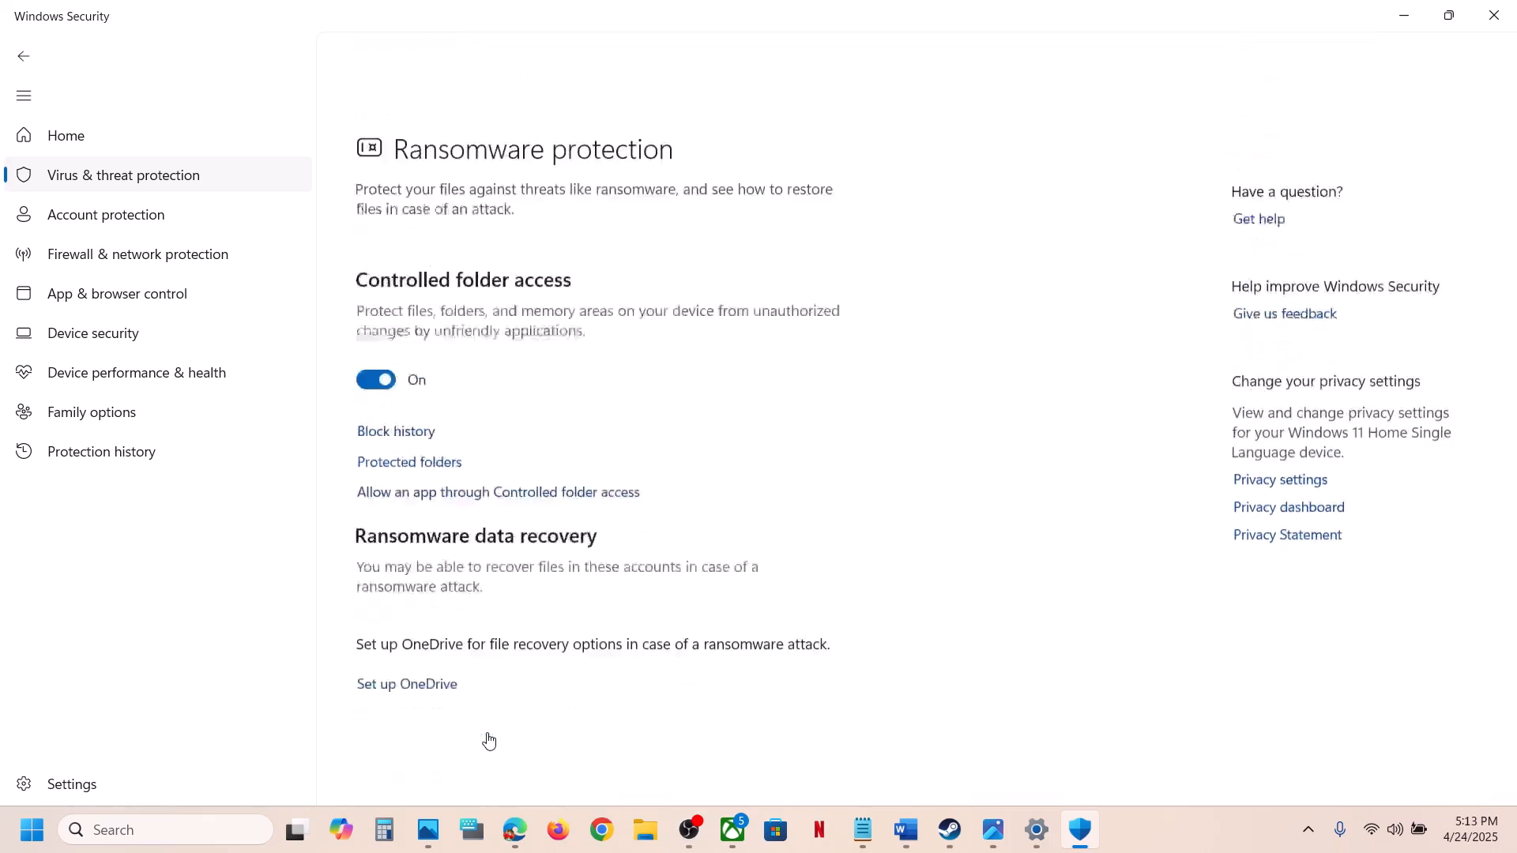
left_click(519, 415)
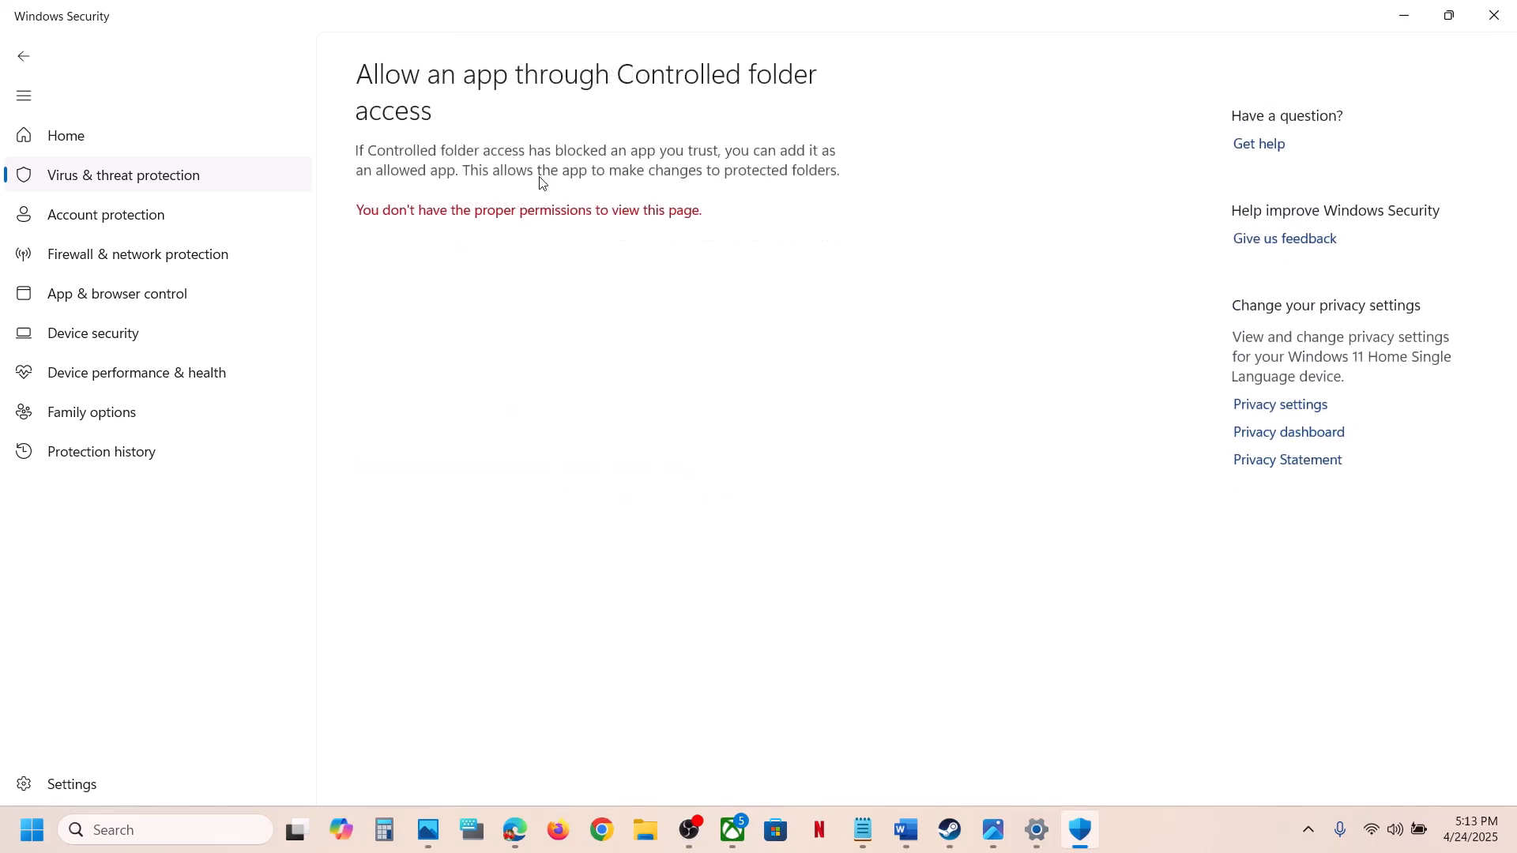
- Add Expedition33_Steam from the steamapps\common\Expedition 33 folder as an allowed app for Controlled folder access
scroll(514, 237, "down", 3)
left_click(489, 76)
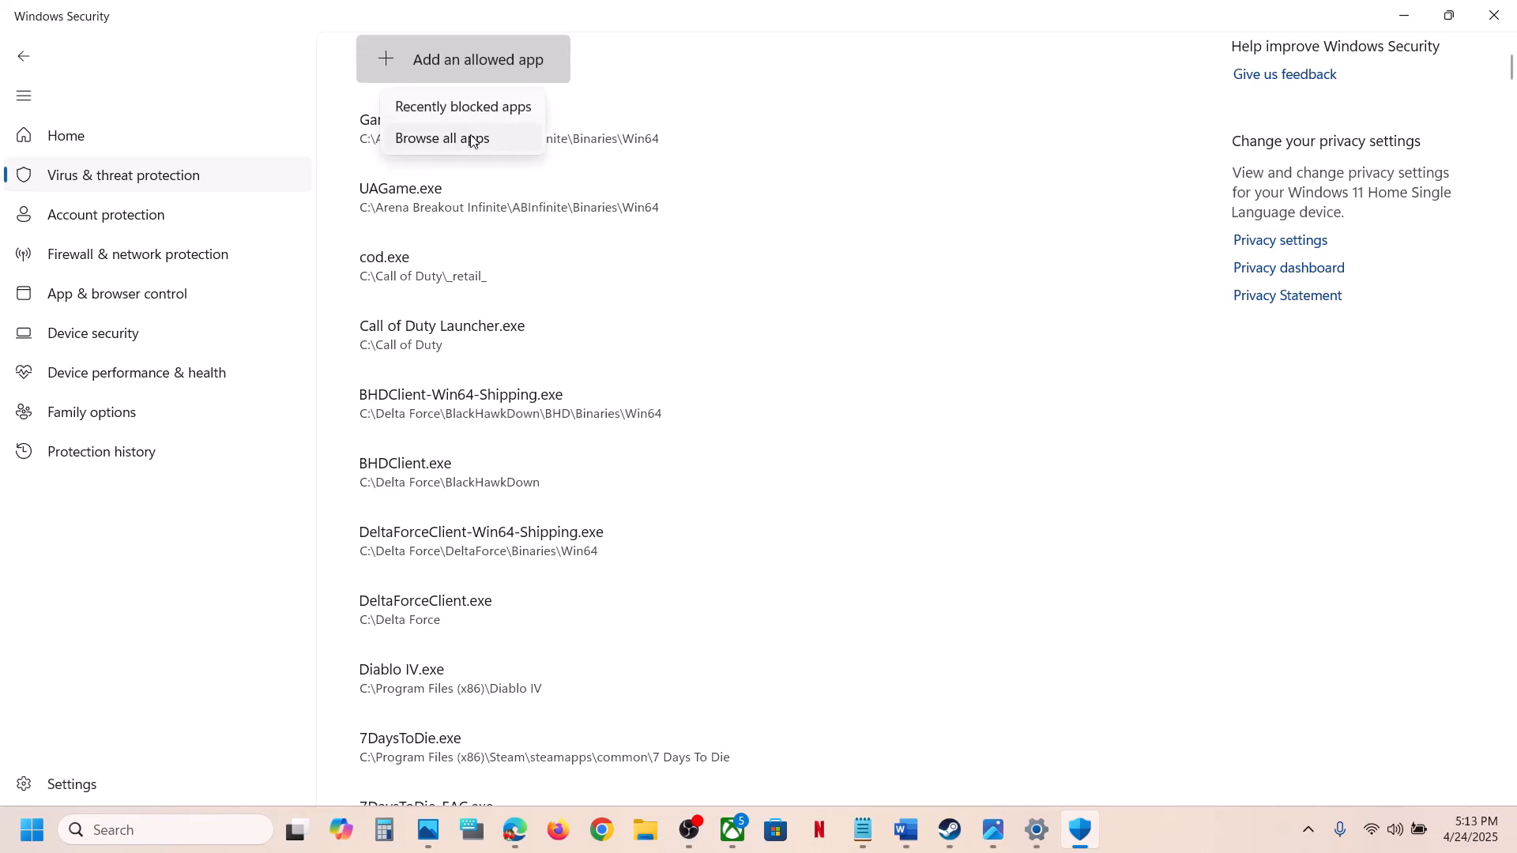
left_click(442, 136)
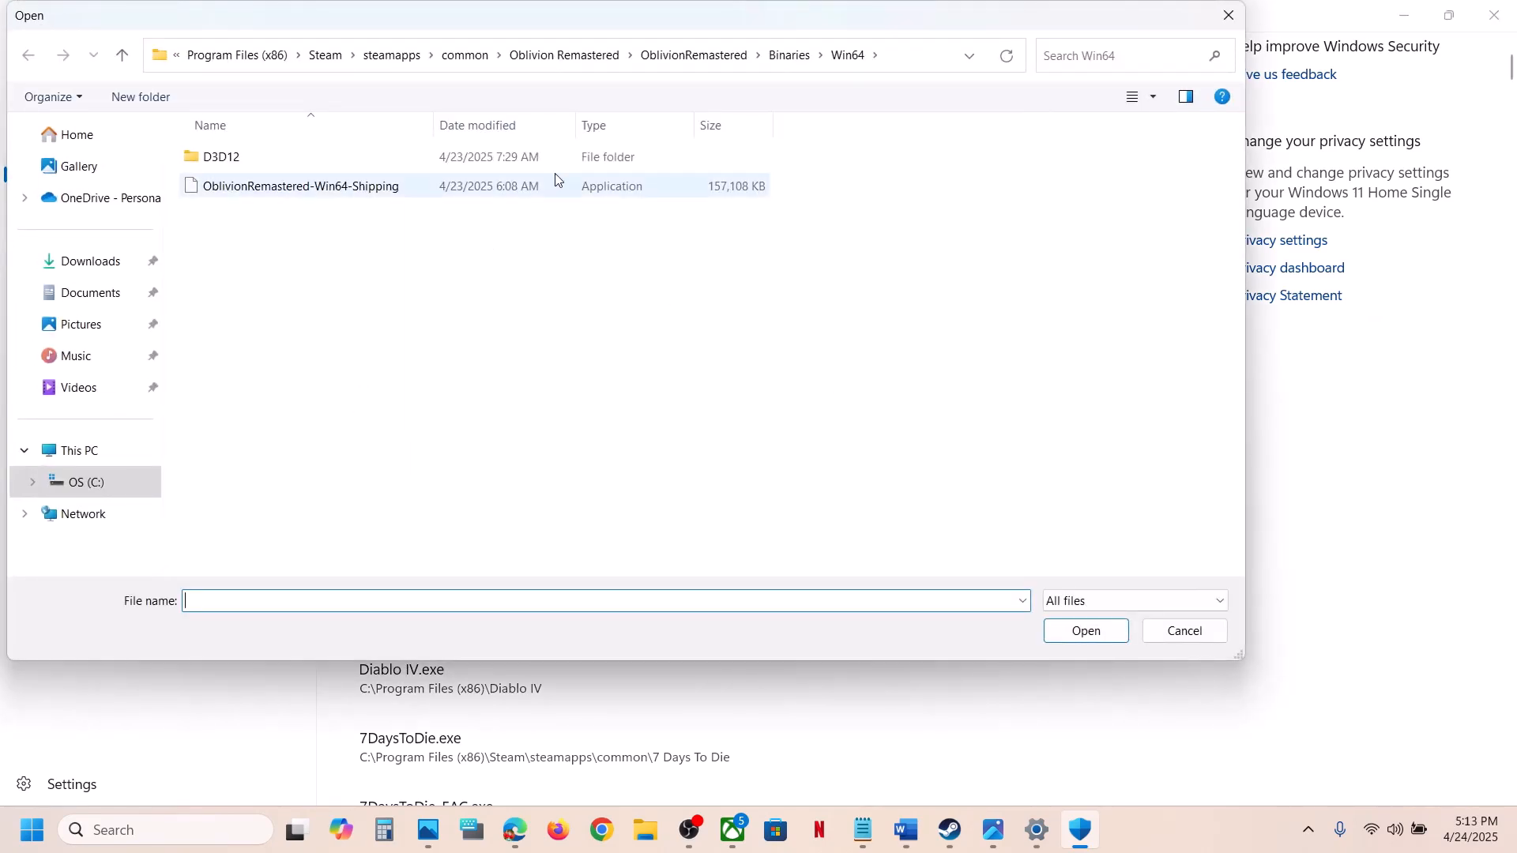
left_click(468, 63)
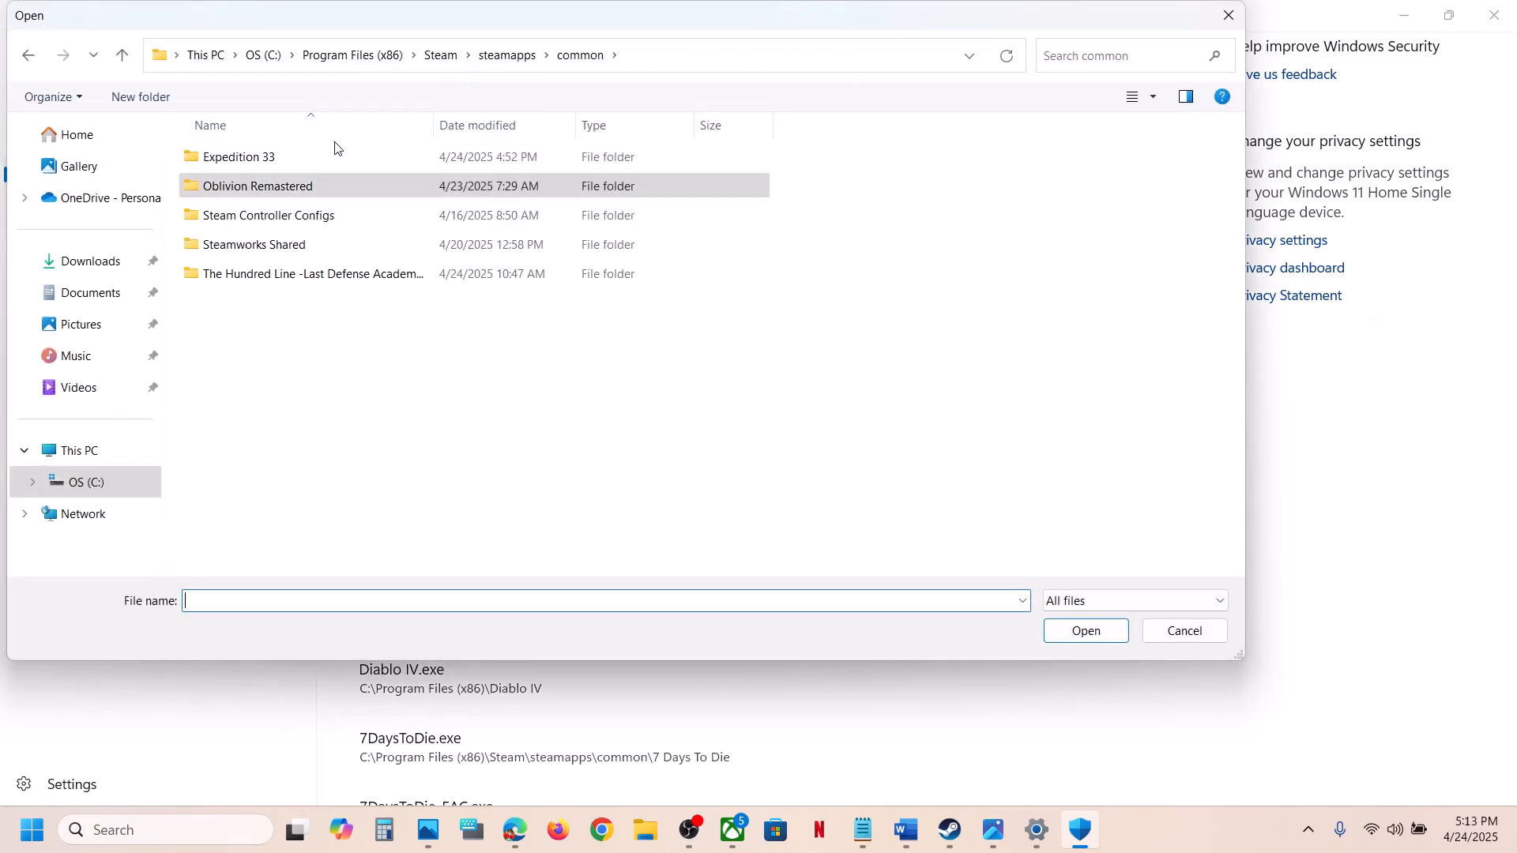
left_click(304, 157)
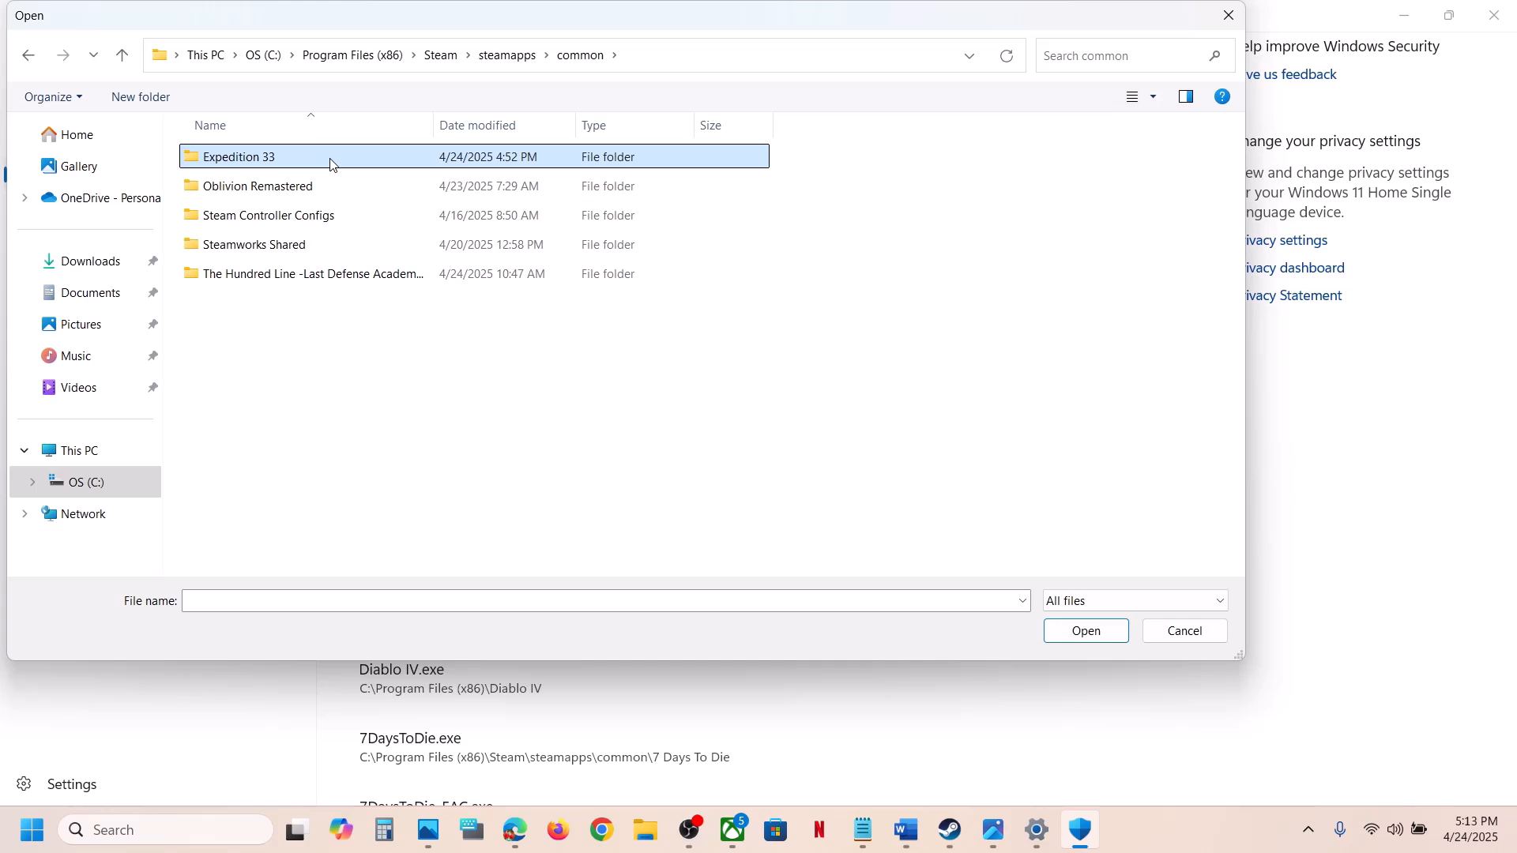
double_click(330, 164)
left_click(742, 69)
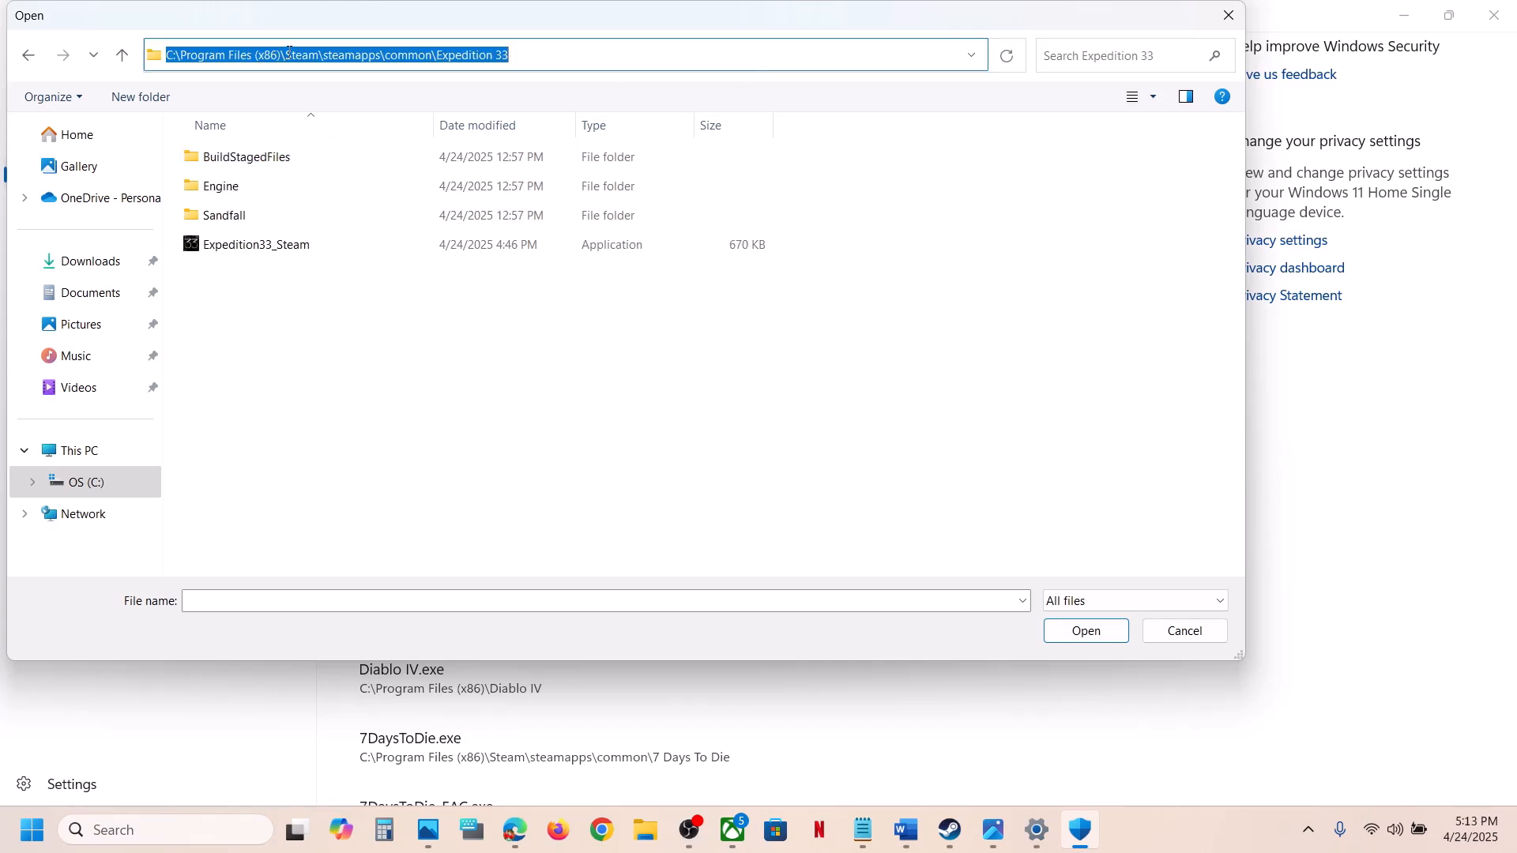
left_click(299, 251)
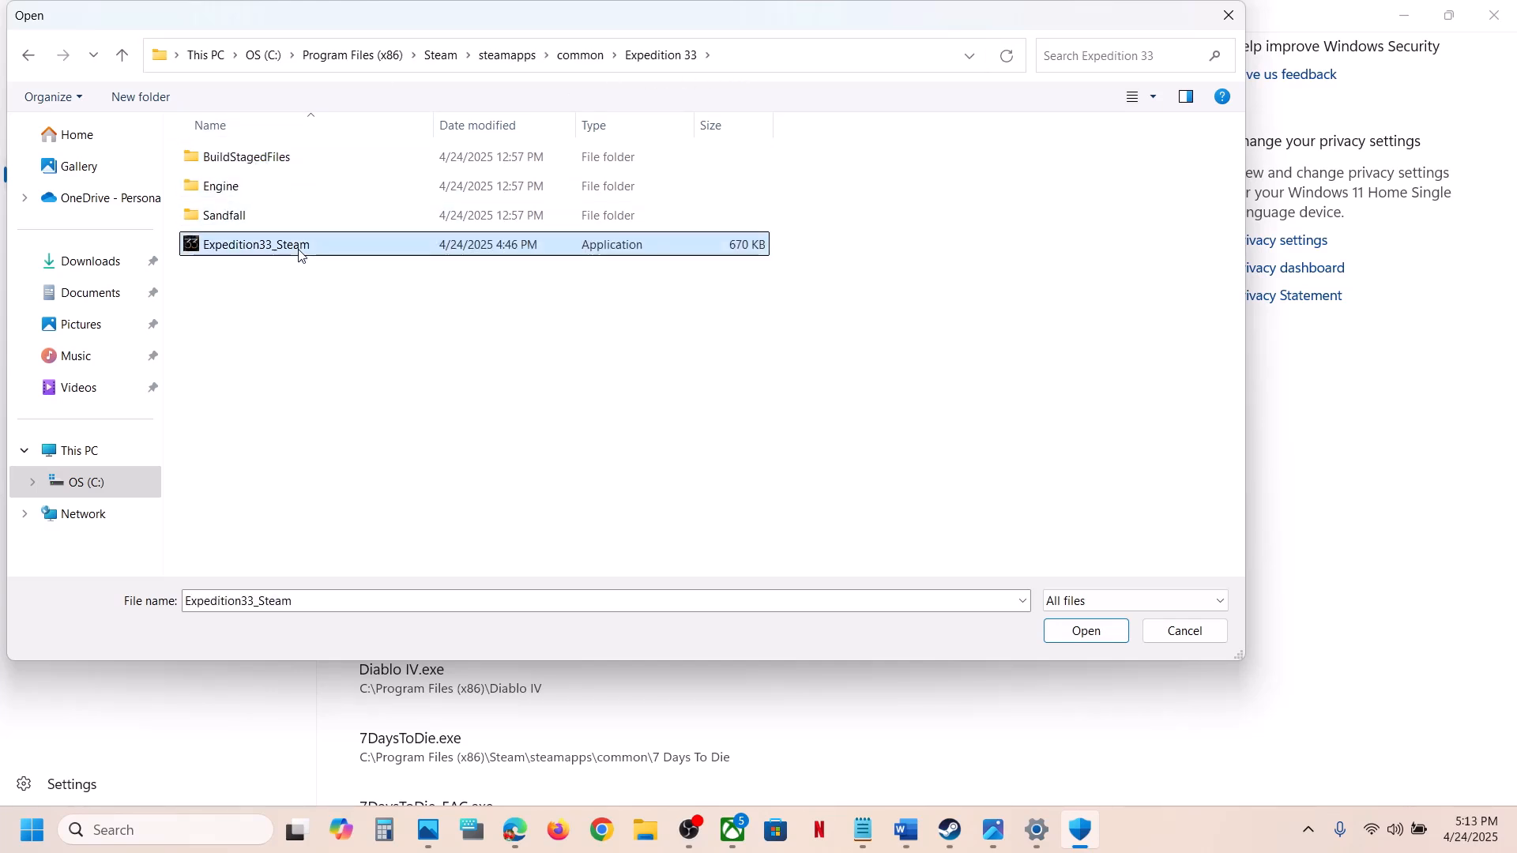
left_click(1079, 637)
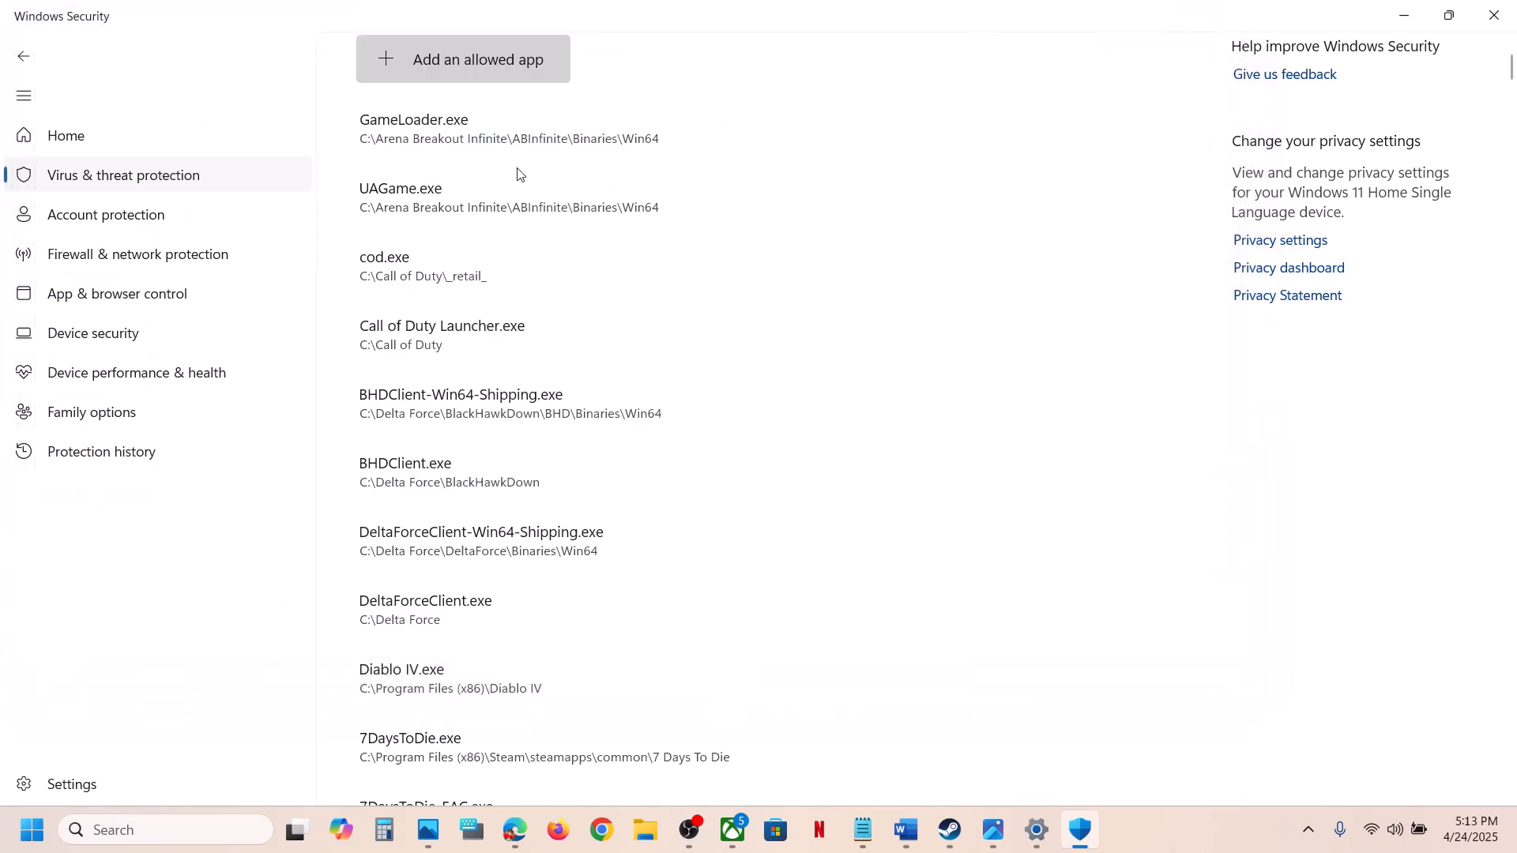
- Add SandFall-Win64-Shipping from the Sandfall\Binaries\Win64 folder as another allowed app for Controlled folder access
left_click(481, 69)
left_click(474, 130)
double_click(259, 222)
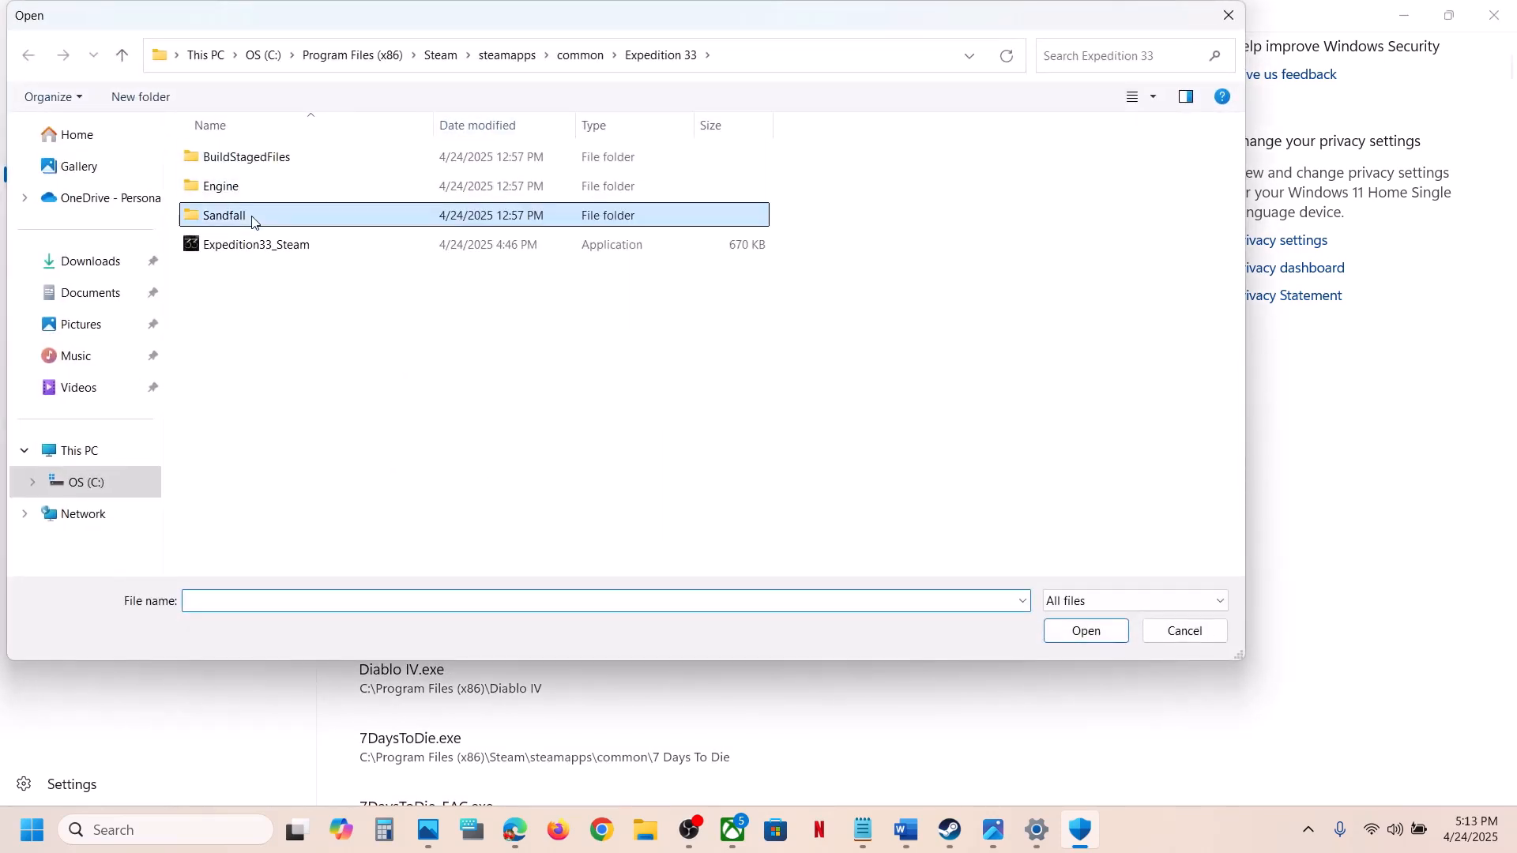
double_click(249, 167)
double_click(249, 167)
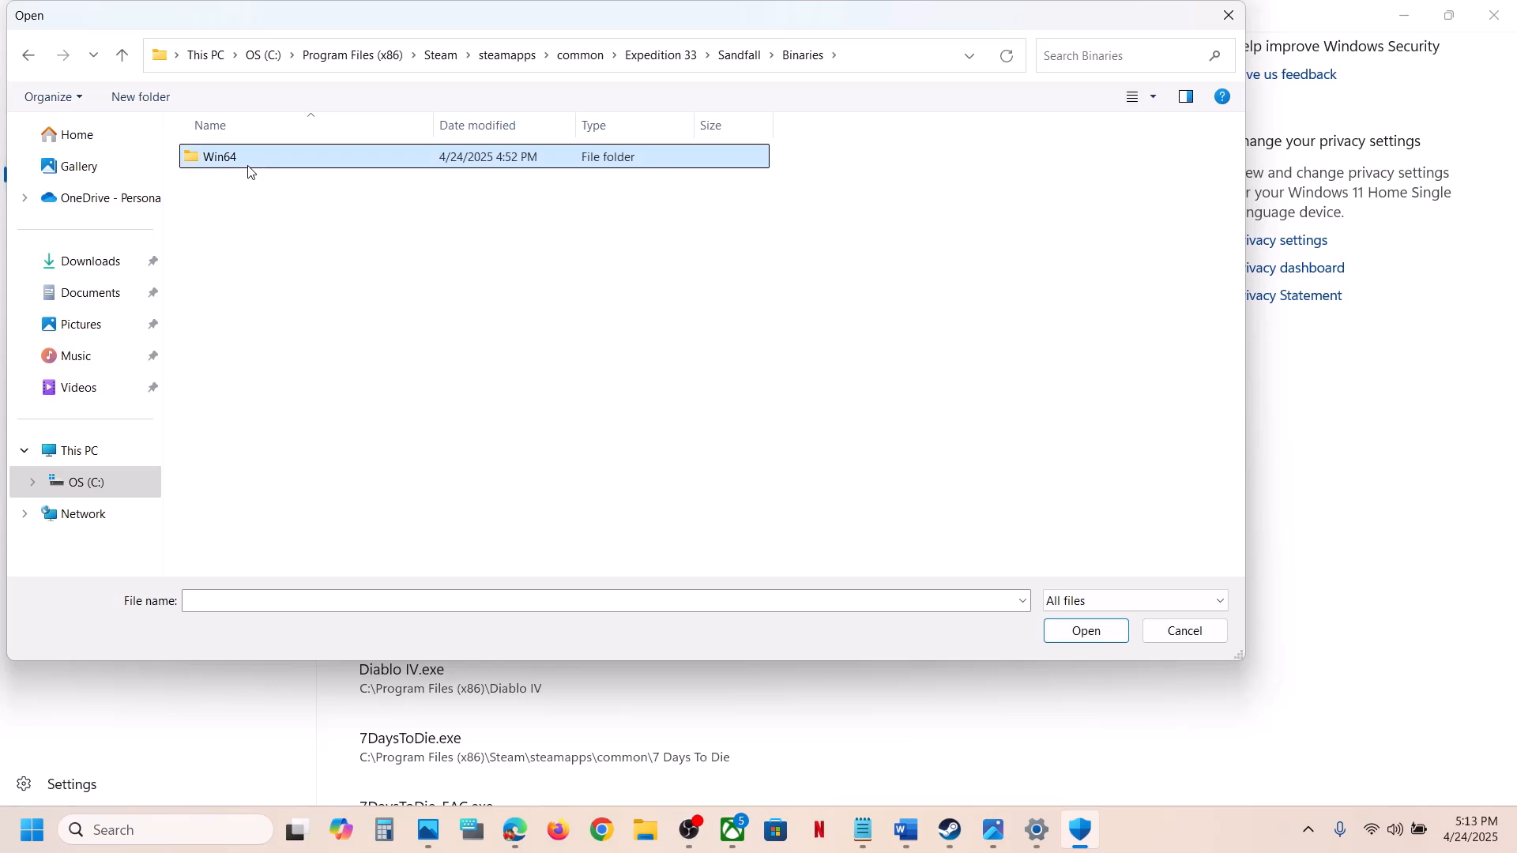
left_click(275, 185)
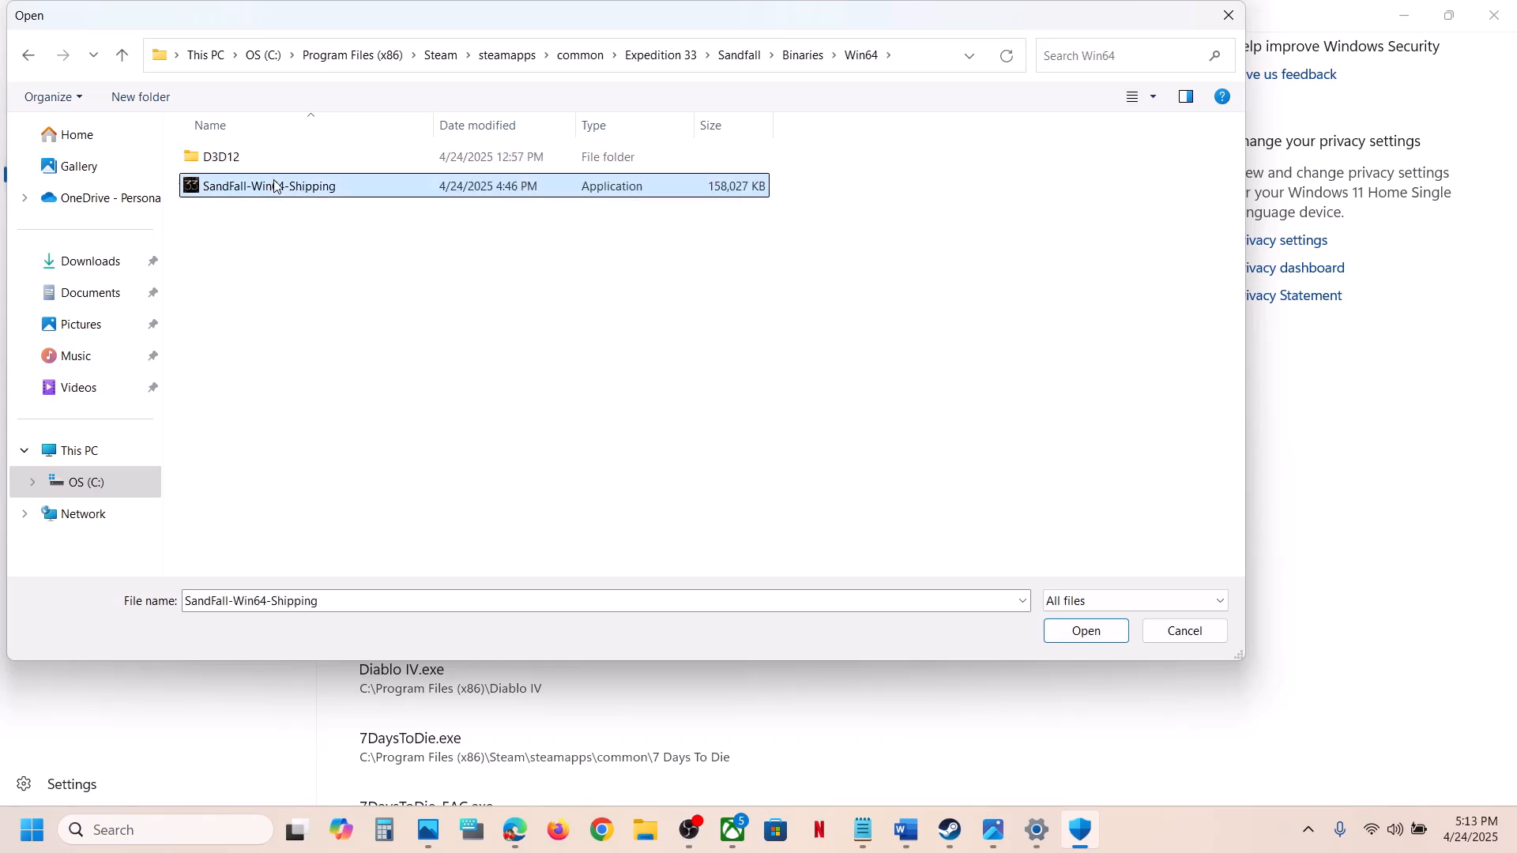
left_click(1077, 637)
- Switch to Control Panel and open the Windows Defender Firewall list of allowed apps under System and Security
left_click(180, 831)
type("control")
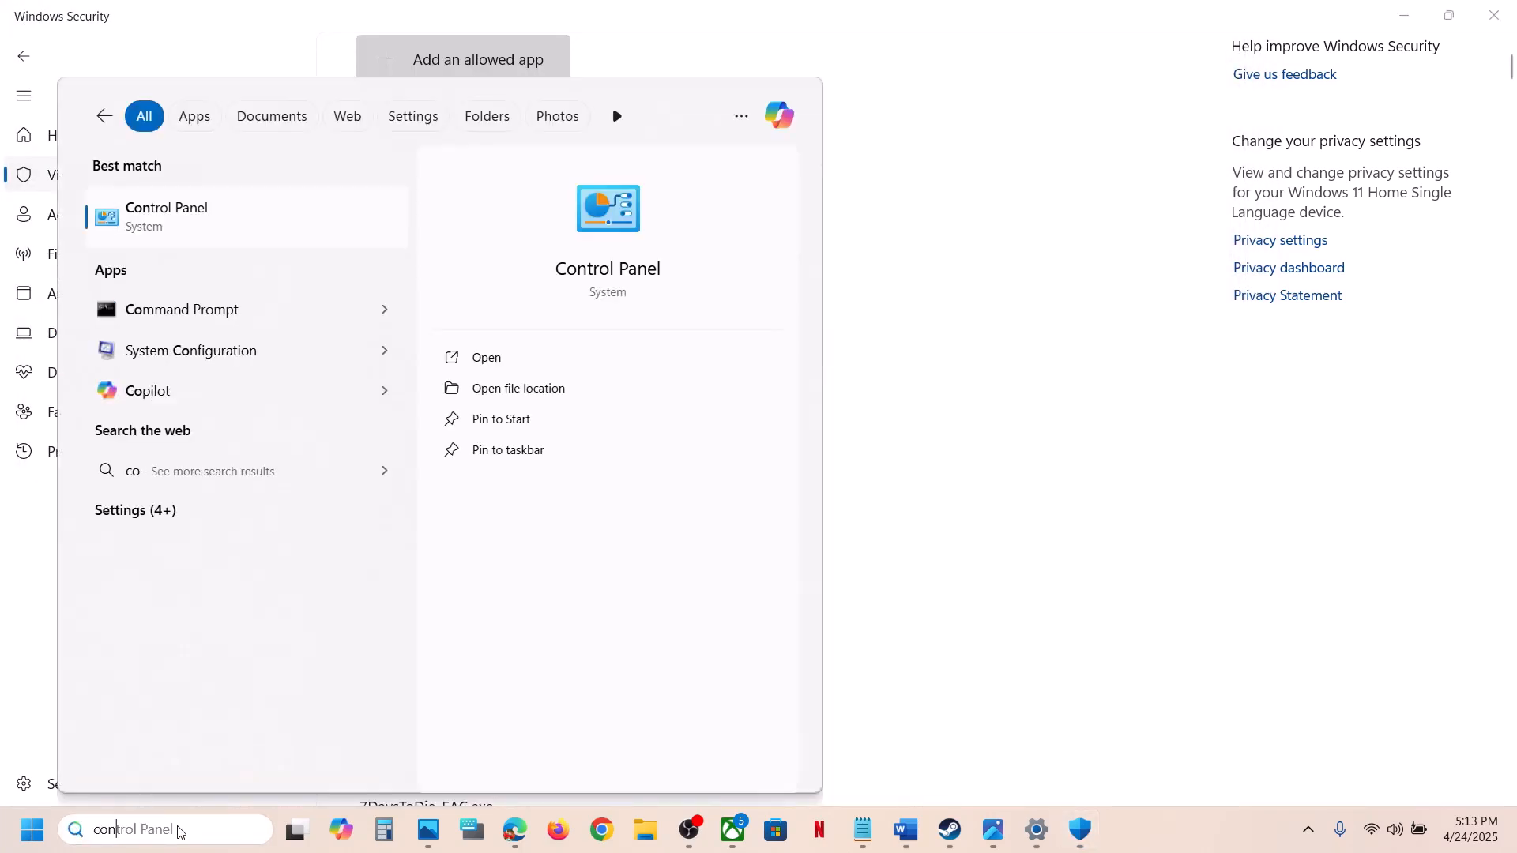
key("Return")
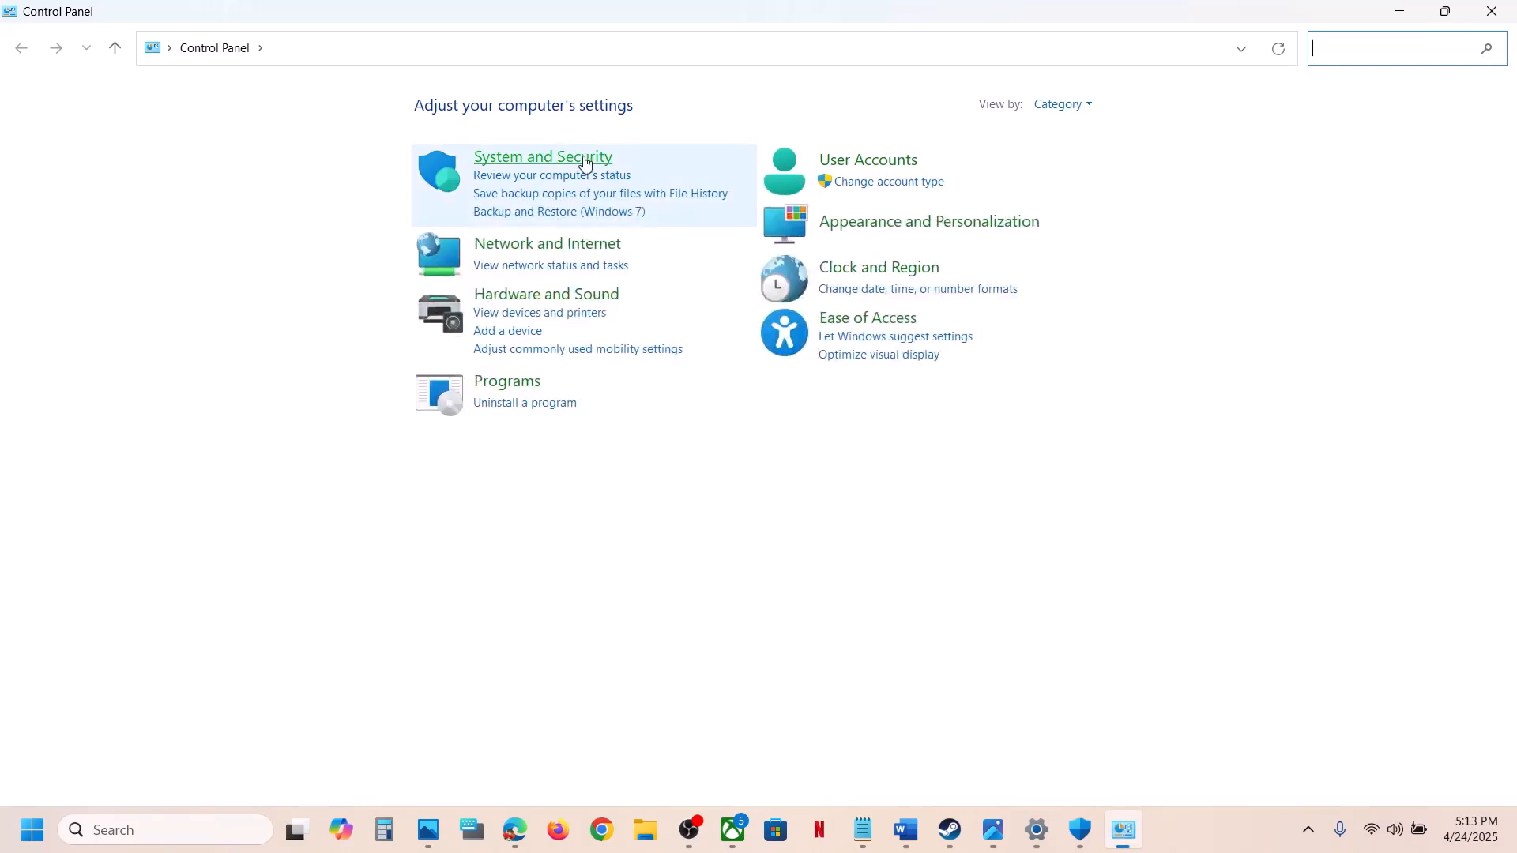
left_click(563, 158)
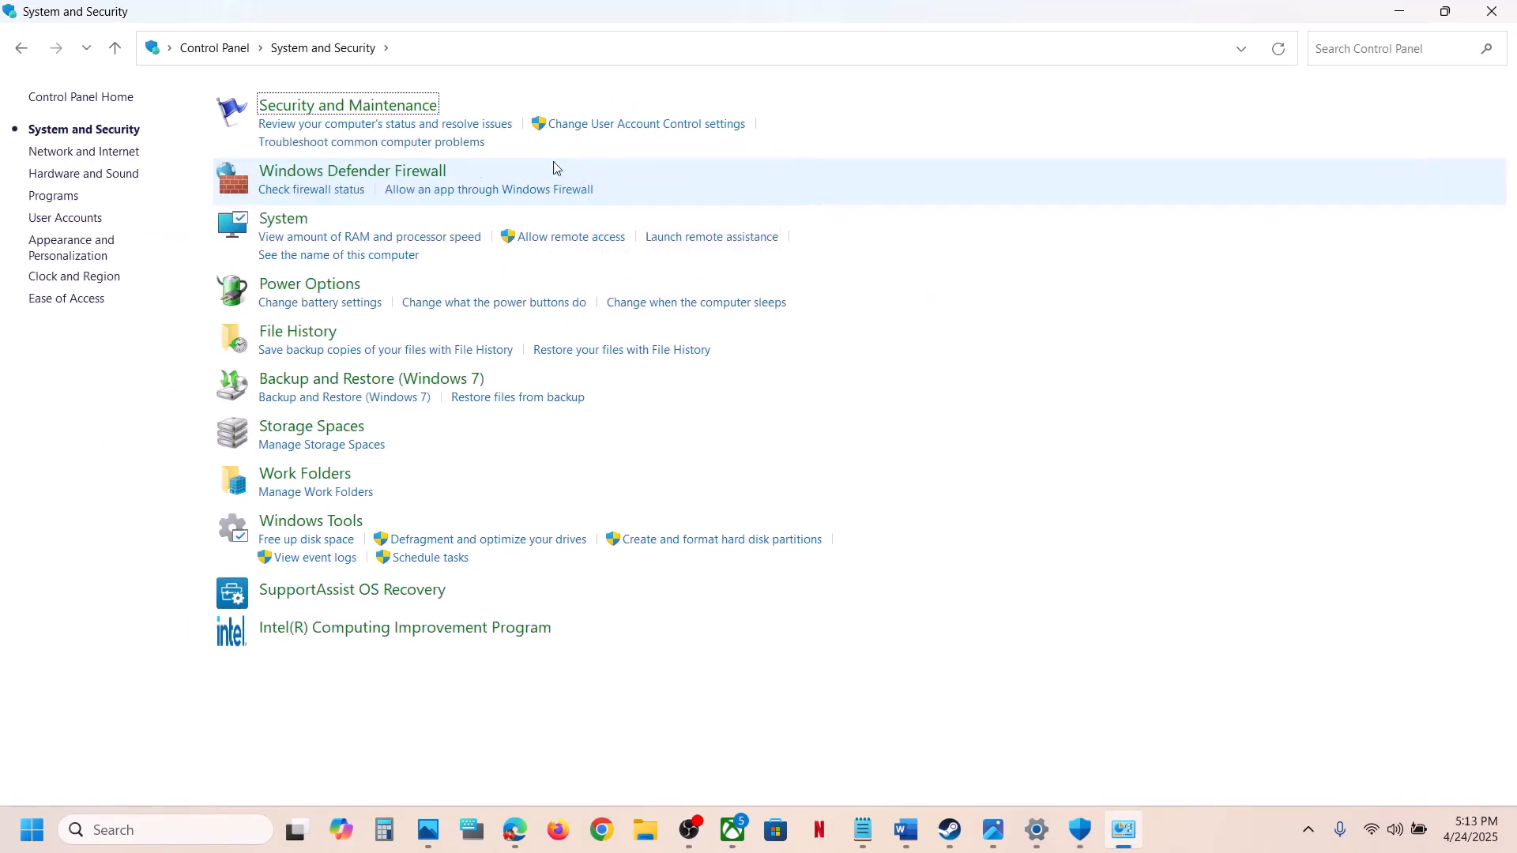
left_click(401, 171)
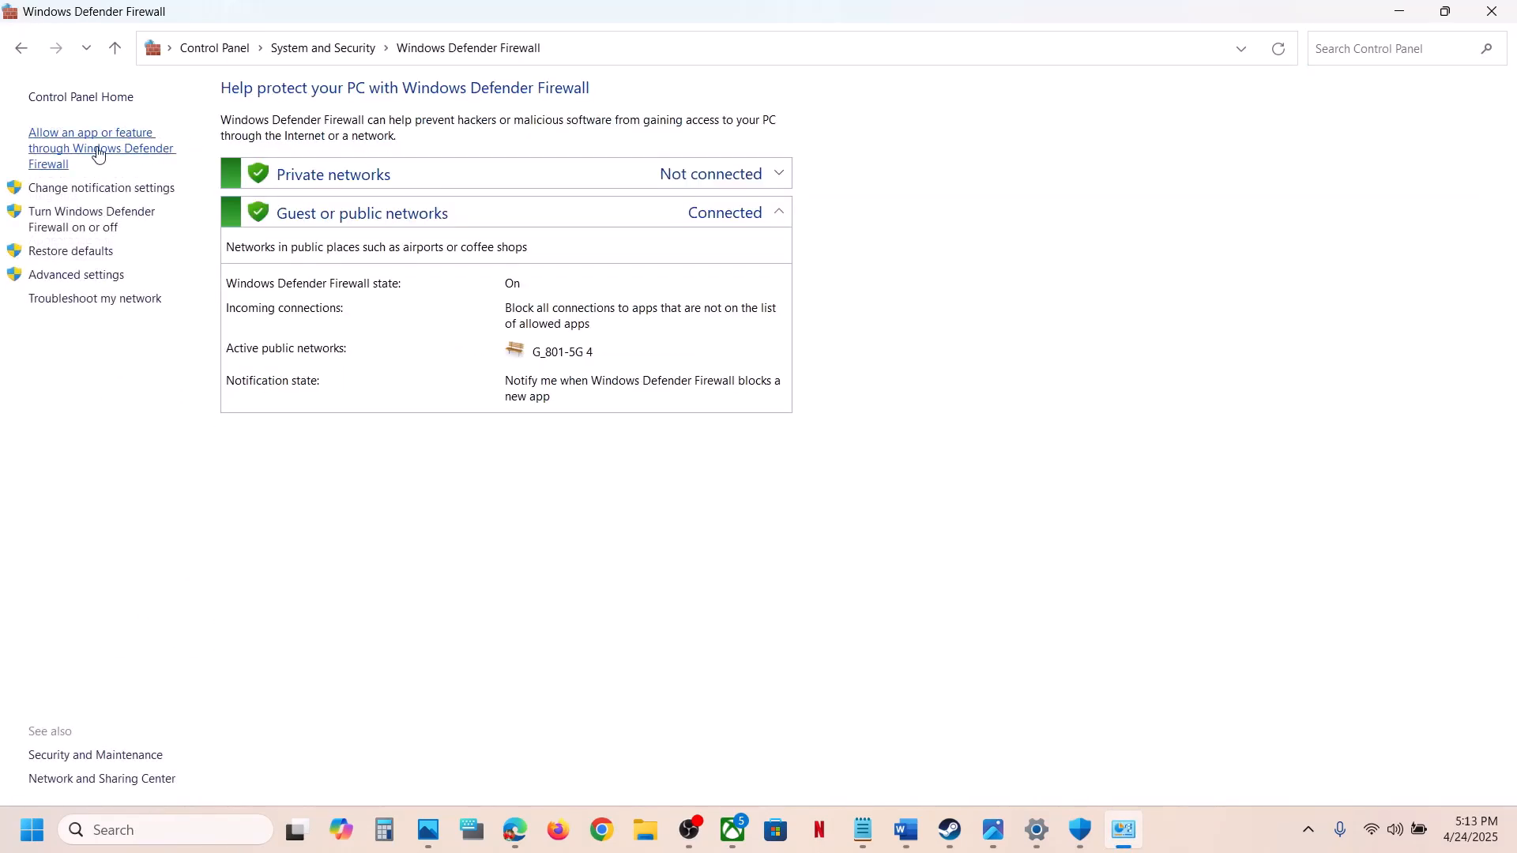
left_click(105, 150)
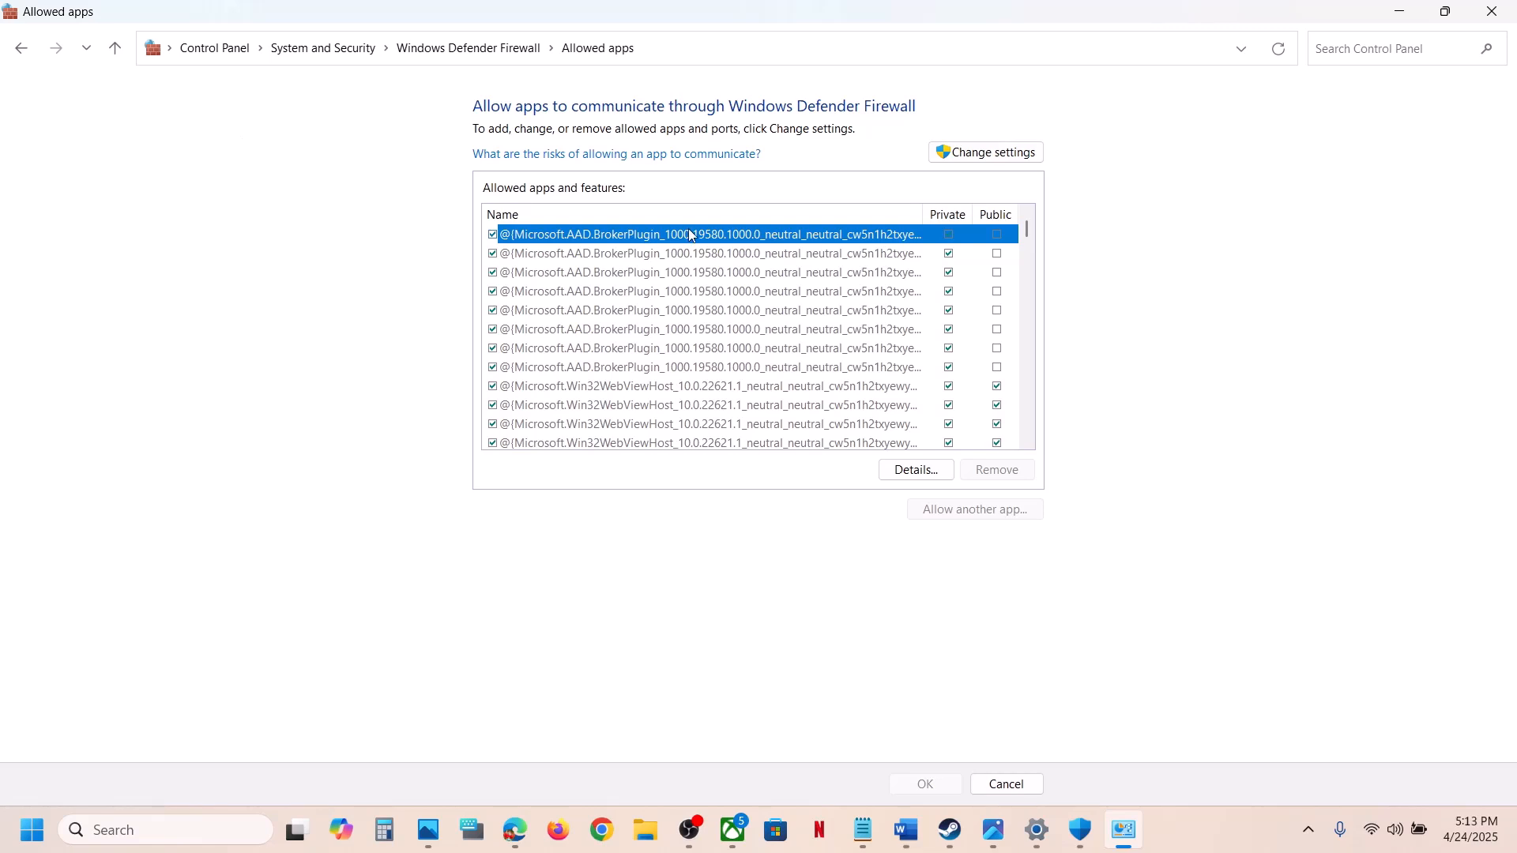
- Unlock the firewall's allowed apps settings and try to add Expedition33_Steam from the Expedition 33 folder
left_click(990, 154)
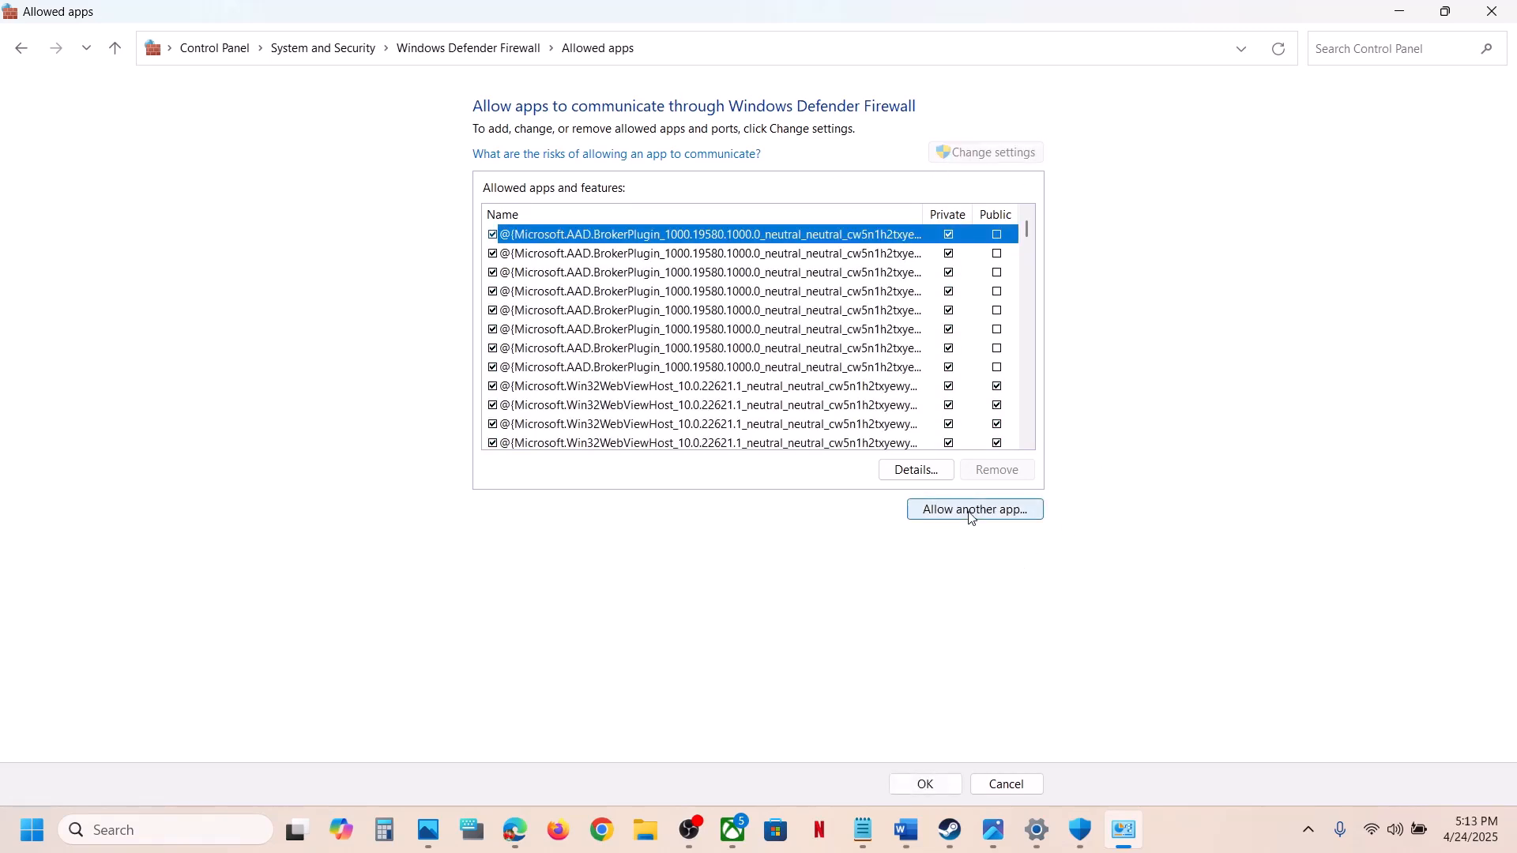
left_click(972, 512)
left_click(905, 505)
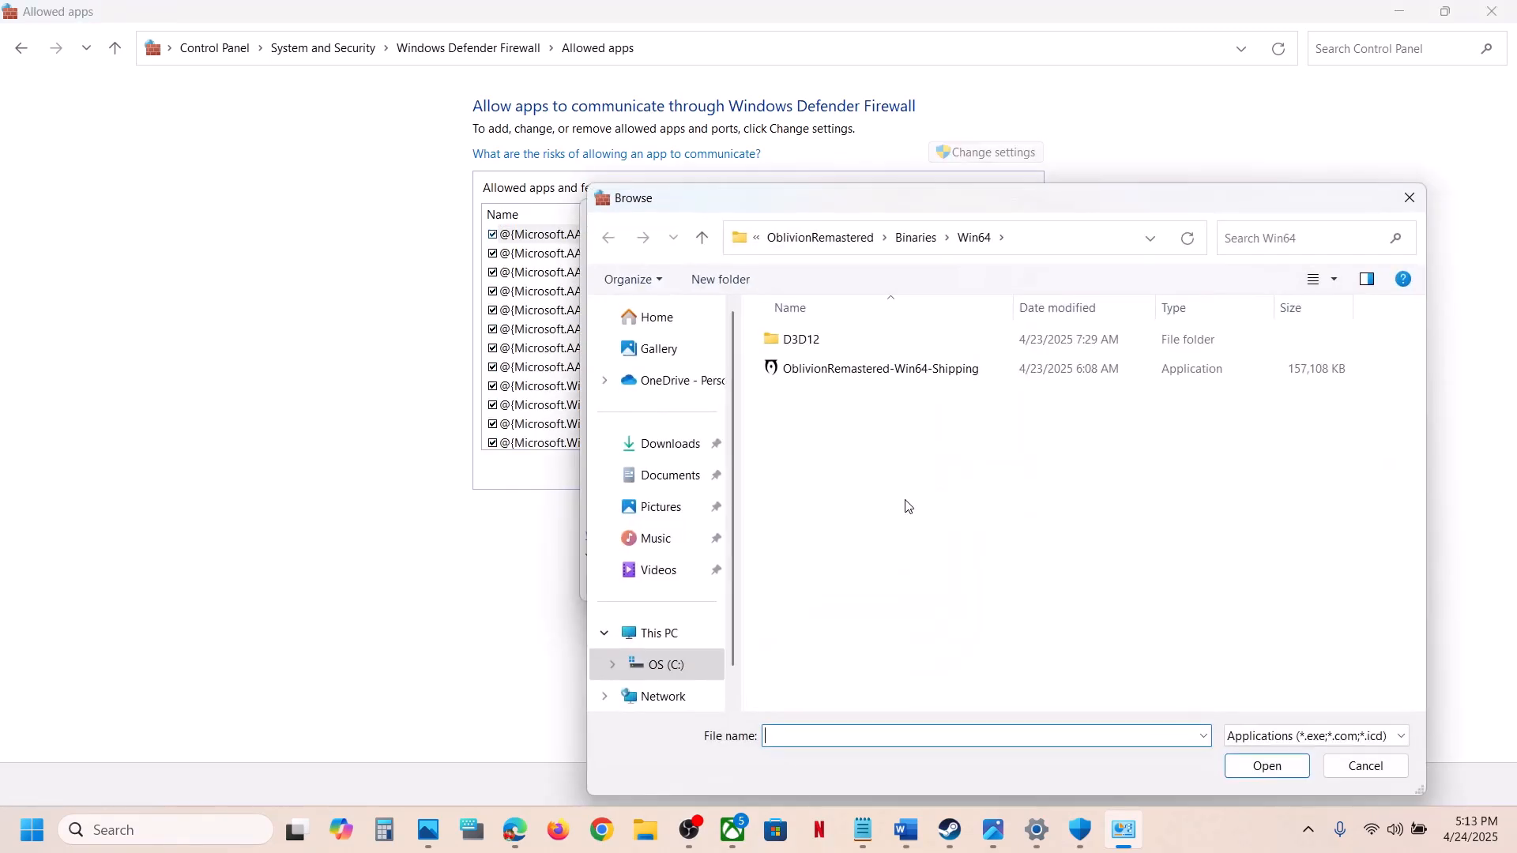
left_click(840, 244)
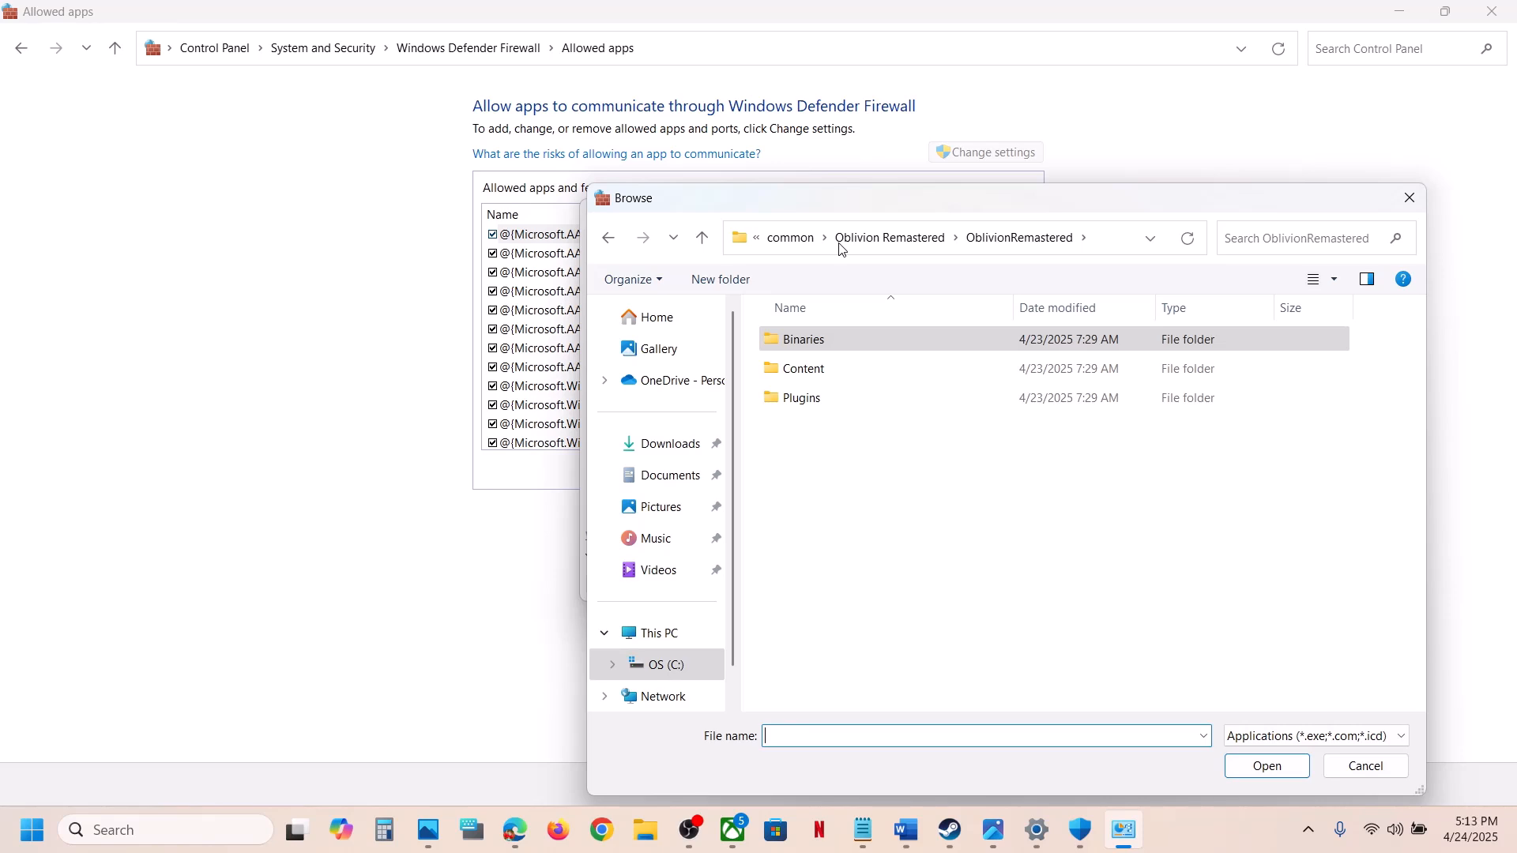
left_click(790, 237)
double_click(861, 338)
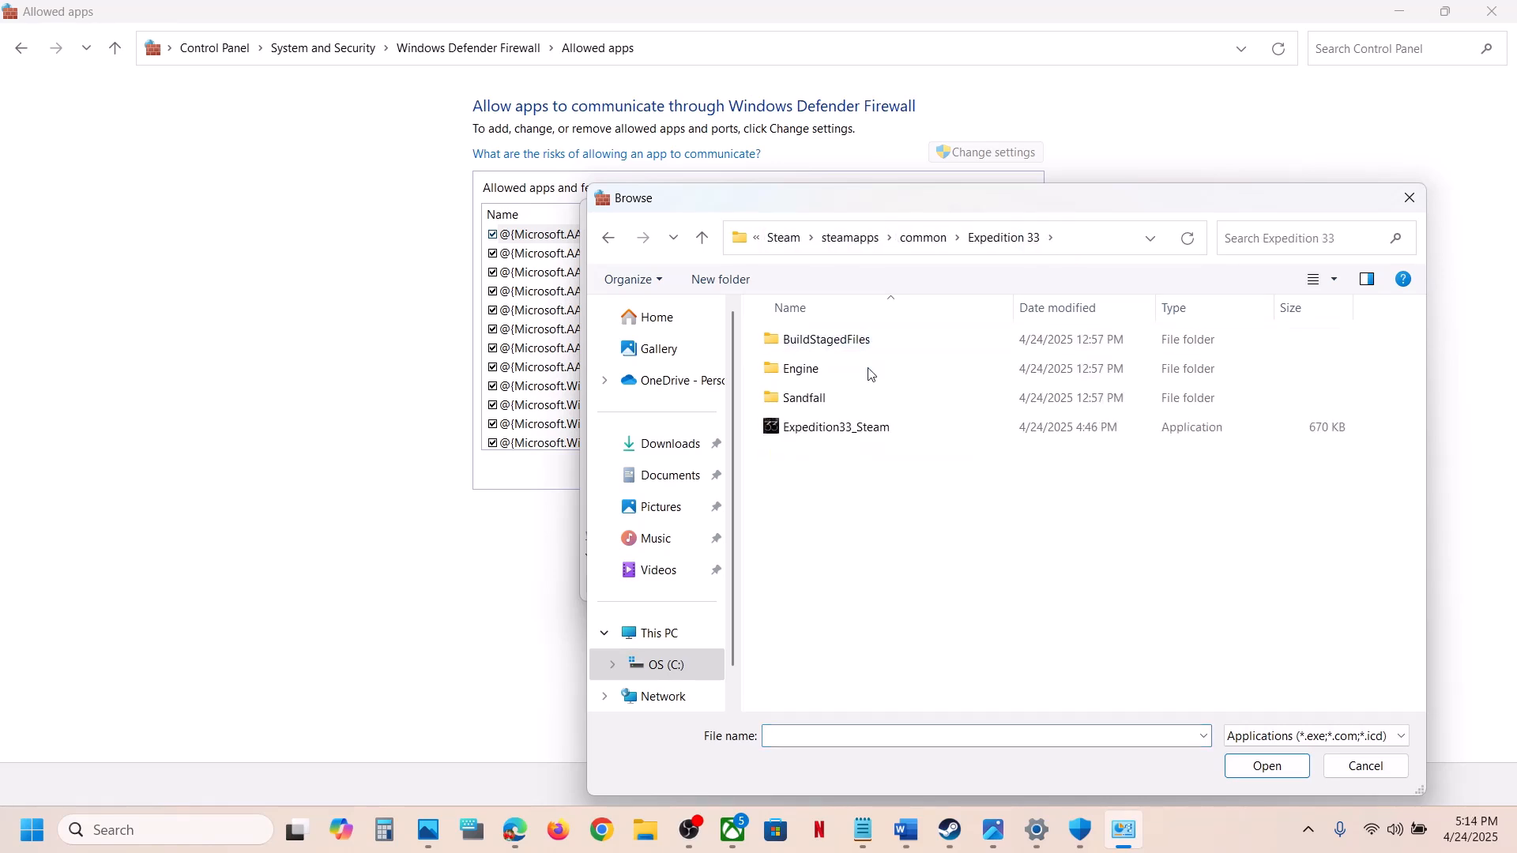
left_click(836, 427)
left_click(1265, 766)
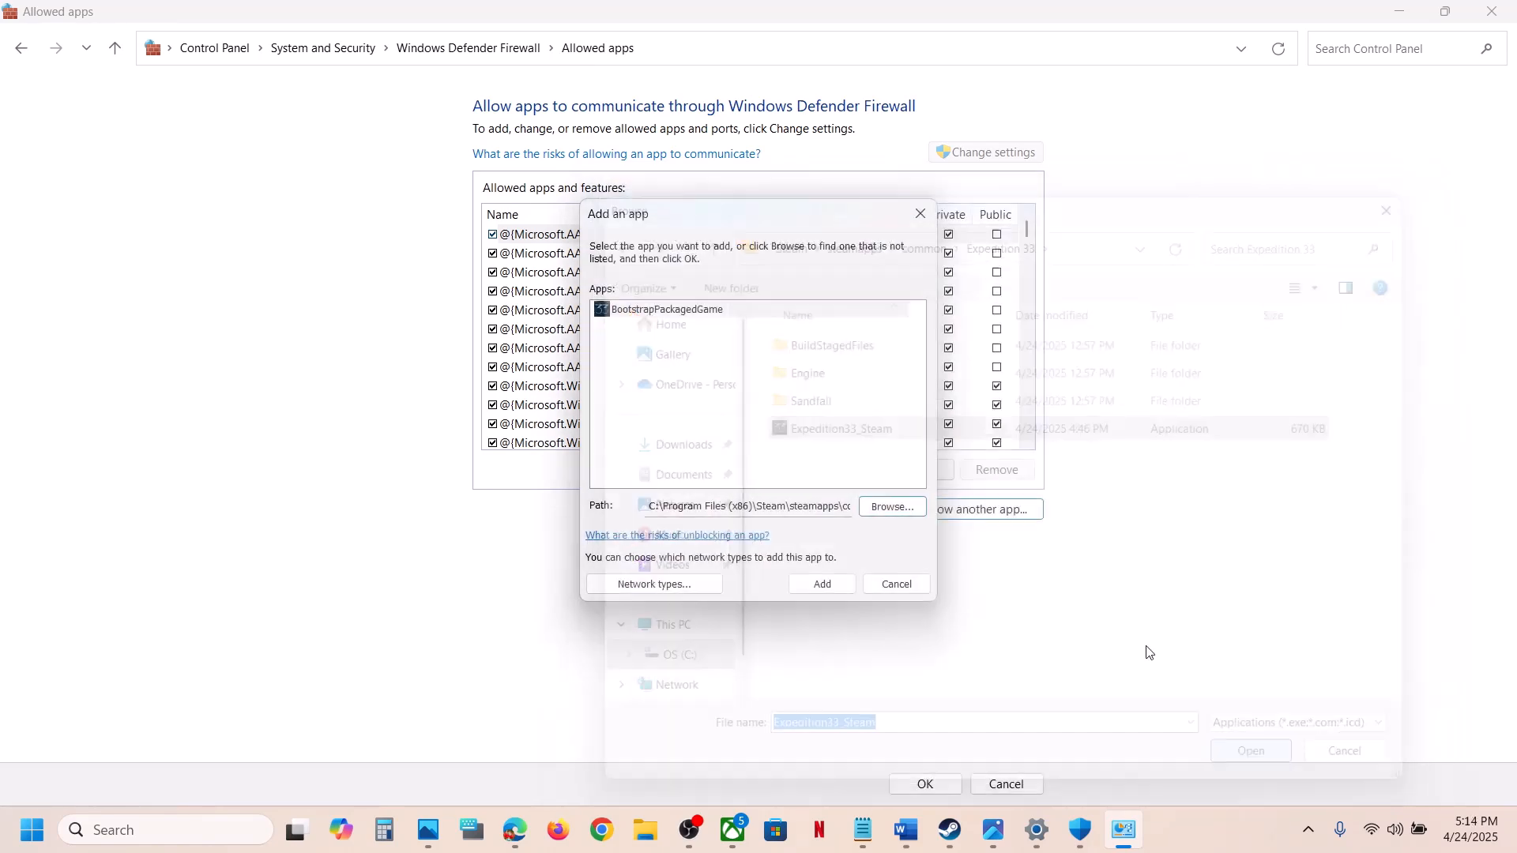
left_click(824, 584)
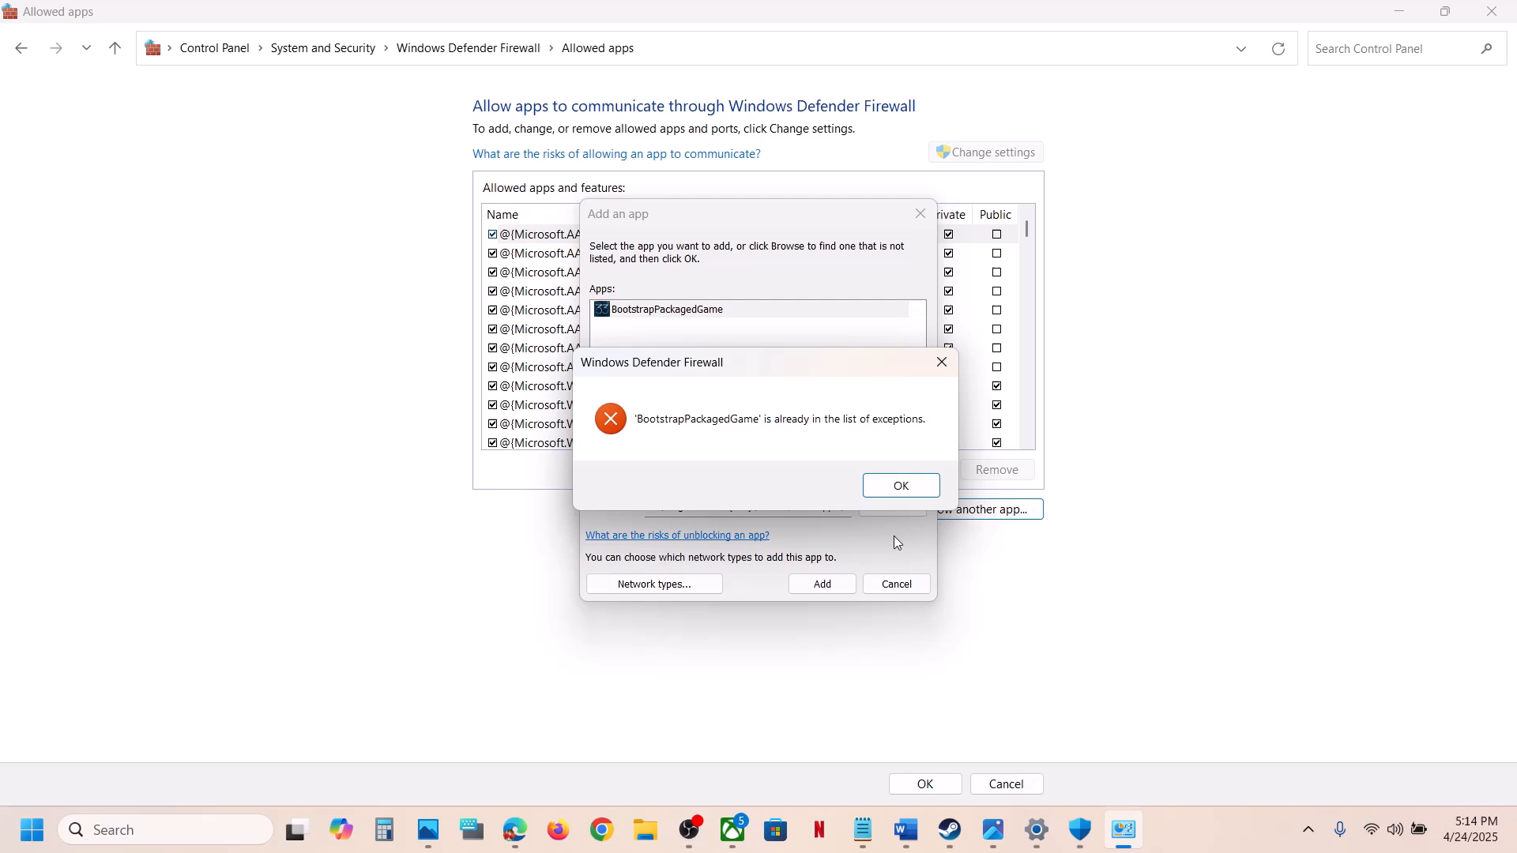
left_click(908, 484)
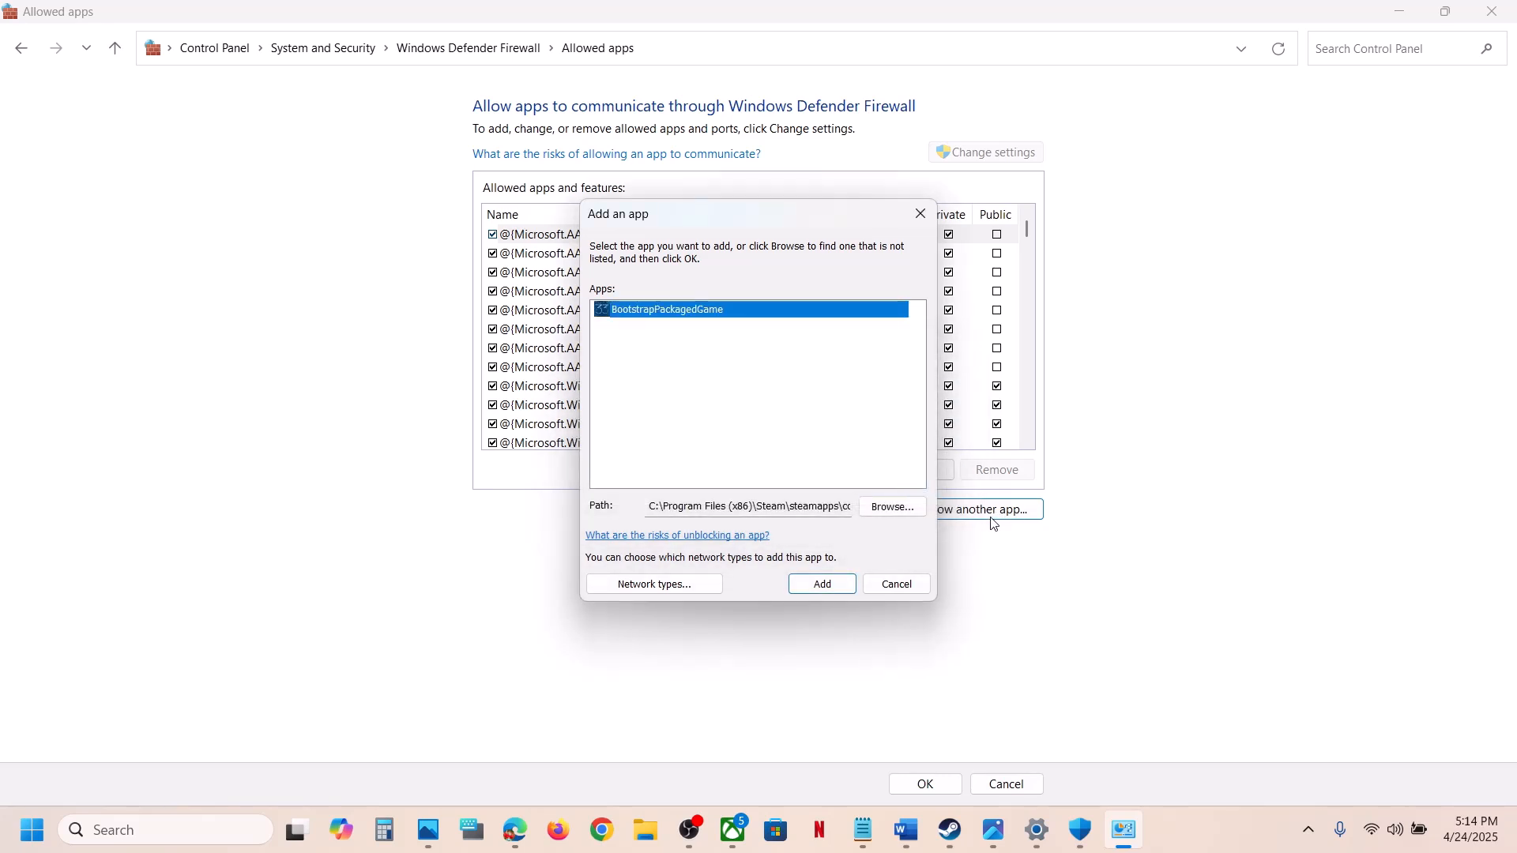
- Add SandFall-Win64-Shipping from Sandfall\Binaries\Win64 to the firewall's allowed apps and select the Expedition 33 entry
left_click(893, 506)
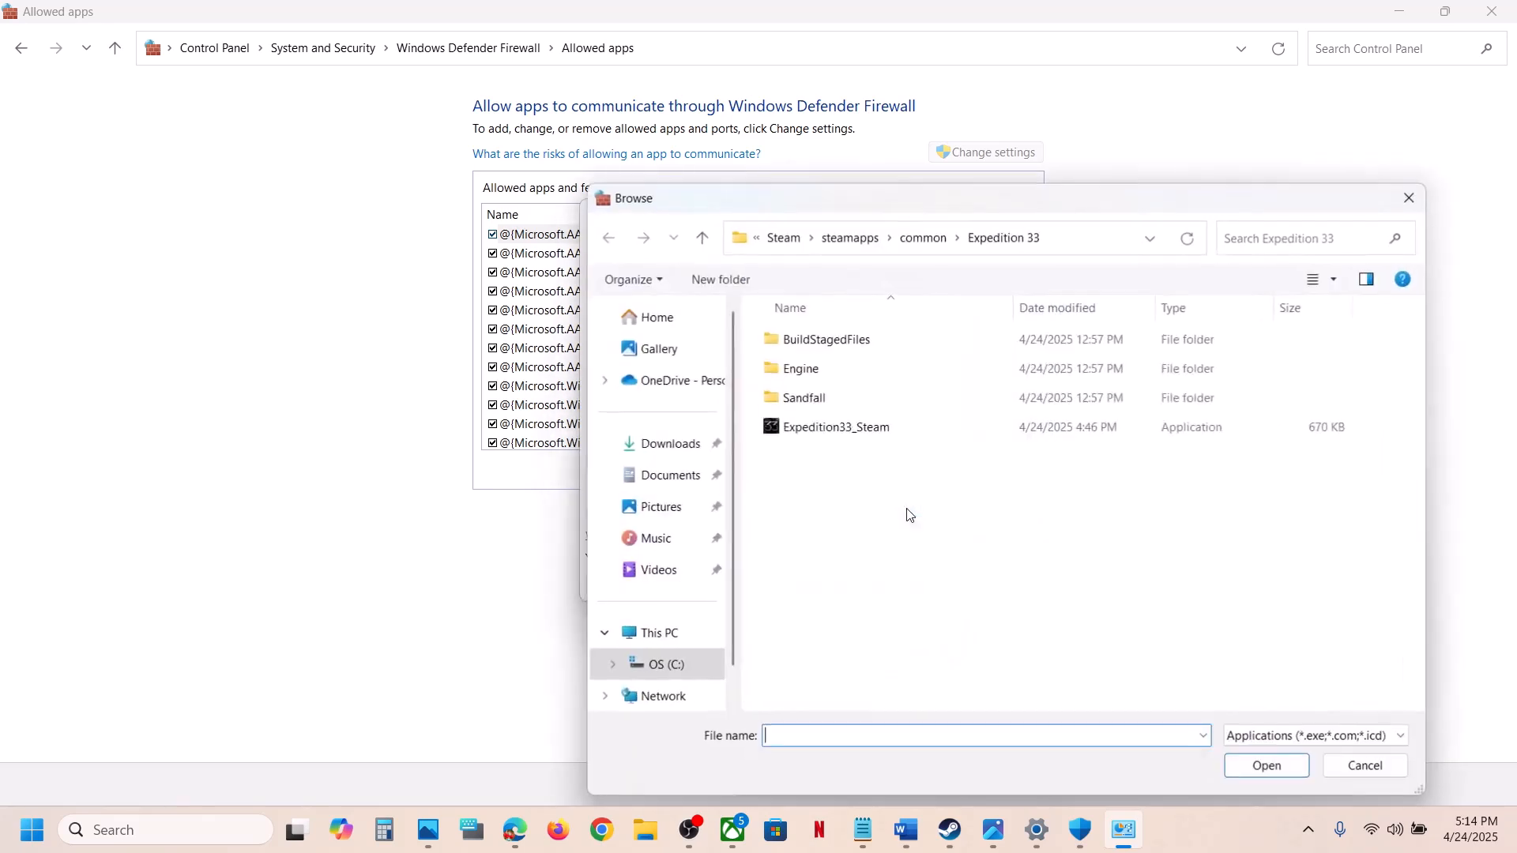
left_click(827, 399)
double_click(825, 398)
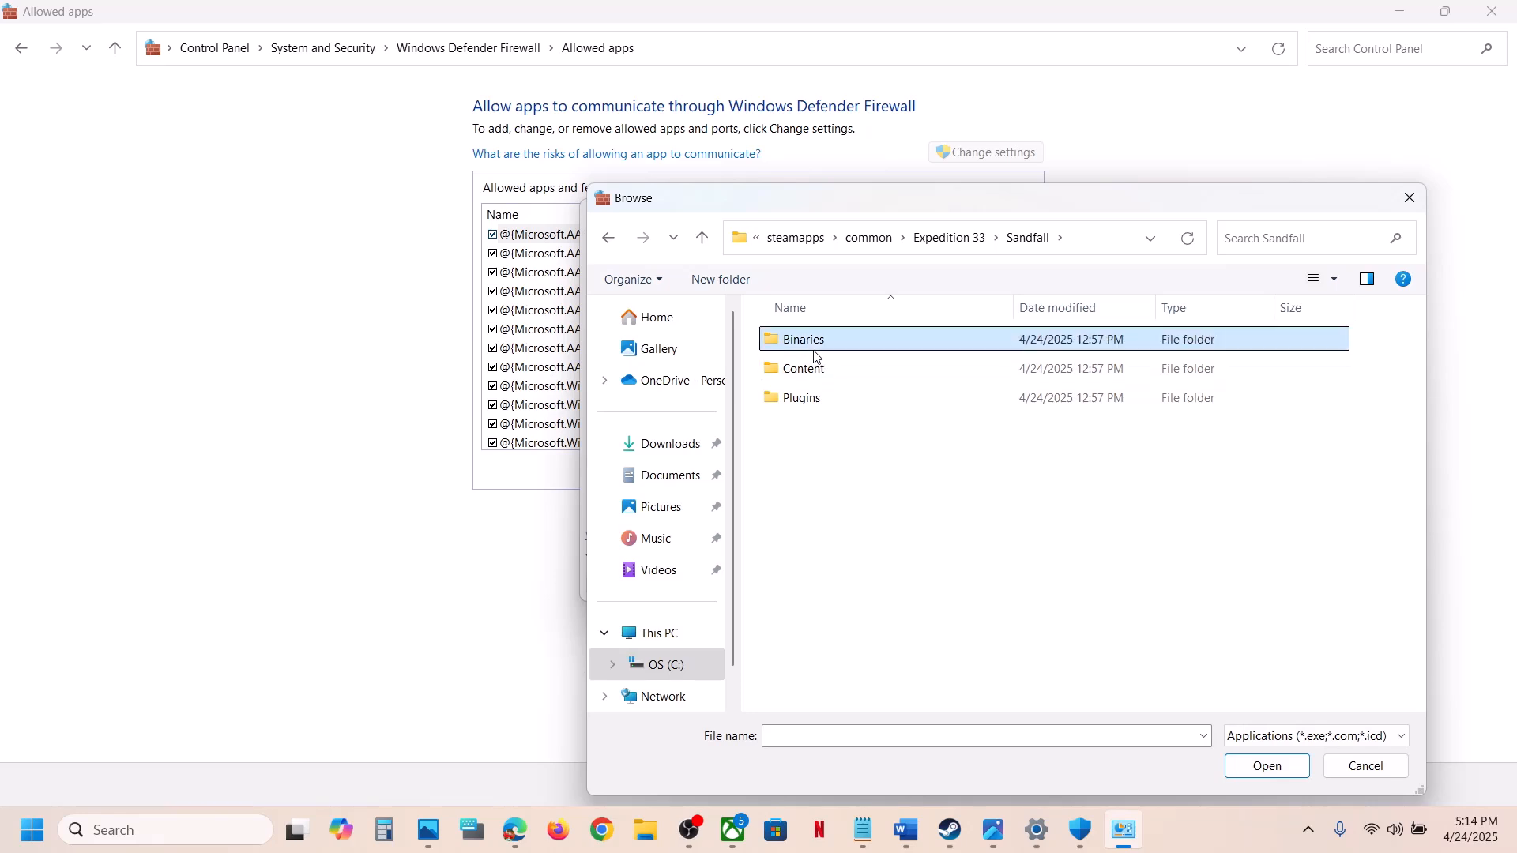
double_click(813, 341)
double_click(814, 343)
left_click(821, 378)
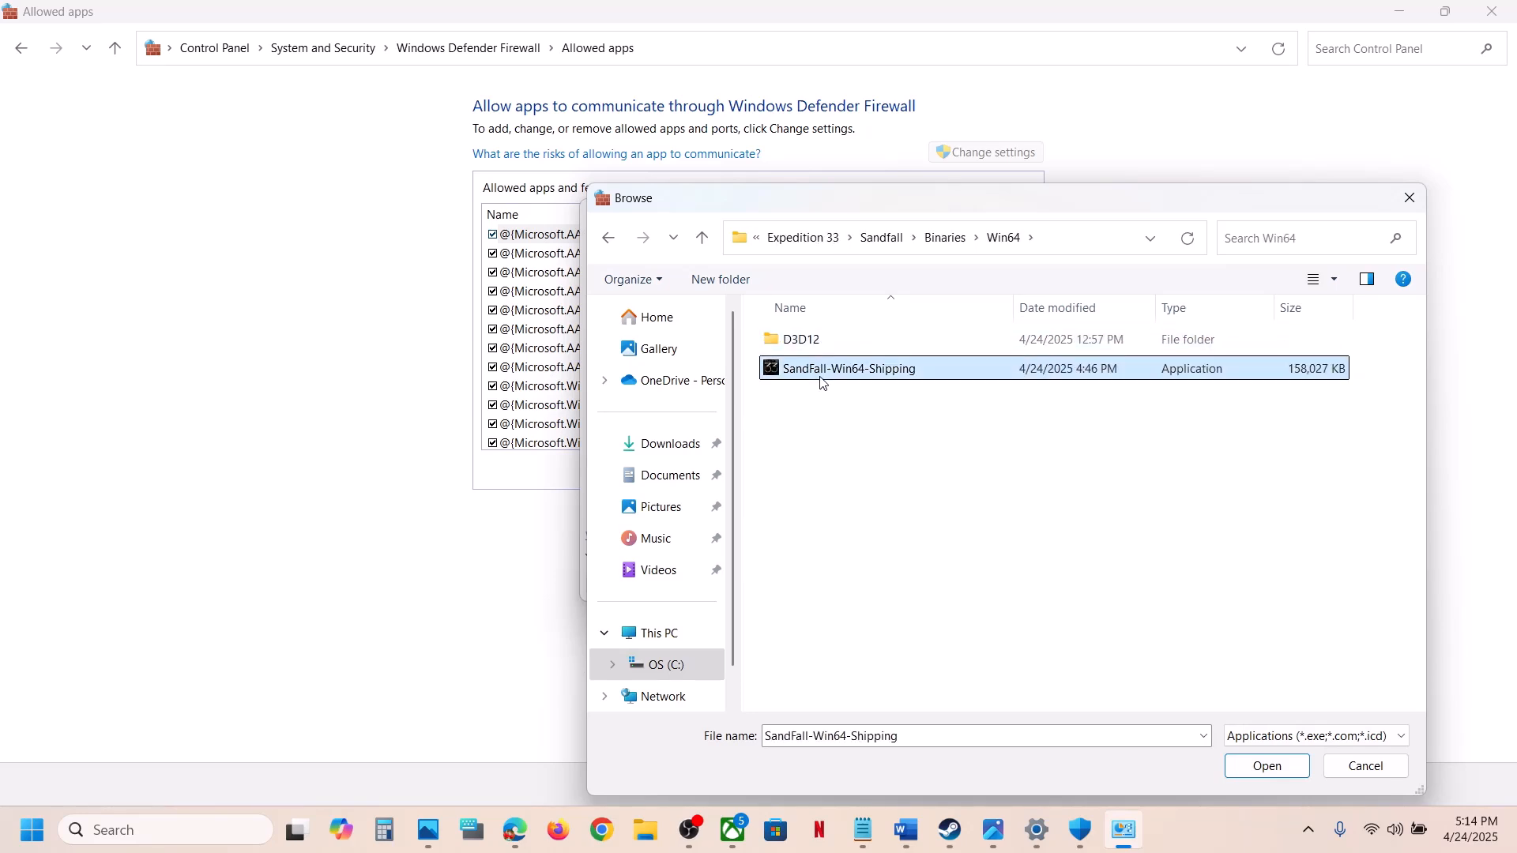
left_click(1267, 766)
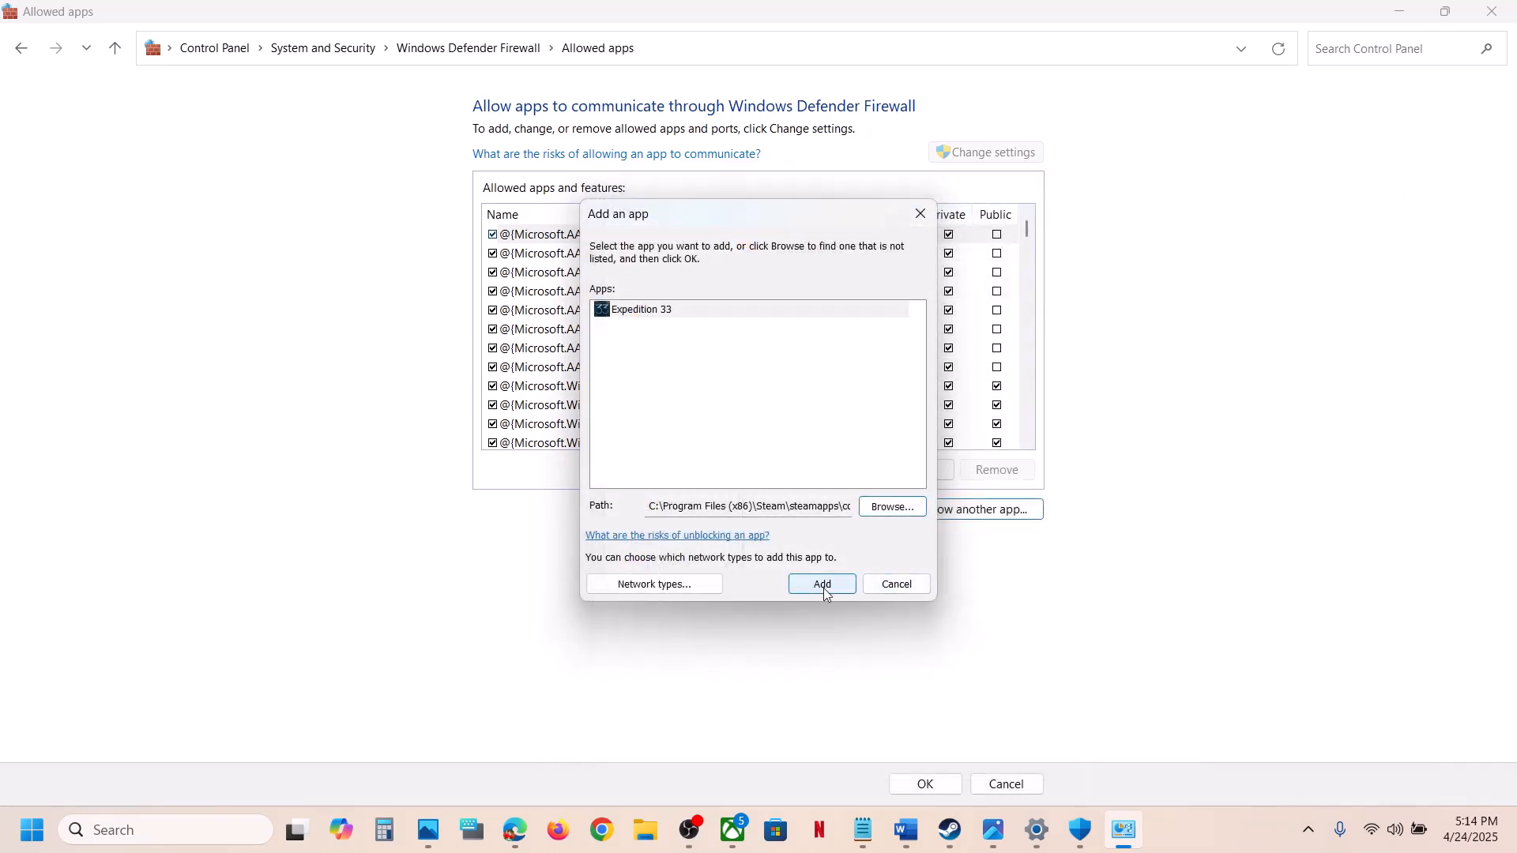
left_click(823, 585)
left_click(518, 432)
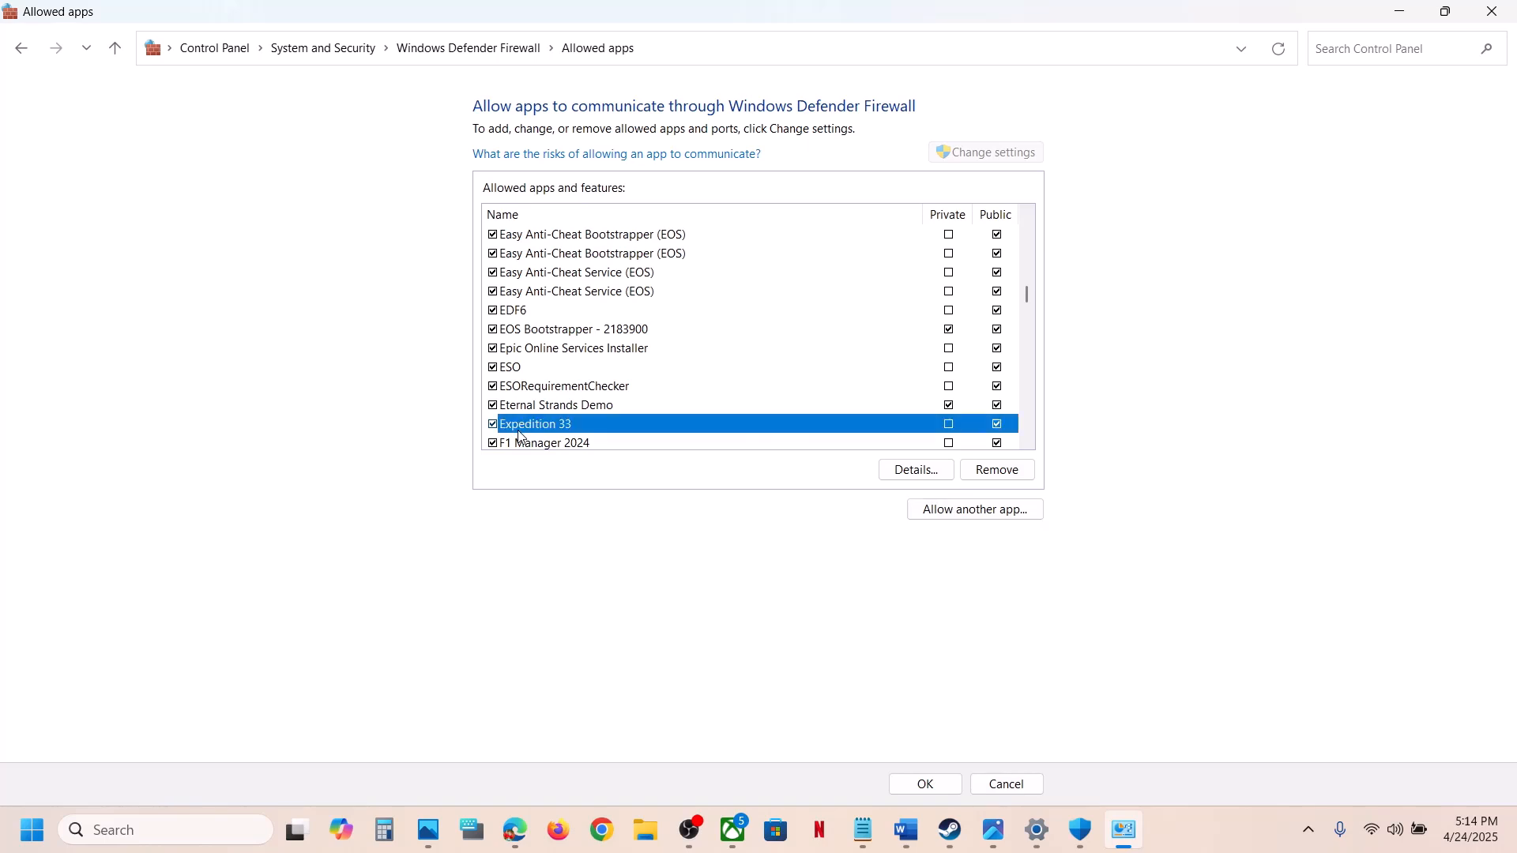
- Close Control Panel, Windows Security and Settings, and highlight the Step 5 text about the game installation folder in the Word notes
left_click(1509, 12)
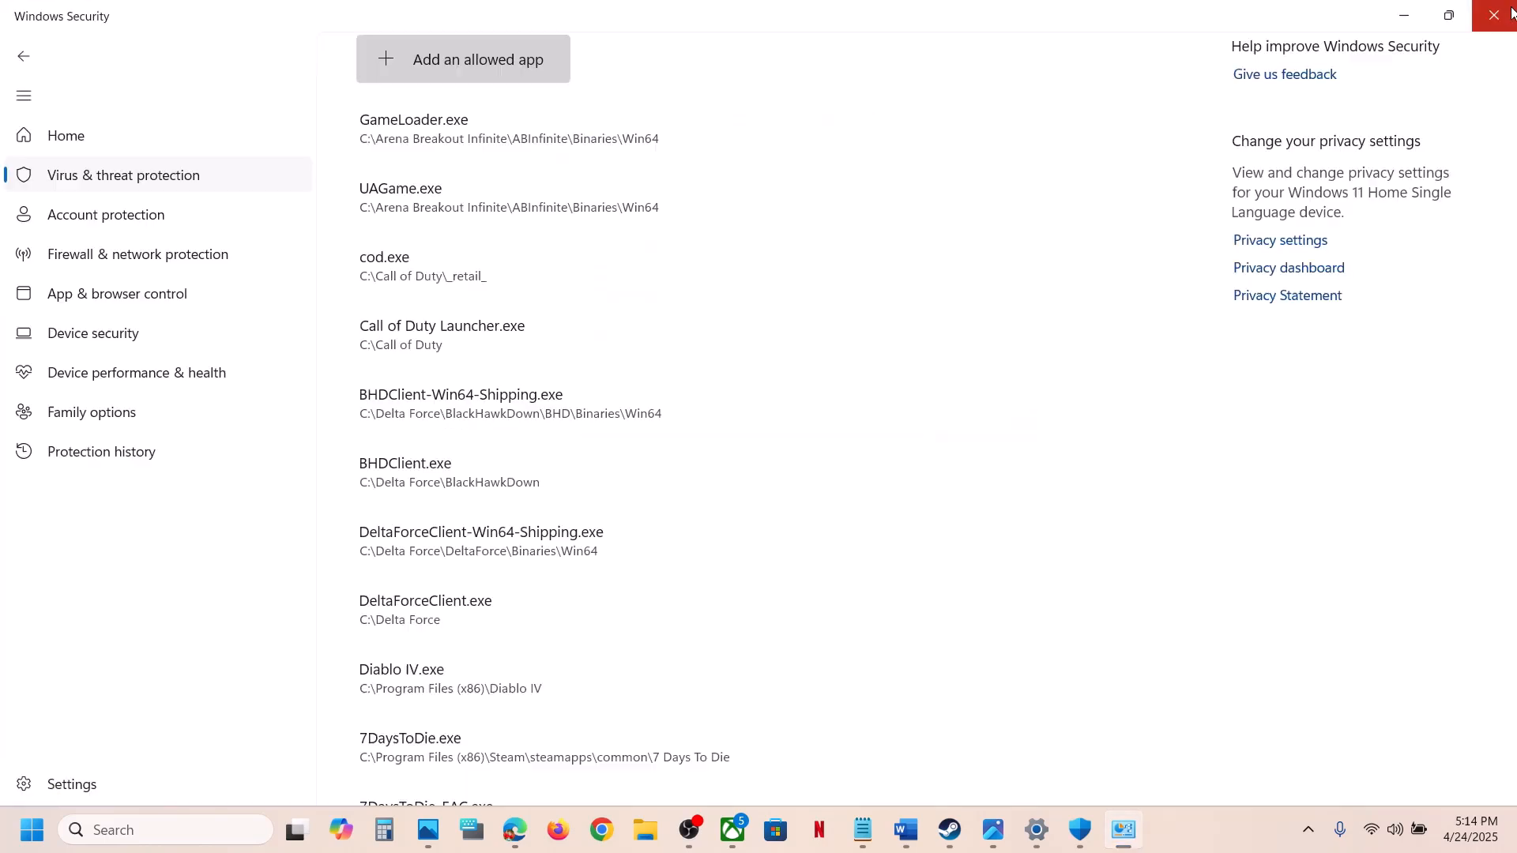
left_click(1509, 11)
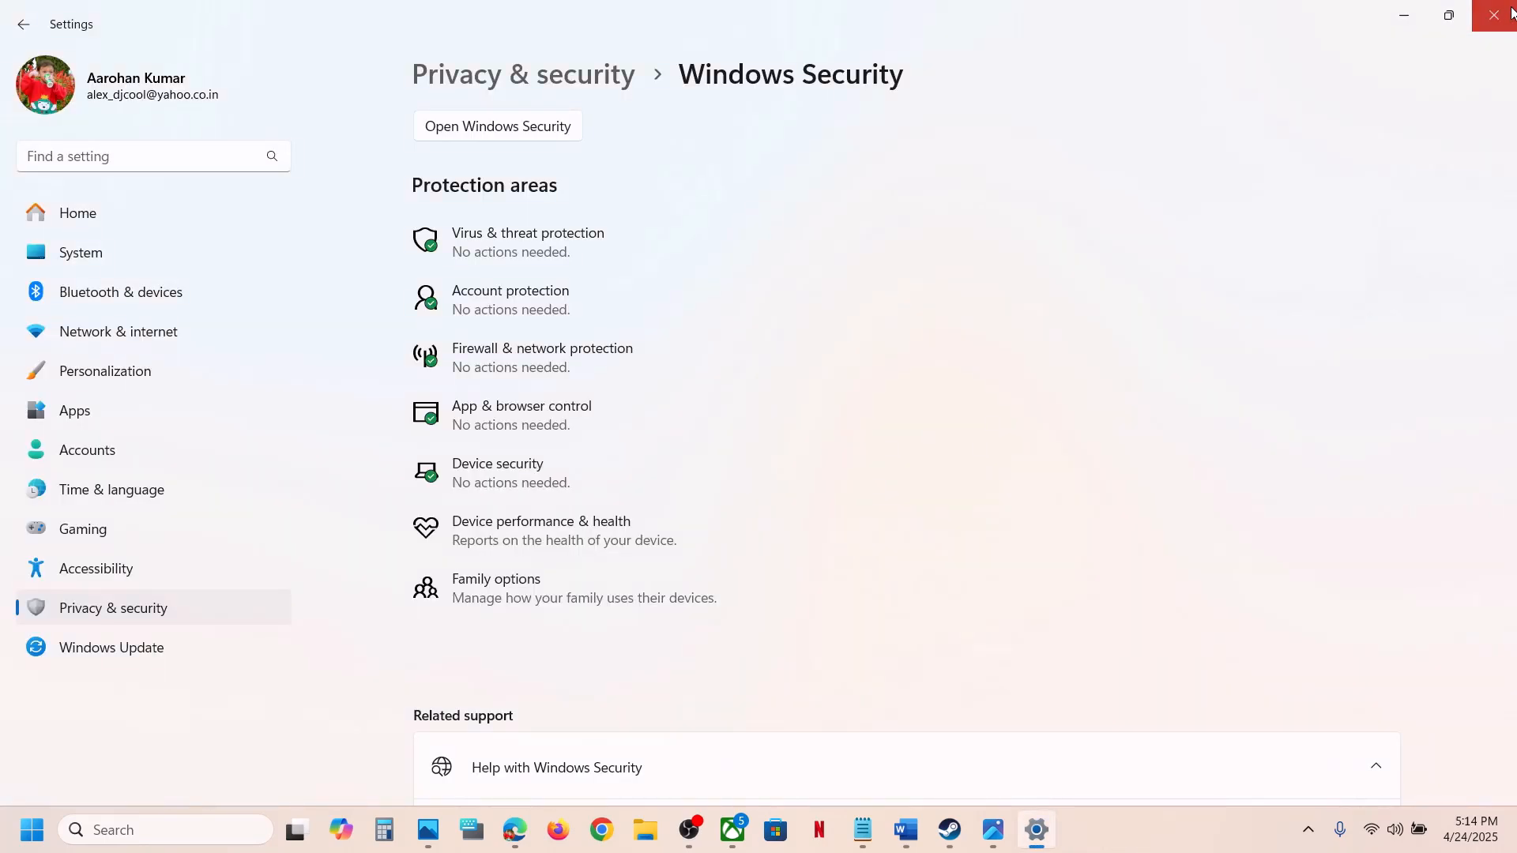
left_click(1496, 12)
scroll(755, 510, "down", 3)
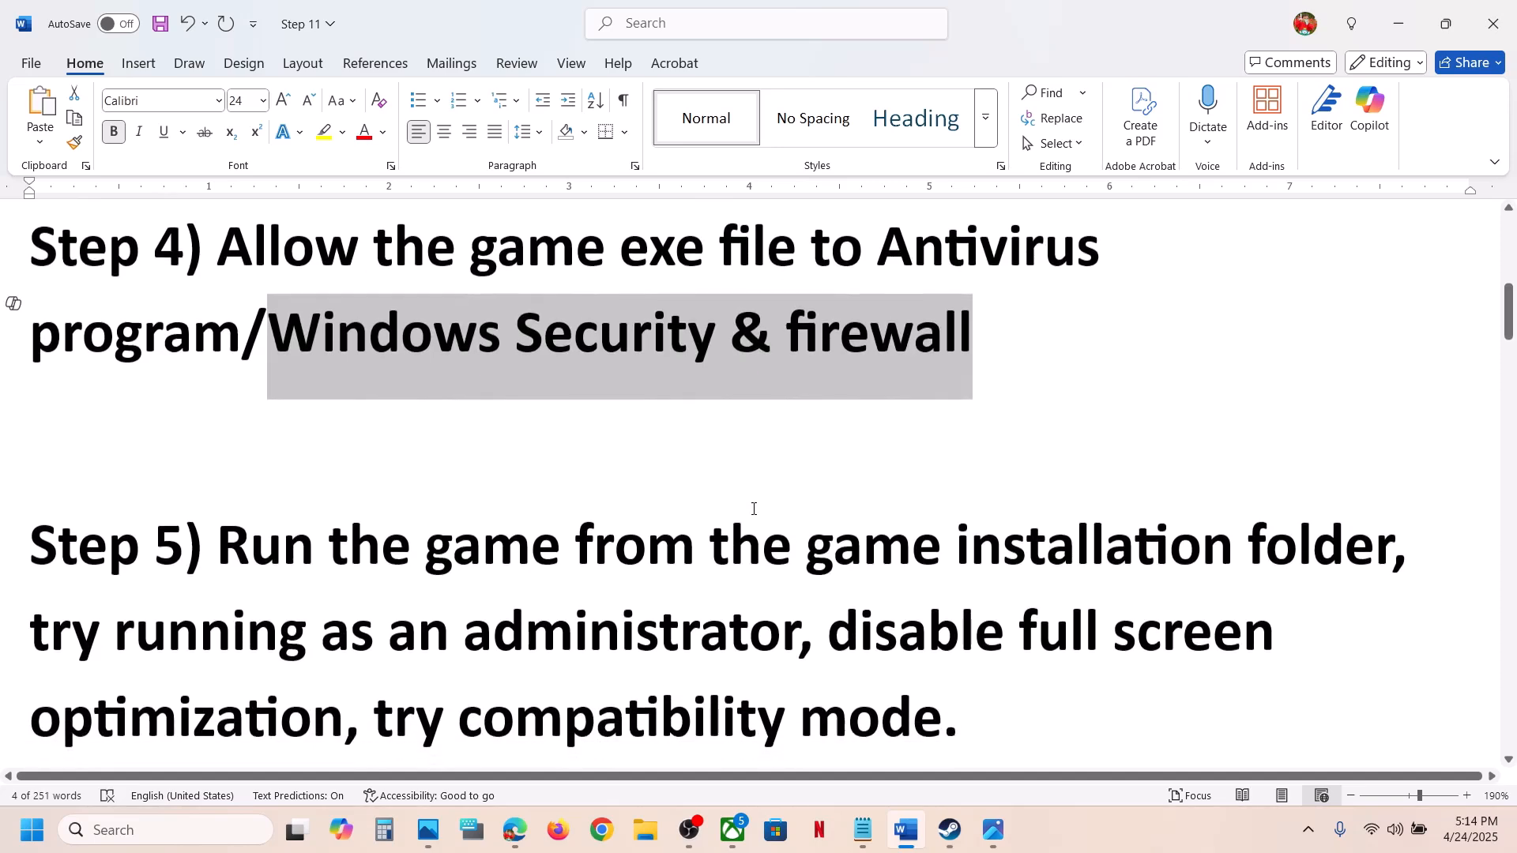
left_click_drag(501, 519, 1237, 505)
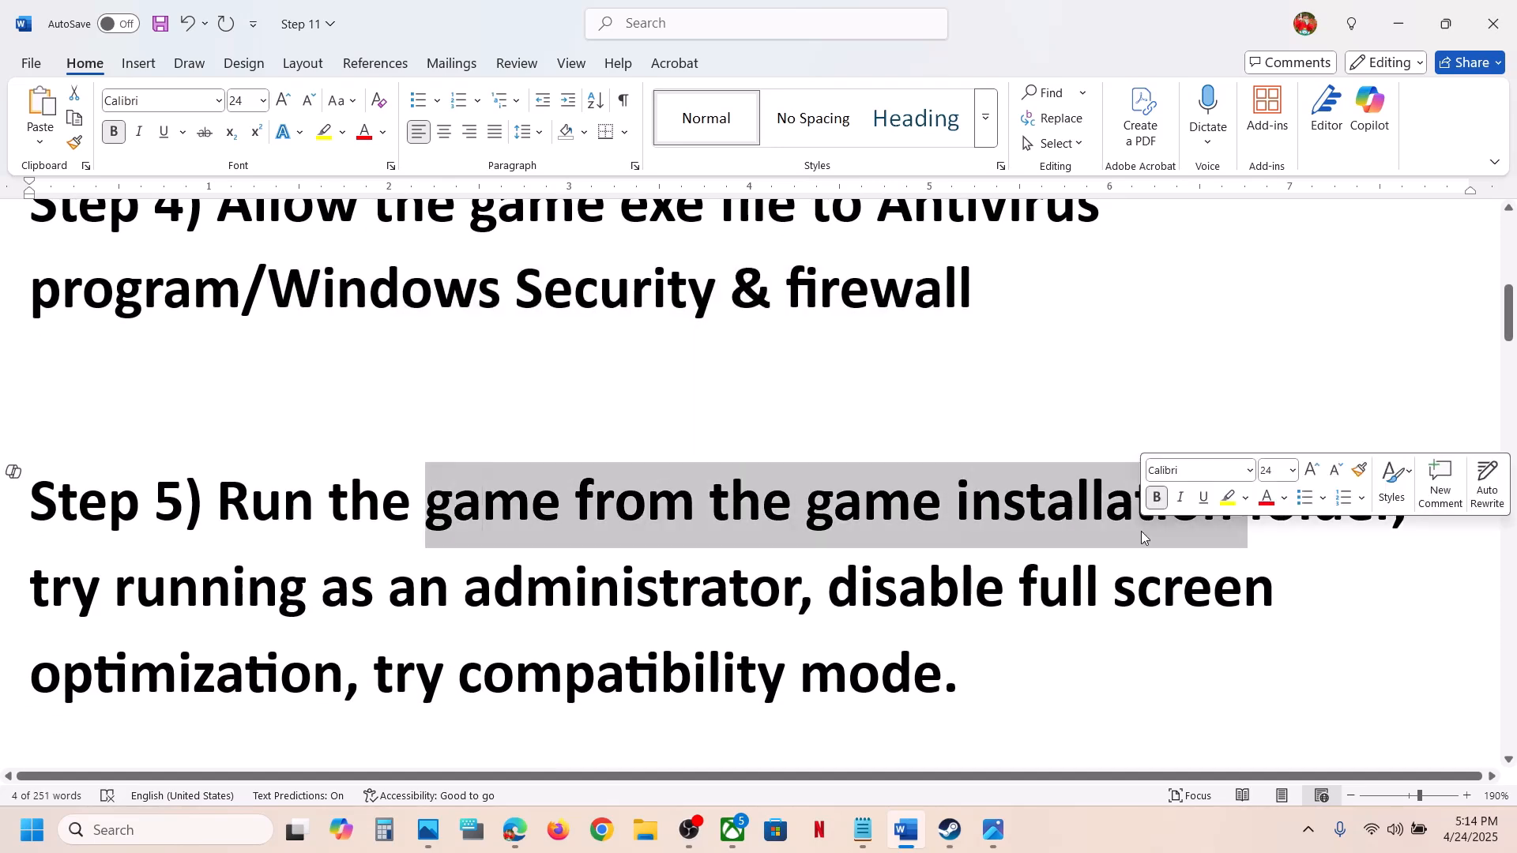
- Switch to Steam, browse the local files of Clair Obscur: Expedition 33, and open the Sandfall\Binaries\Win64 folder
left_click(950, 830)
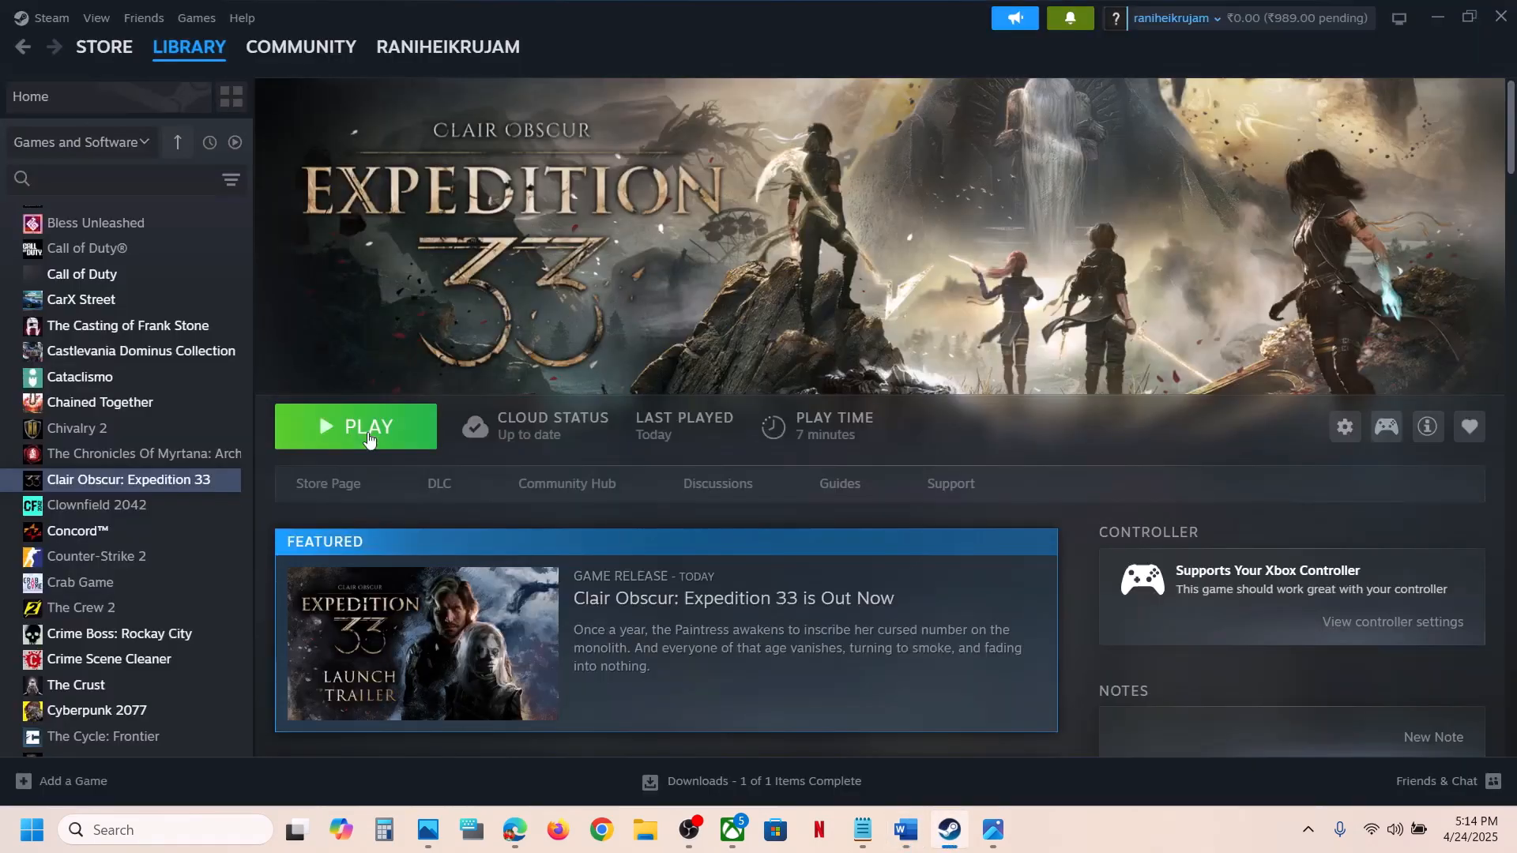
right_click(204, 480)
mouse_move(234, 611)
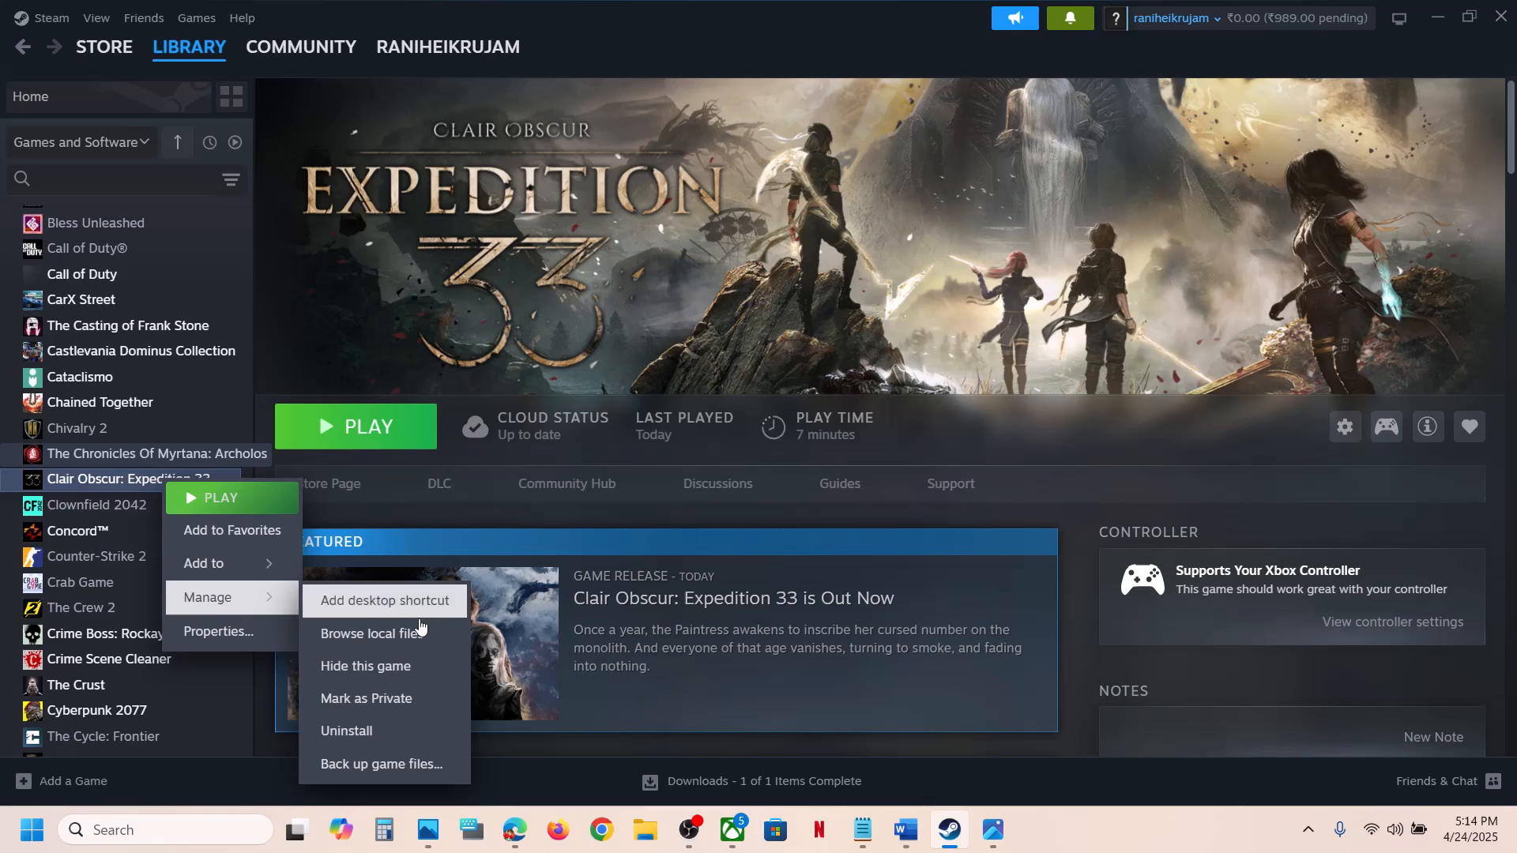
left_click(397, 633)
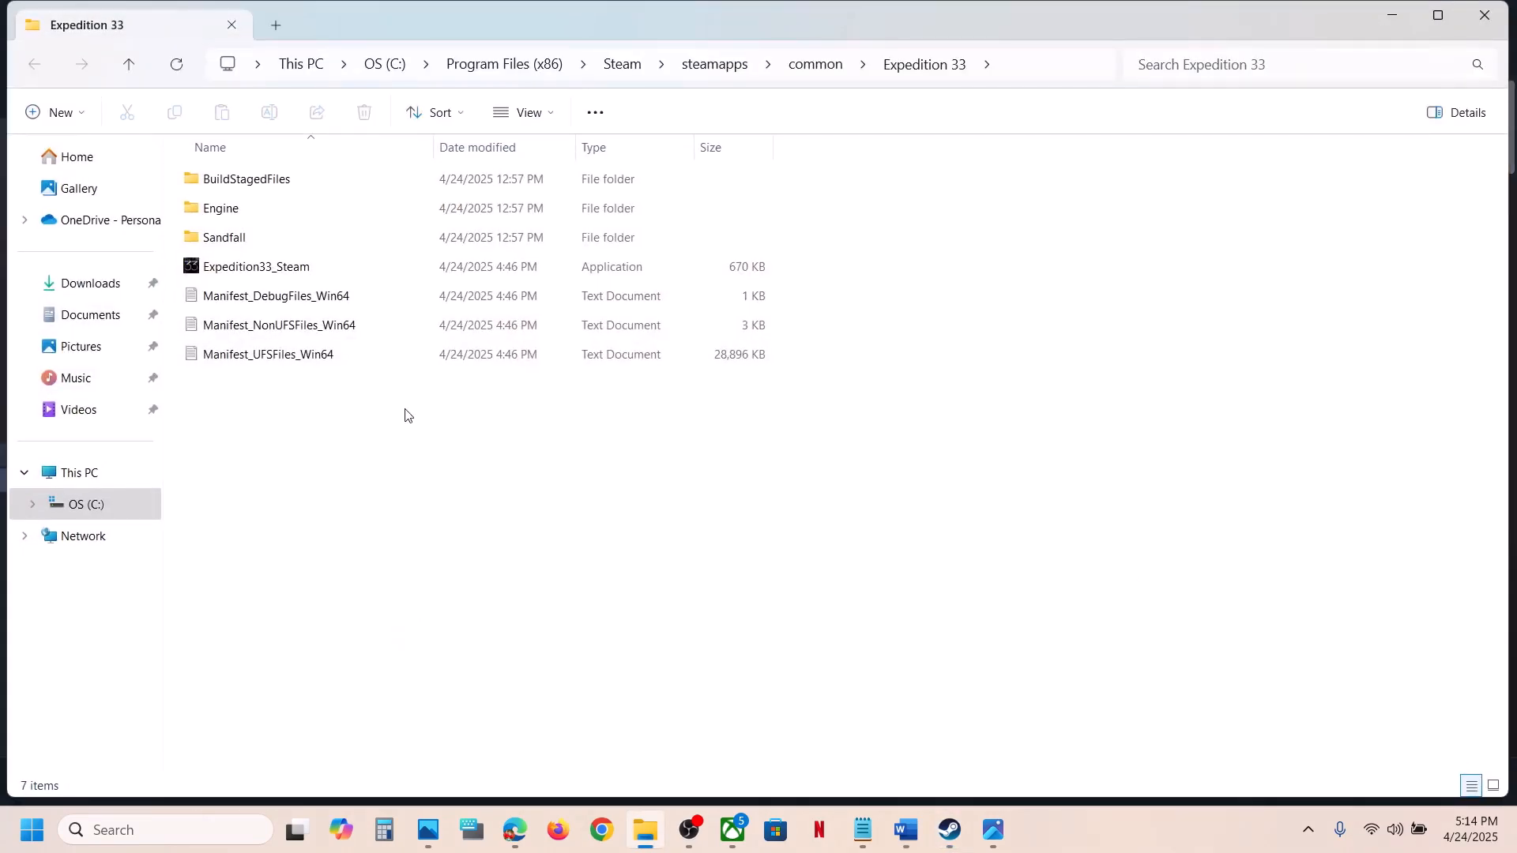
left_click(253, 243)
double_click(253, 243)
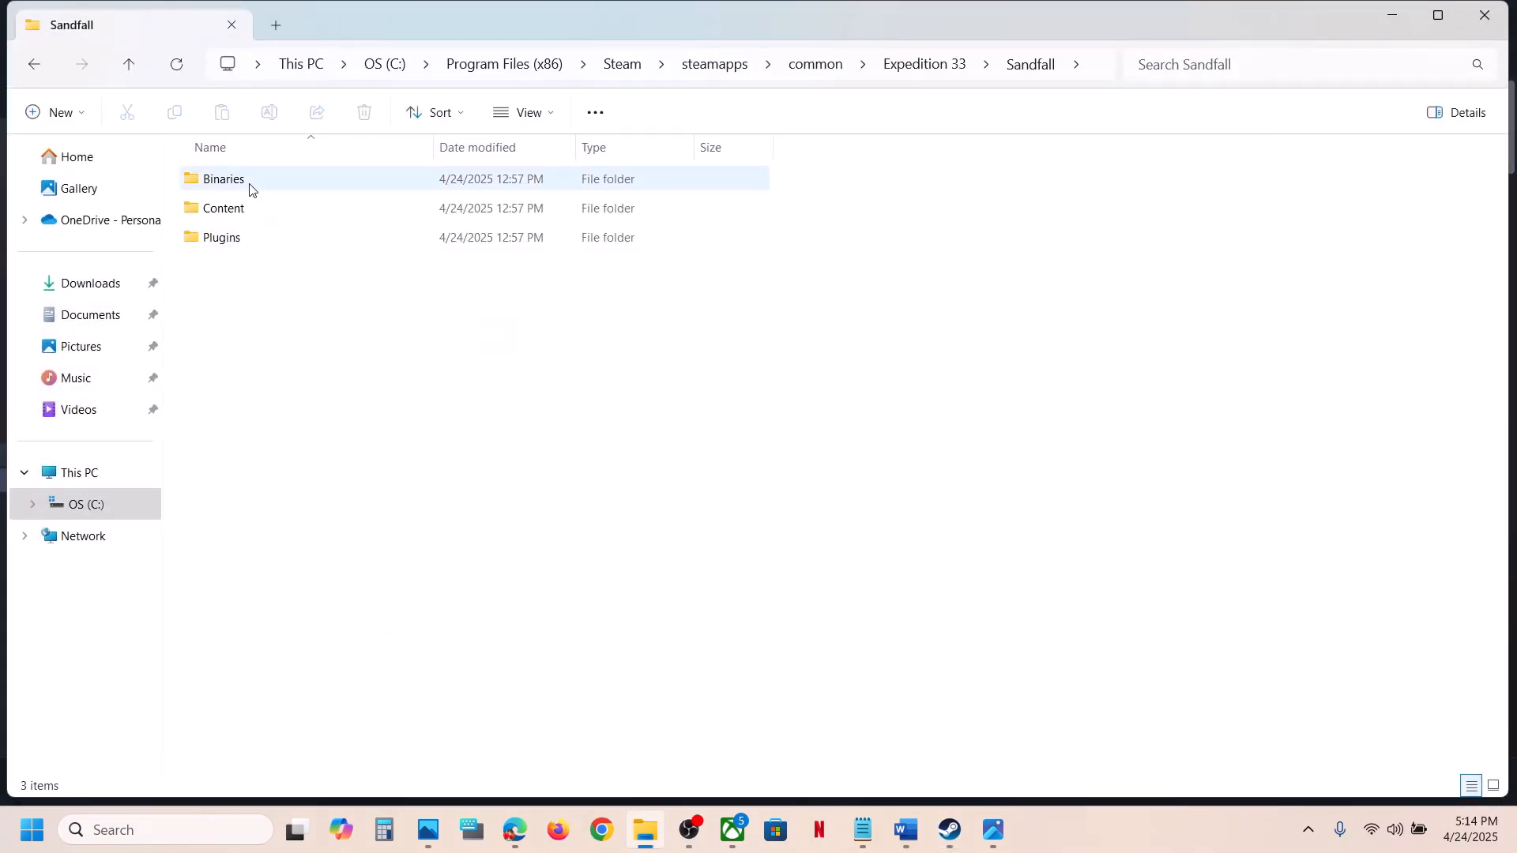
double_click(247, 187)
double_click(247, 187)
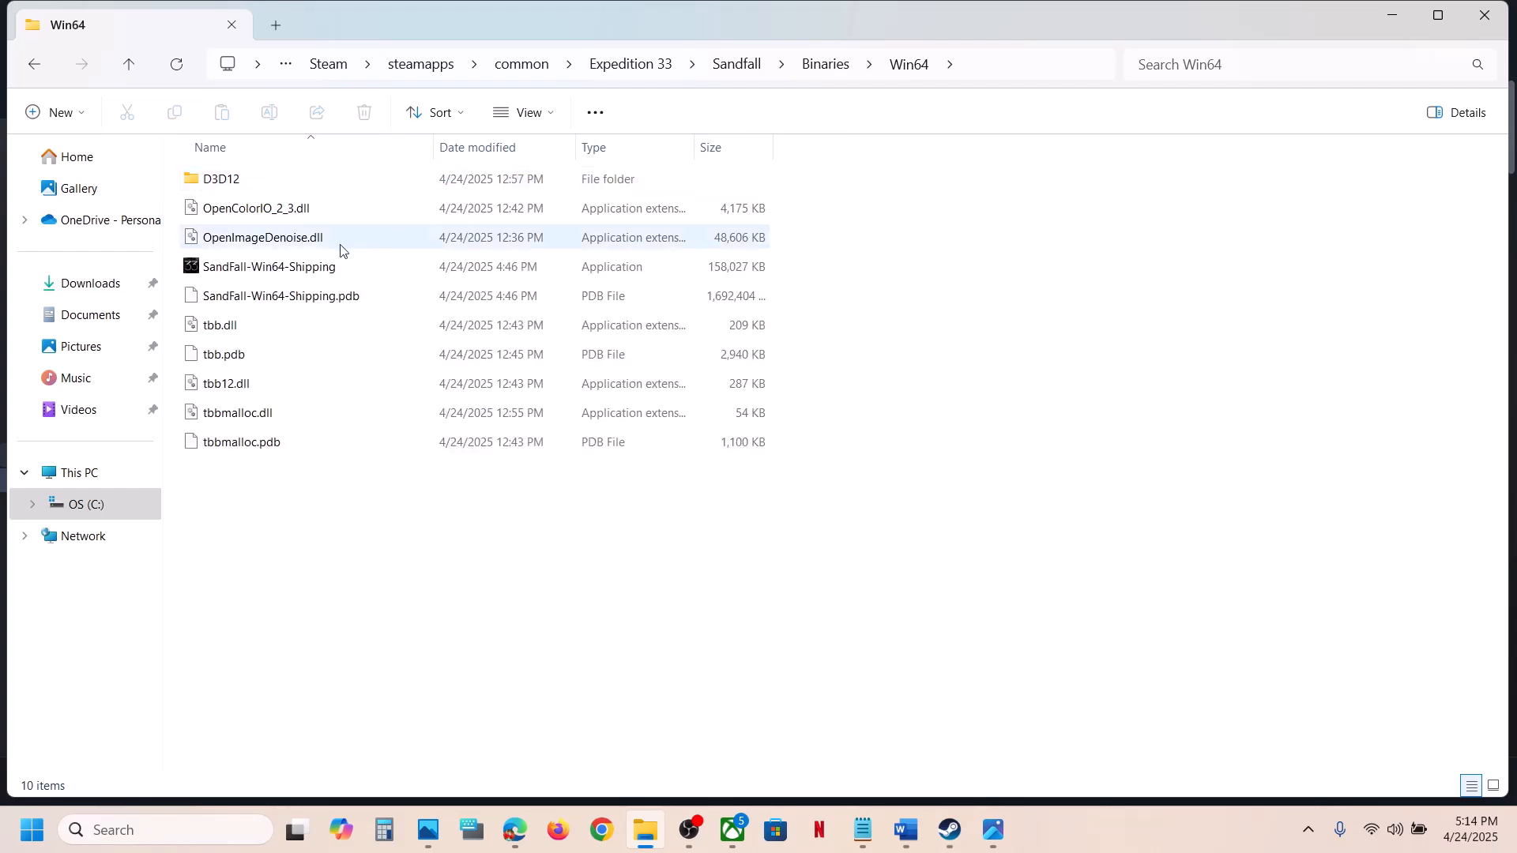
- Set the SandFall-Win64-Shipping application to run as an administrator in its compatibility properties and apply the change
left_click(291, 268)
right_click(327, 272)
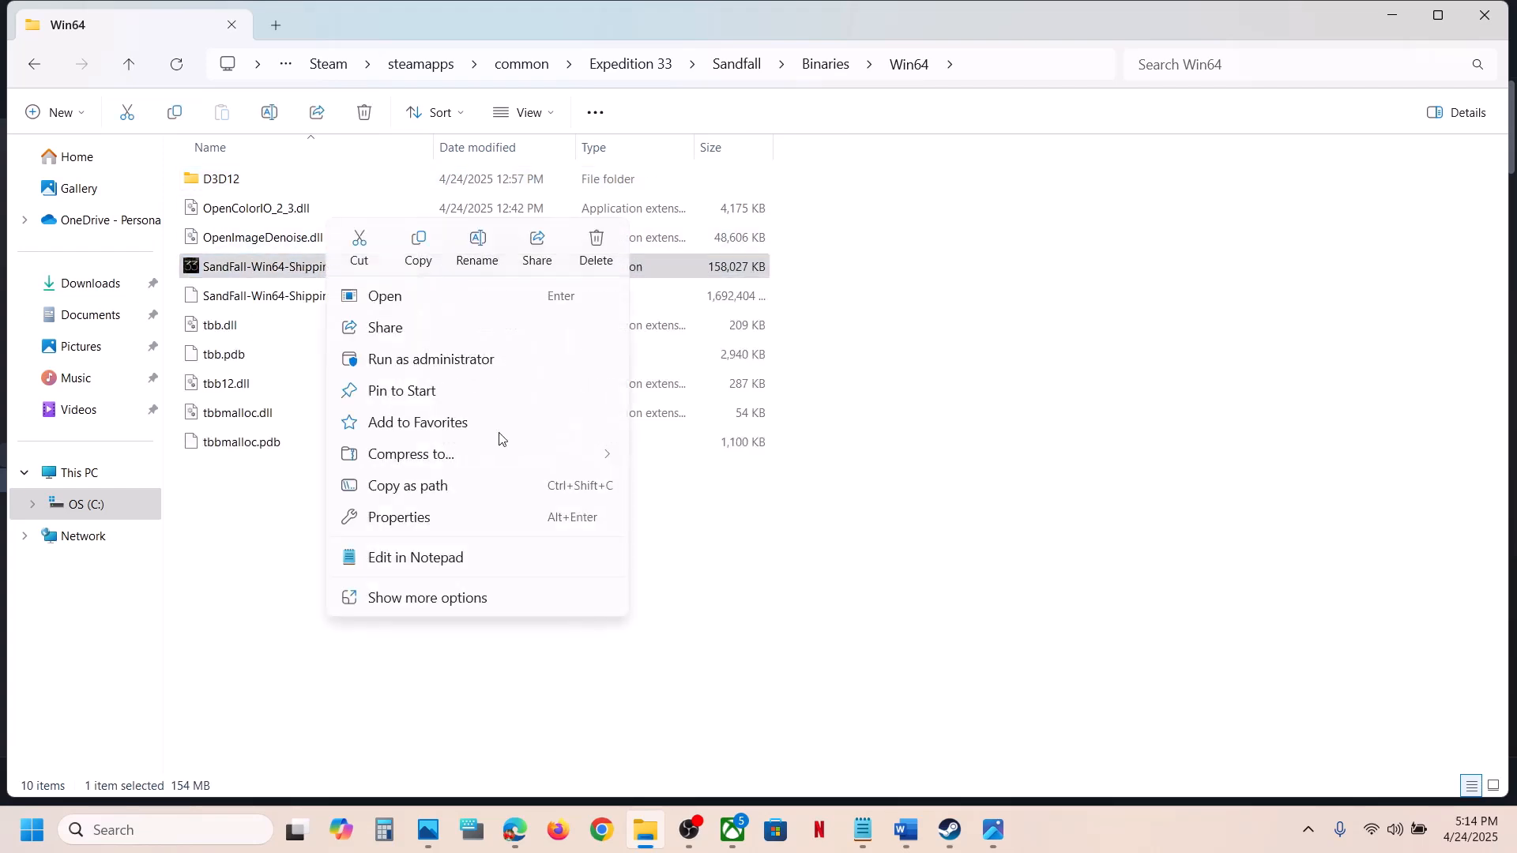
left_click(440, 518)
left_click(514, 314)
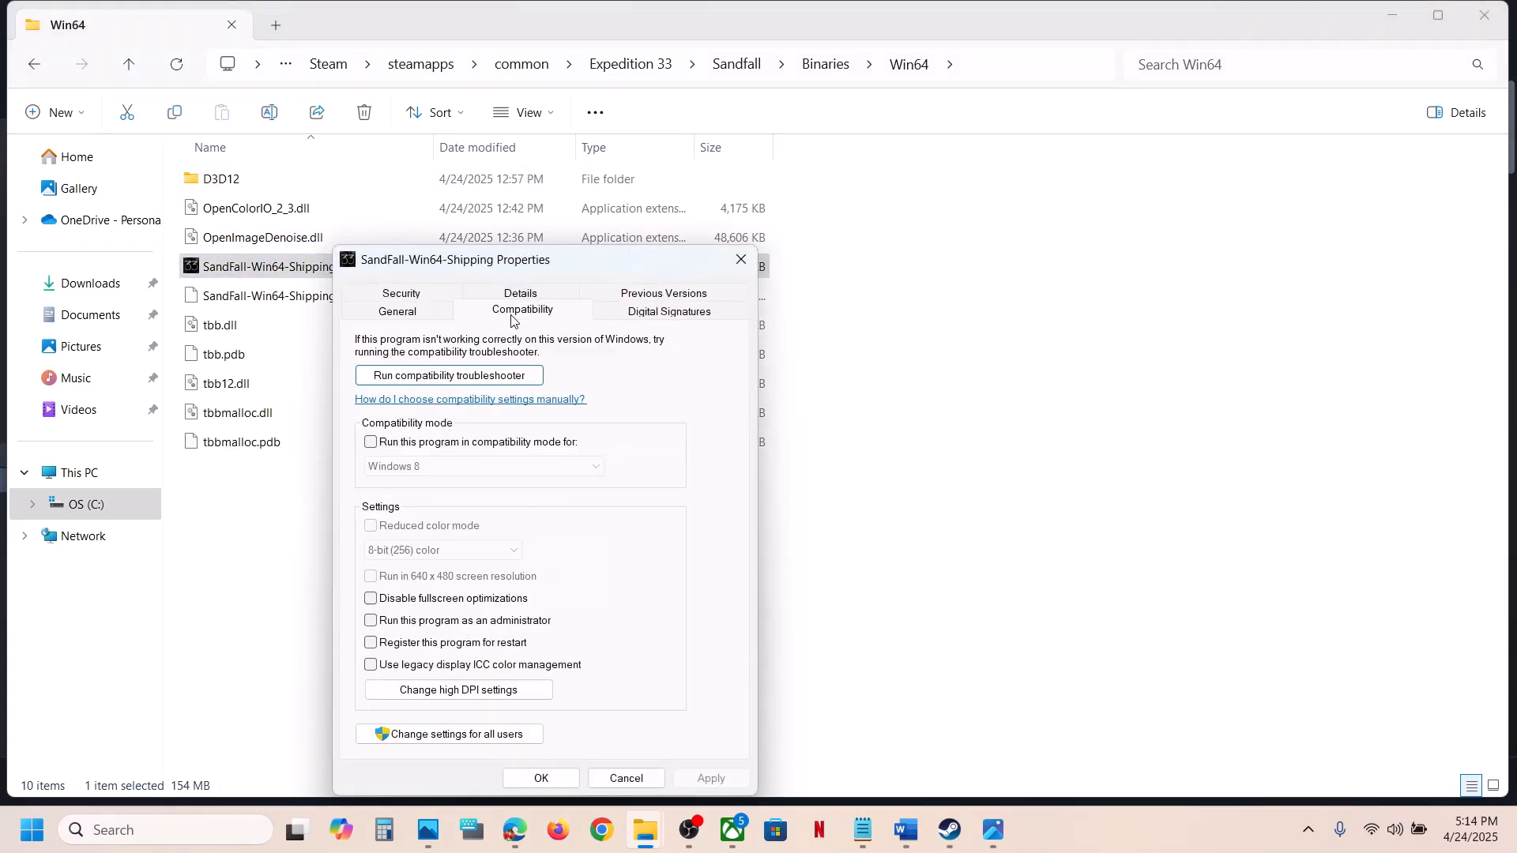
left_click(371, 621)
left_click(710, 779)
left_click(542, 780)
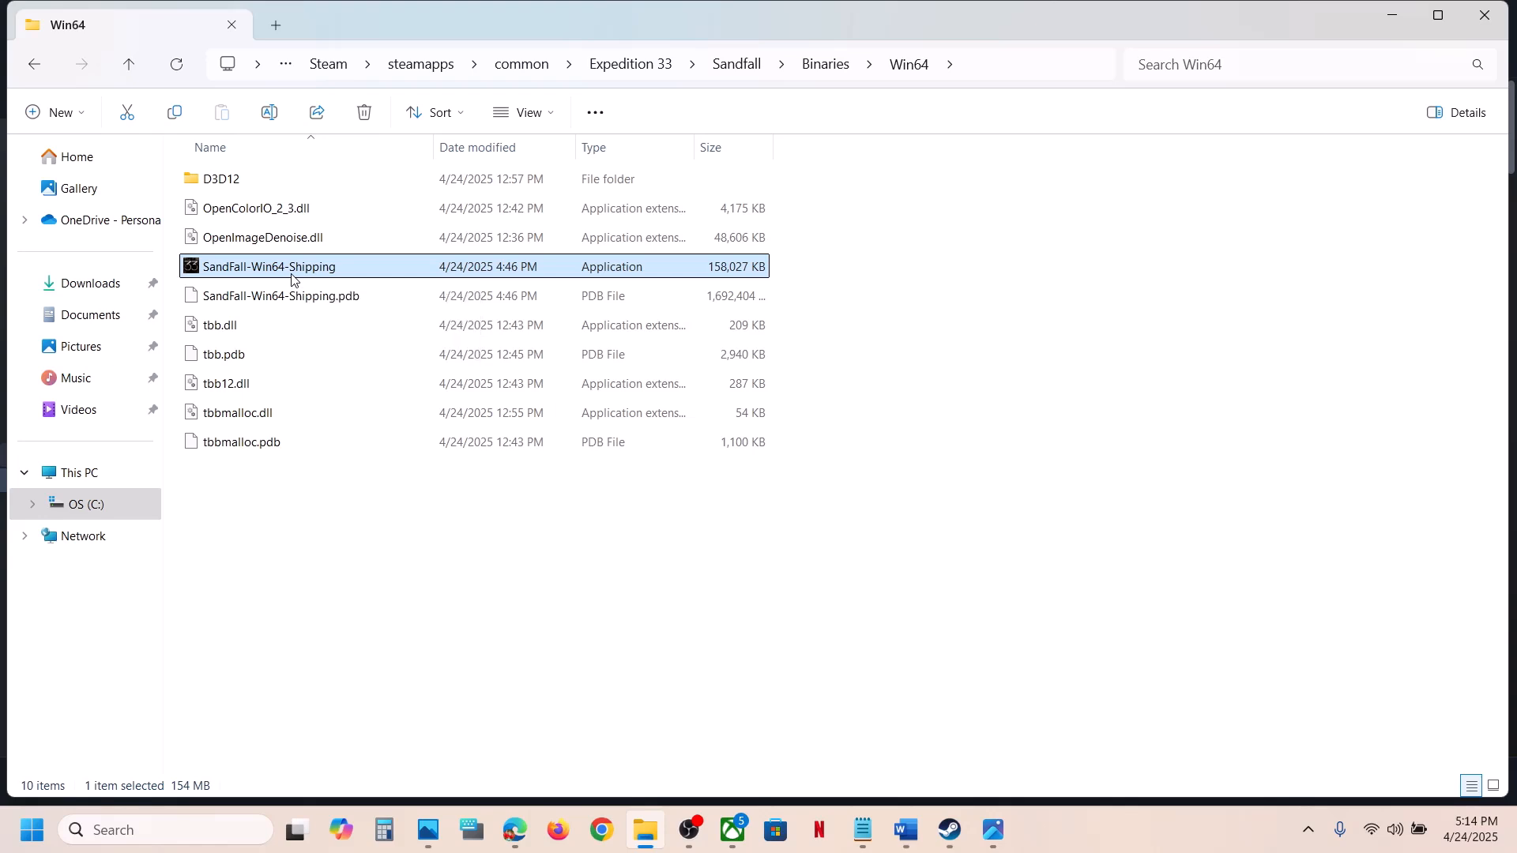
- Set SandFall-Win64-Shipping to run in compatibility mode for Windows 7 with fullscreen optimizations disabled, and apply the changes
right_click(291, 276)
left_click(376, 531)
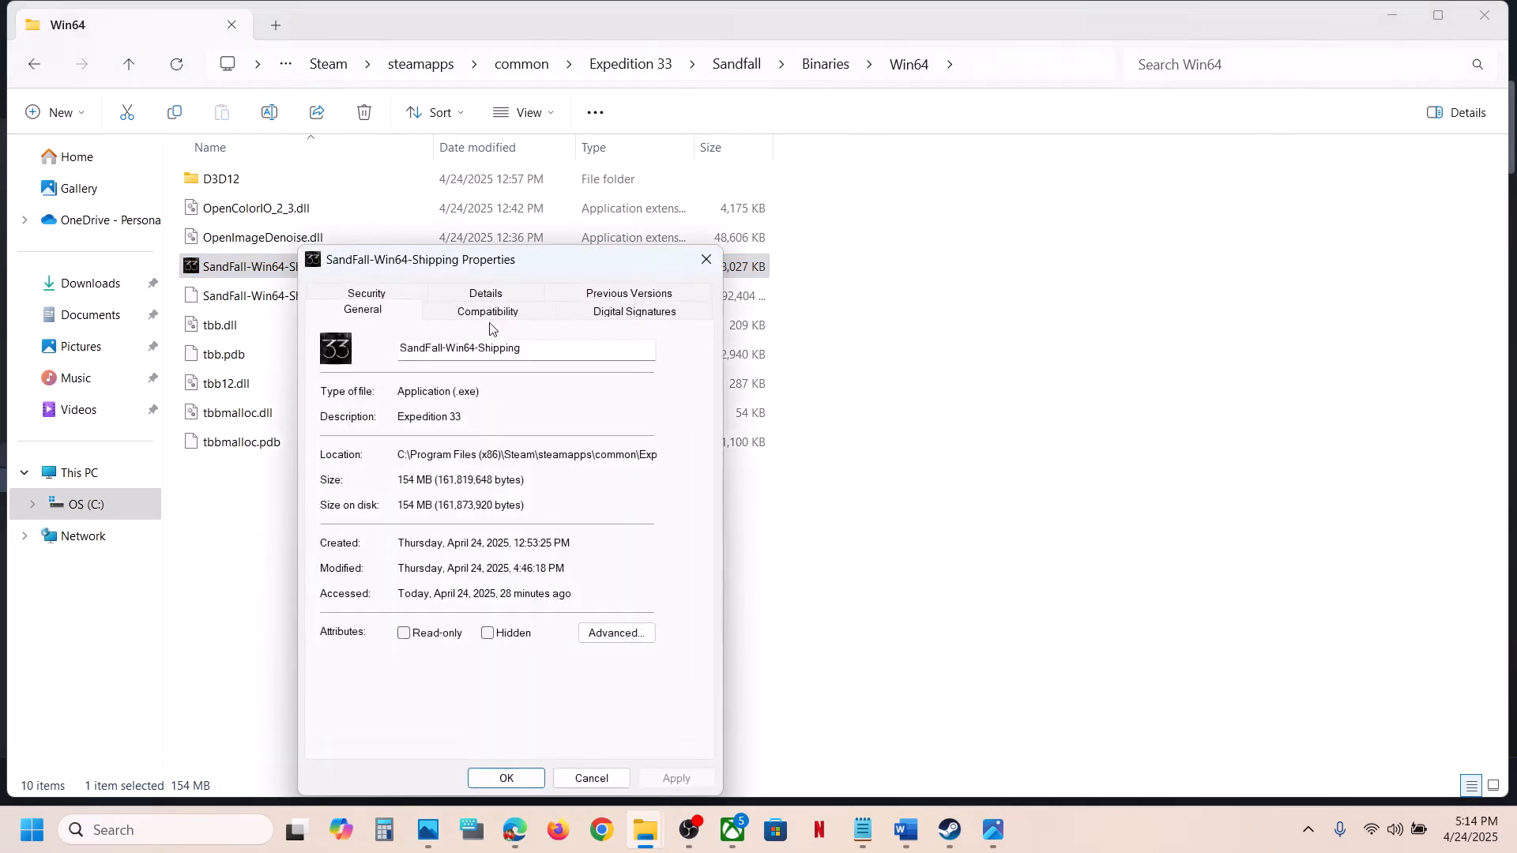
left_click(487, 316)
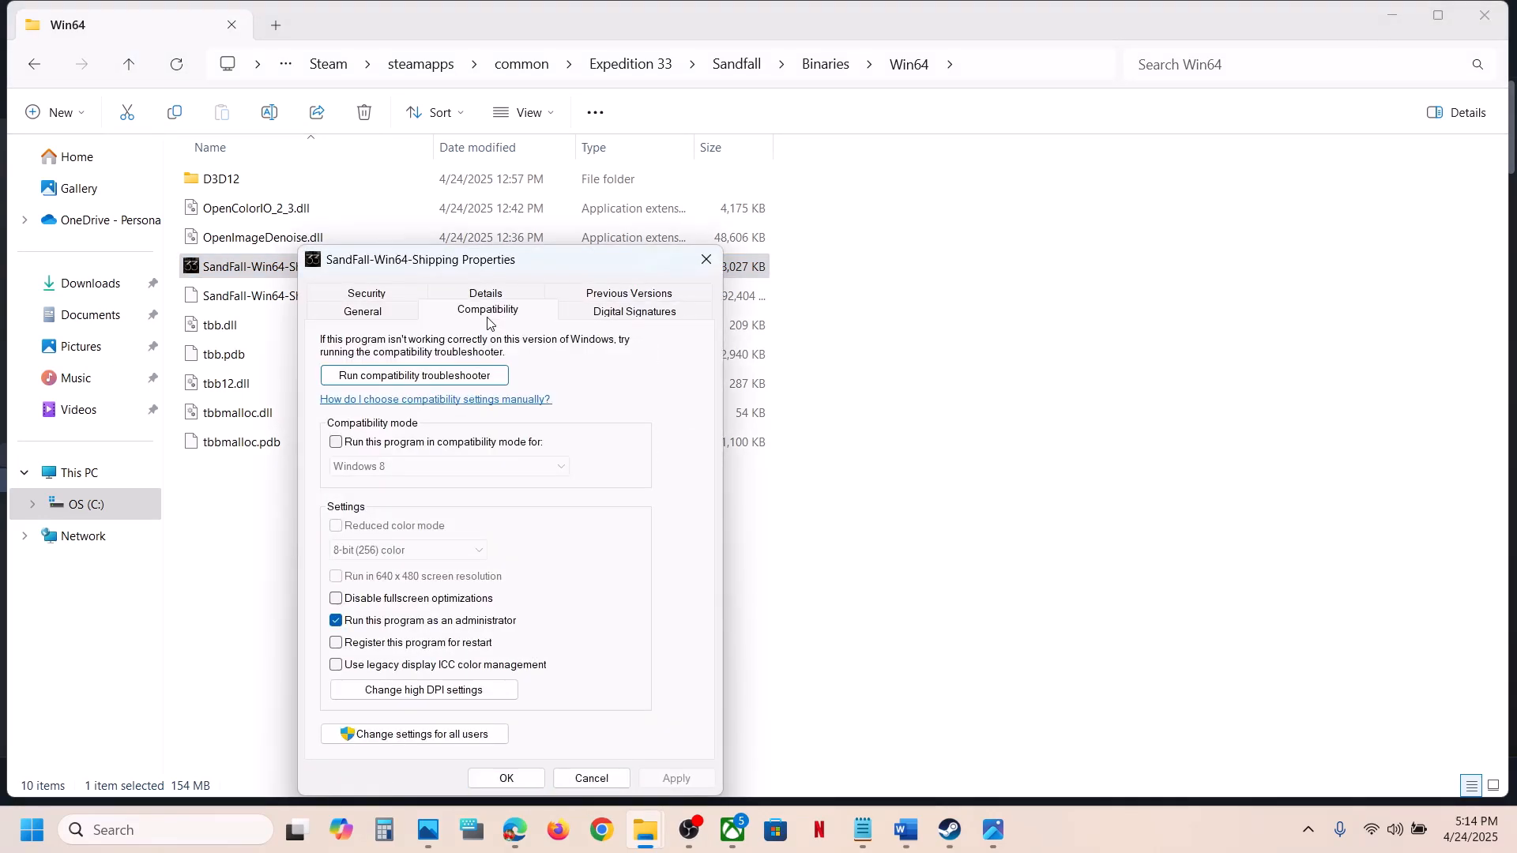
left_click(335, 442)
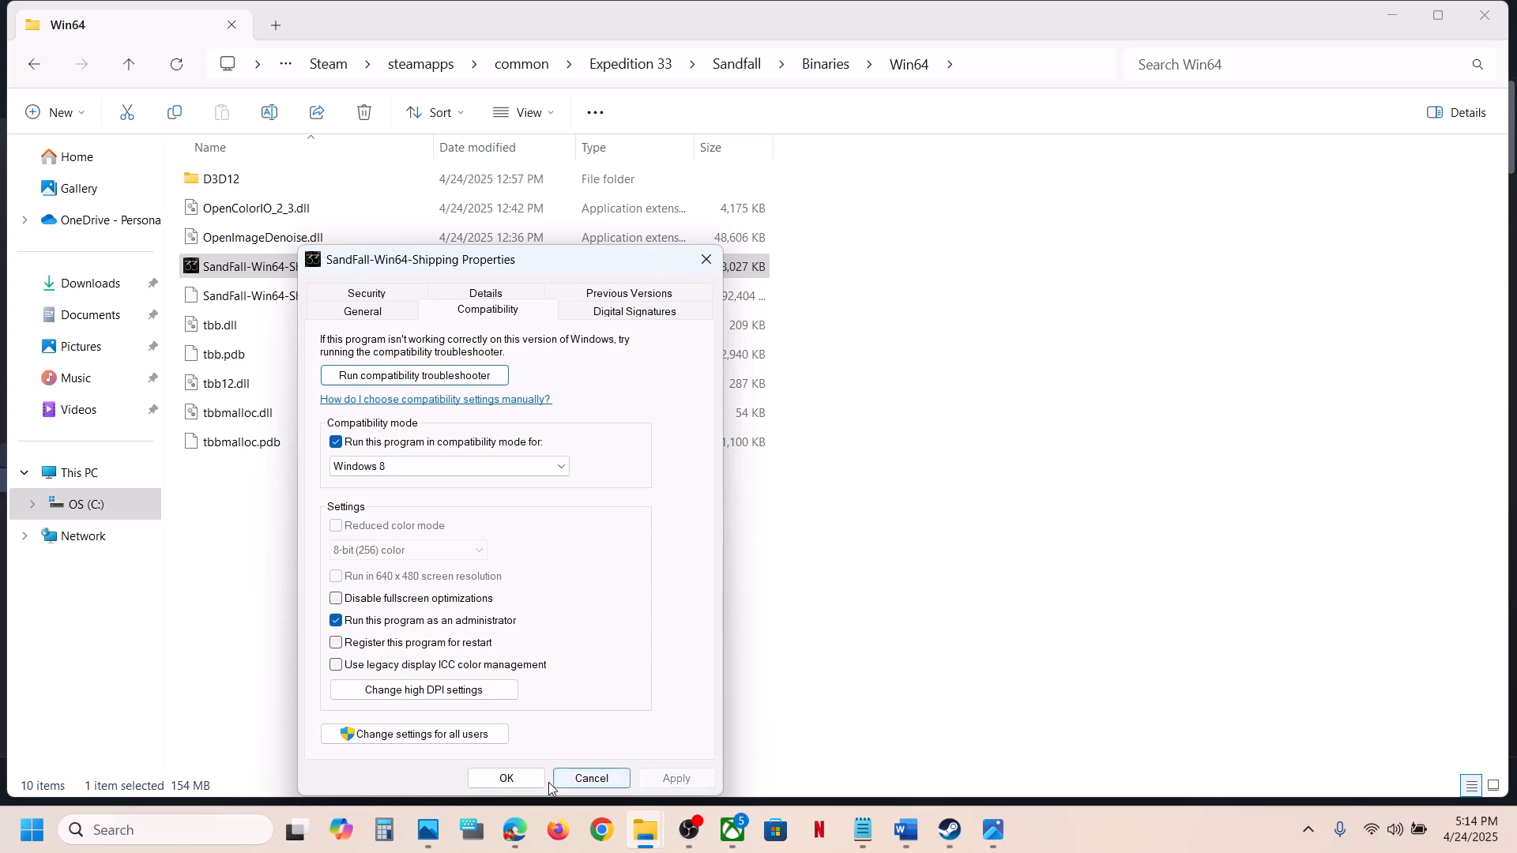
left_click(387, 469)
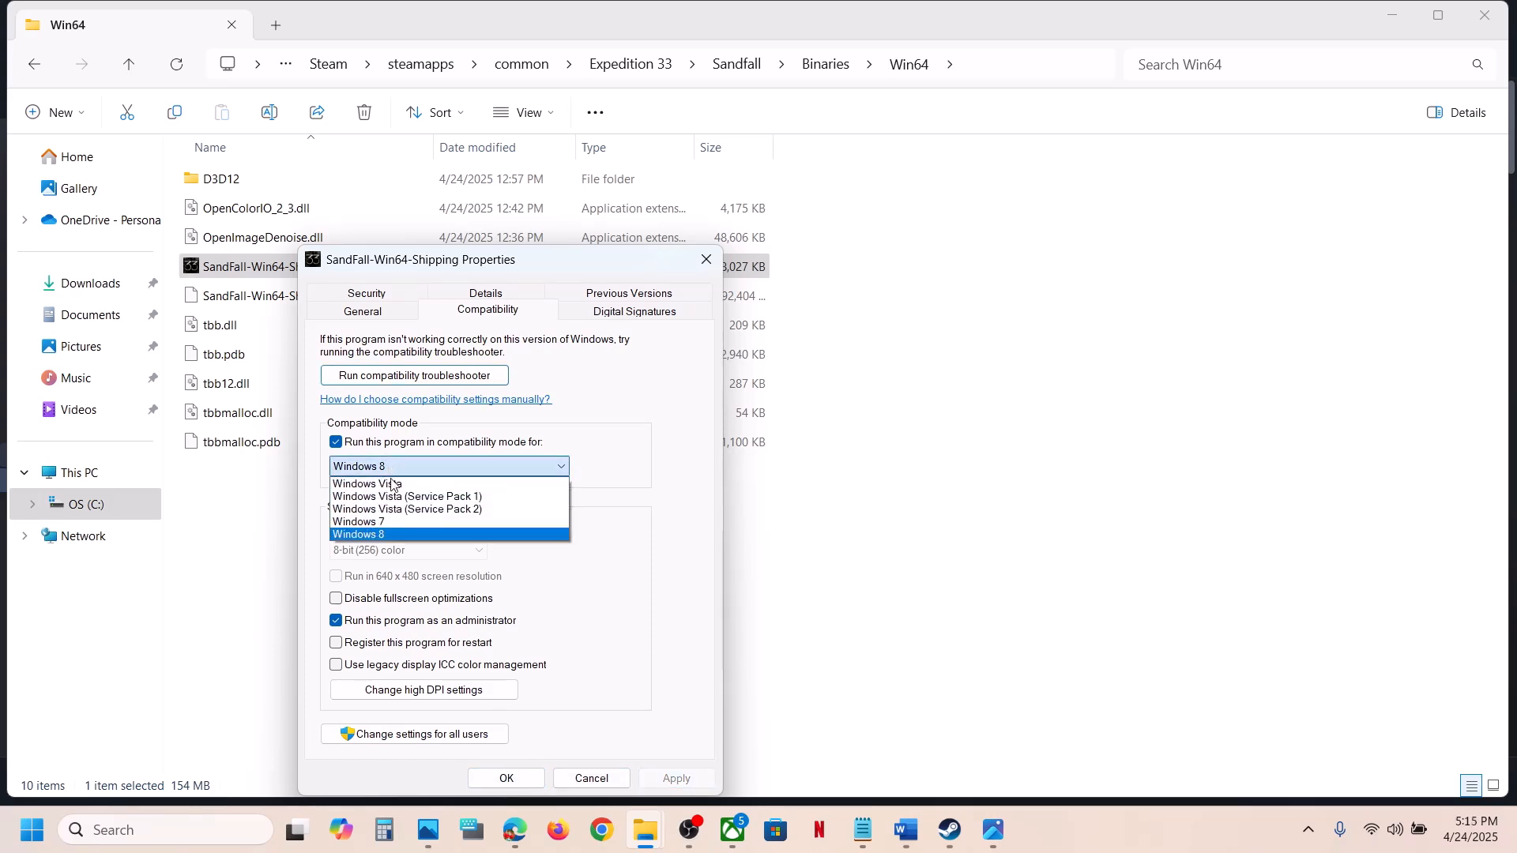
left_click(388, 521)
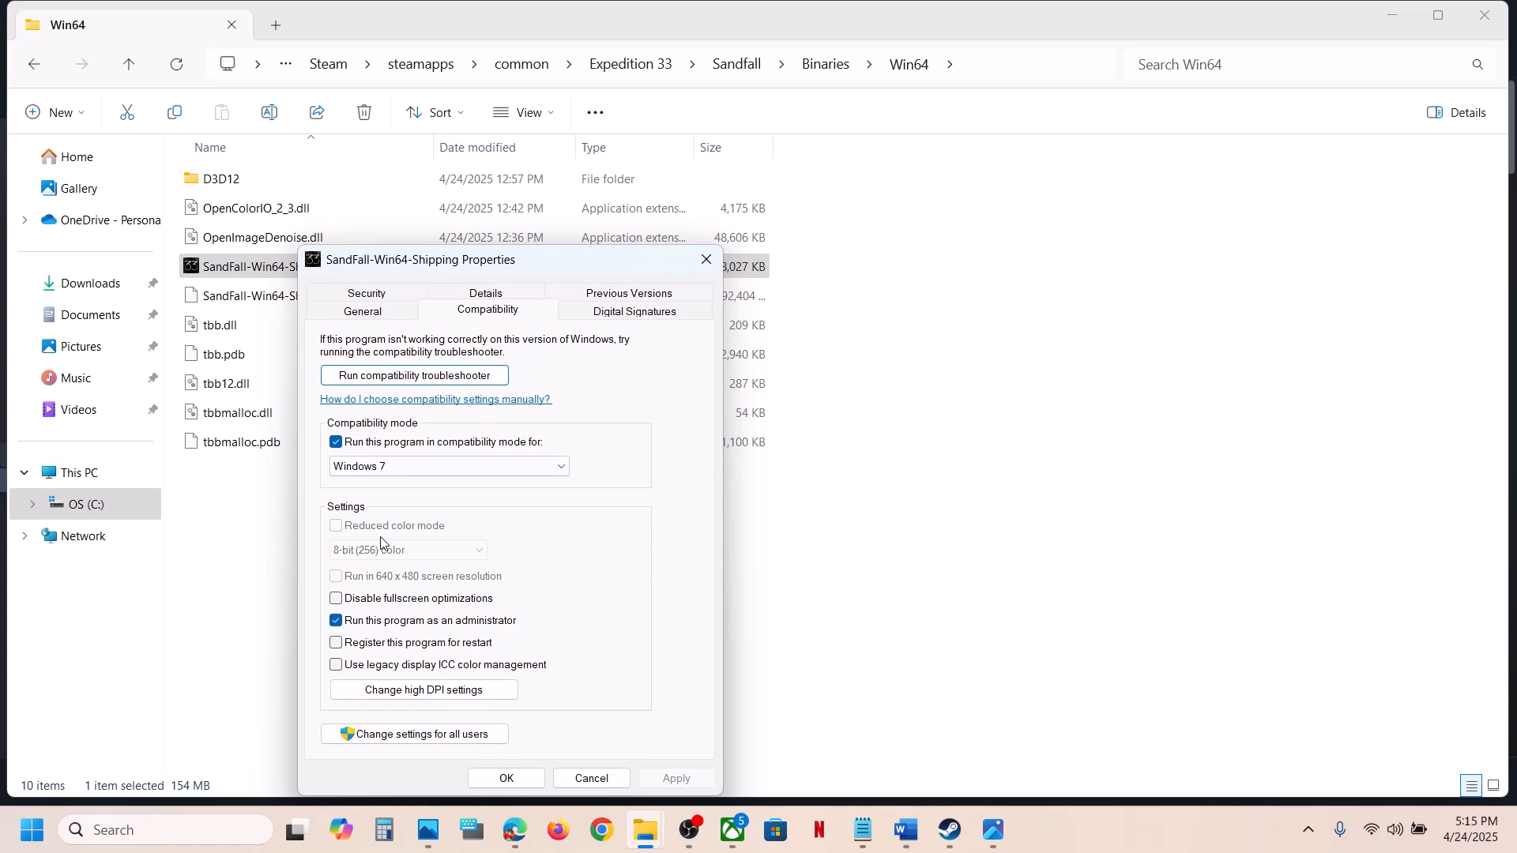
left_click(337, 599)
left_click(676, 778)
left_click(508, 779)
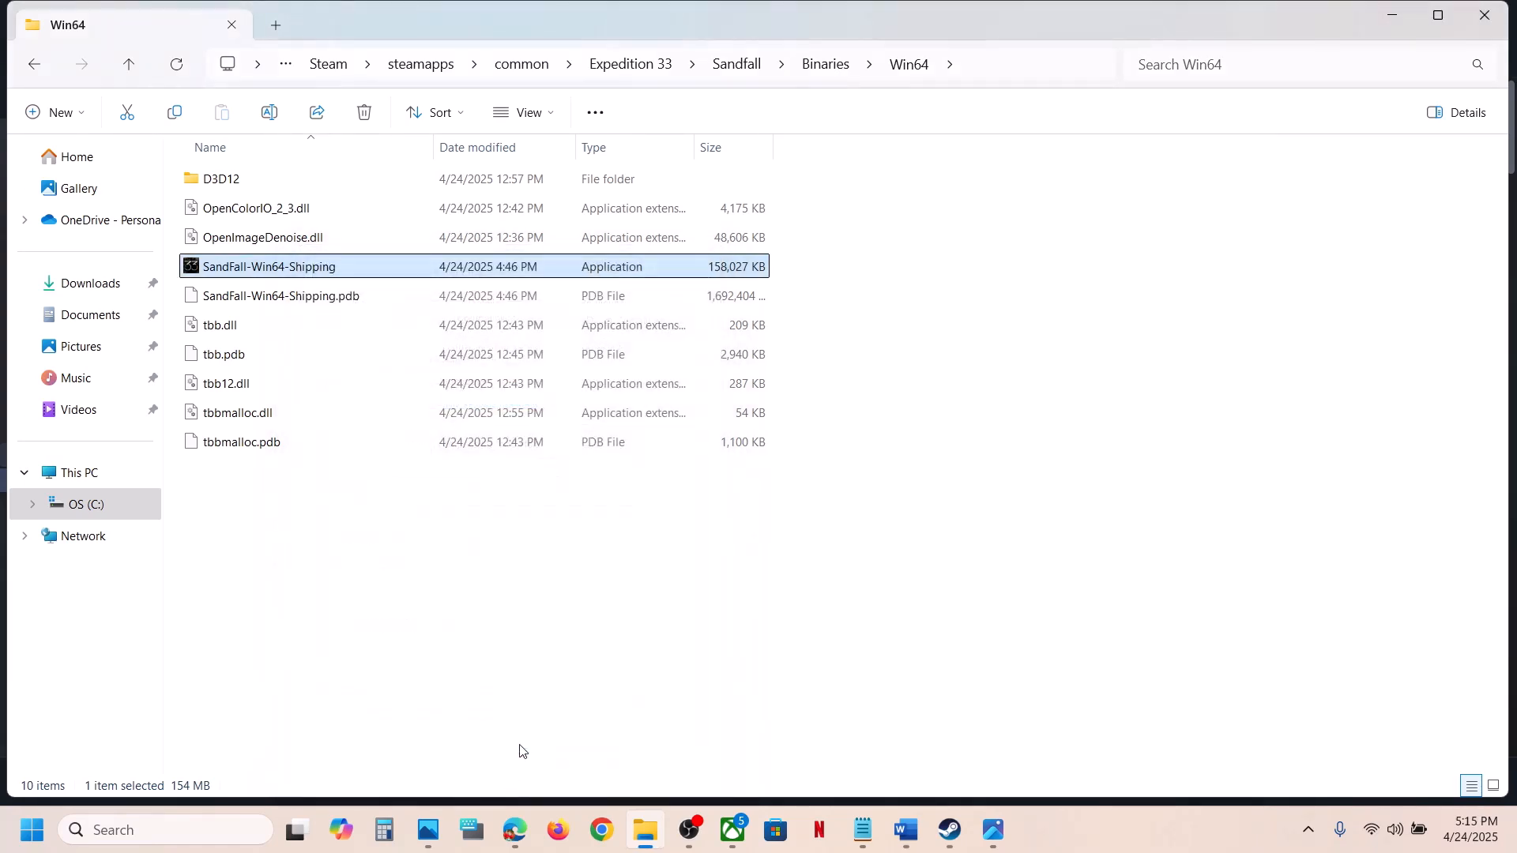
- Clear SandFall-Win64-Shipping's compatibility mode, fullscreen optimization and administrator options, apply, and close the game folder window
right_click(315, 274)
left_click(397, 519)
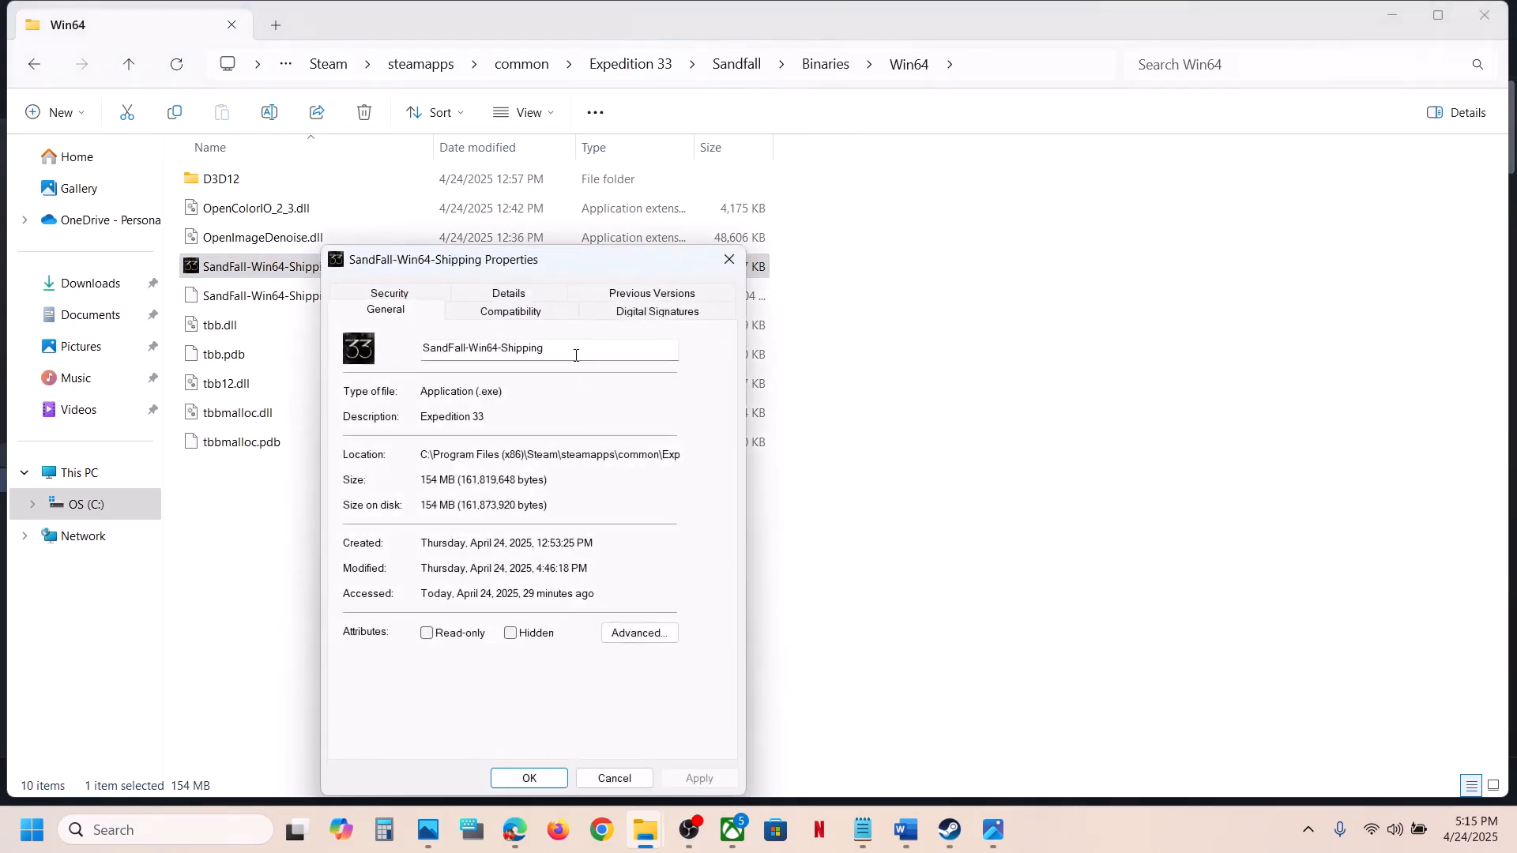
left_click(514, 319)
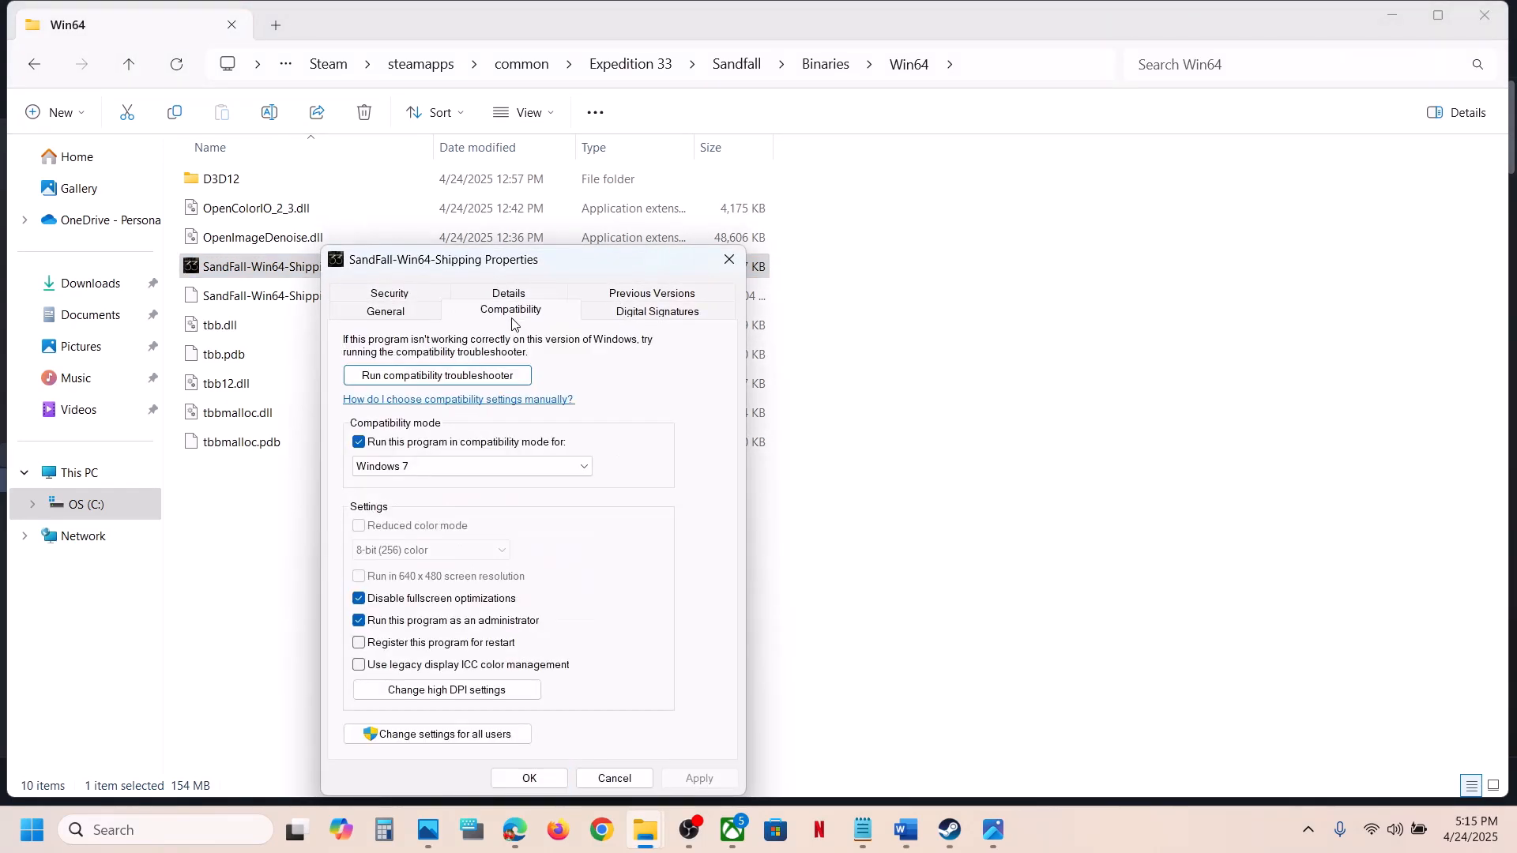
left_click(360, 443)
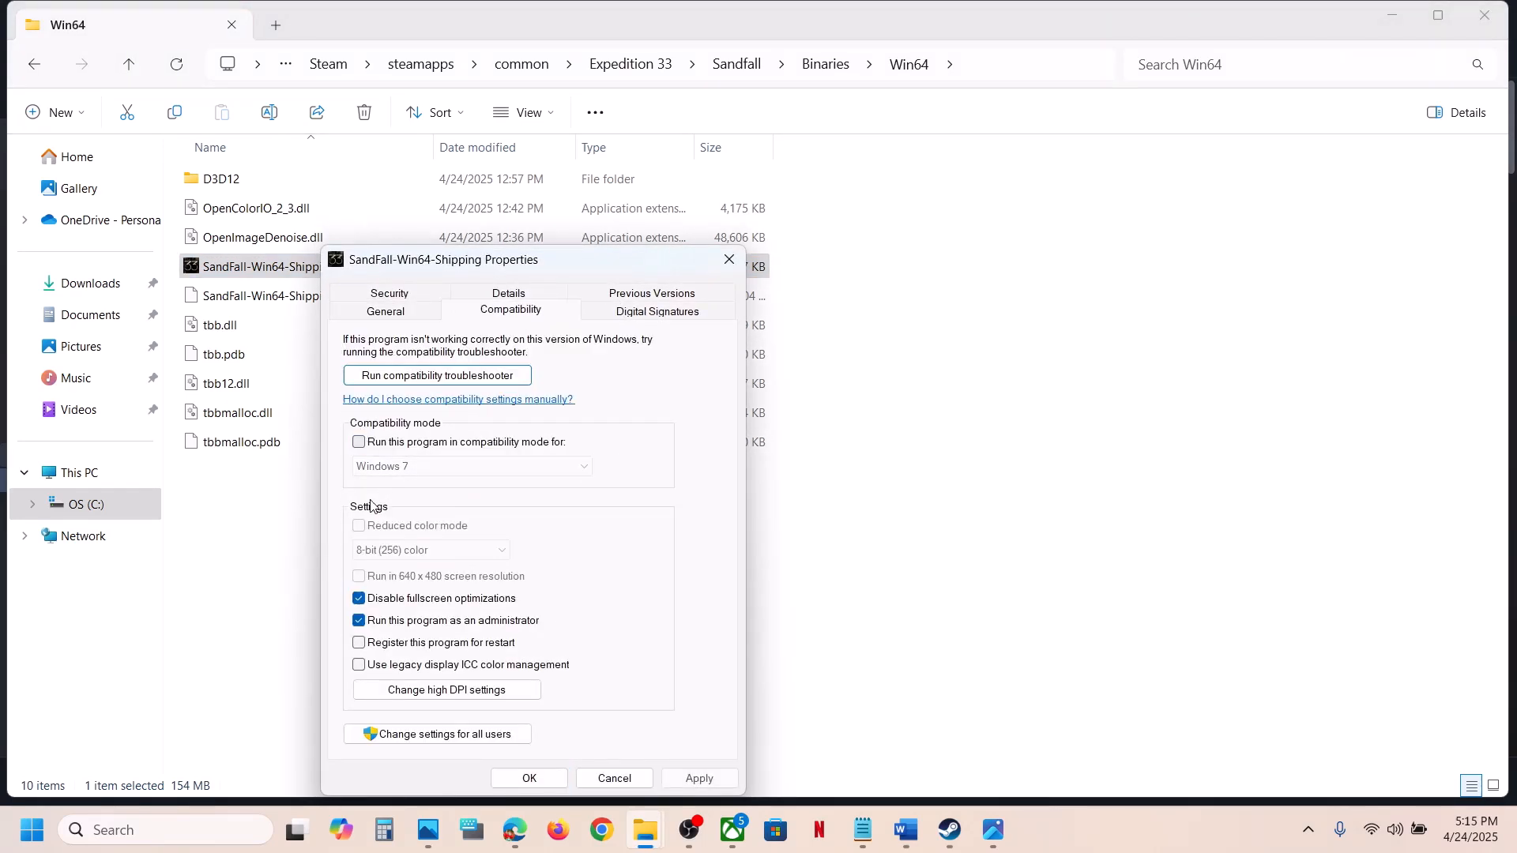
left_click(360, 621)
left_click(696, 778)
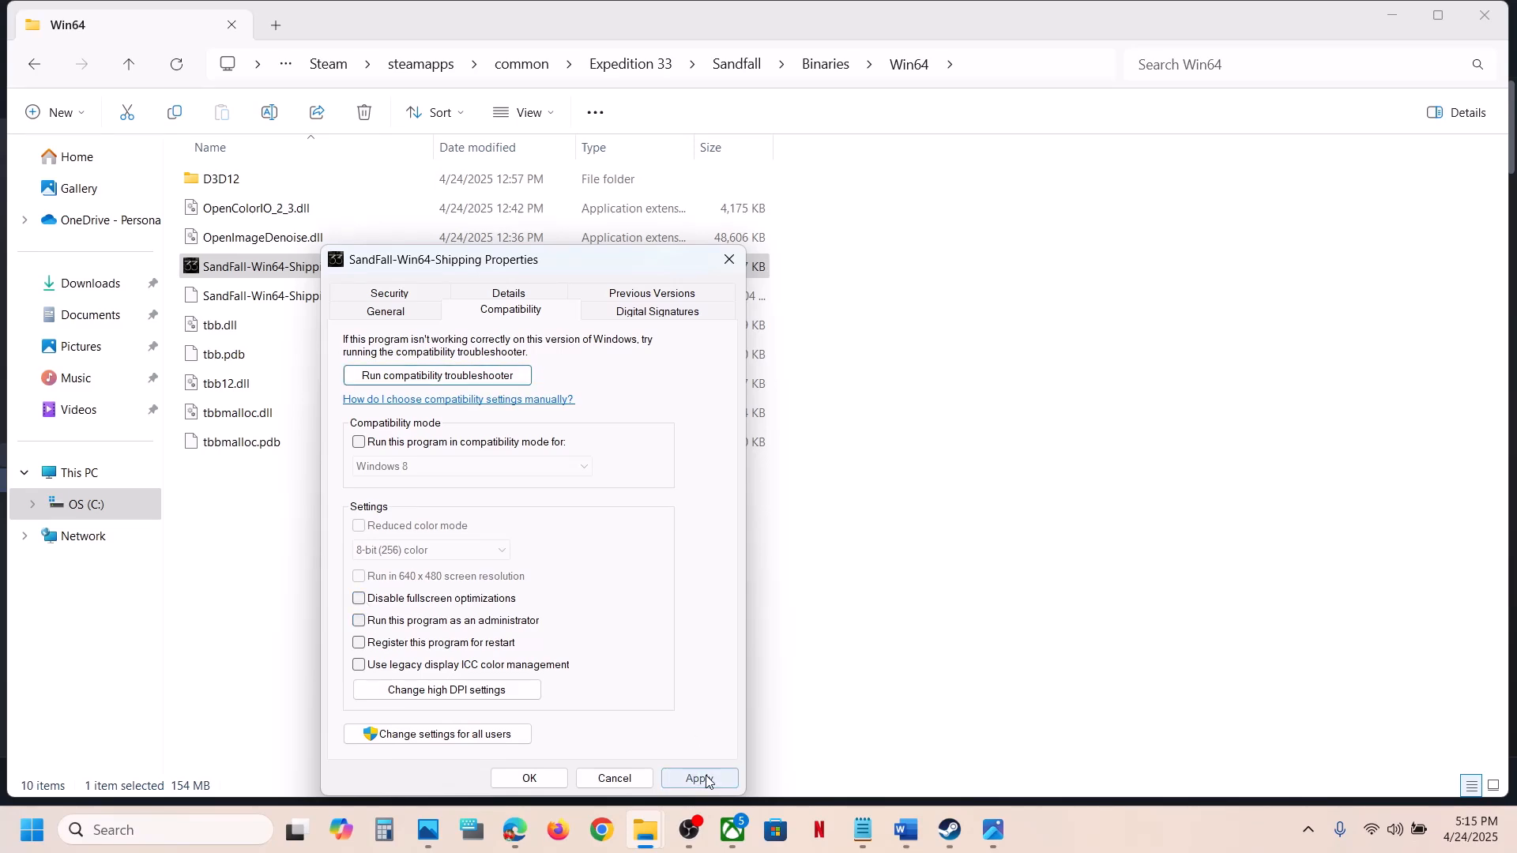
left_click(548, 779)
left_click(1486, 15)
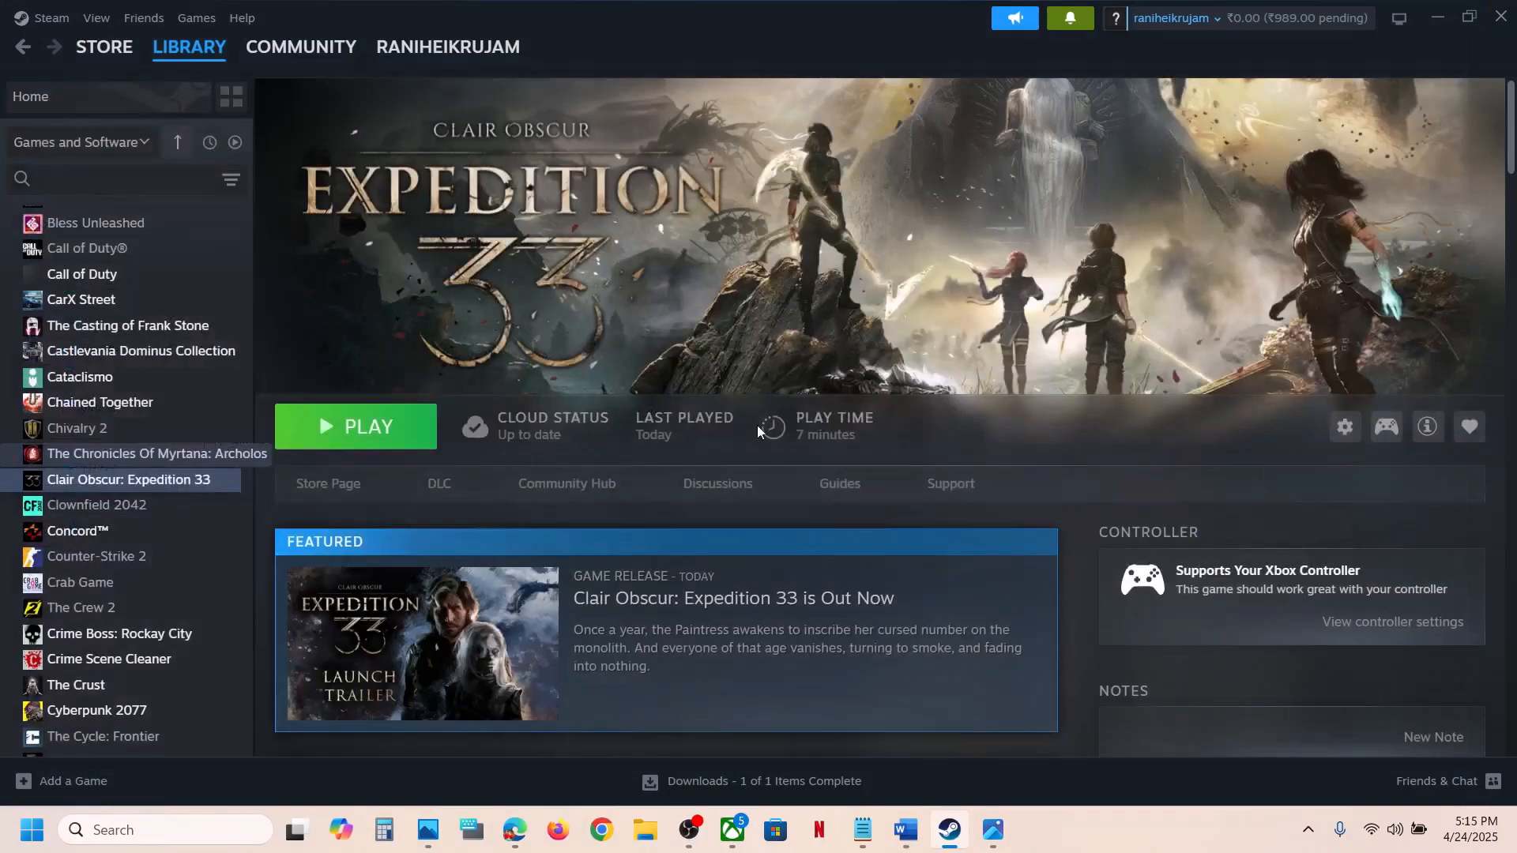
- Switch to the Word notes and highlight the Step 6 advice not to overclock and to set it to default
left_click(905, 830)
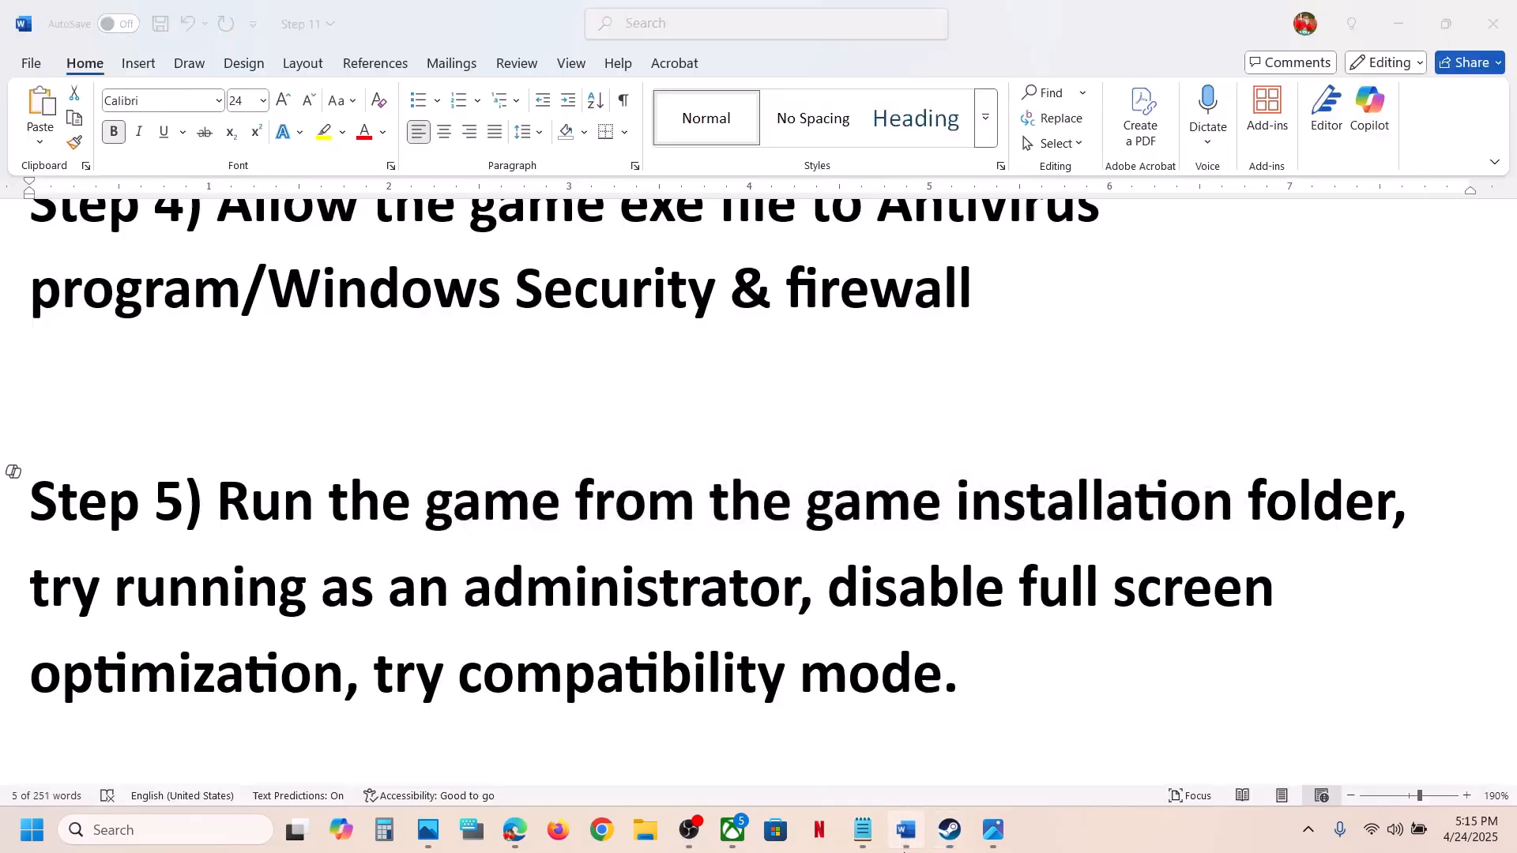
scroll(507, 514, "down", 6)
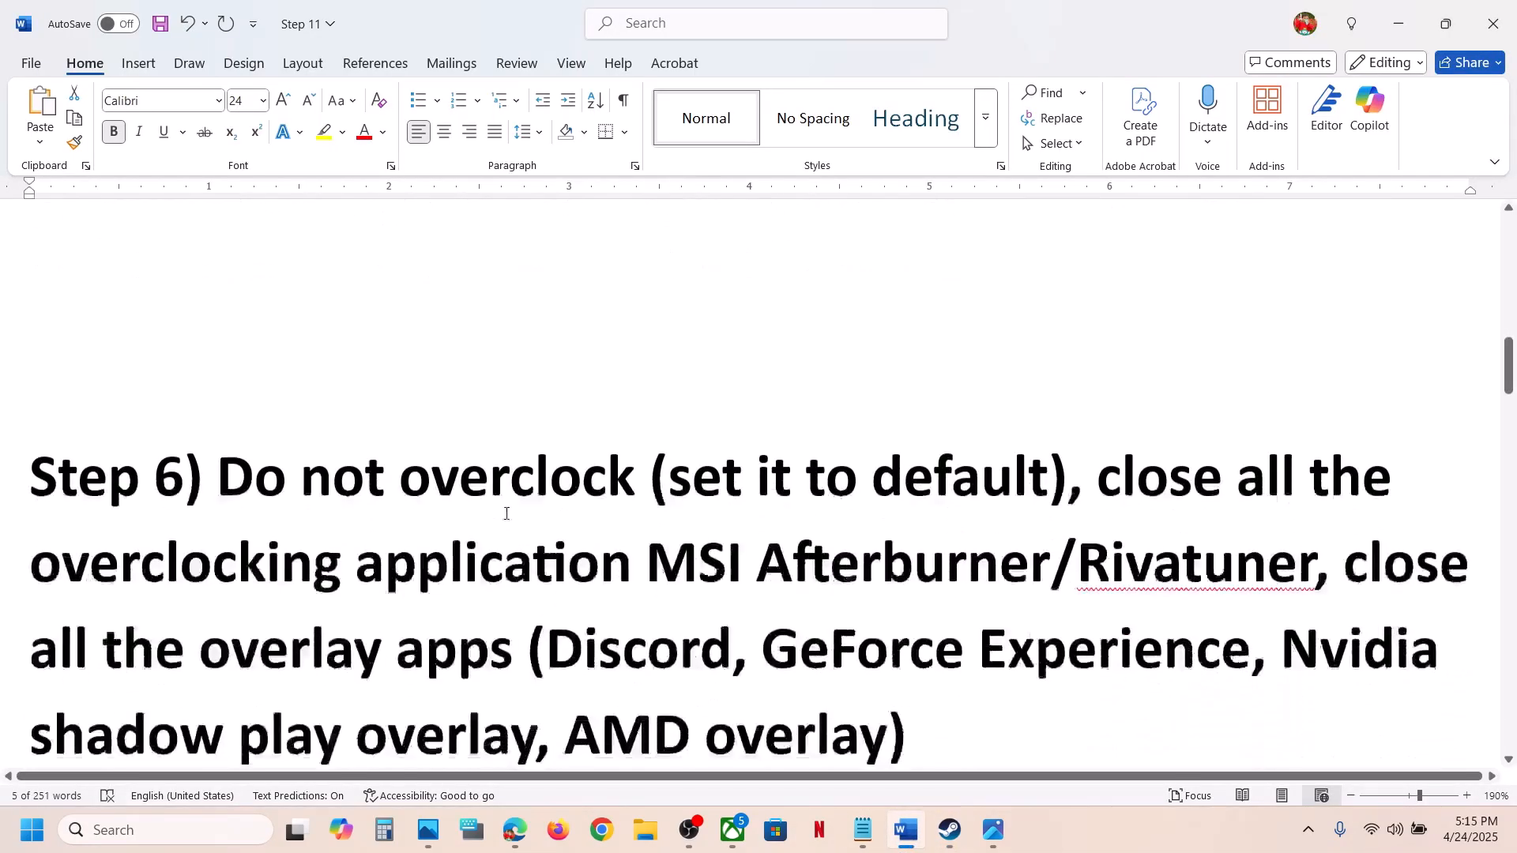
scroll(506, 514, "down", 1)
left_click_drag(247, 419, 648, 413)
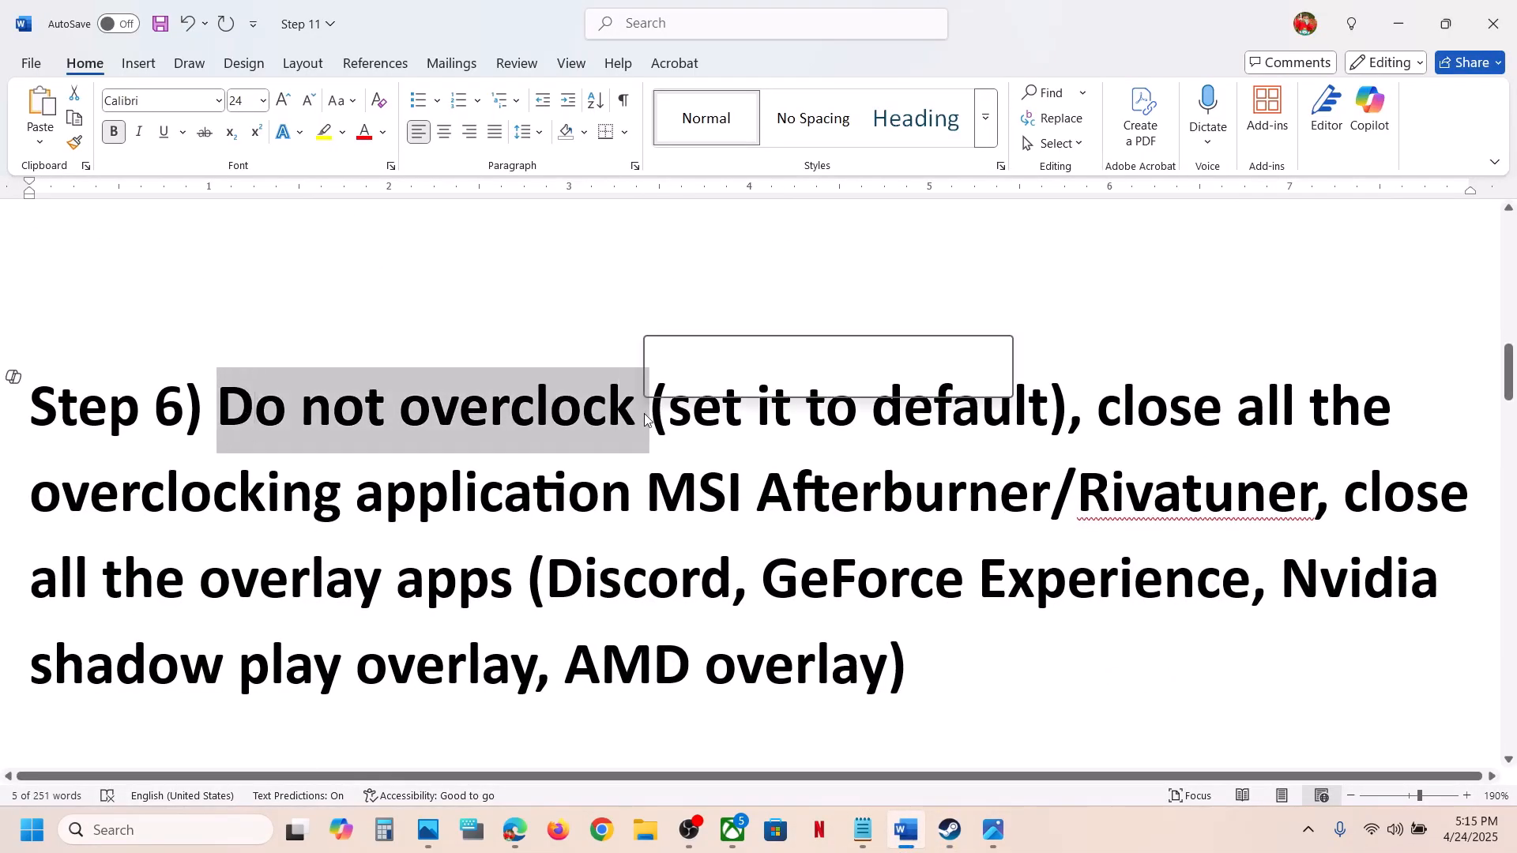
left_click(697, 426)
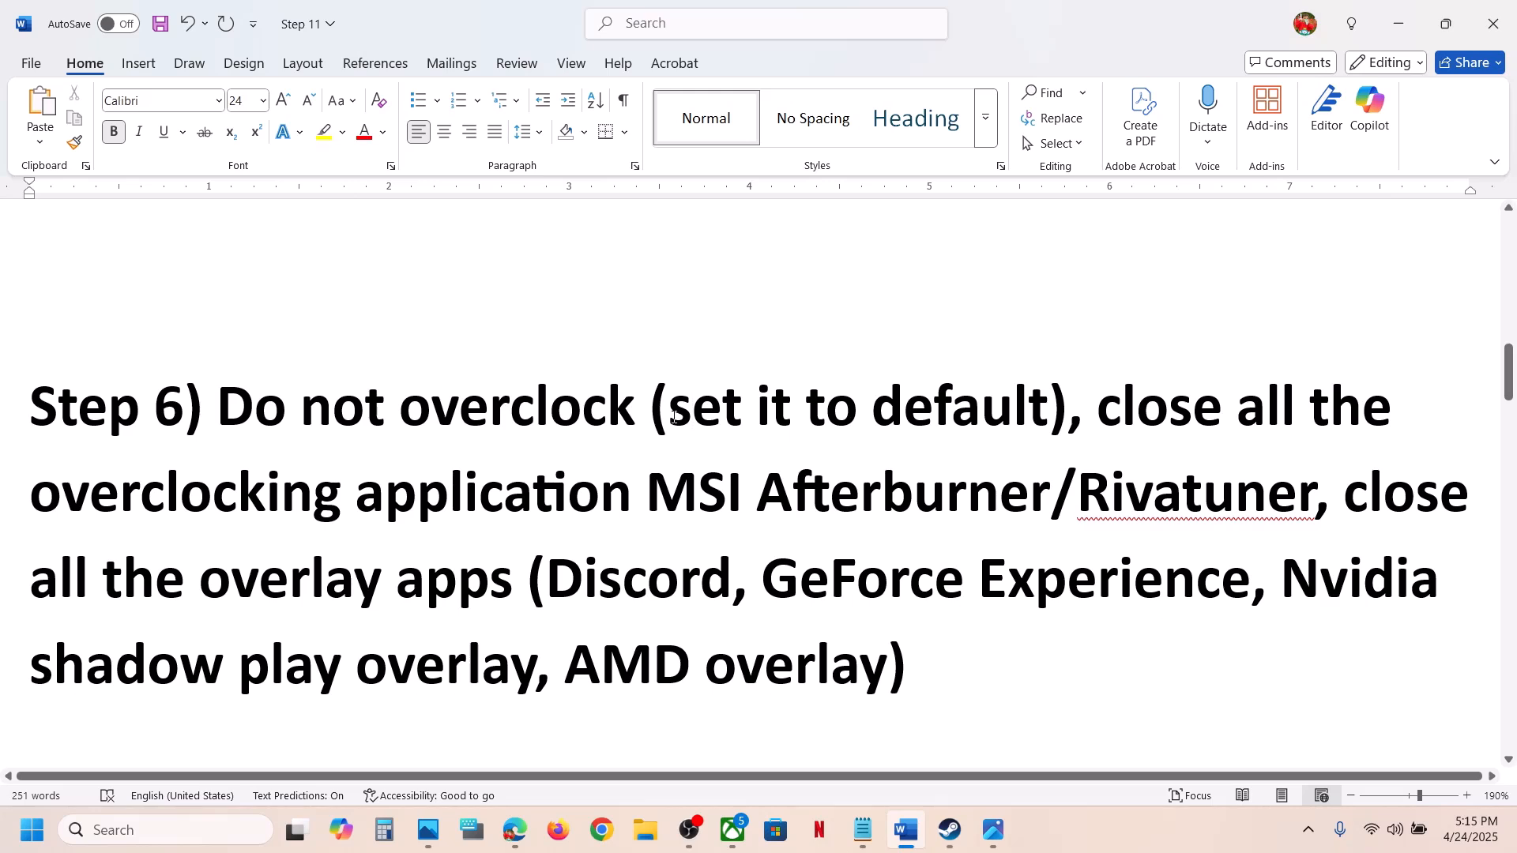
left_click_drag(672, 413, 1047, 414)
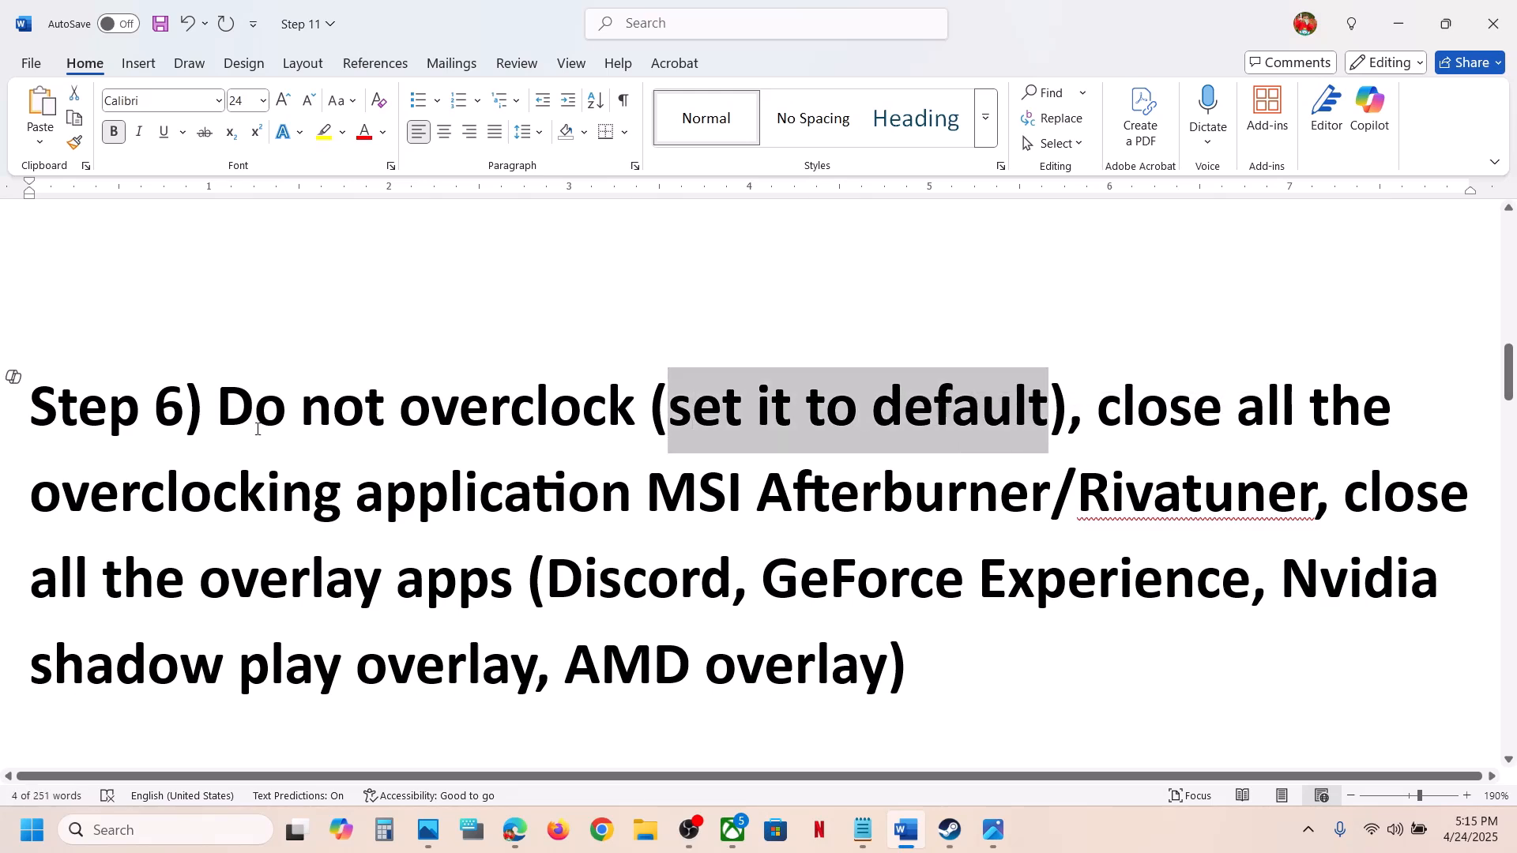
left_click_drag(258, 423, 885, 411)
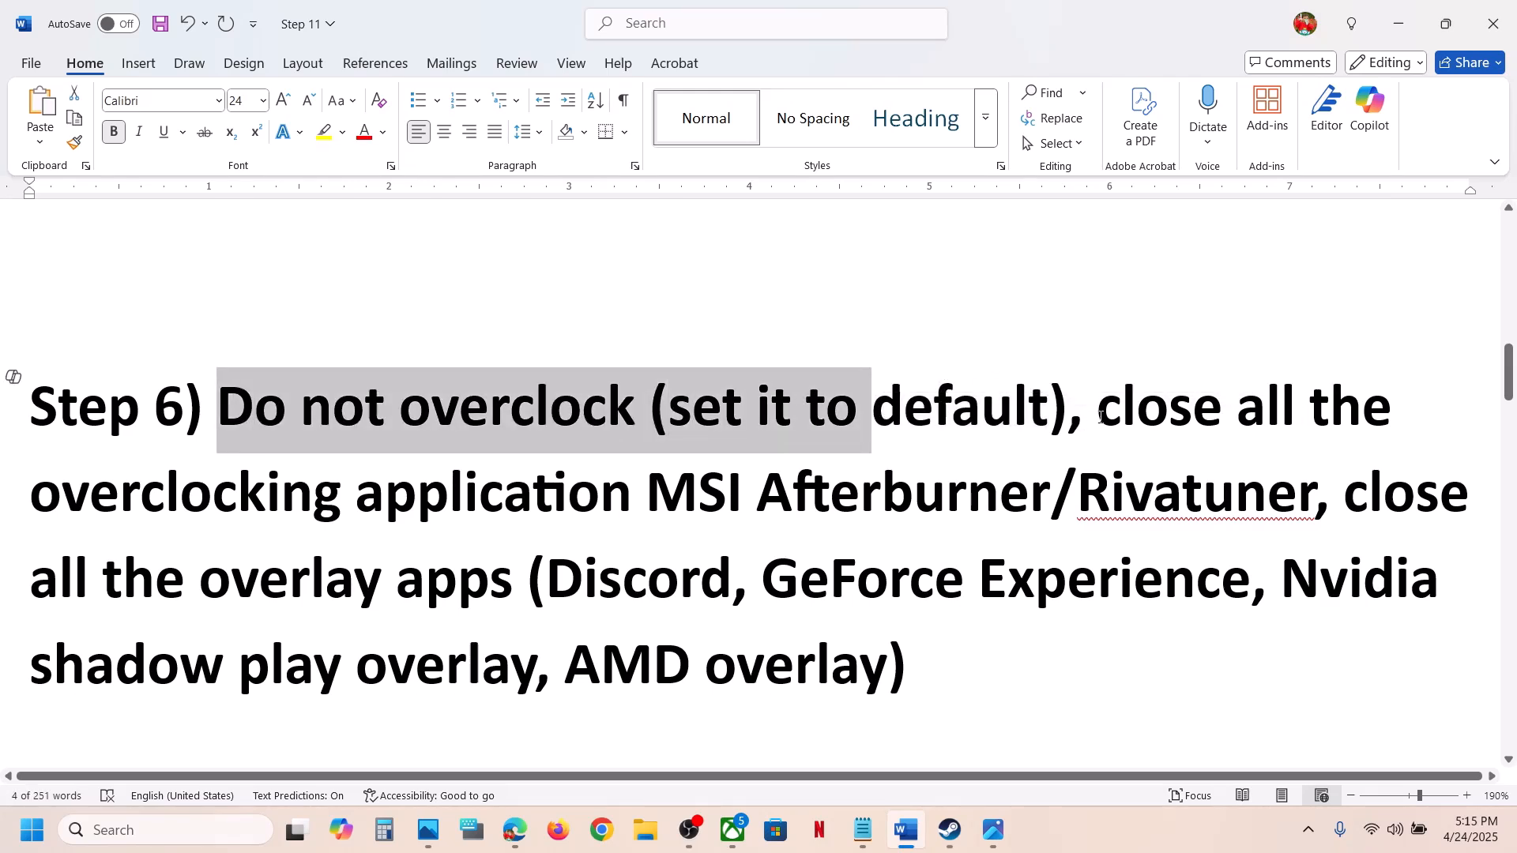
- Highlight the Step 6 text on closing MSI Afterburner/Rivatuner and closing overlay apps such as Discord
left_click_drag(1102, 413, 906, 506)
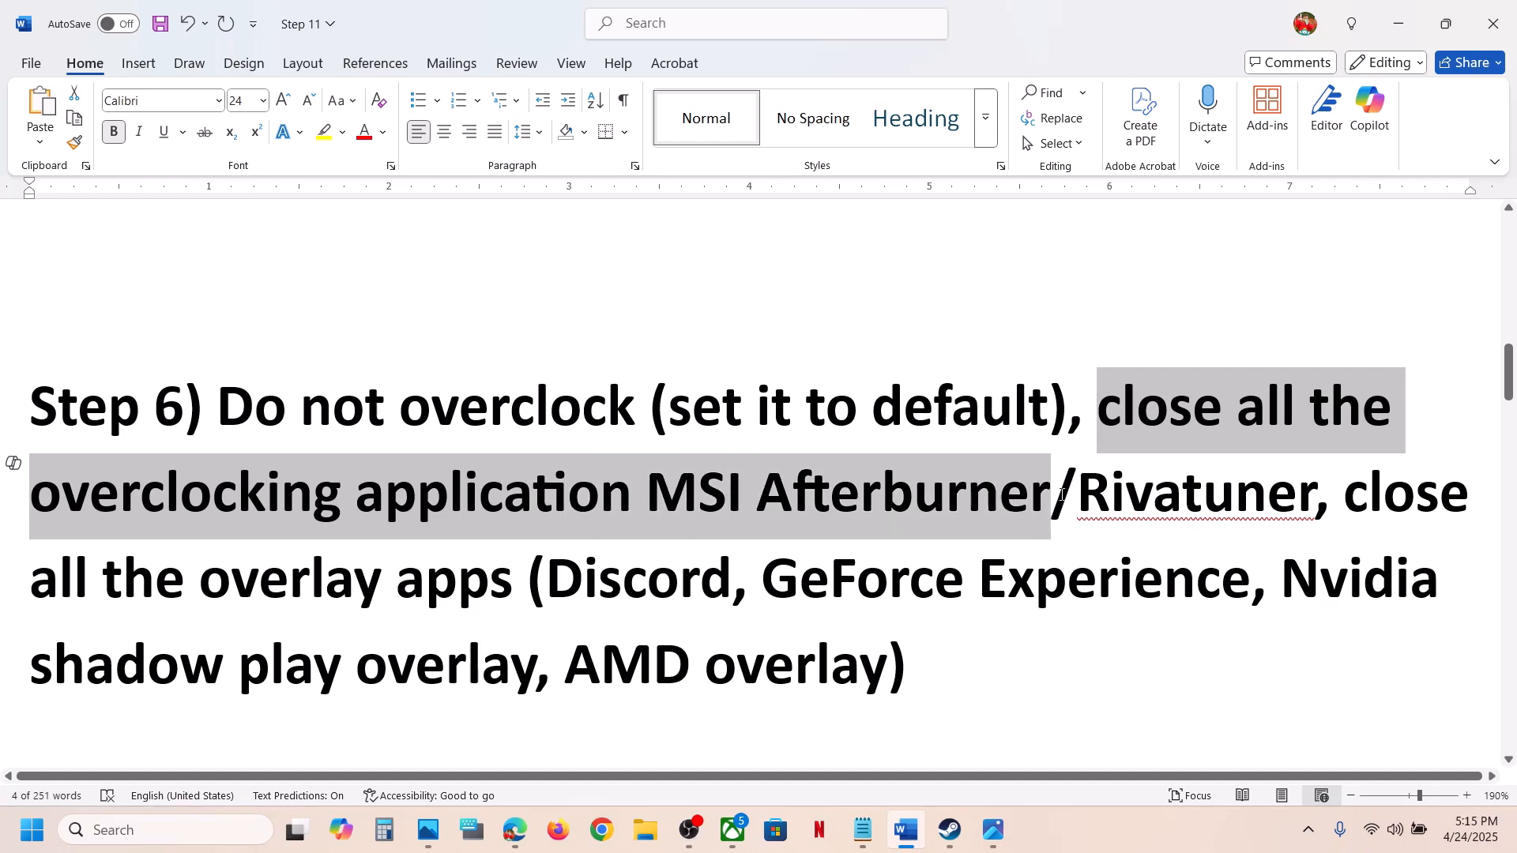
left_click_drag(1061, 494, 1316, 494)
left_click(777, 542)
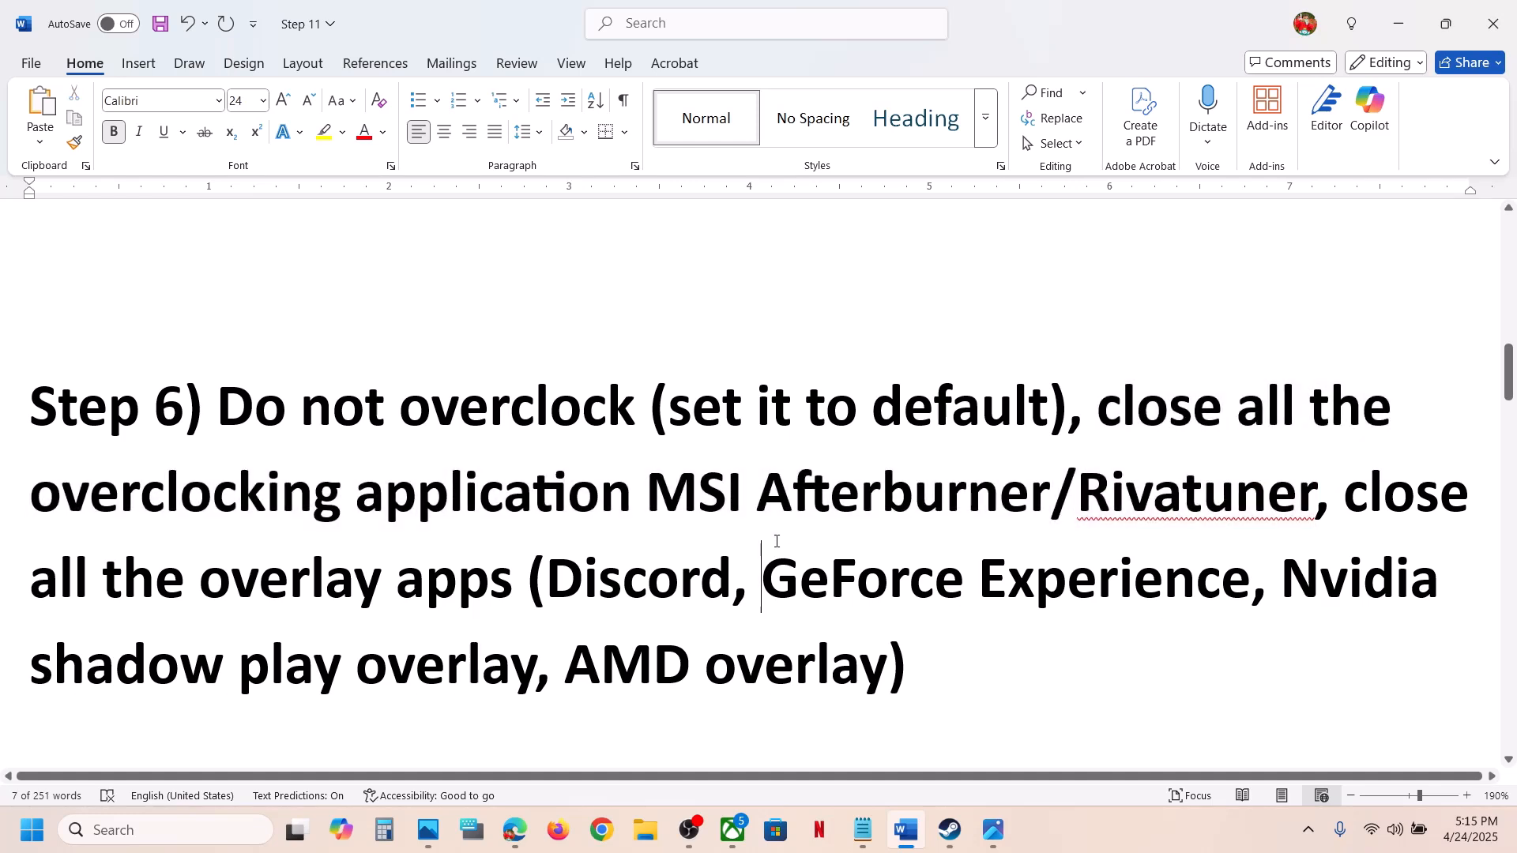
left_click_drag(1100, 412, 1149, 520)
left_click(1351, 544)
left_click_drag(1353, 505, 423, 595)
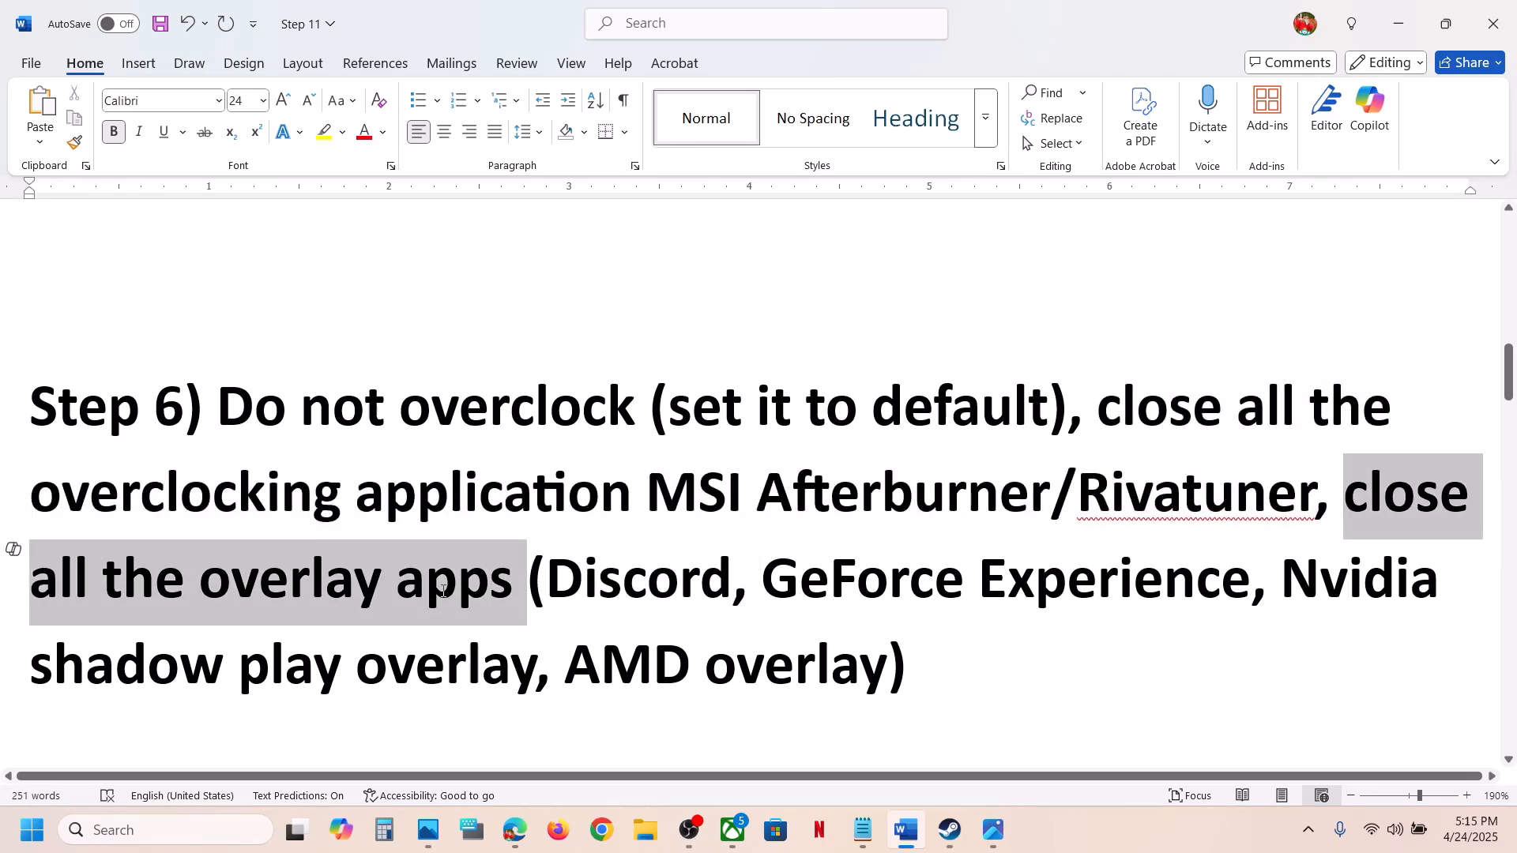
left_click(481, 585)
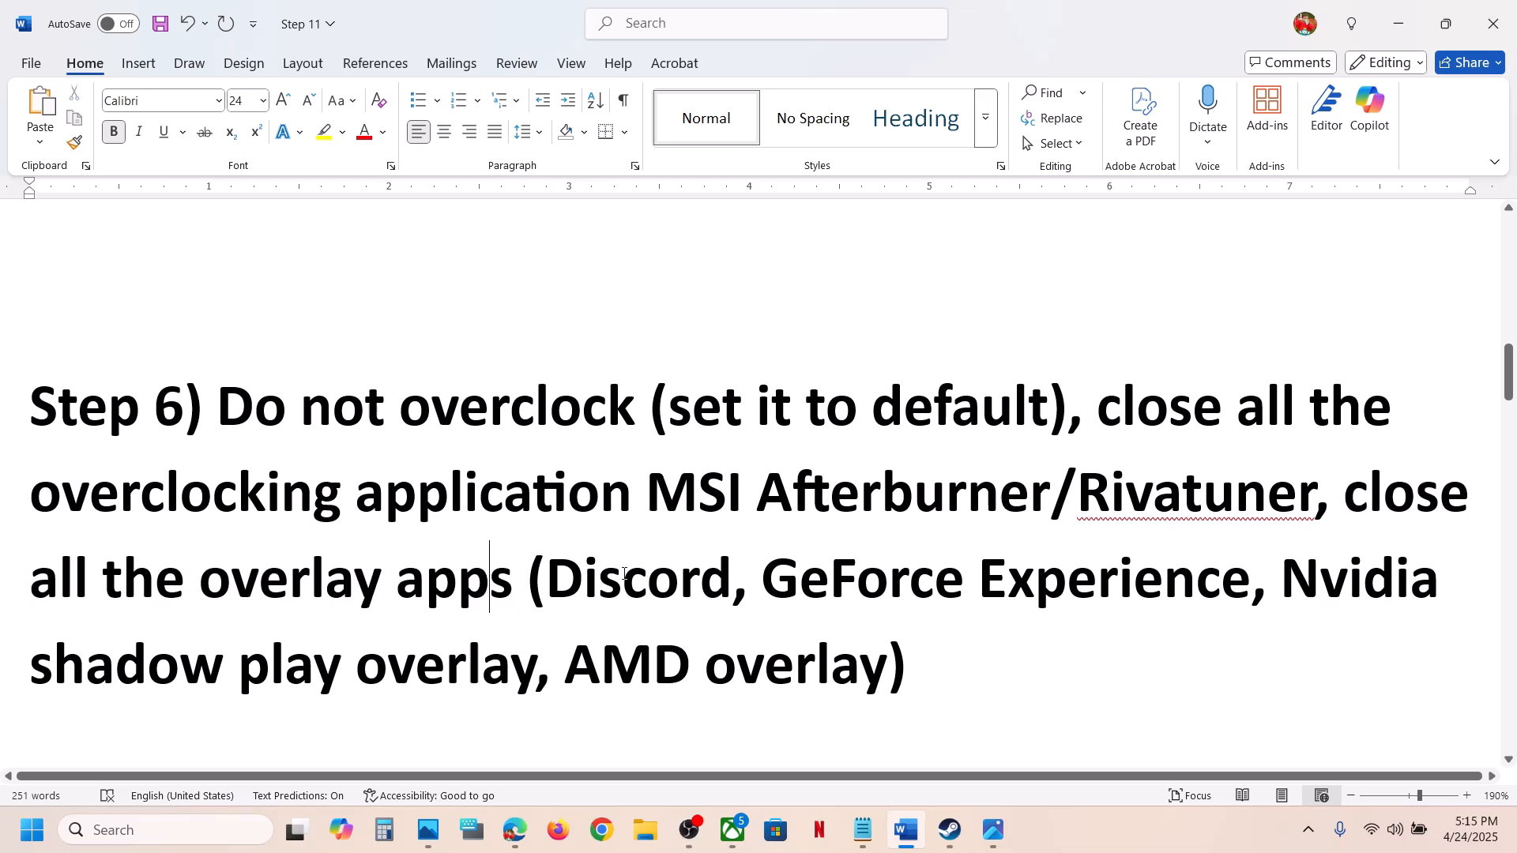
left_click_drag(623, 584, 753, 575)
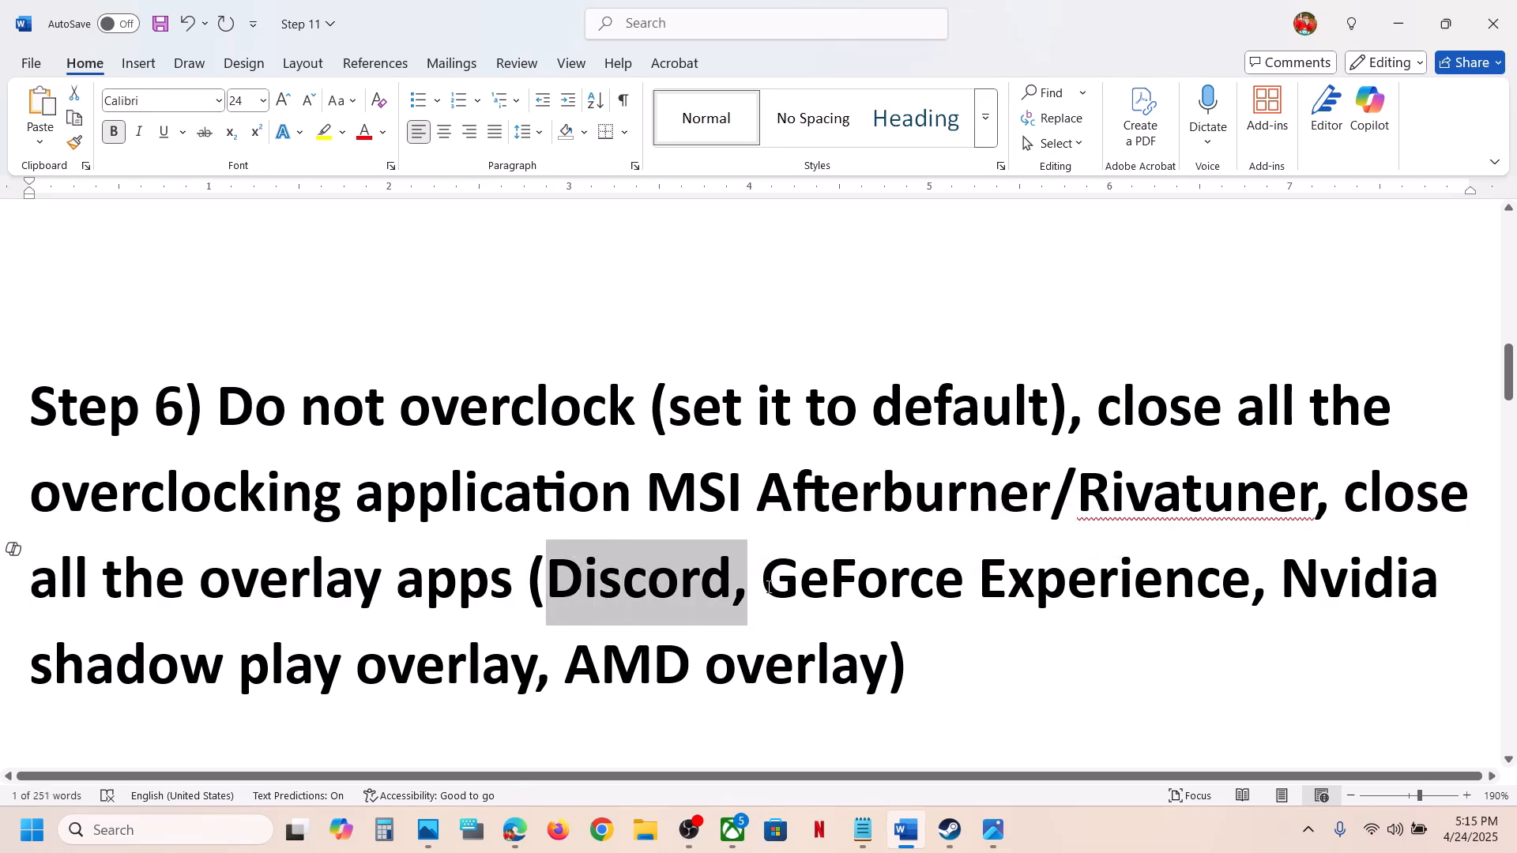
- Find and launch the NVIDIA App, and open its feature settings to check the NVIDIA overlay option
left_click(191, 822)
type("nvi")
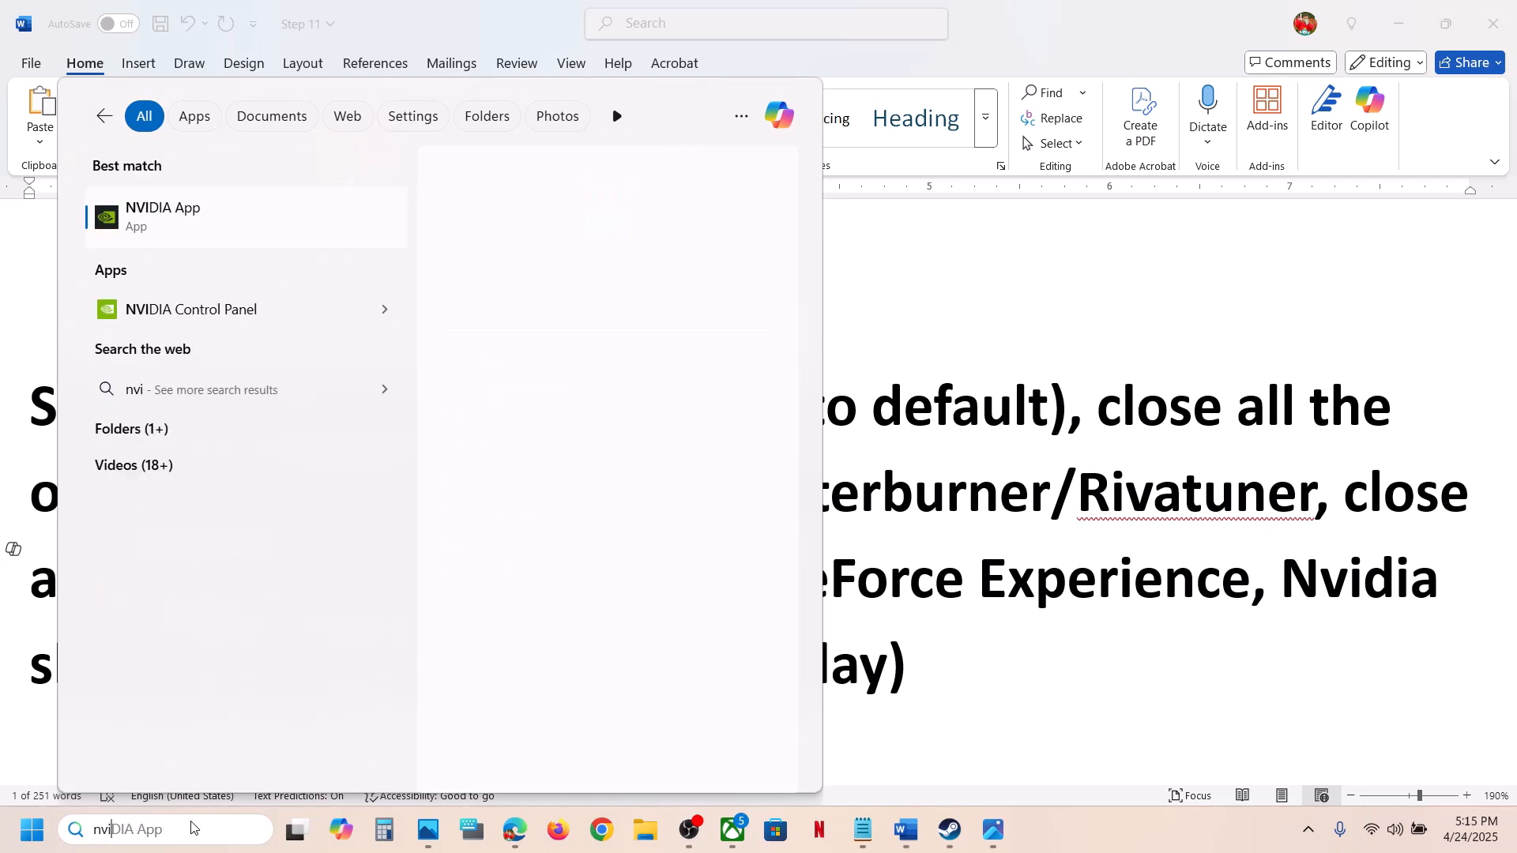
key("Return")
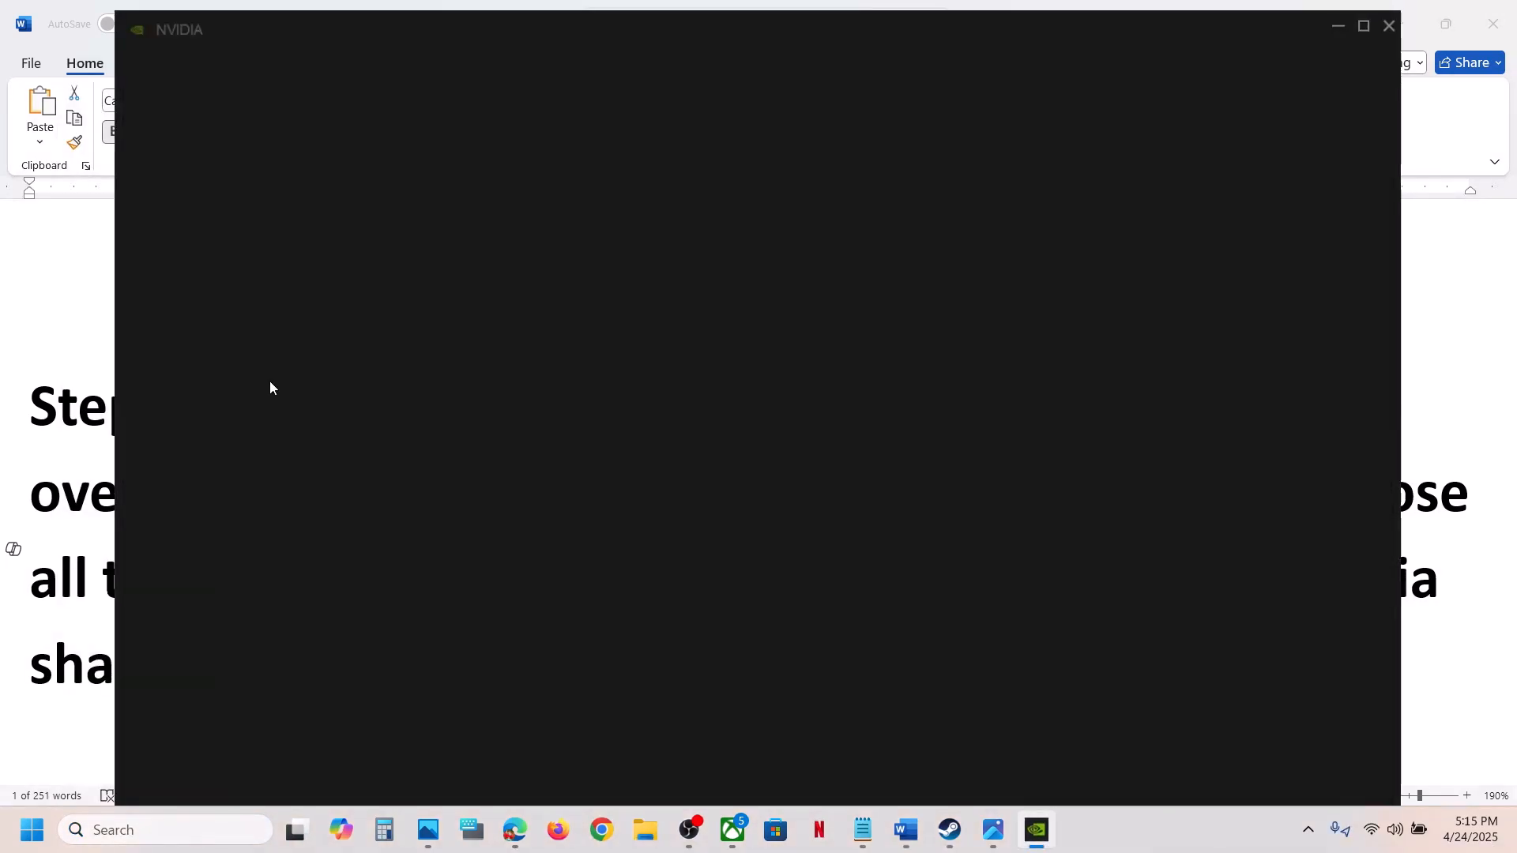
left_click(19, 397)
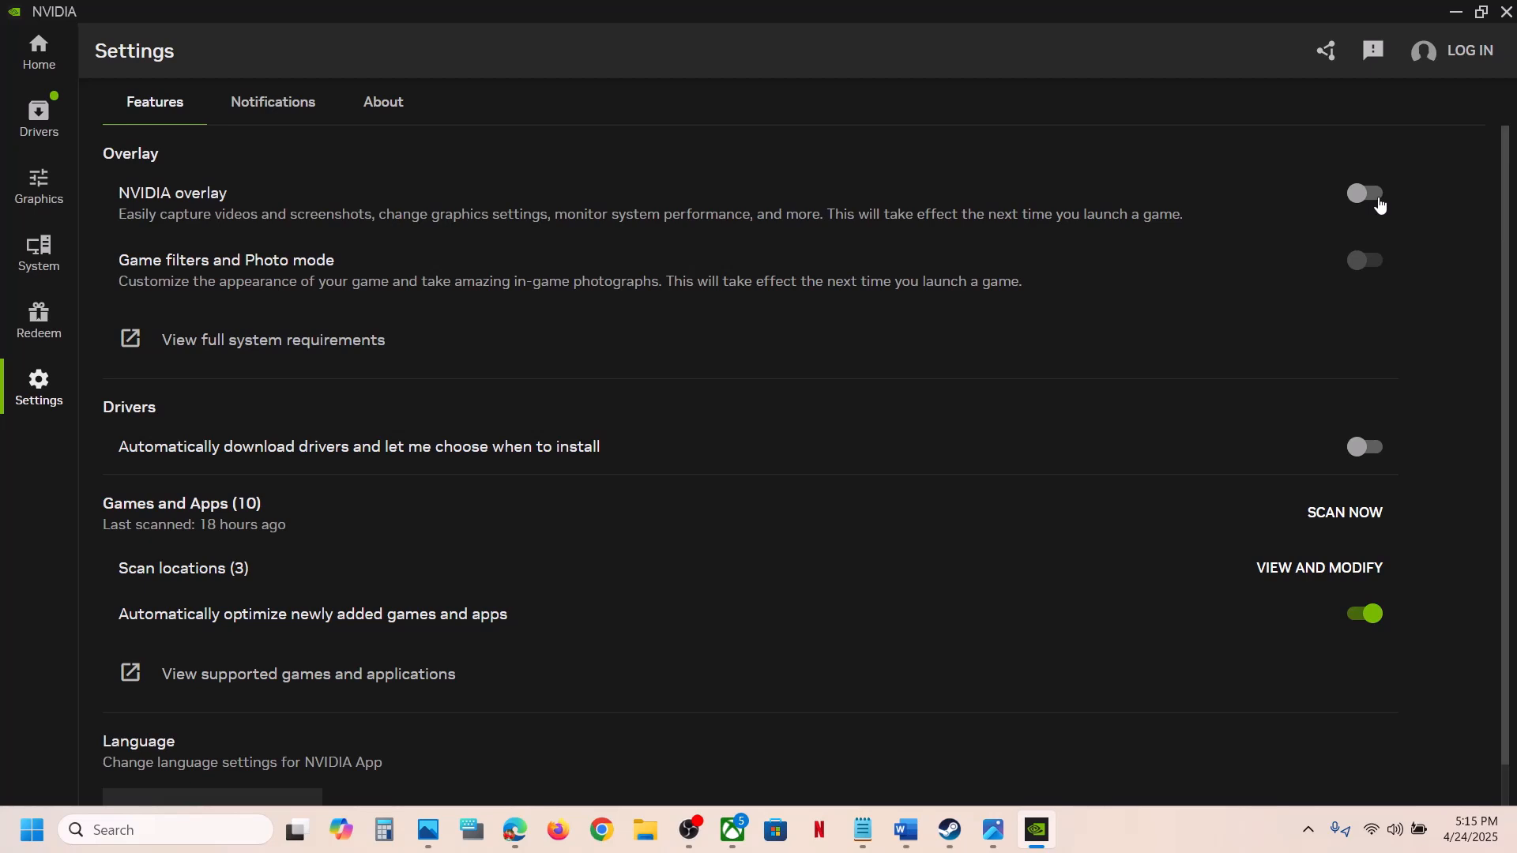
- Open the graphics program settings for Clair Obscur: Expedition 33 in the NVIDIA App
left_click(49, 197)
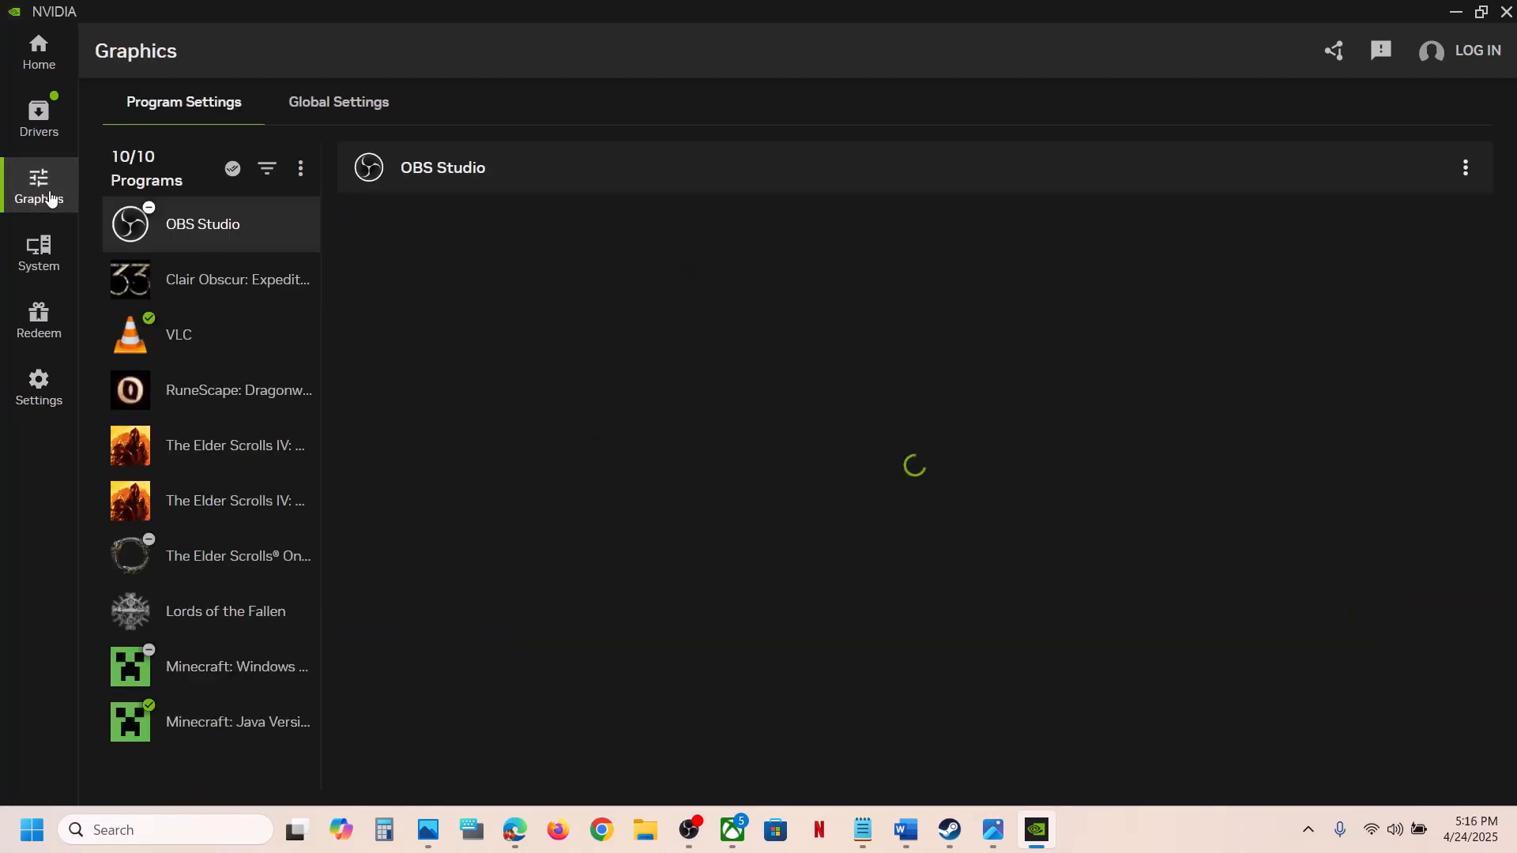
left_click(257, 282)
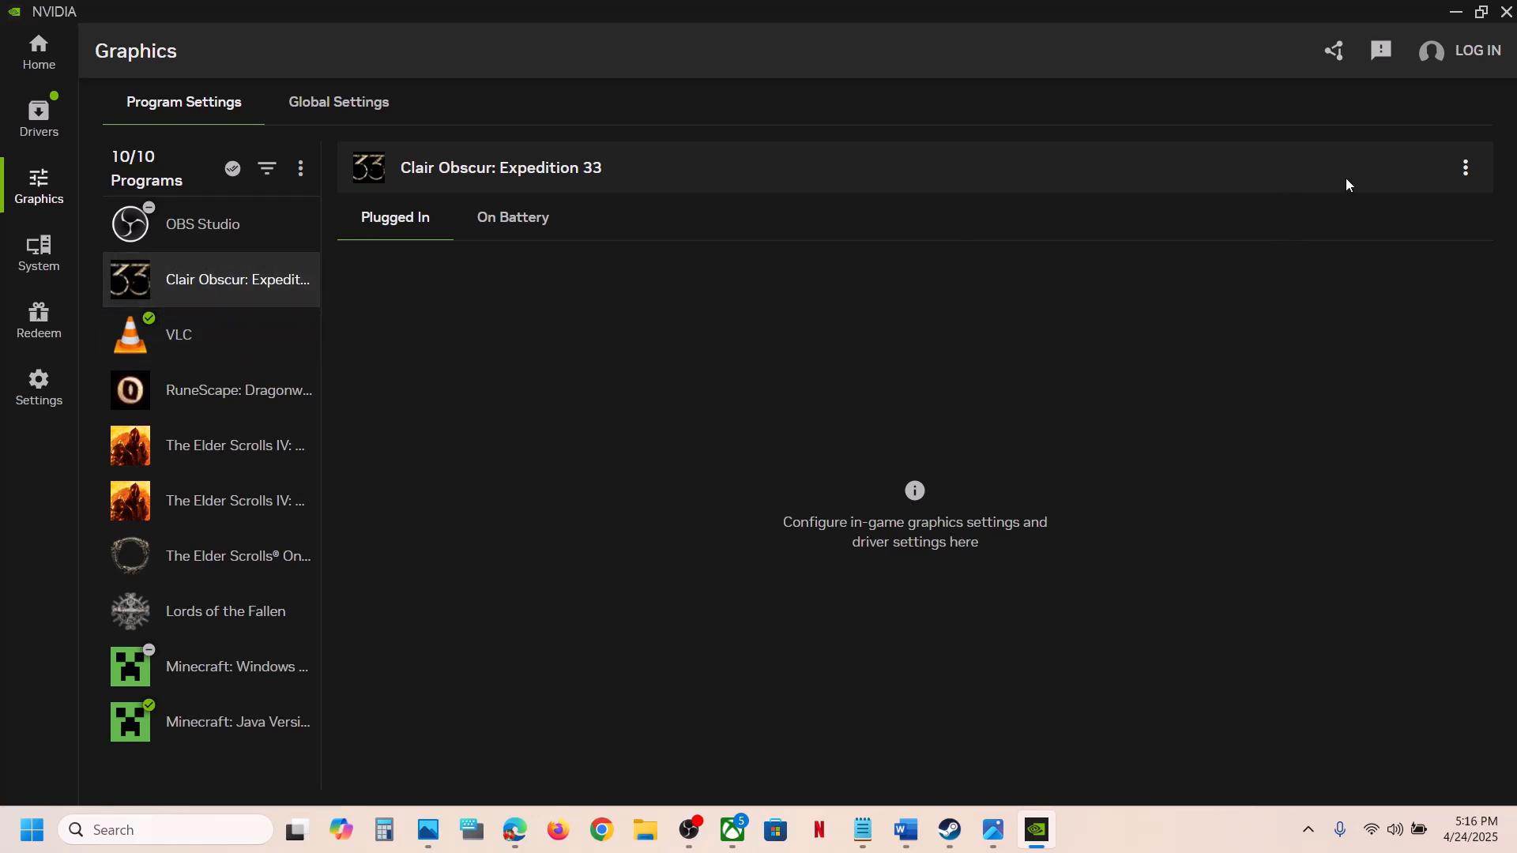
- View the OBS Studio program settings, return to Clair Obscur: Expedition 33, and close the NVIDIA App
left_click(193, 227)
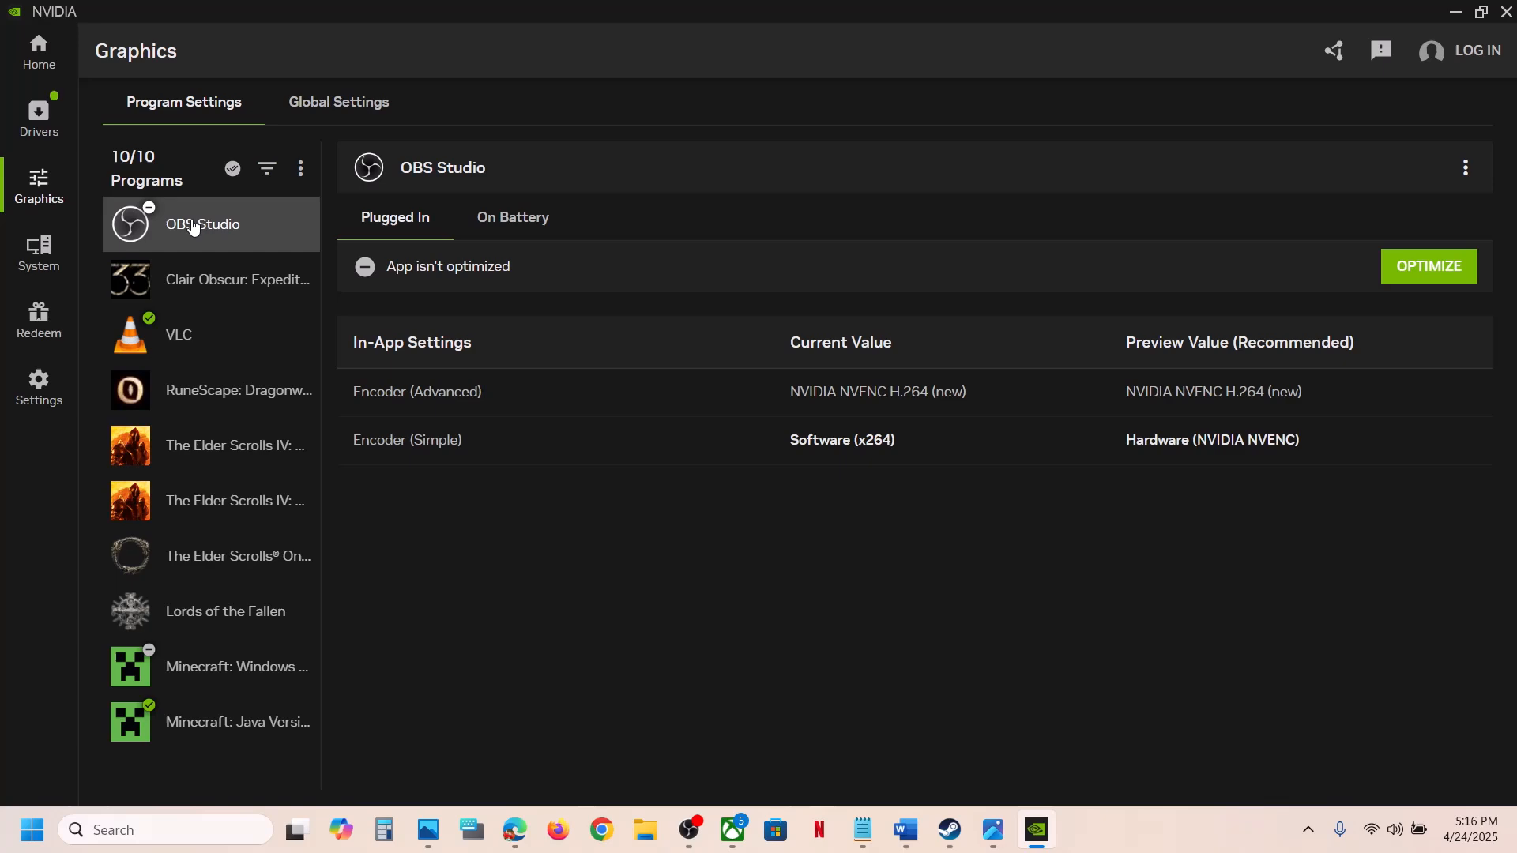
left_click(225, 267)
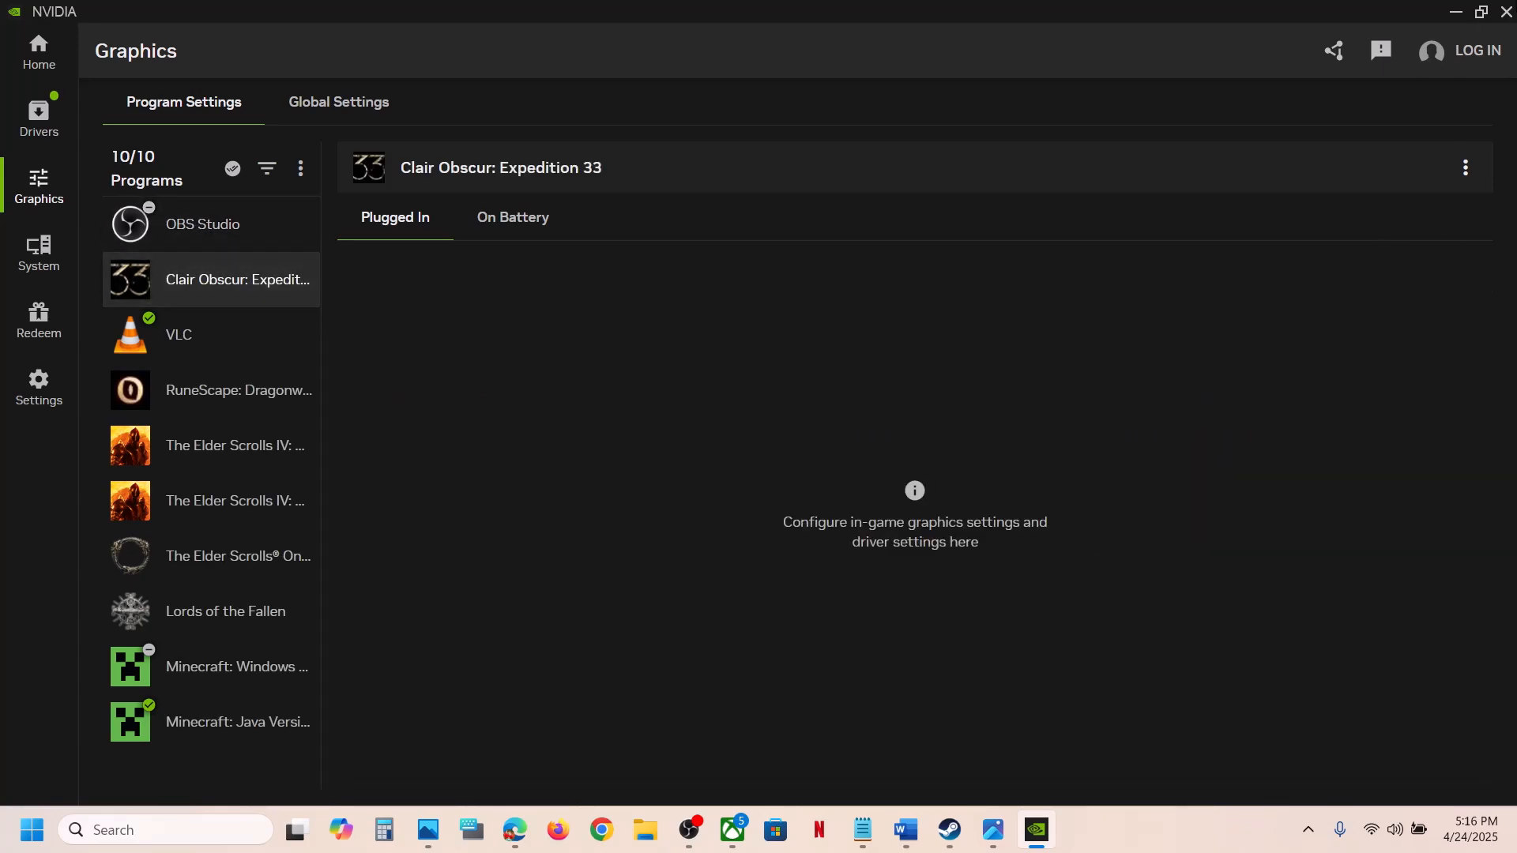
left_click(1508, 13)
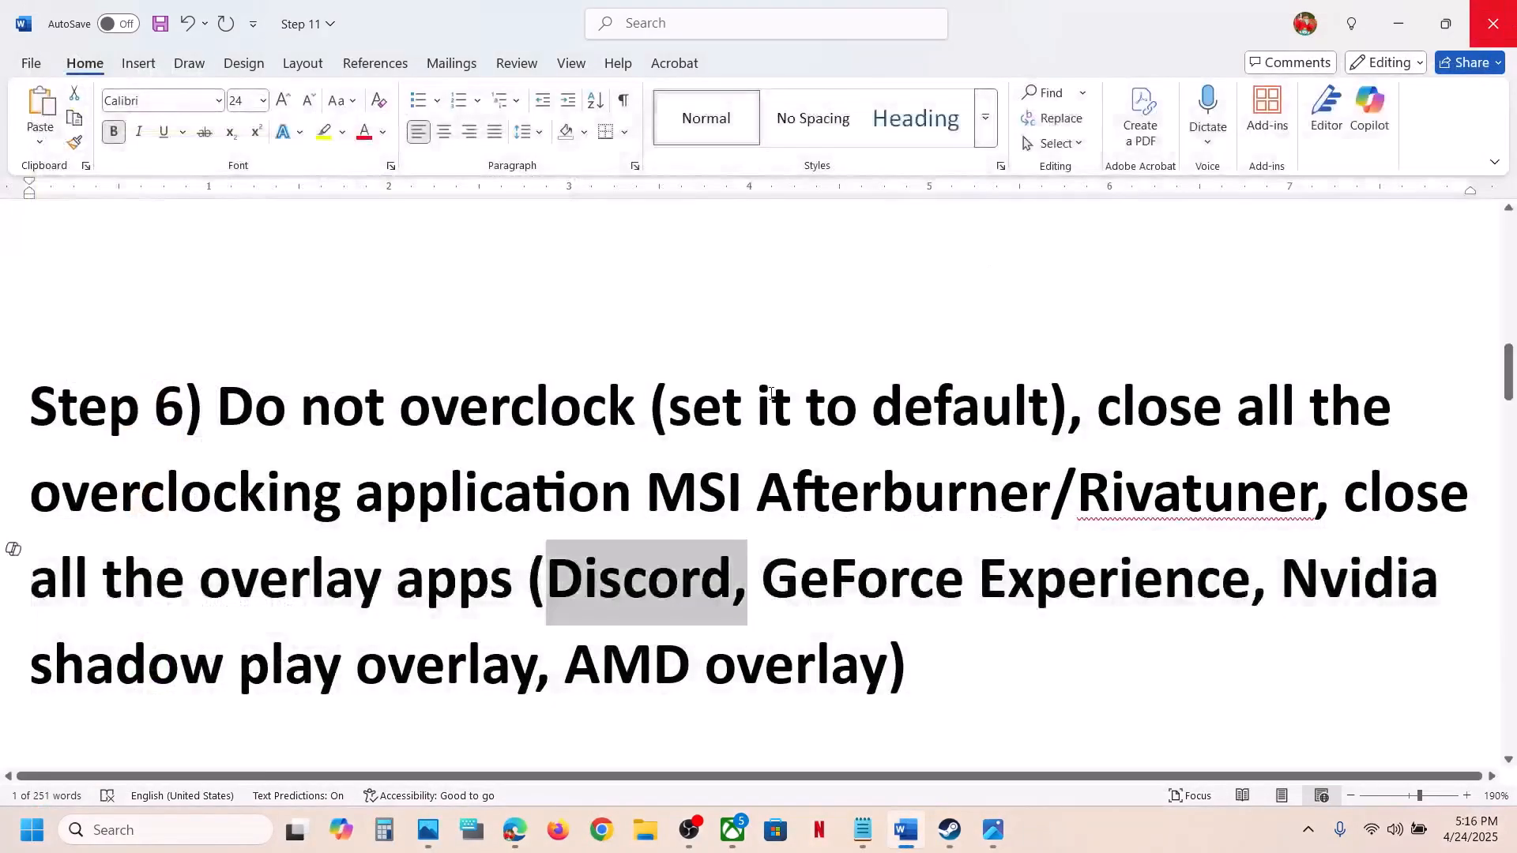
- Highlight the Step 6 words about overlay apps in the Word notes and clear the selection
left_click(681, 585)
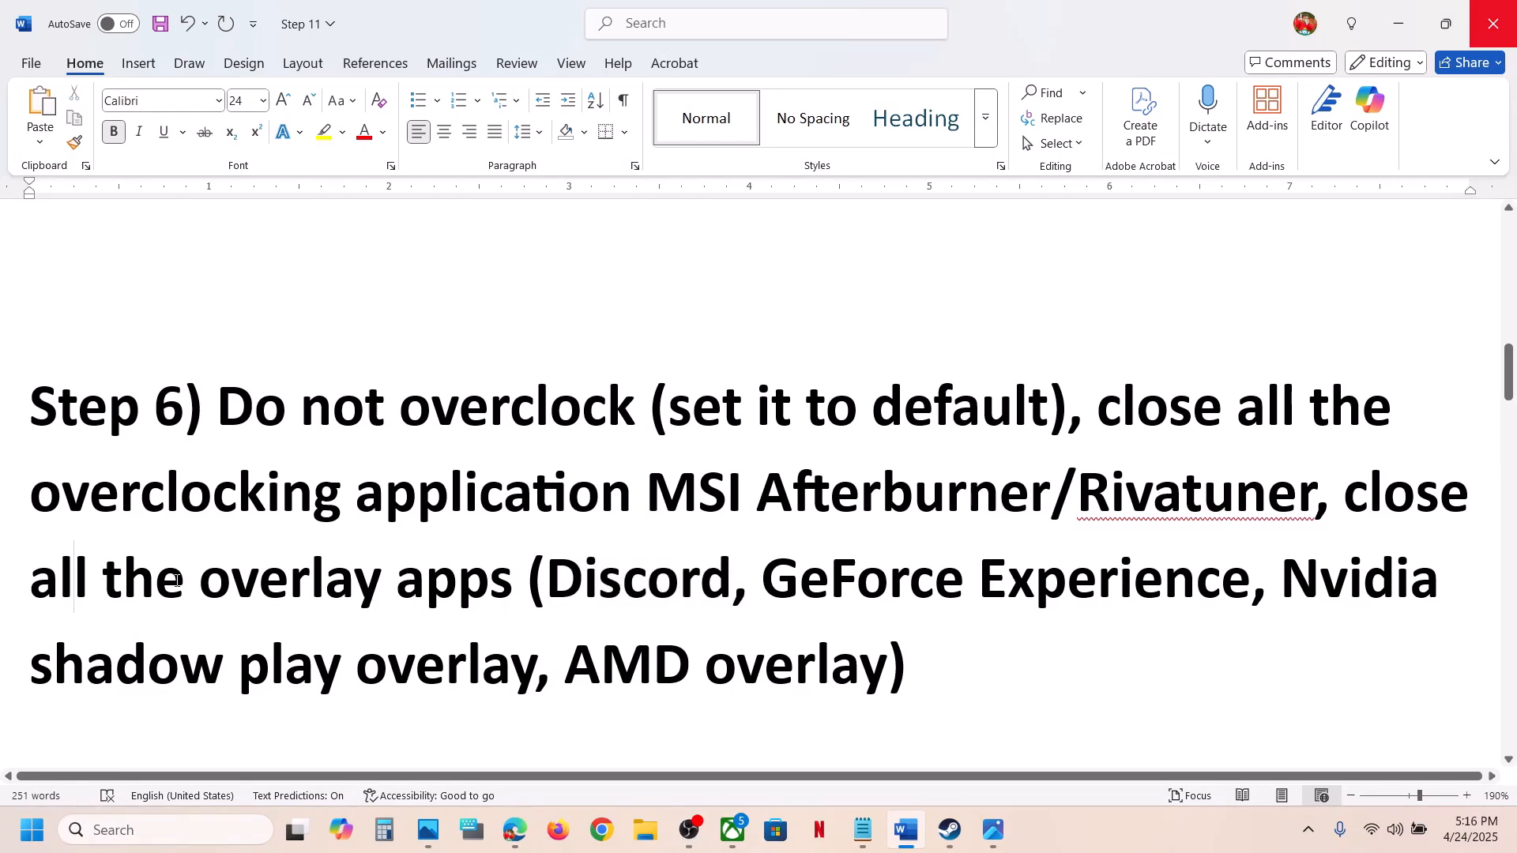
left_click_drag(179, 581, 458, 590)
left_click(460, 593)
- Highlight the Step 7 advice on renaming the save game files, losing game progress, and creating a backup first
scroll(461, 591, "down", 2)
scroll(461, 589, "down", 2)
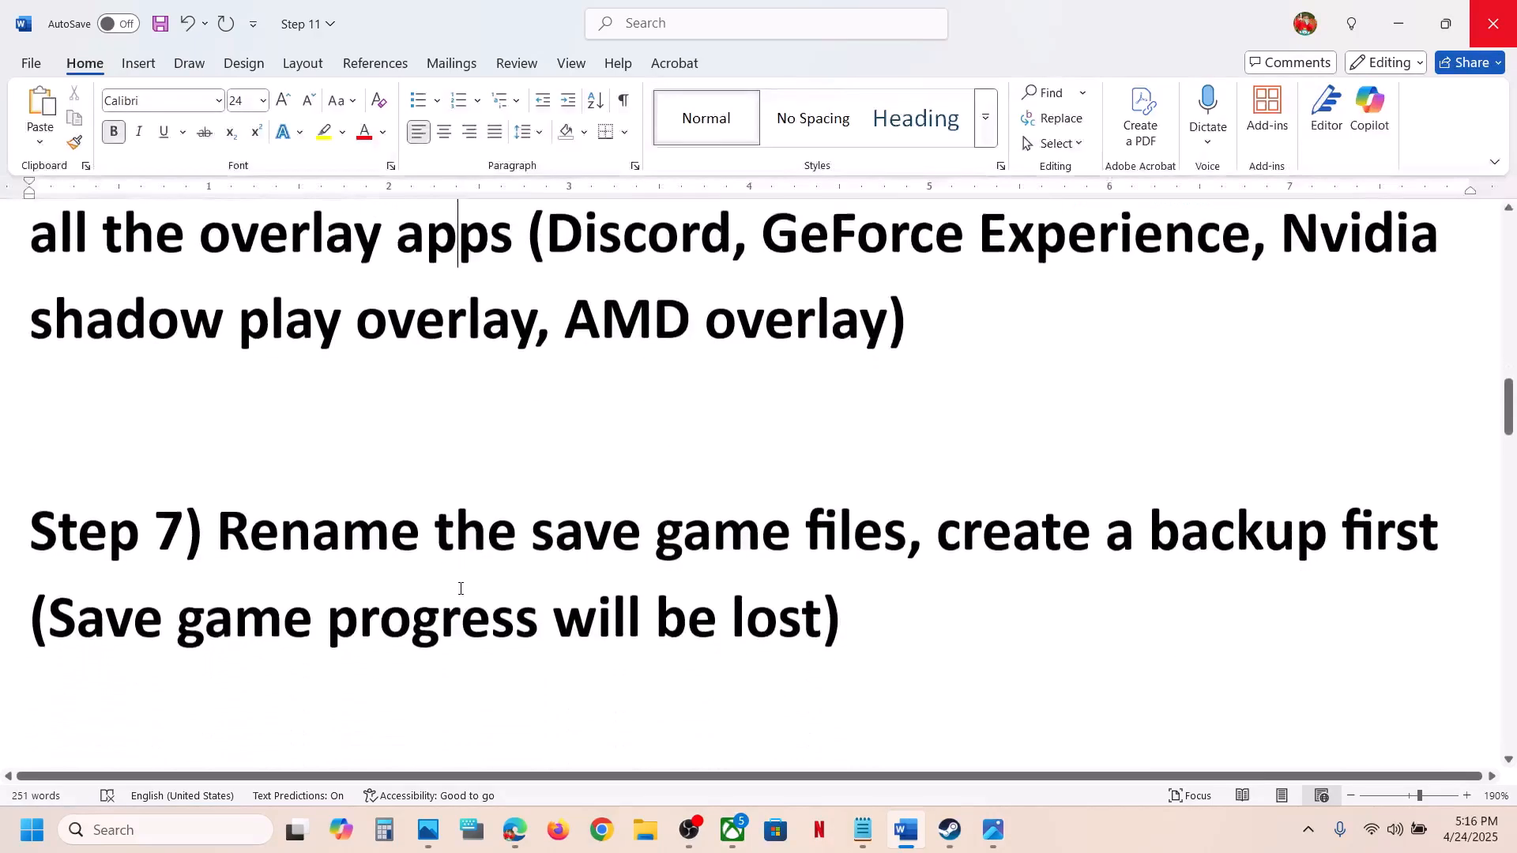
left_click_drag(220, 520, 909, 528)
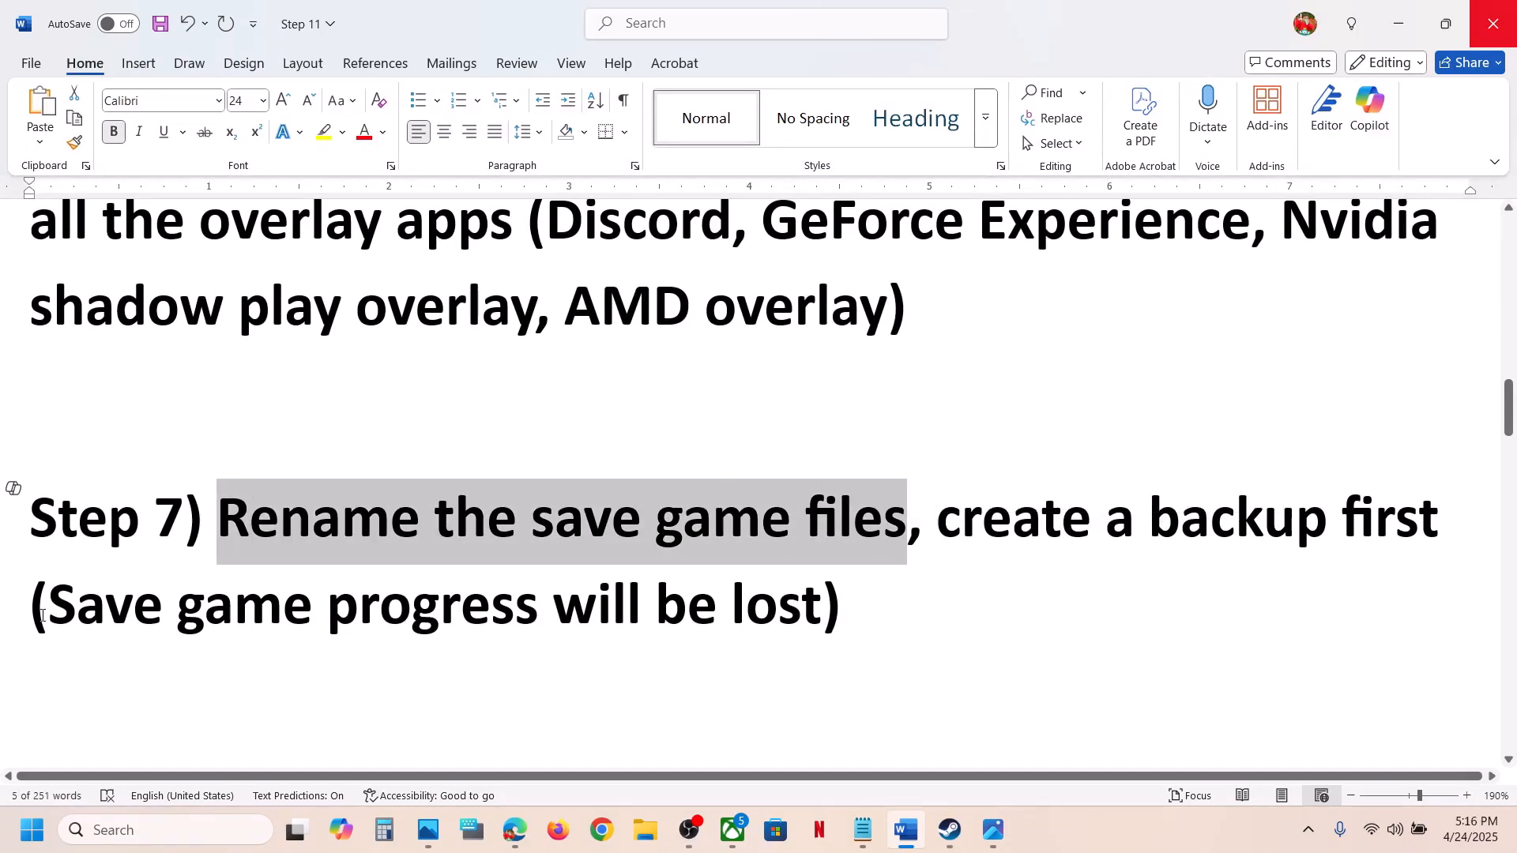
left_click_drag(42, 616, 747, 622)
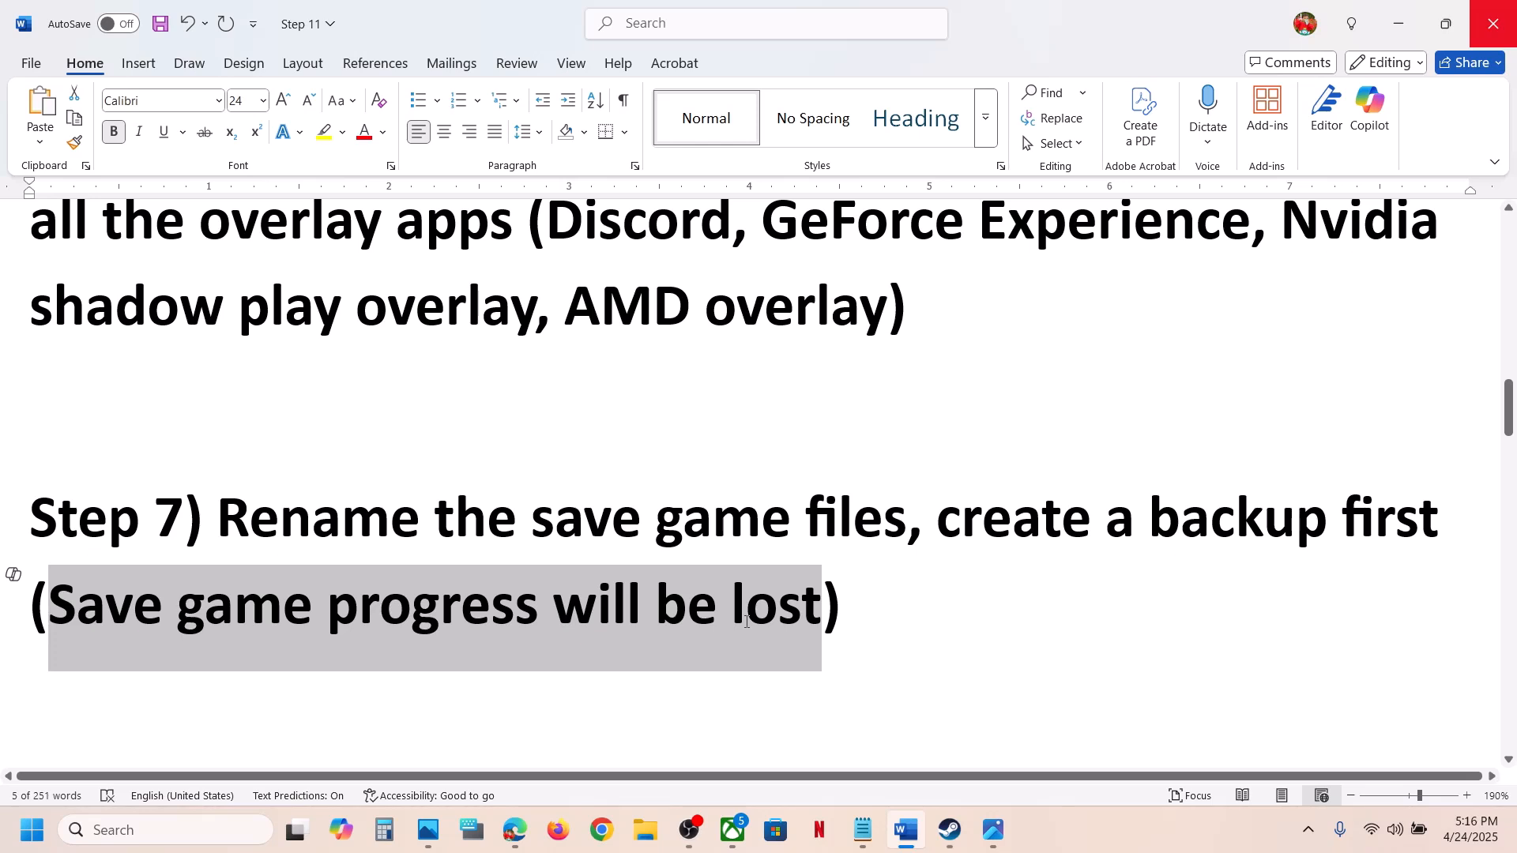
left_click(878, 501)
left_click_drag(937, 510, 1423, 542)
- Switch to File Explorer and open the user's profile folder inside Users on the OS (C:) drive
left_click(641, 828)
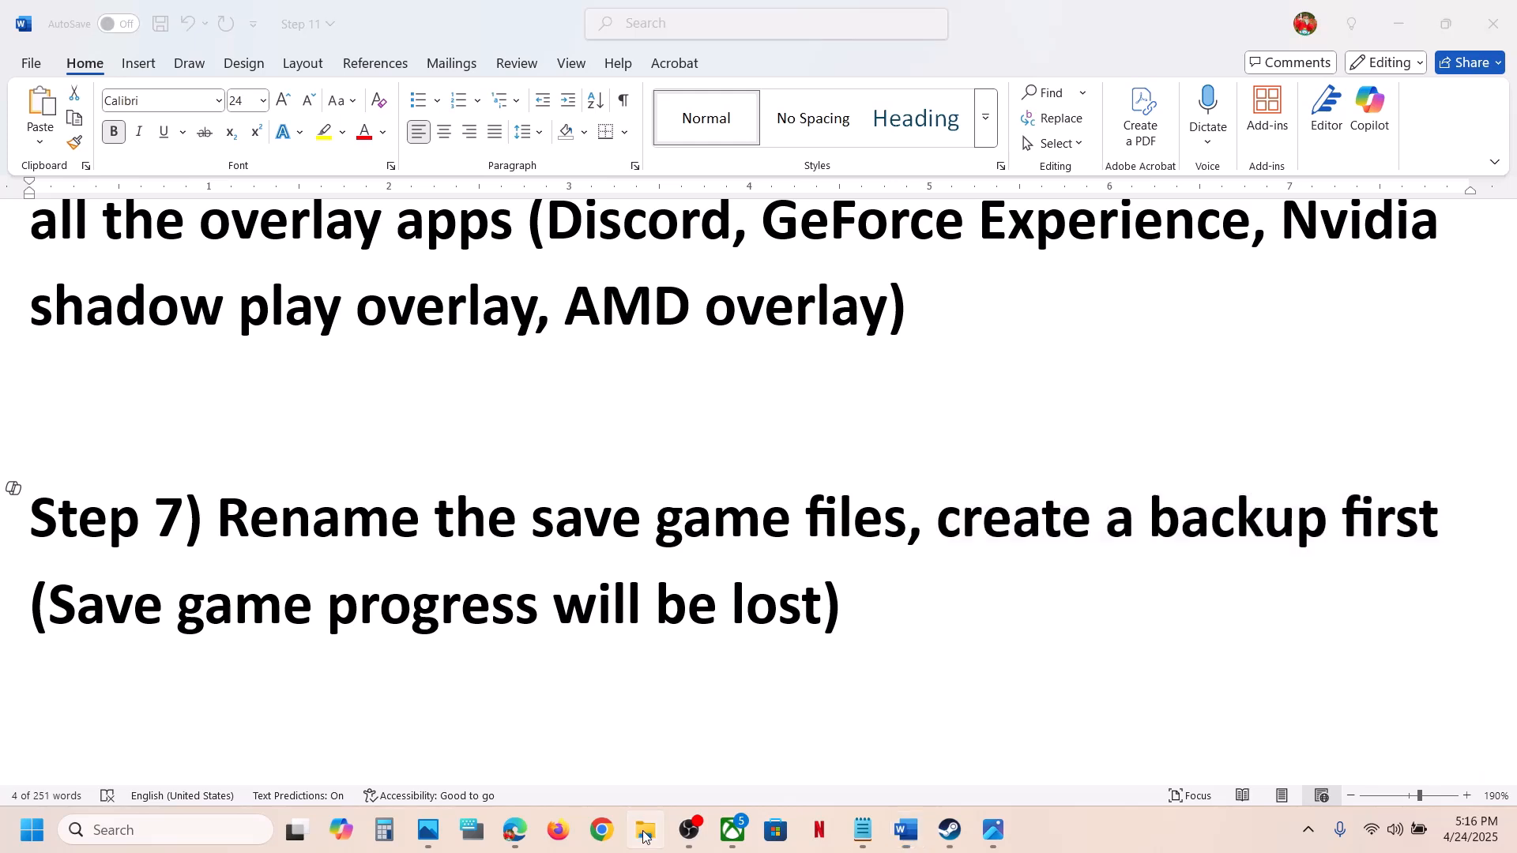
left_click(110, 475)
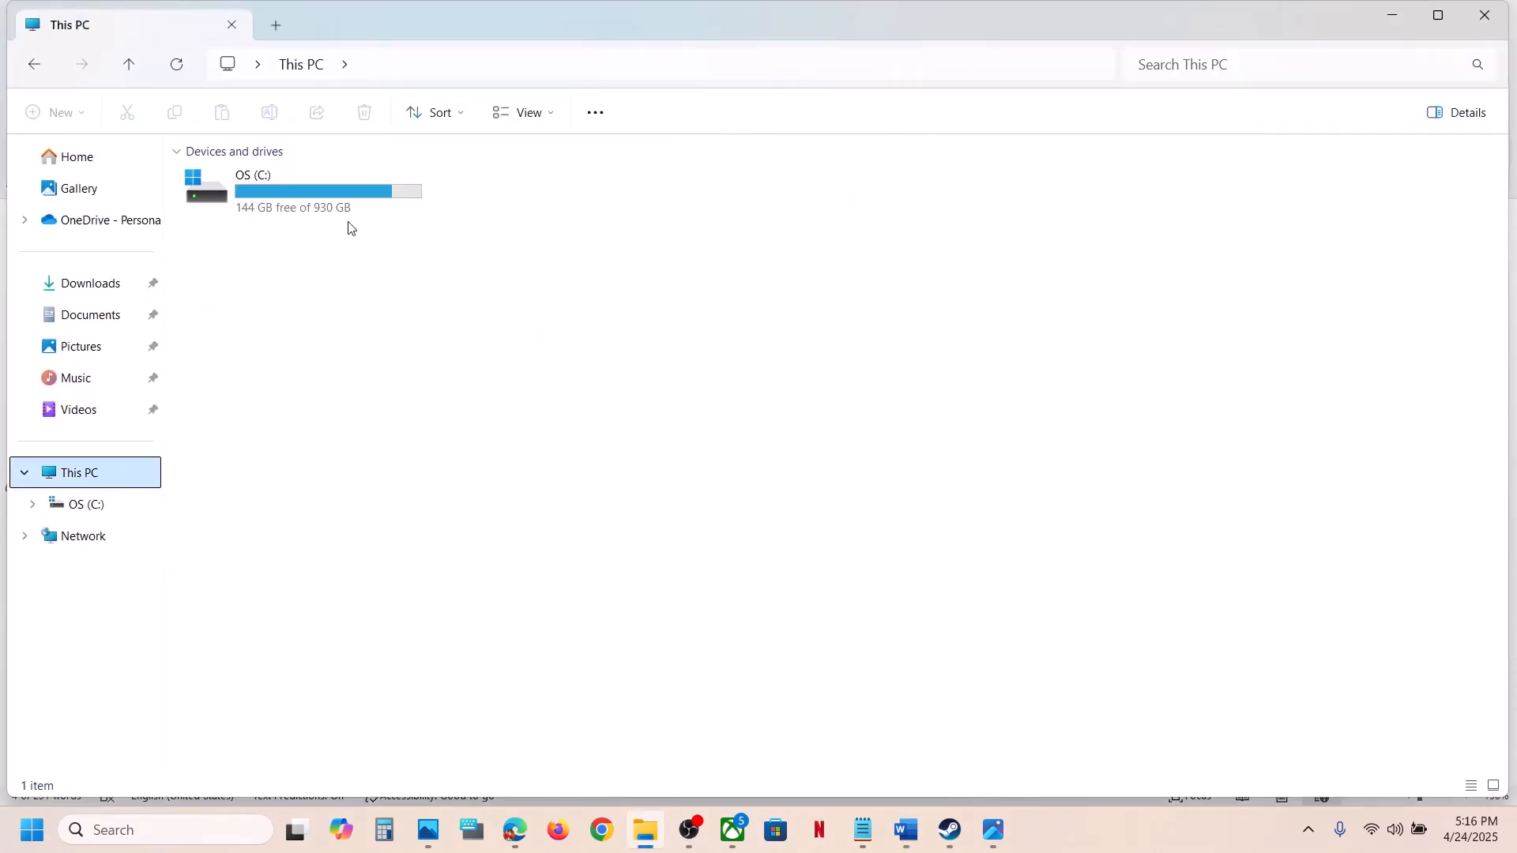
double_click(346, 221)
scroll(320, 348, "down", 1)
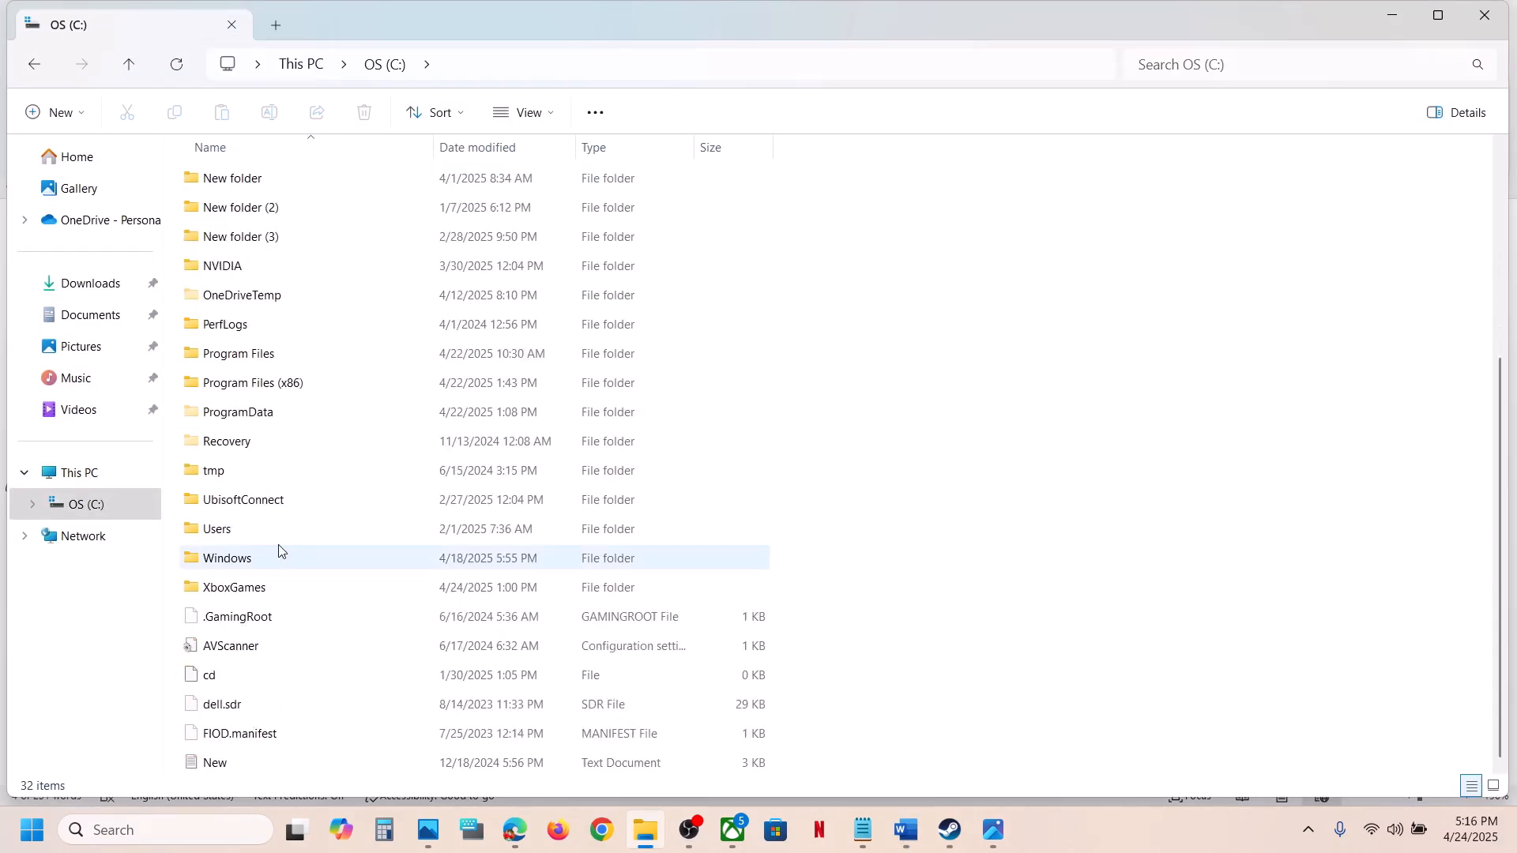
double_click(228, 534)
double_click(263, 192)
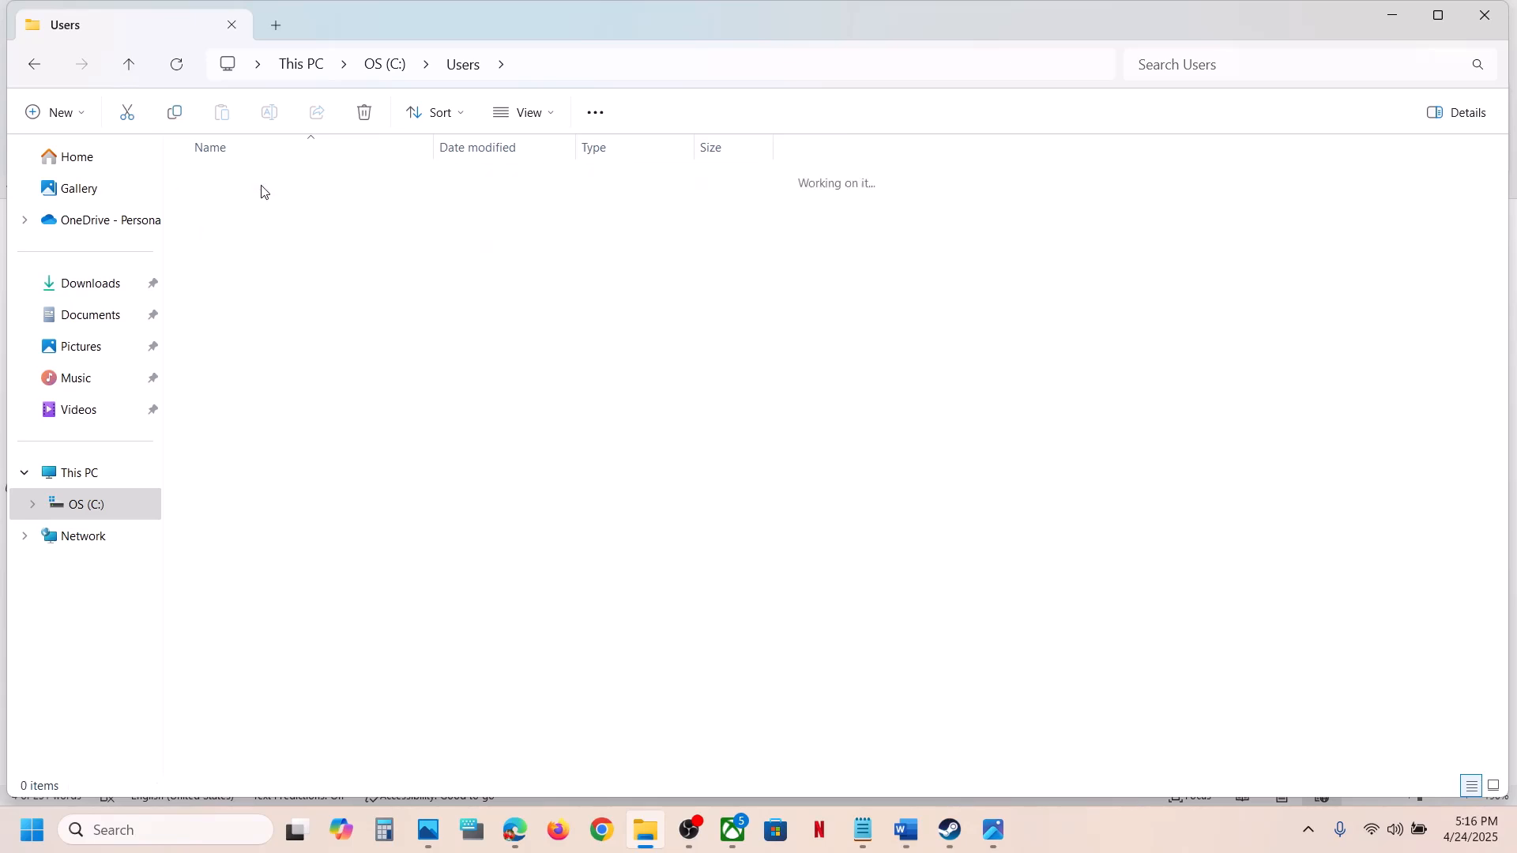
- Check that Hidden items are set to show, and open the Local folder inside AppData
left_click(221, 387)
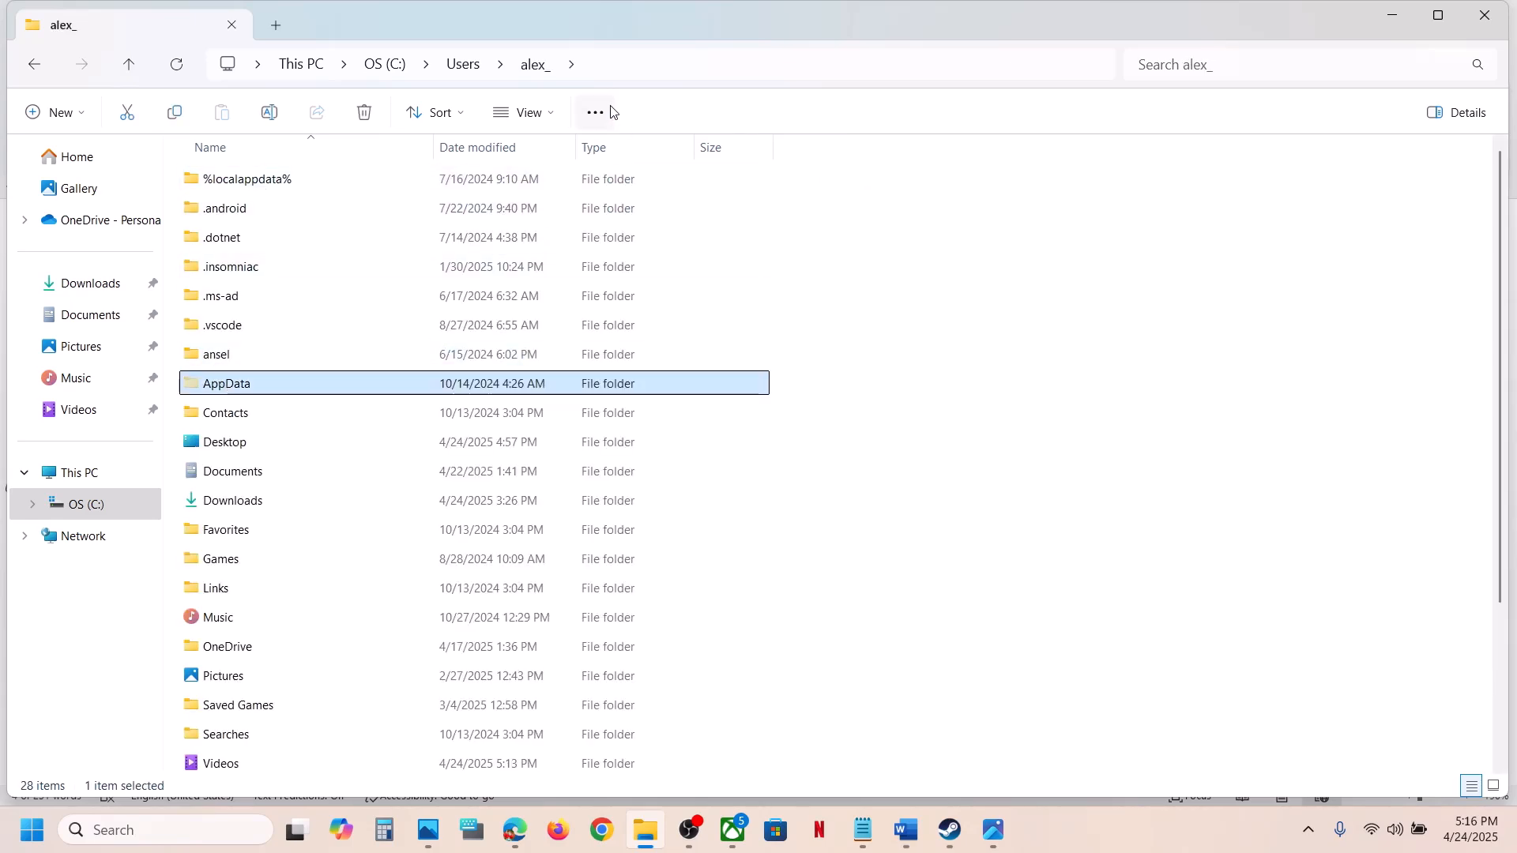
left_click(552, 113)
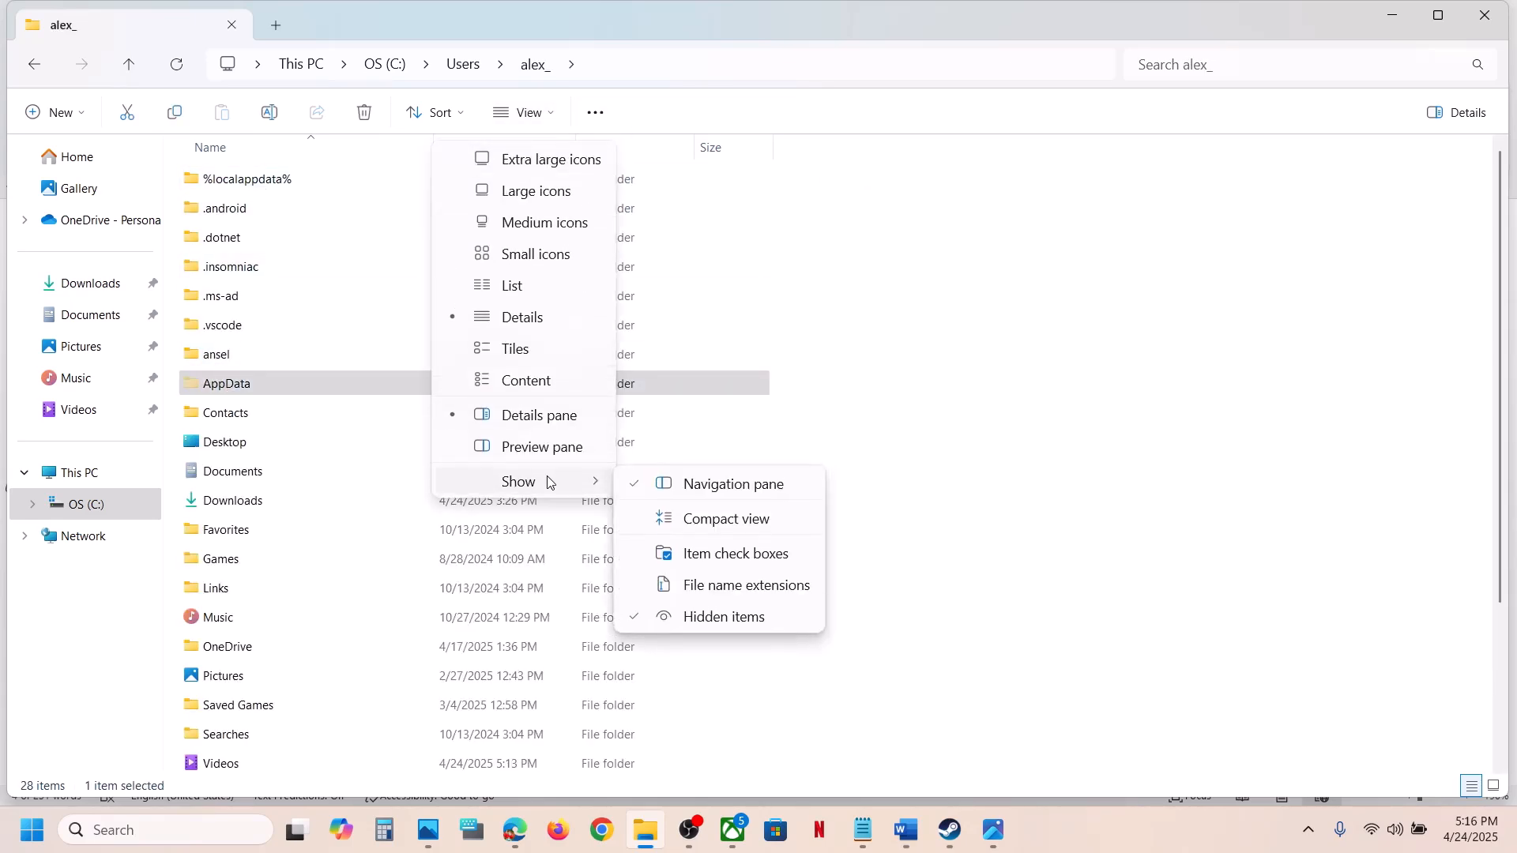
double_click(270, 385)
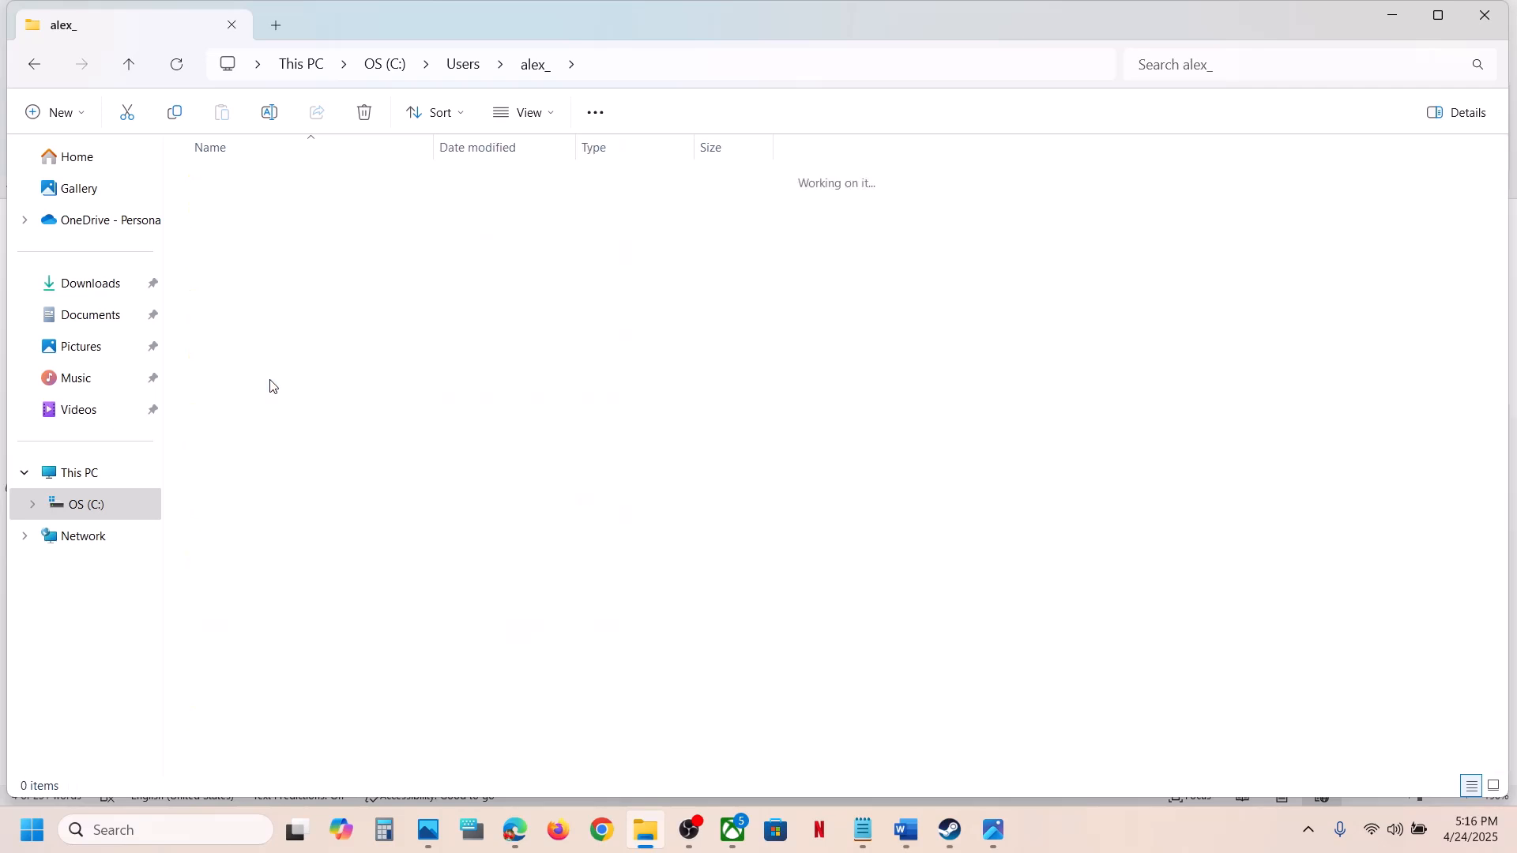
double_click(267, 178)
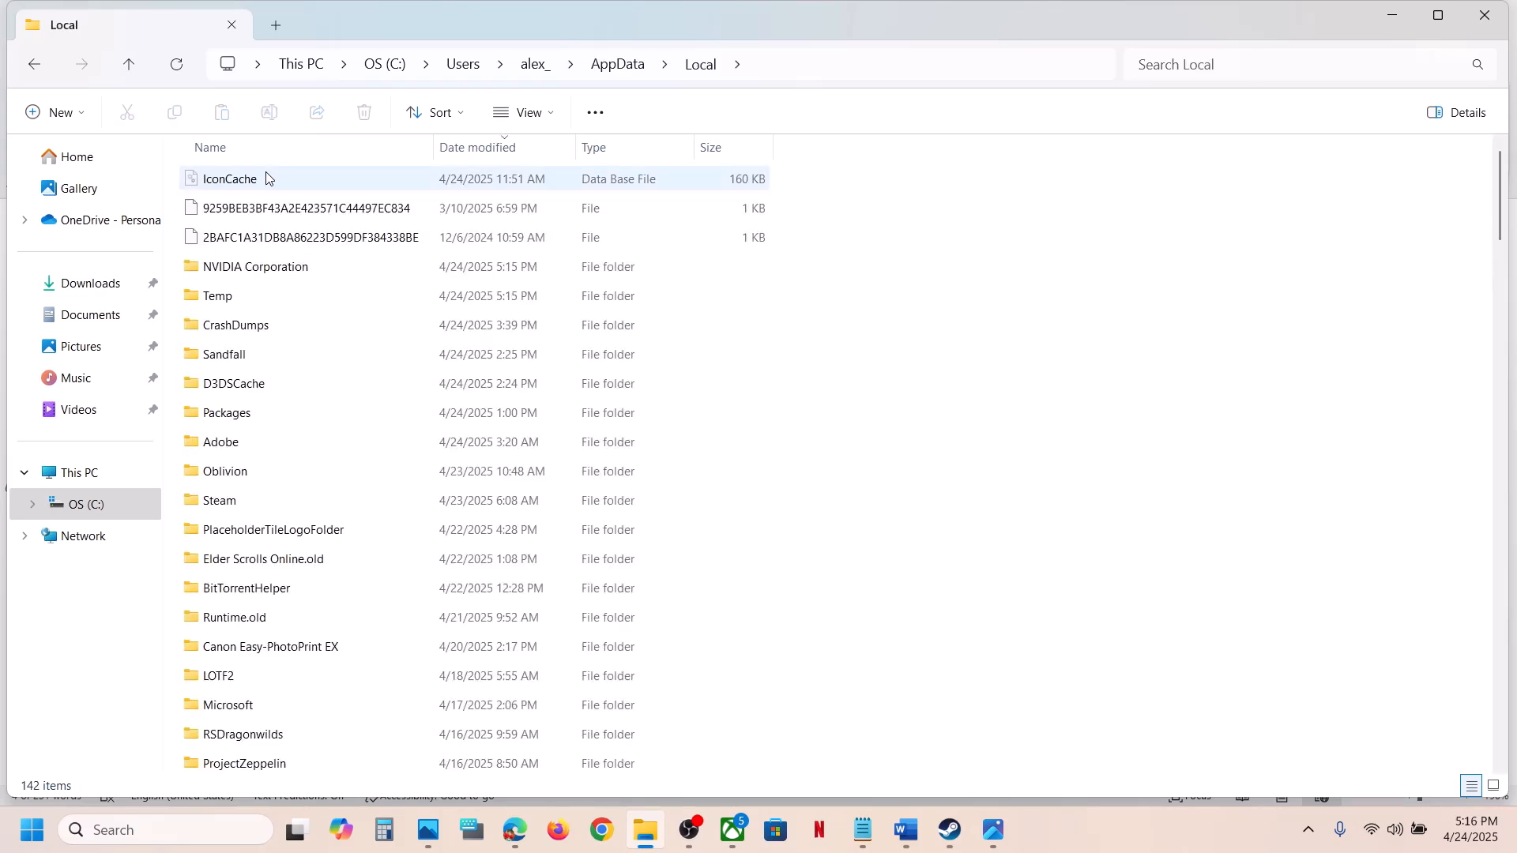
- Back up the Sandfall save folder by copying it to the desktop, placing the copy below the Oblivion Remastered folder
left_click(254, 356)
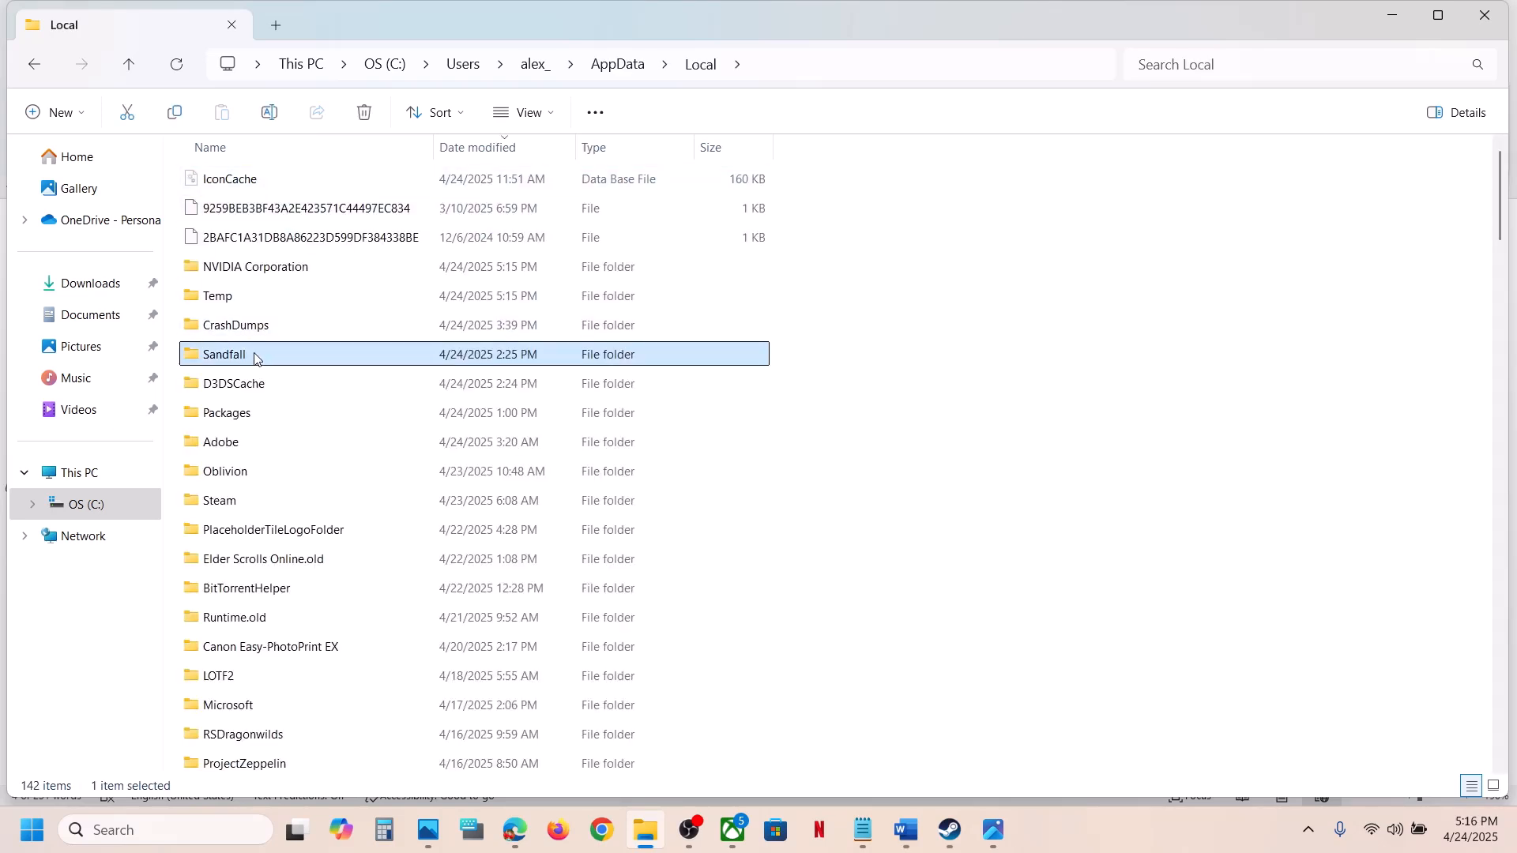
right_click(277, 359)
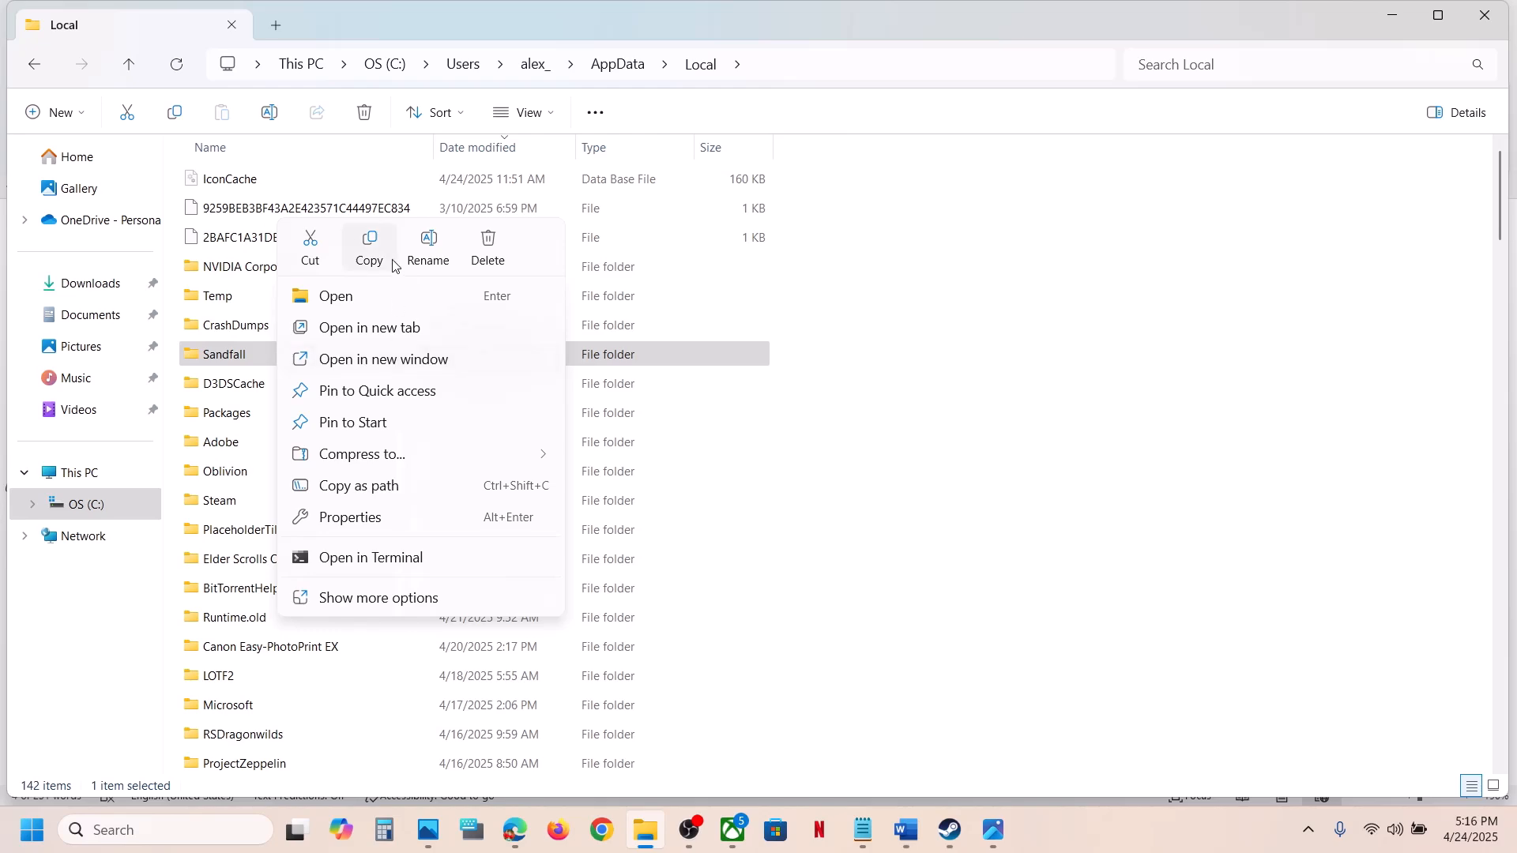
left_click(372, 247)
key("super+d")
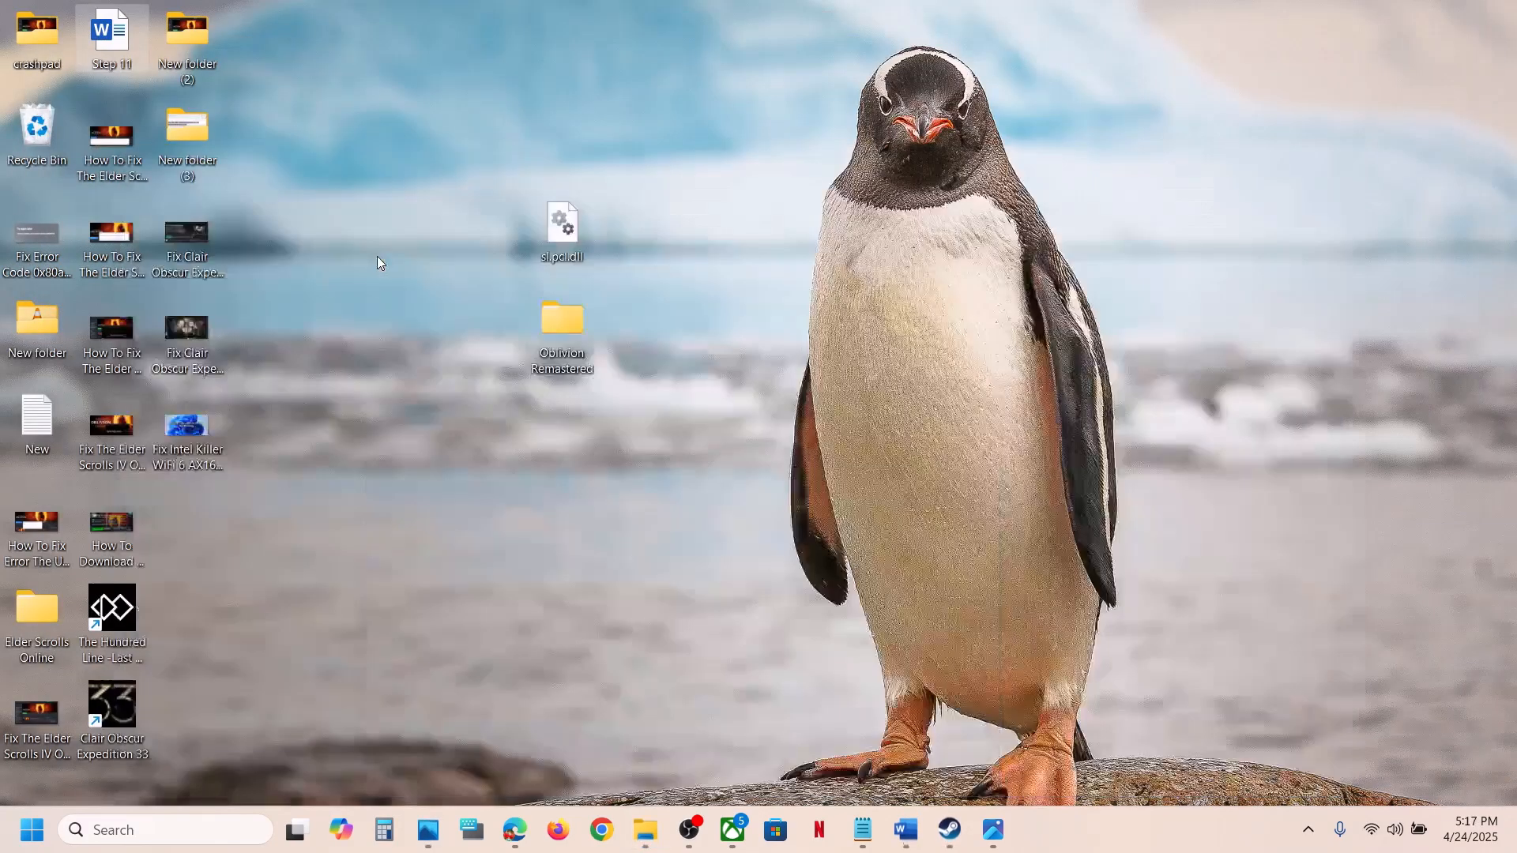
key("ctrl+v")
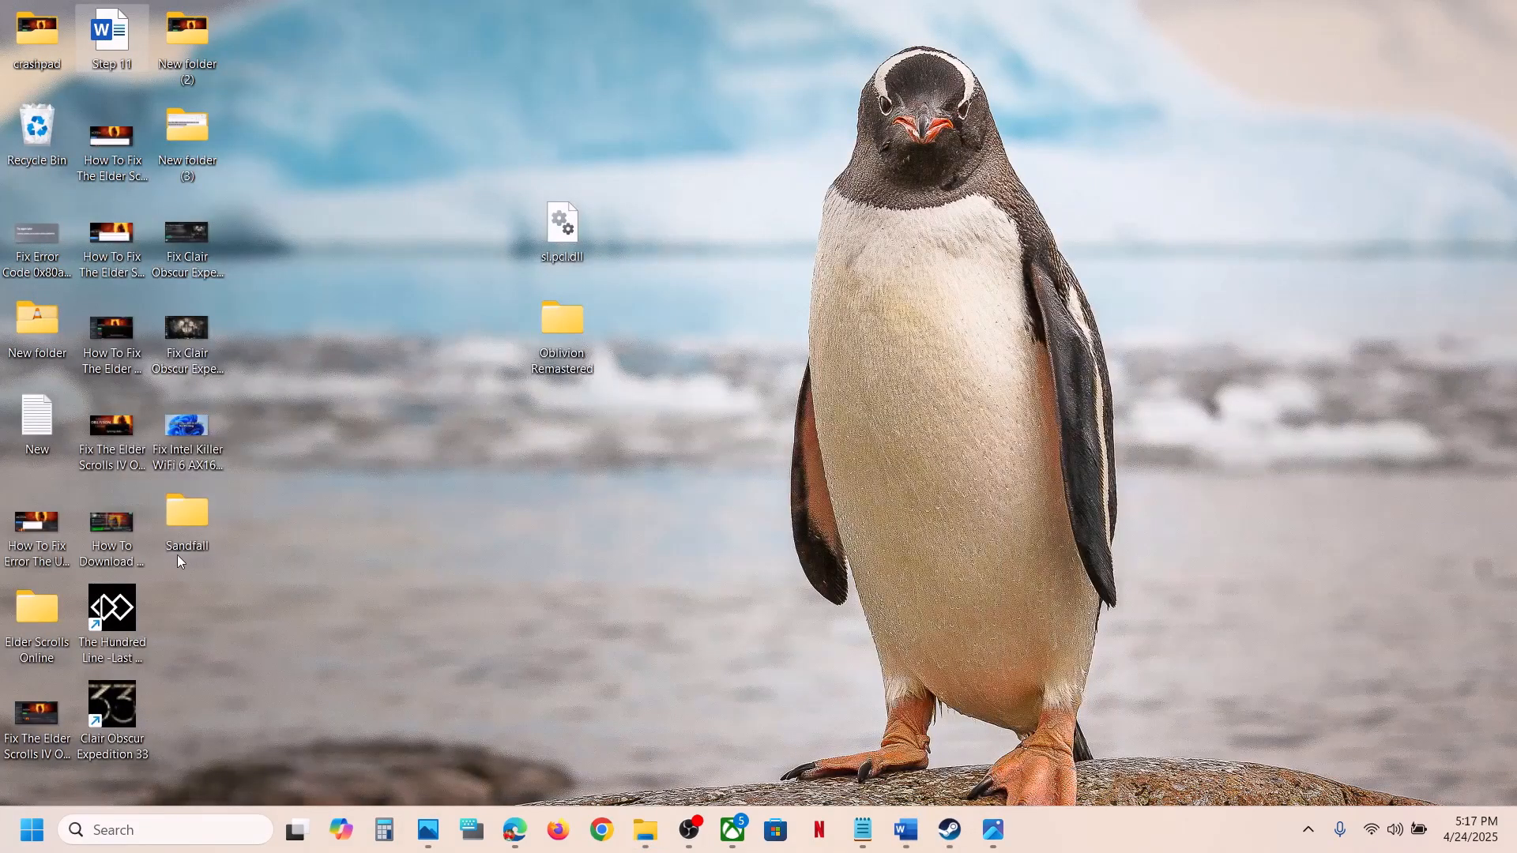
left_click_drag(188, 533, 579, 451)
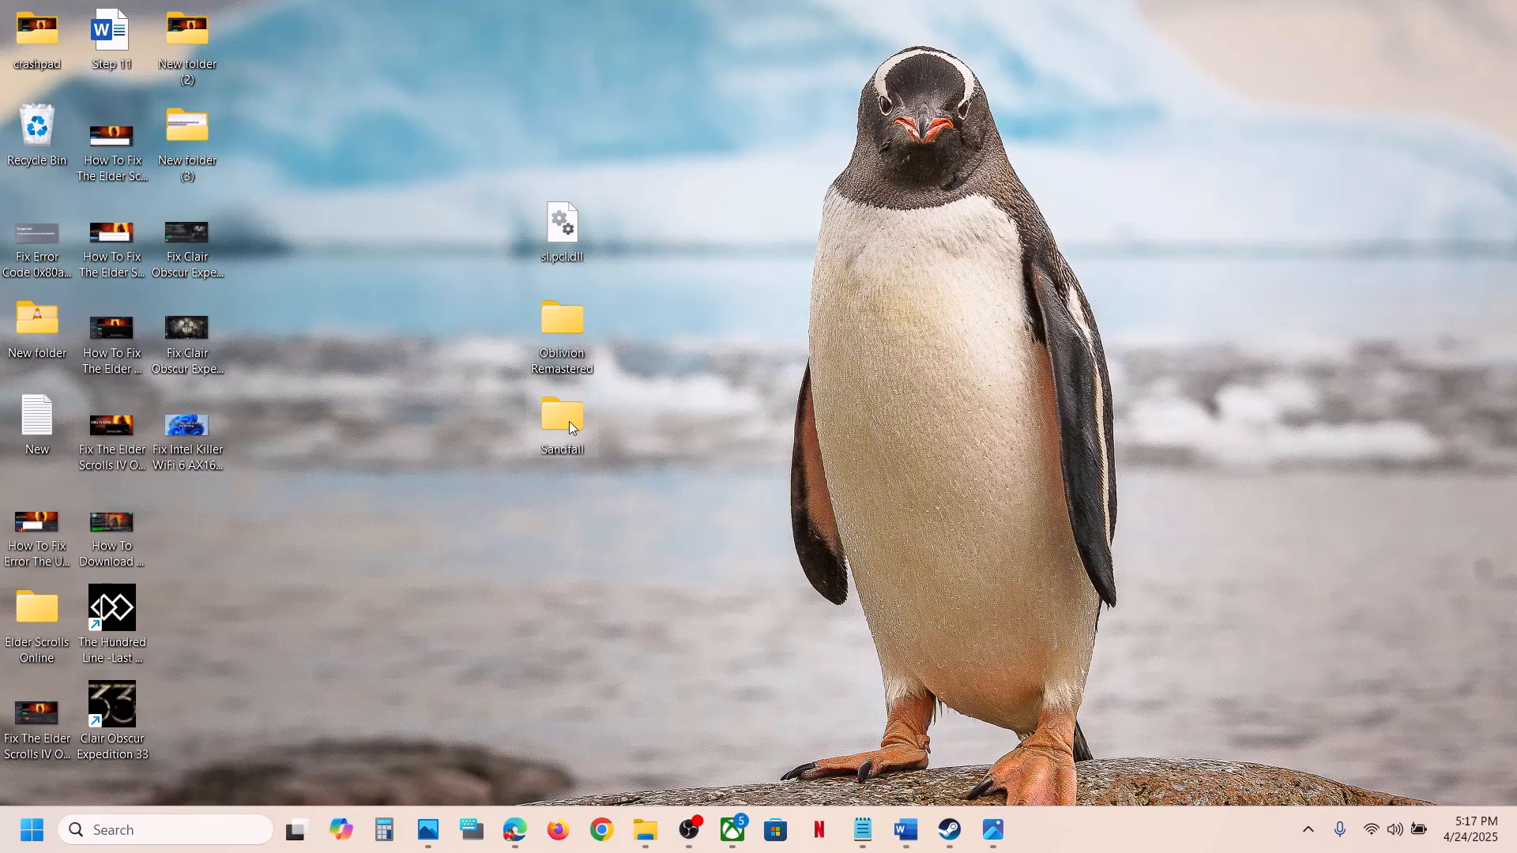
- Rename the original Sandfall folder in AppData\Local to Sandfall.old
left_click(645, 830)
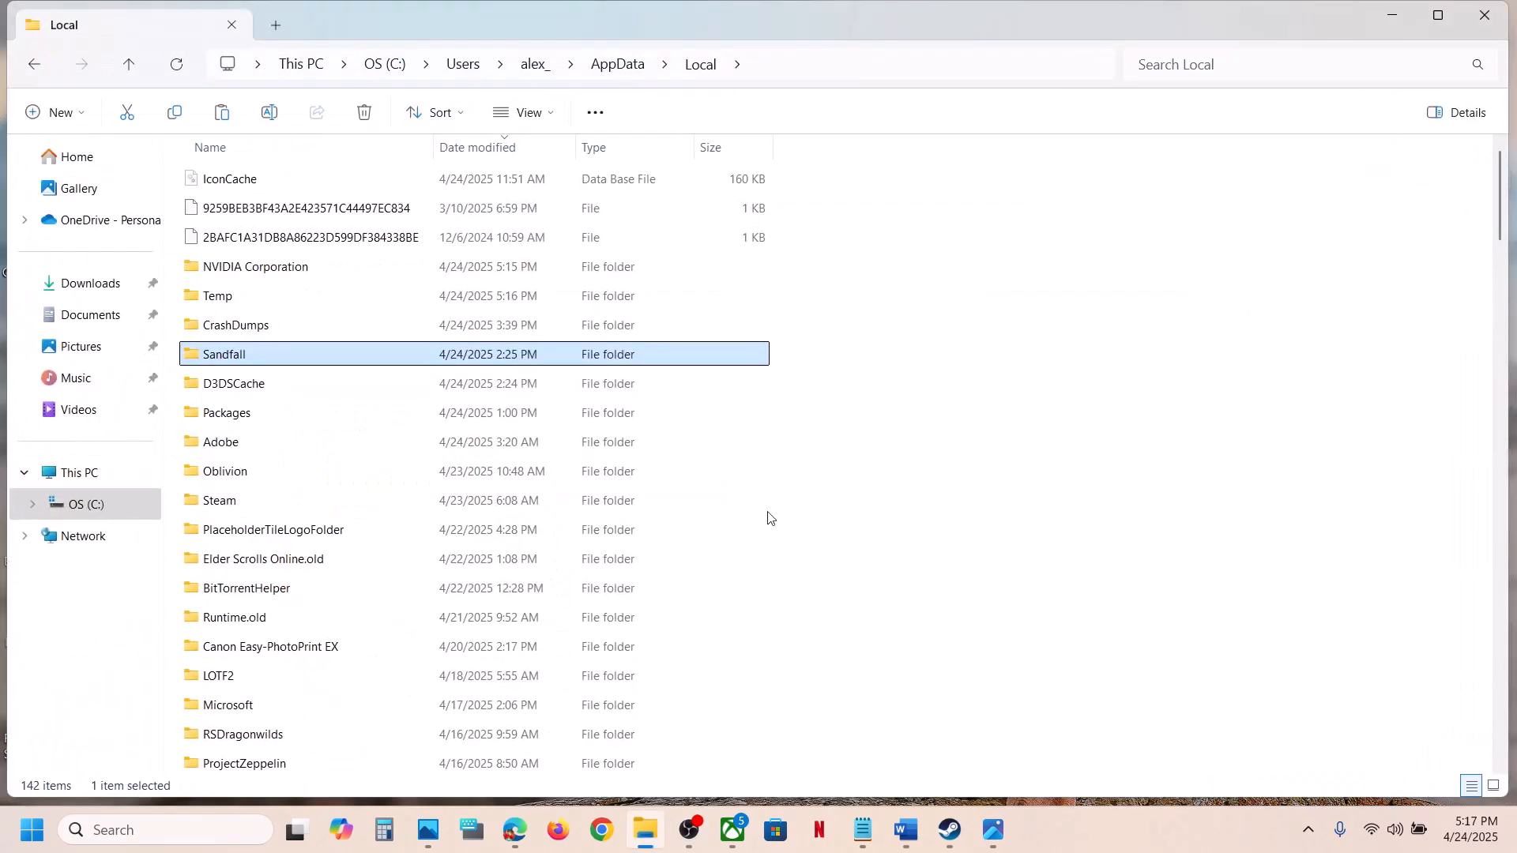
right_click(295, 356)
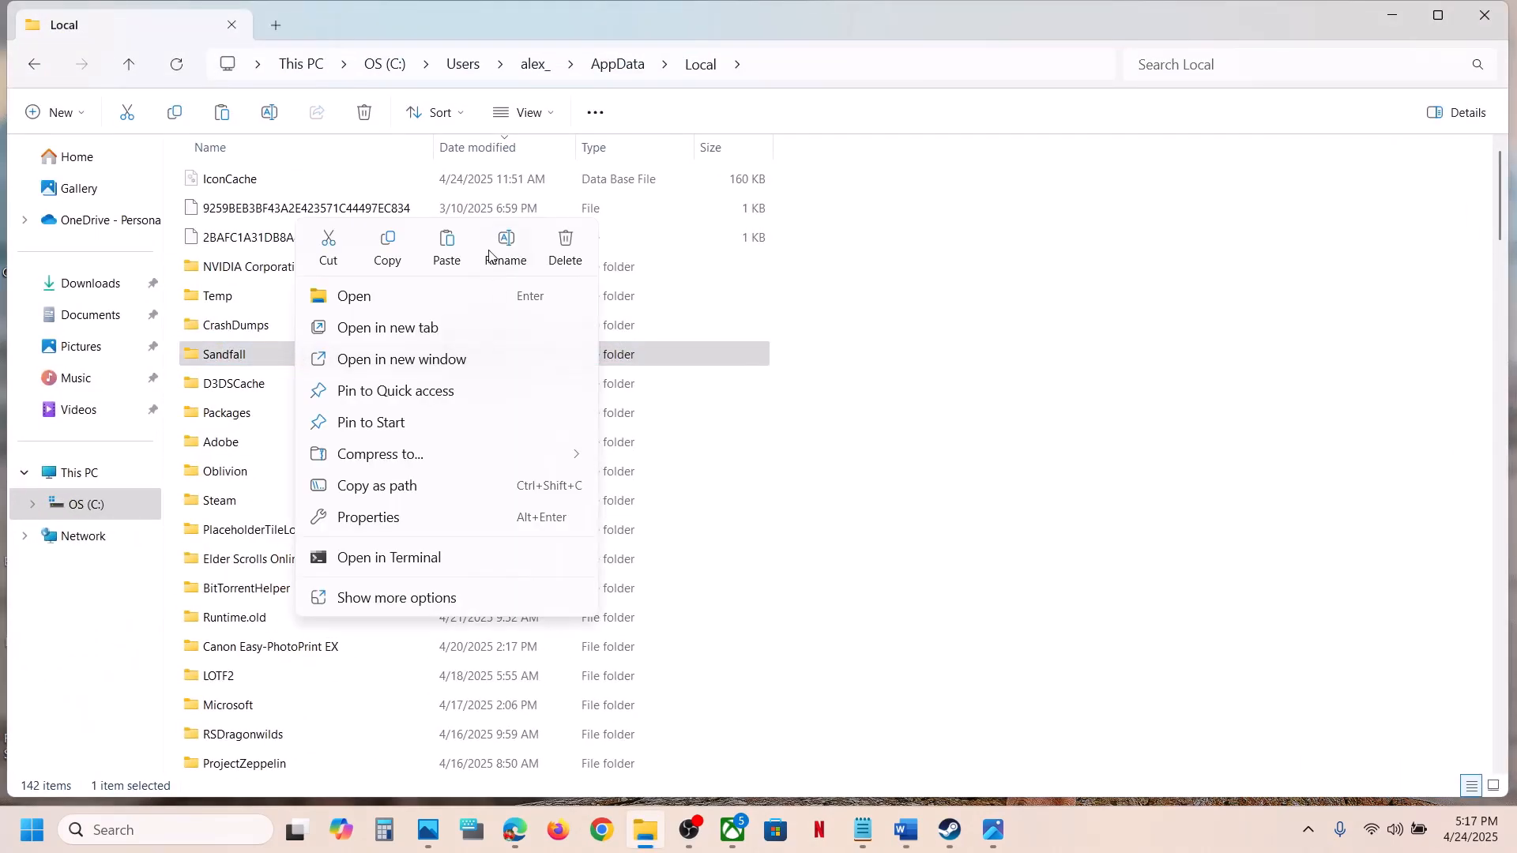
left_click(507, 239)
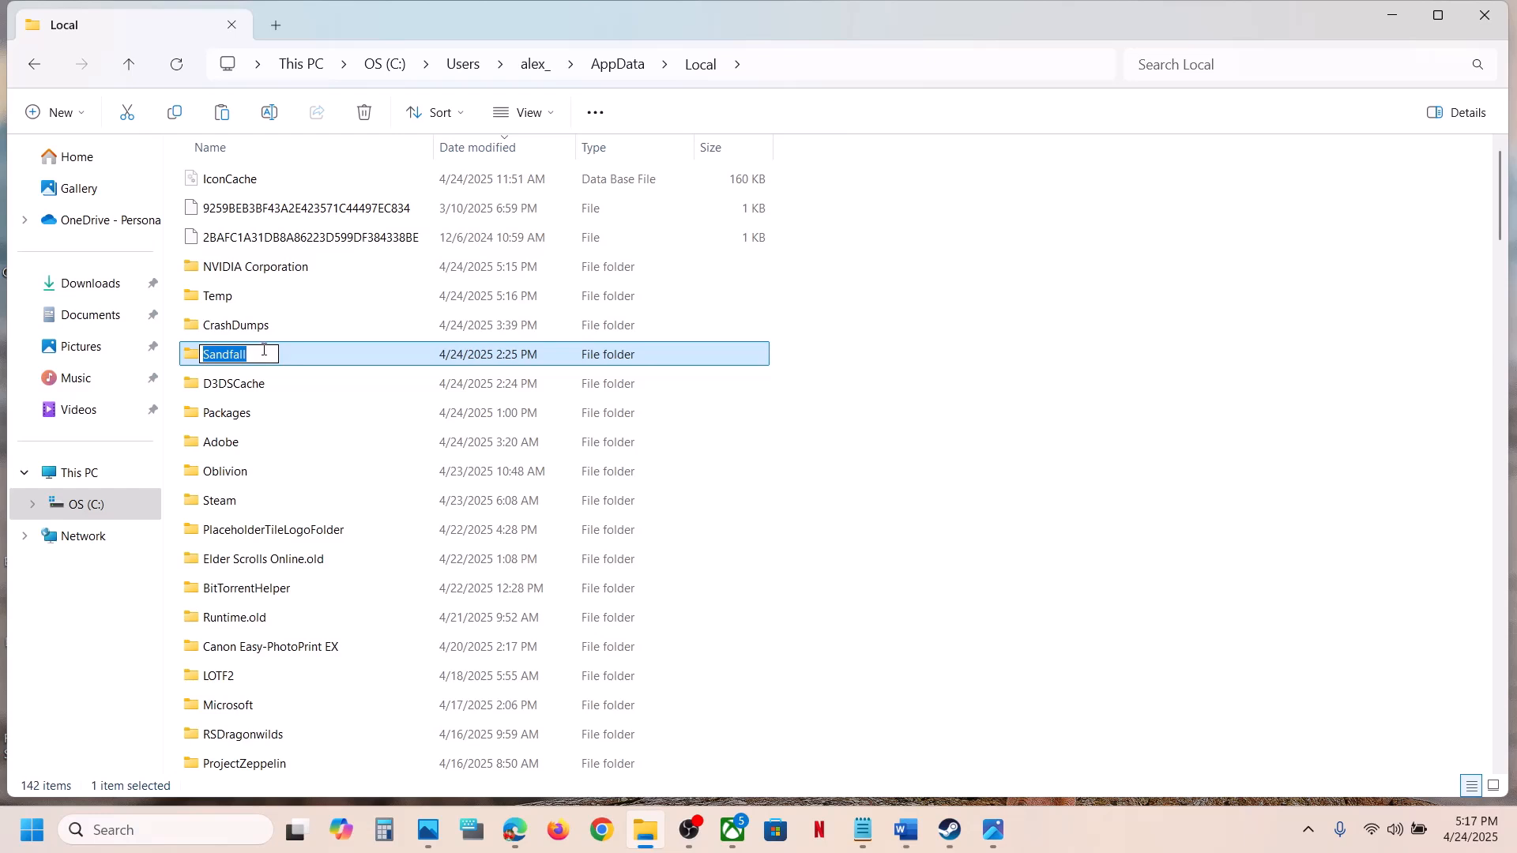
left_click(264, 350)
type(".old")
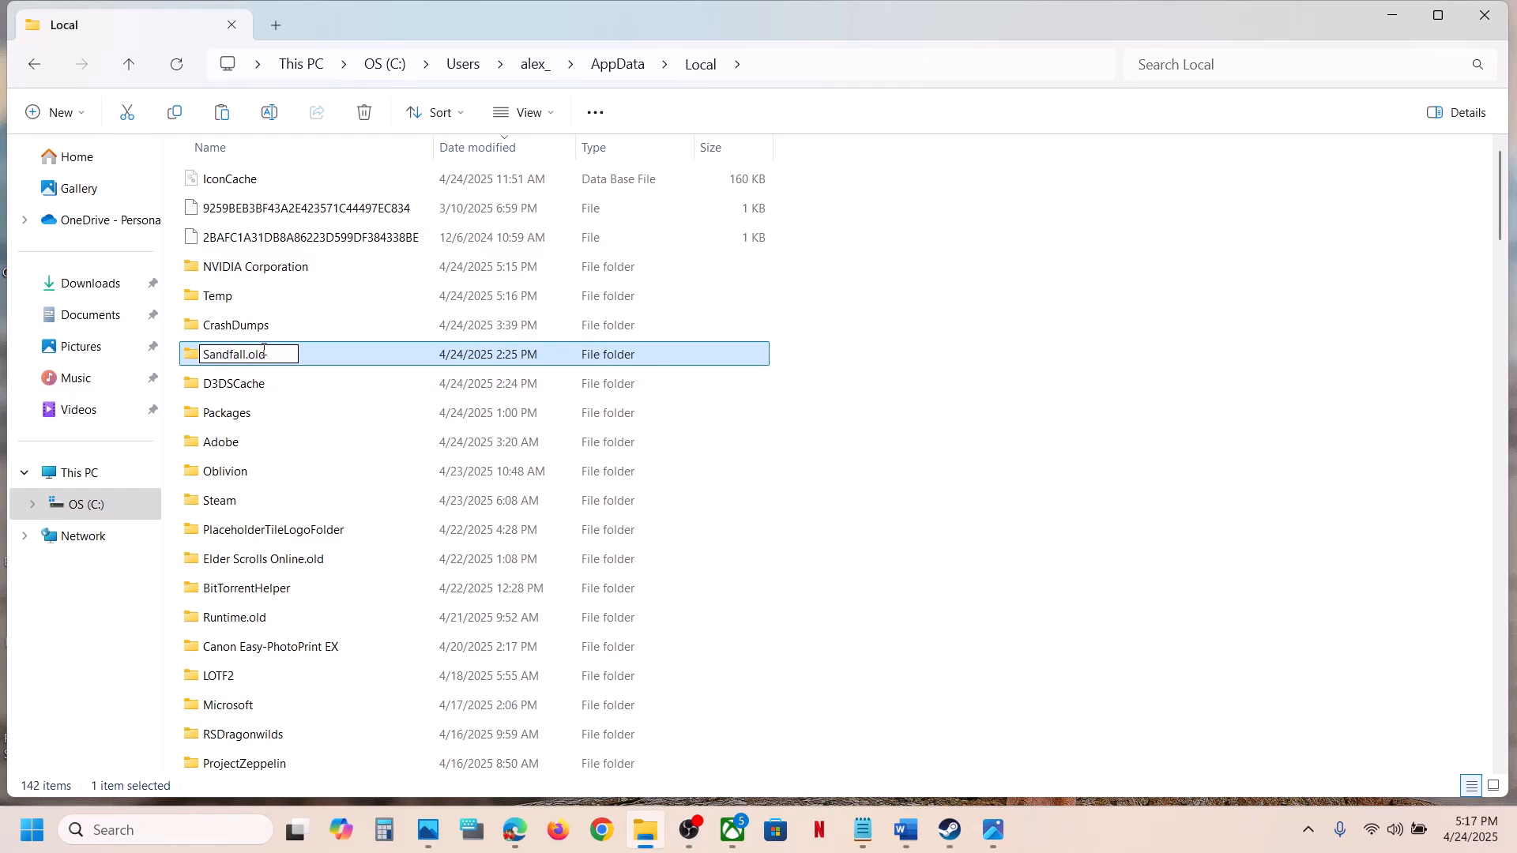
left_click(987, 462)
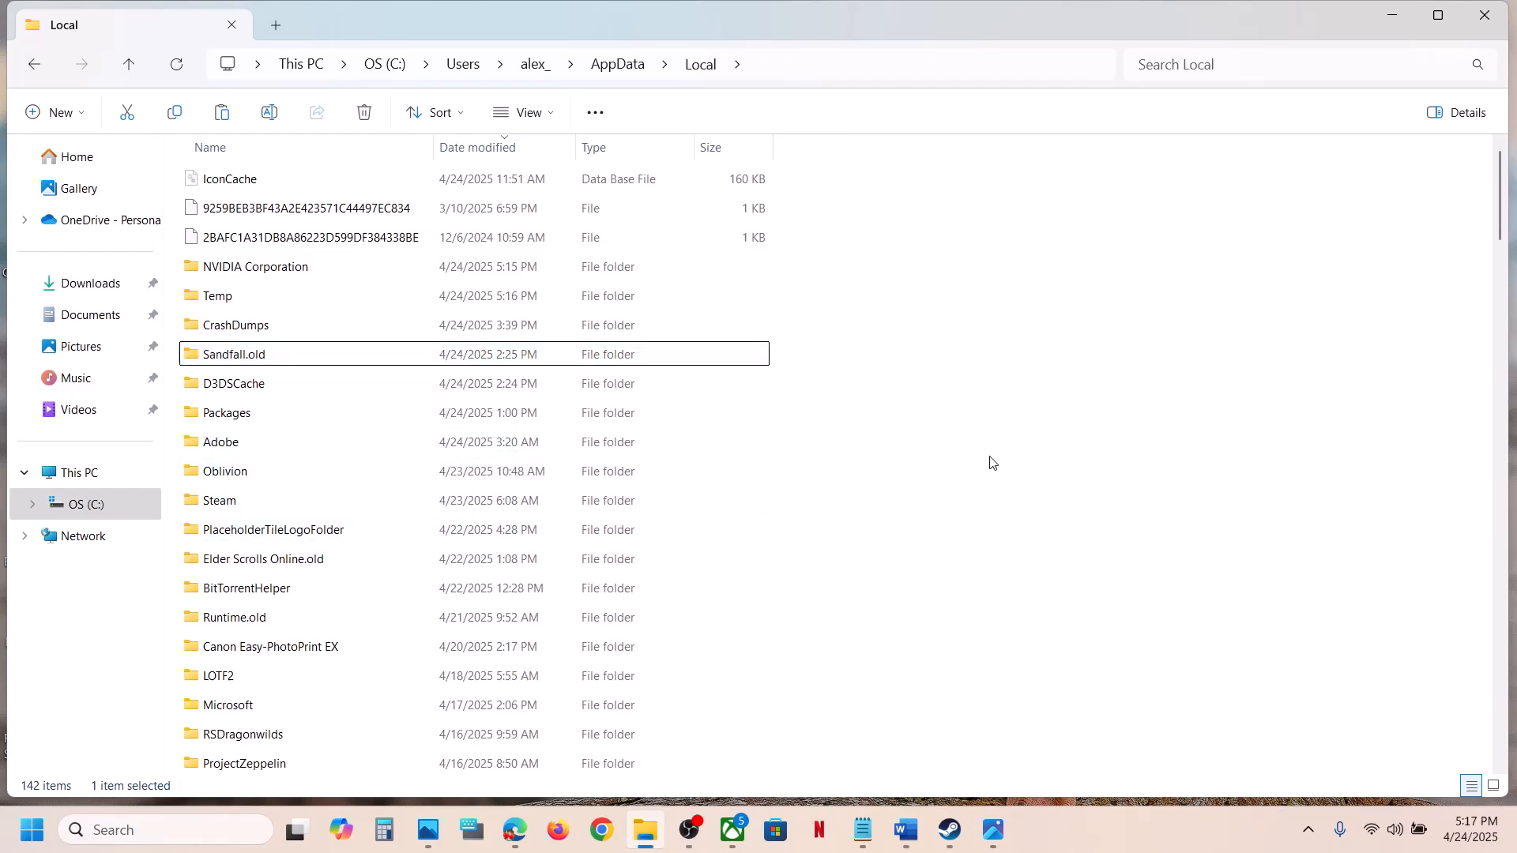
- Bring up the game's Steam page, return to the Word notes, and highlight the Step 8 advice on a clean graphics driver installation
left_click(940, 836)
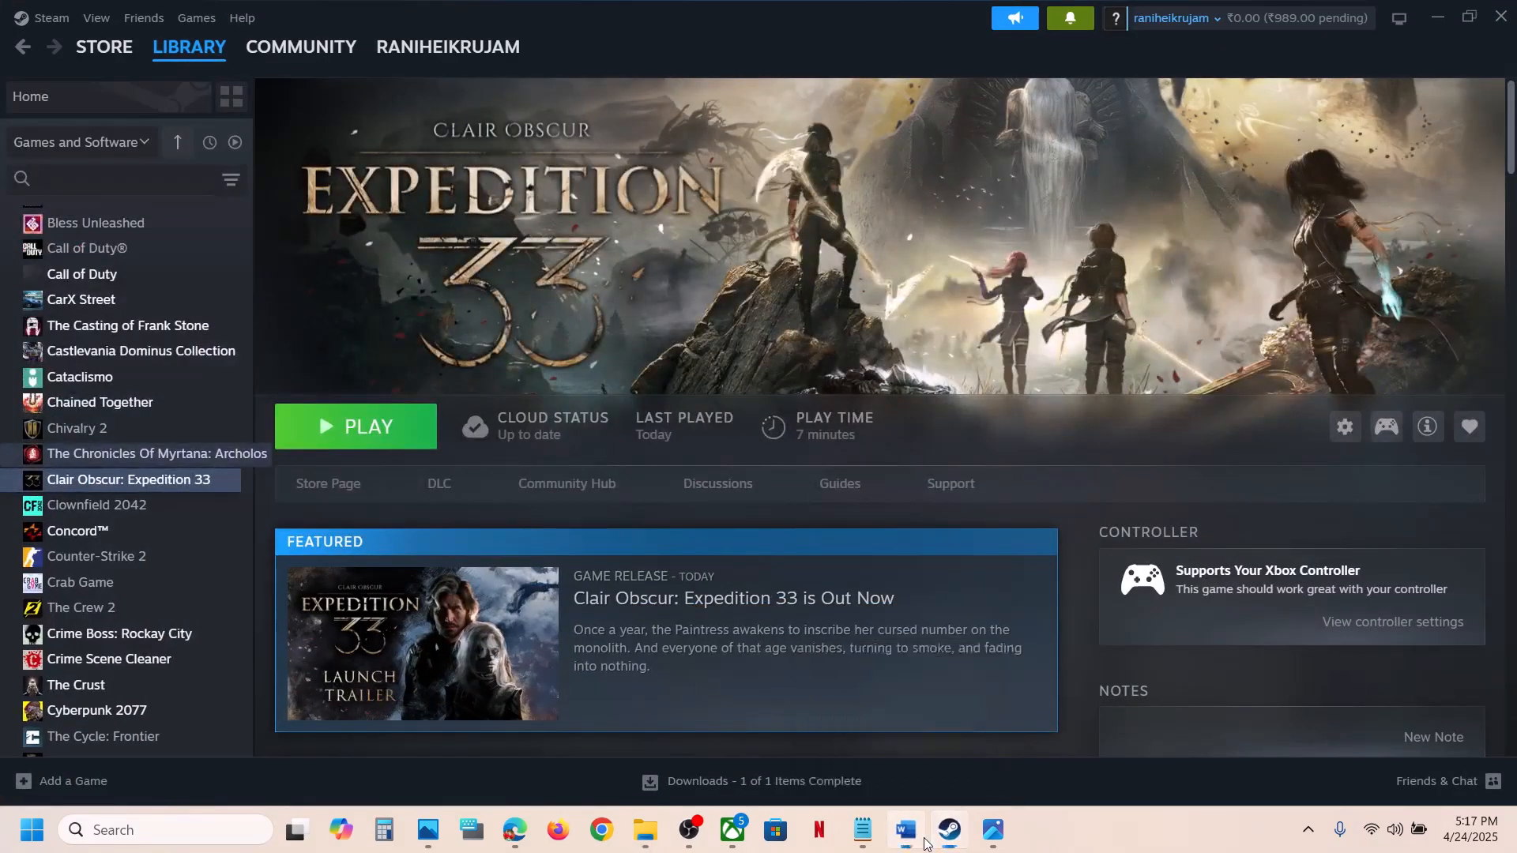
left_click(905, 831)
scroll(550, 492, "down", 3)
scroll(550, 493, "down", 1)
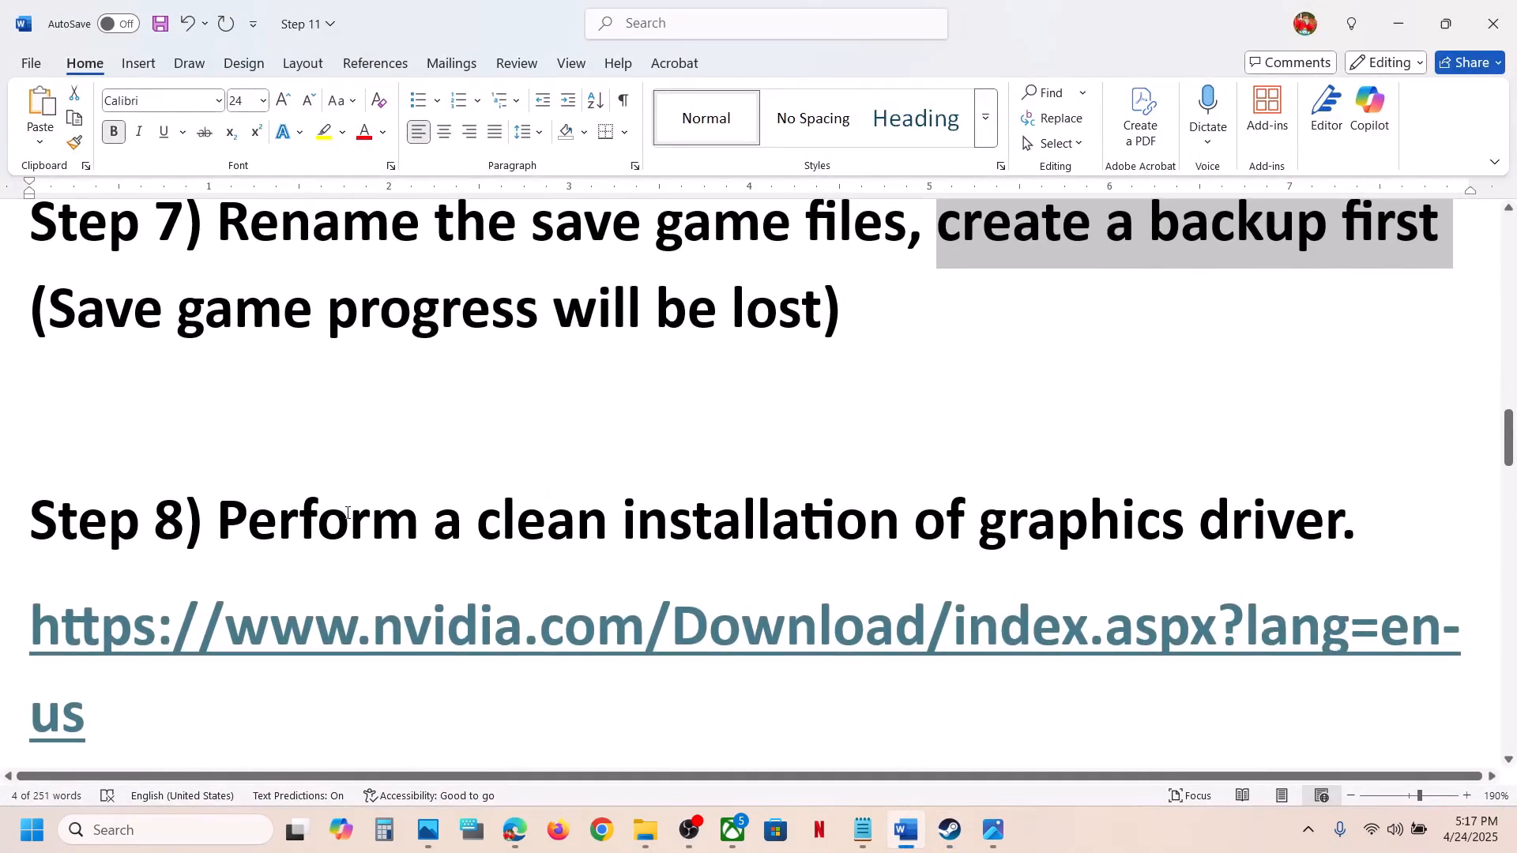
left_click_drag(434, 522, 1325, 522)
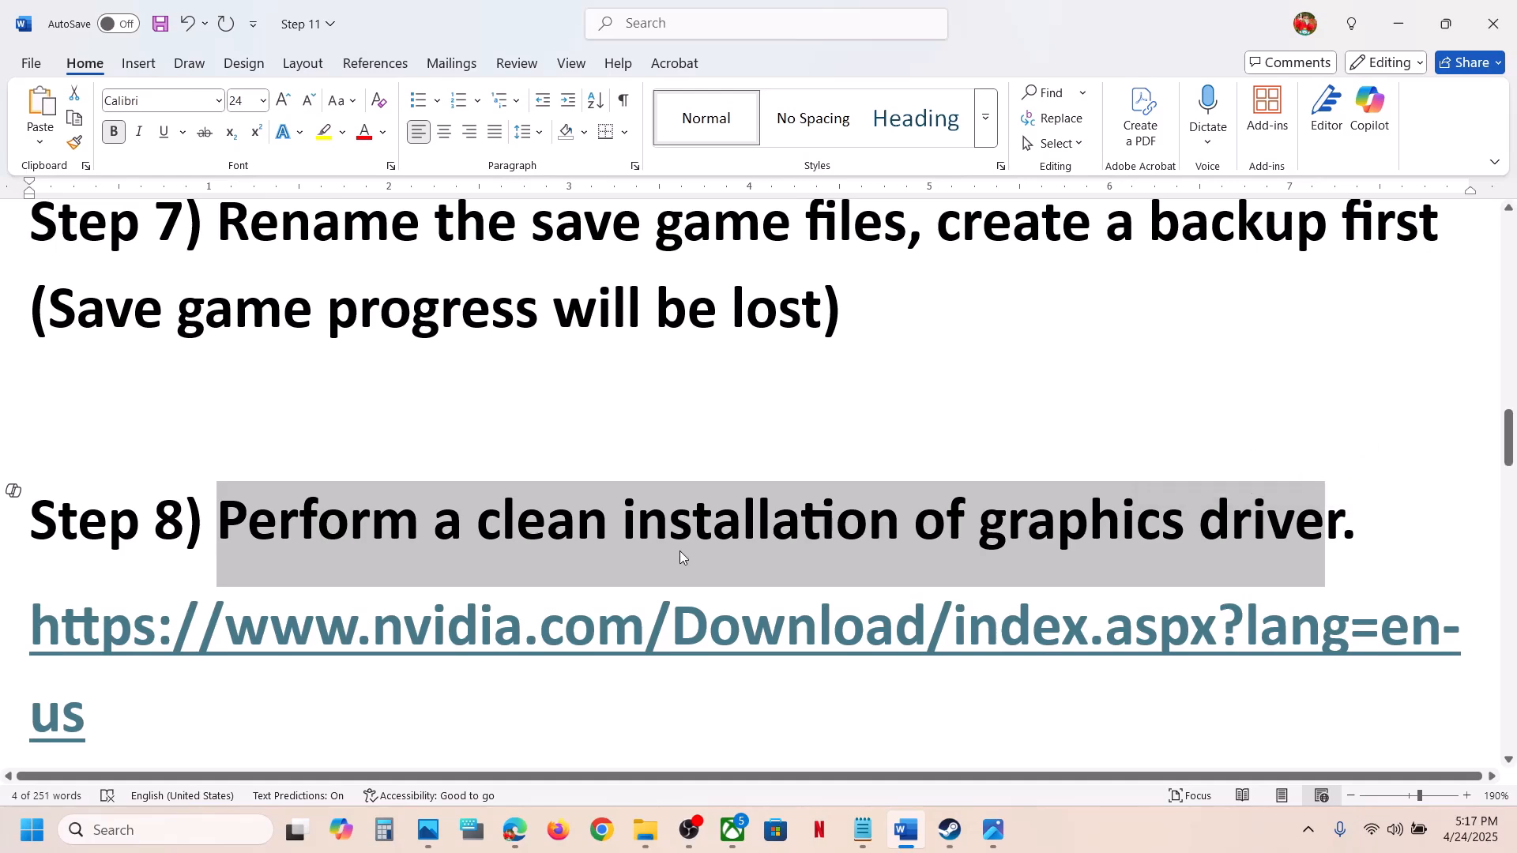
- Point out the NVIDIA driver download and AMD support links under Step 8 by selecting them
scroll(680, 552, "down", 3)
triple_click(126, 518)
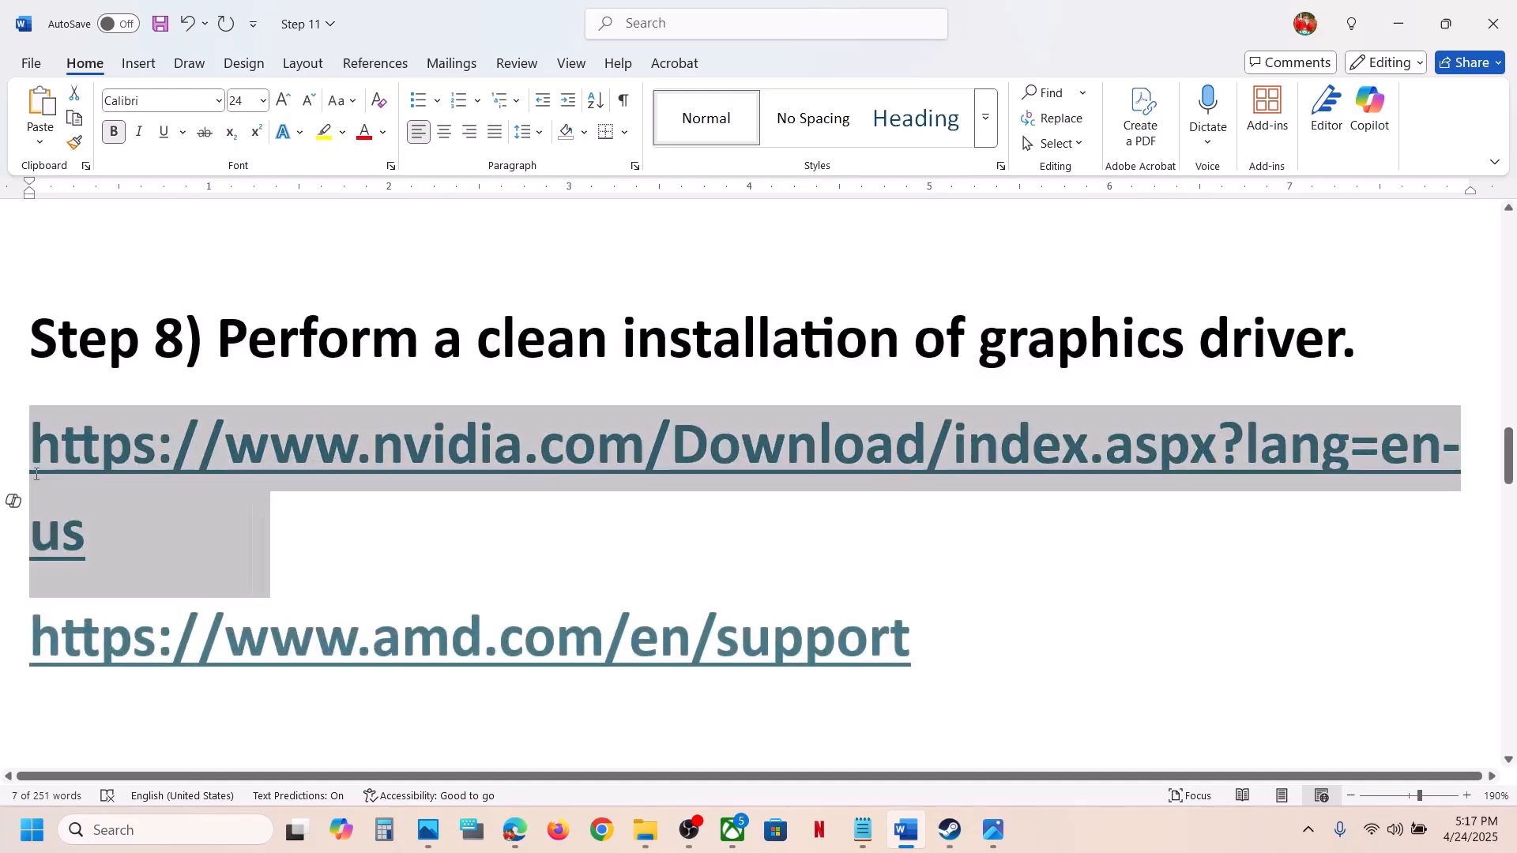
double_click(953, 671)
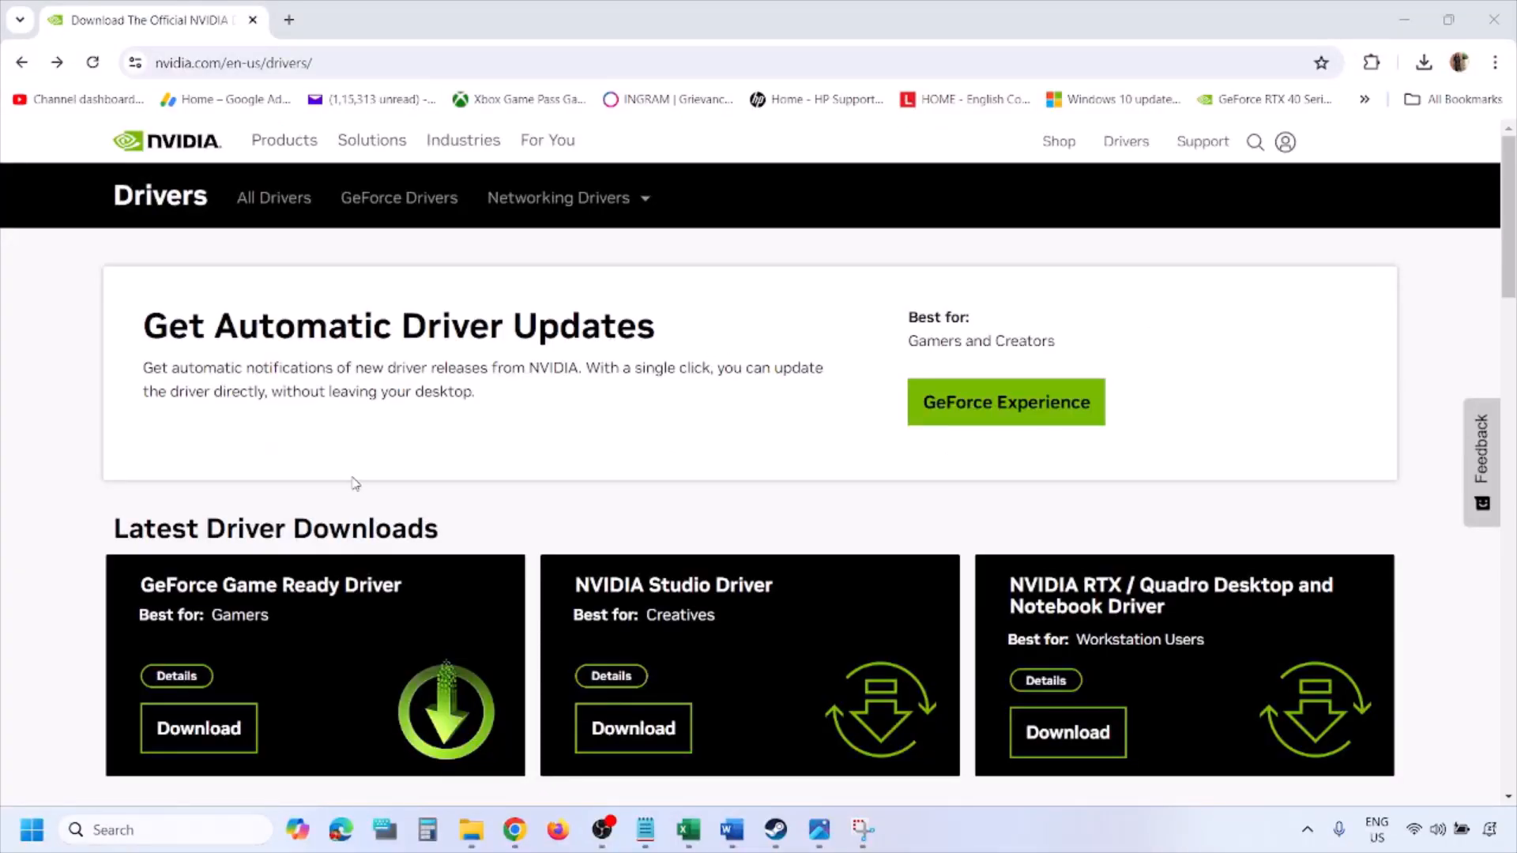
- Search NVIDIA's driver page for the GeForce RTX 3050 Laptop GPU on Windows 11, and open the driver results image 1.png
scroll(355, 484, "down", 8)
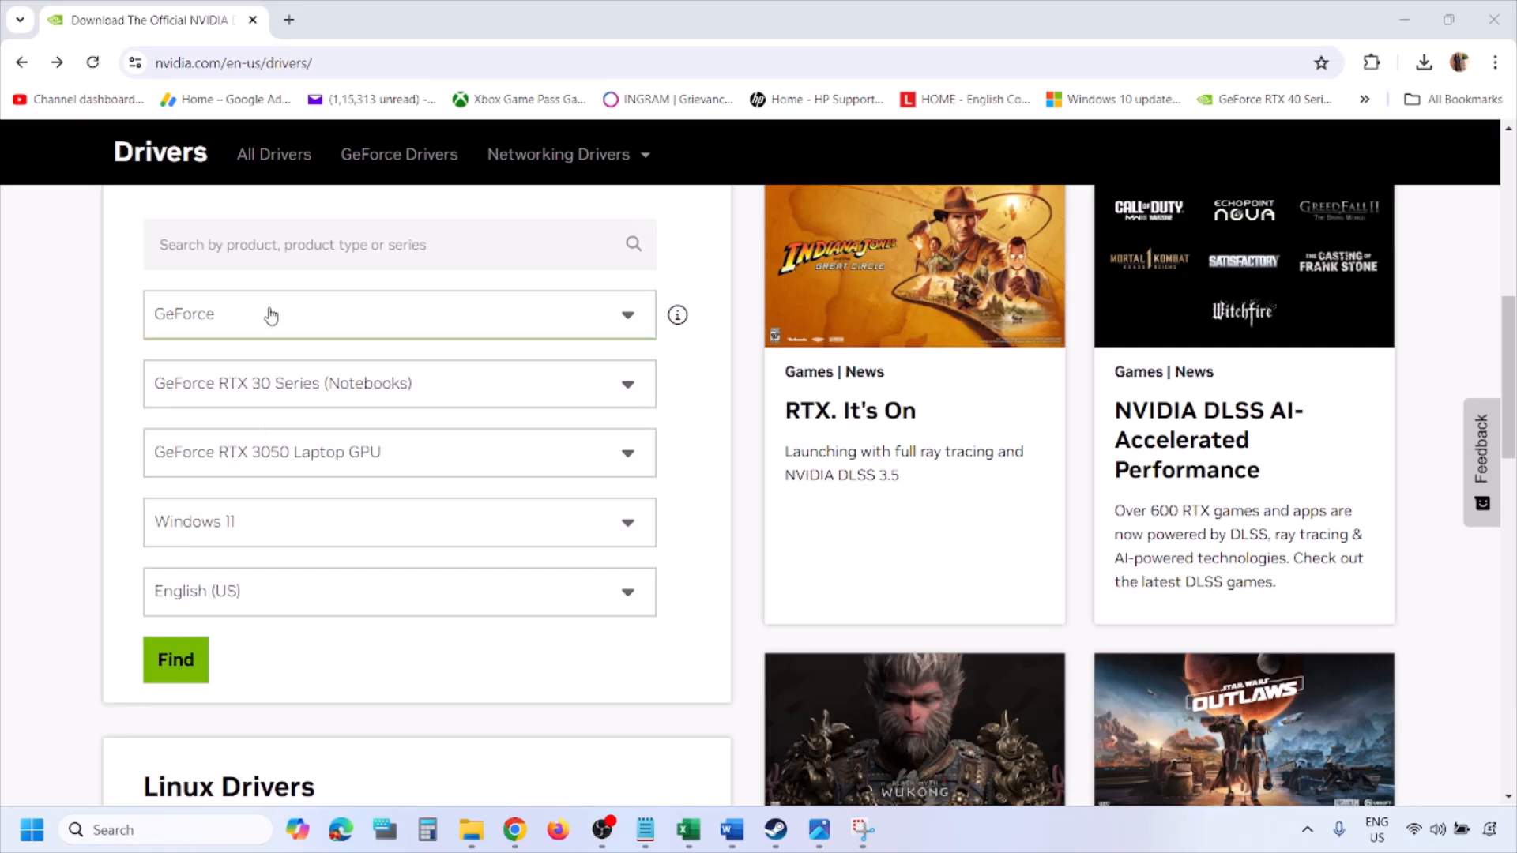
left_click(252, 527)
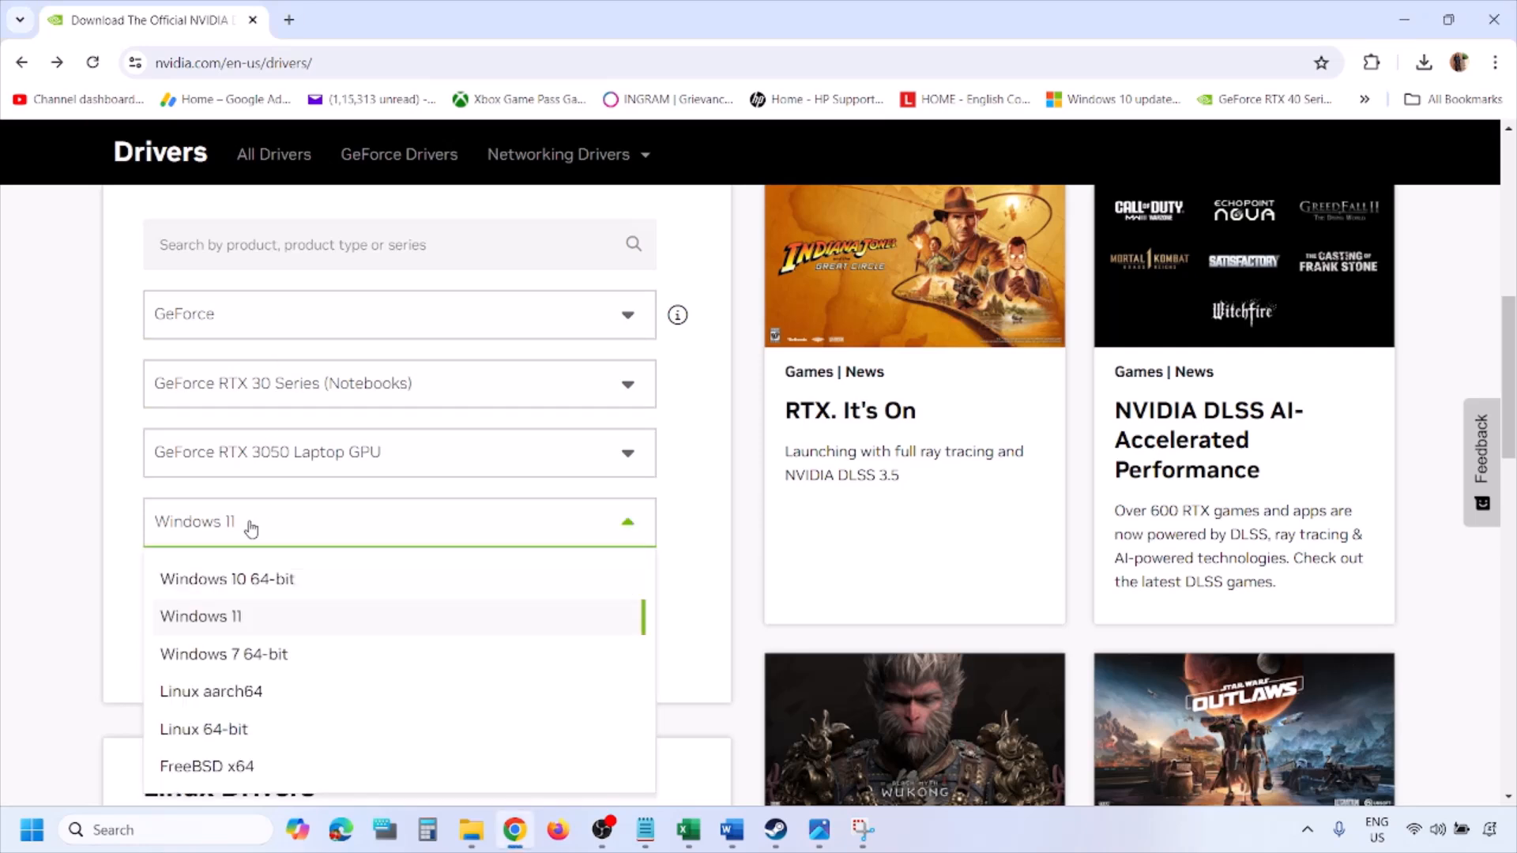
left_click(221, 624)
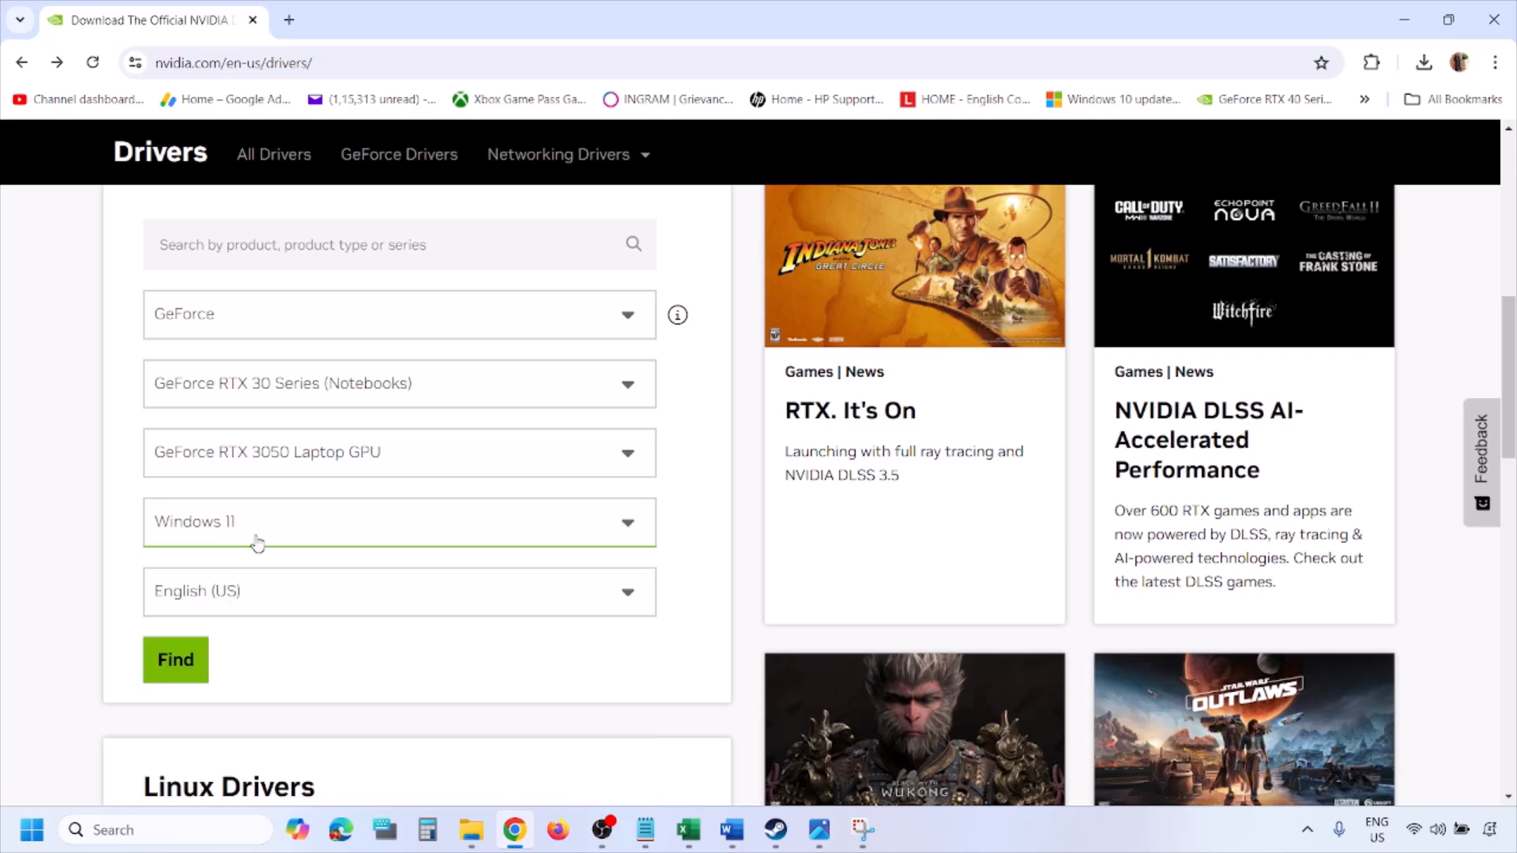
left_click(181, 668)
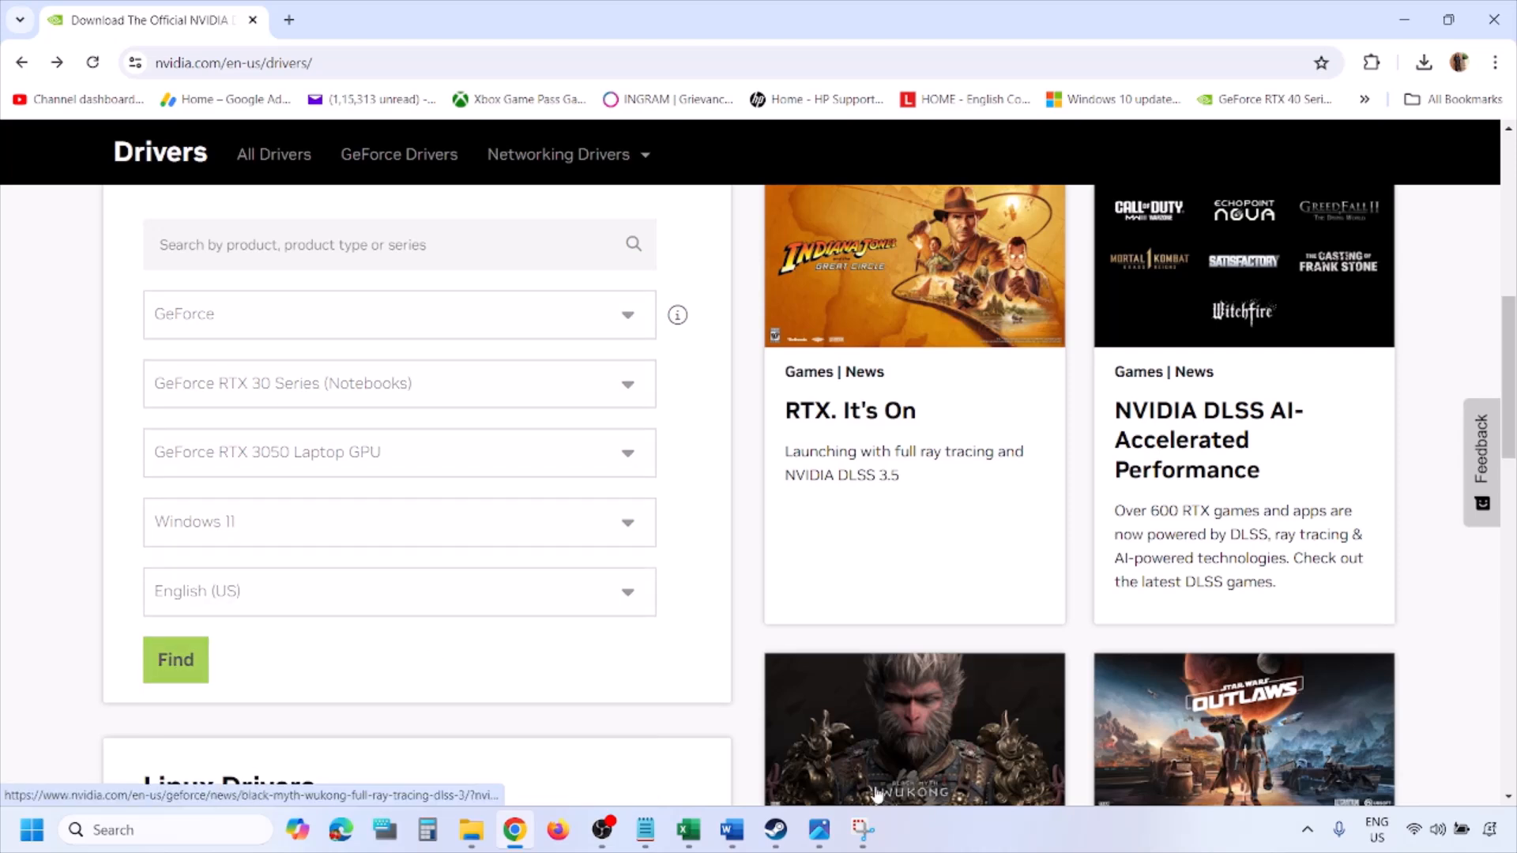
left_click(821, 841)
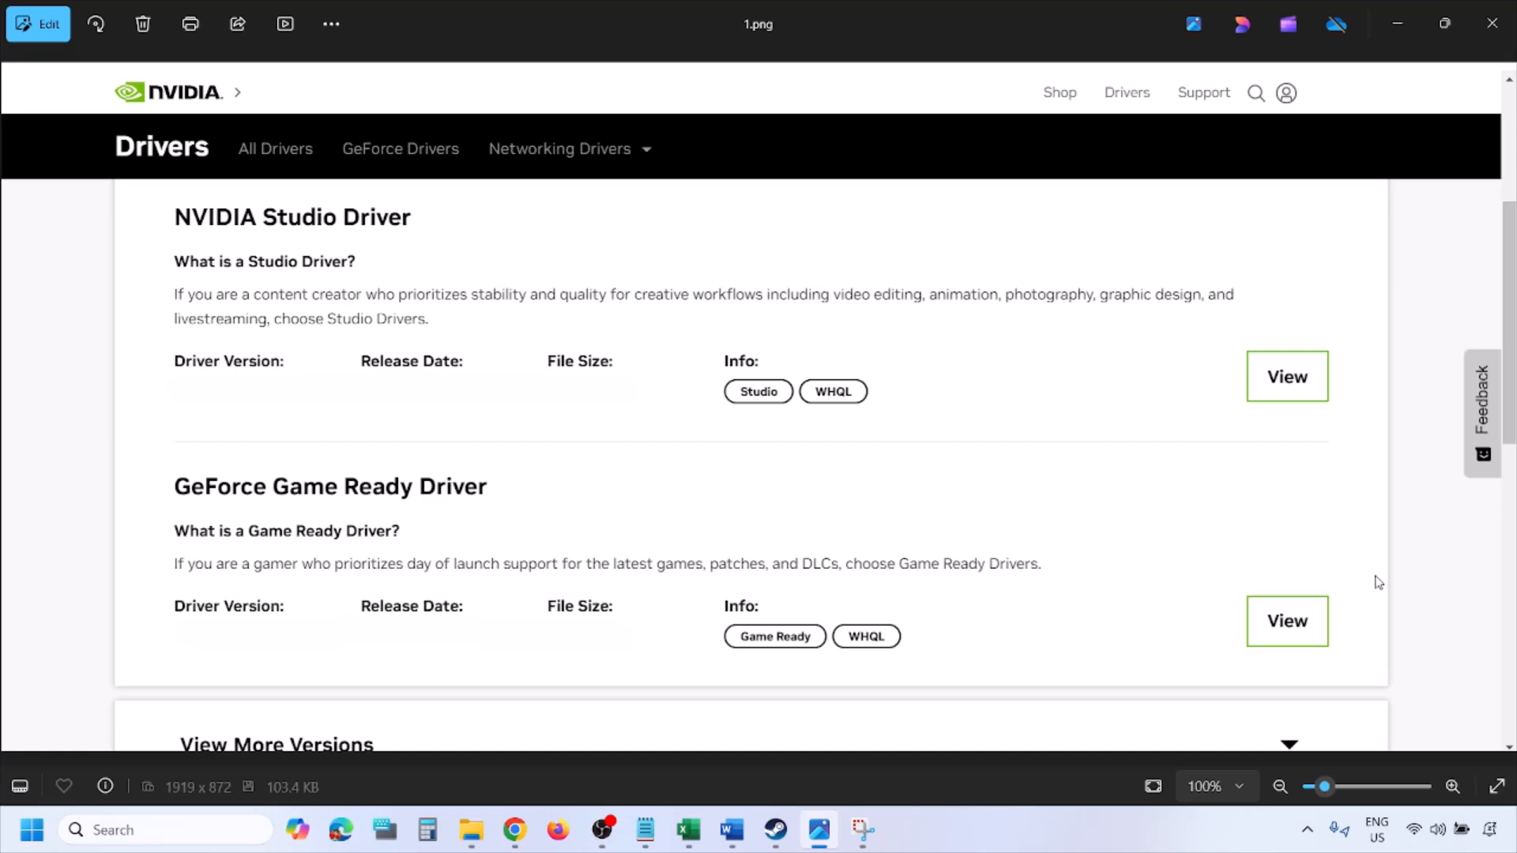
- Review the driver installation images 2.png through 5.png, covering the download page, Custom (Advanced) option and Perform a clean installation setting
key("Right")
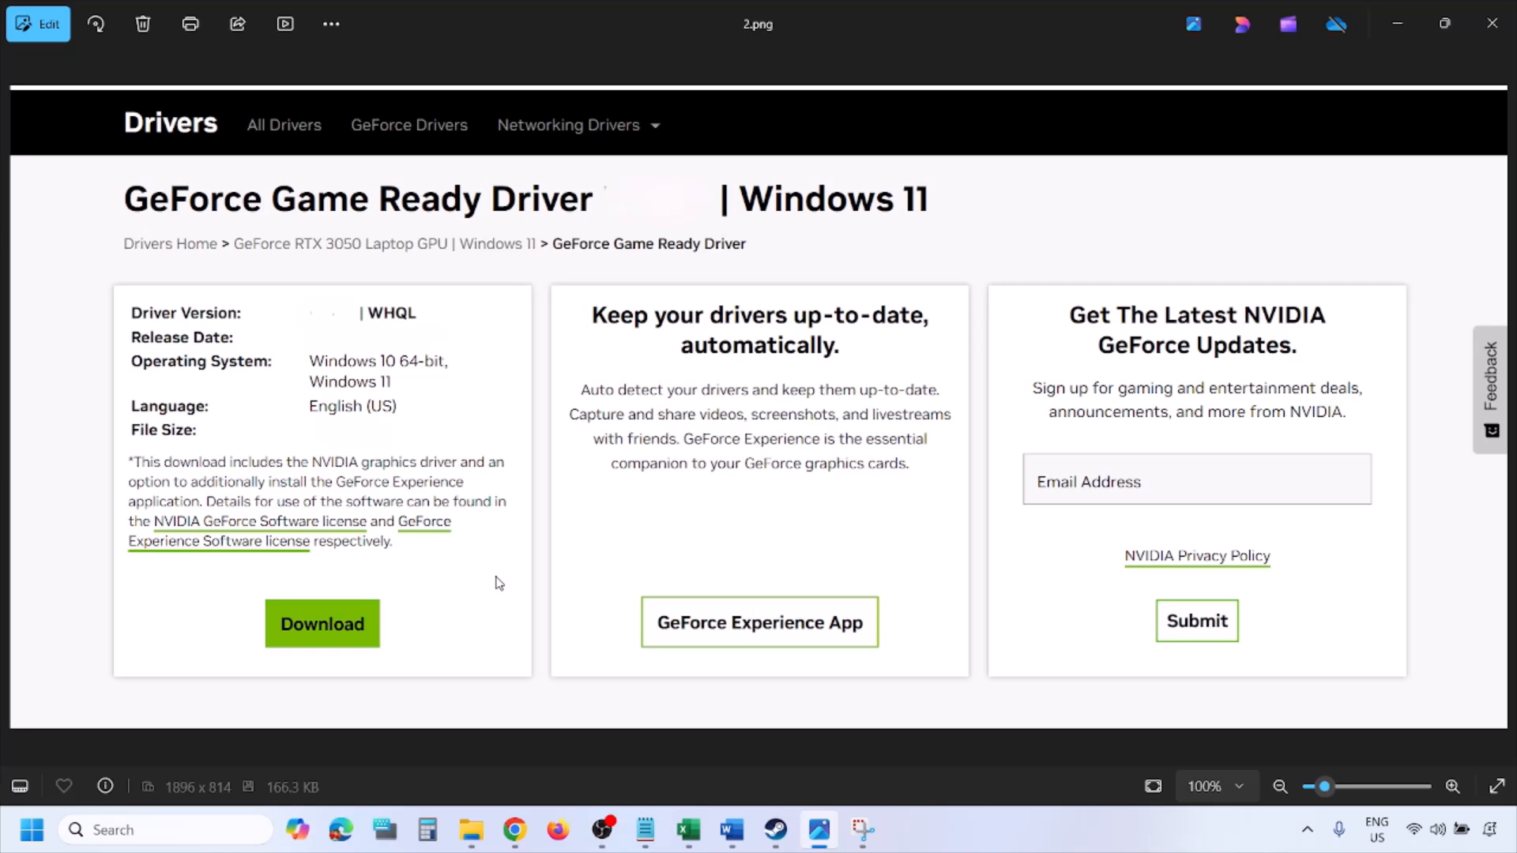
key("Right")
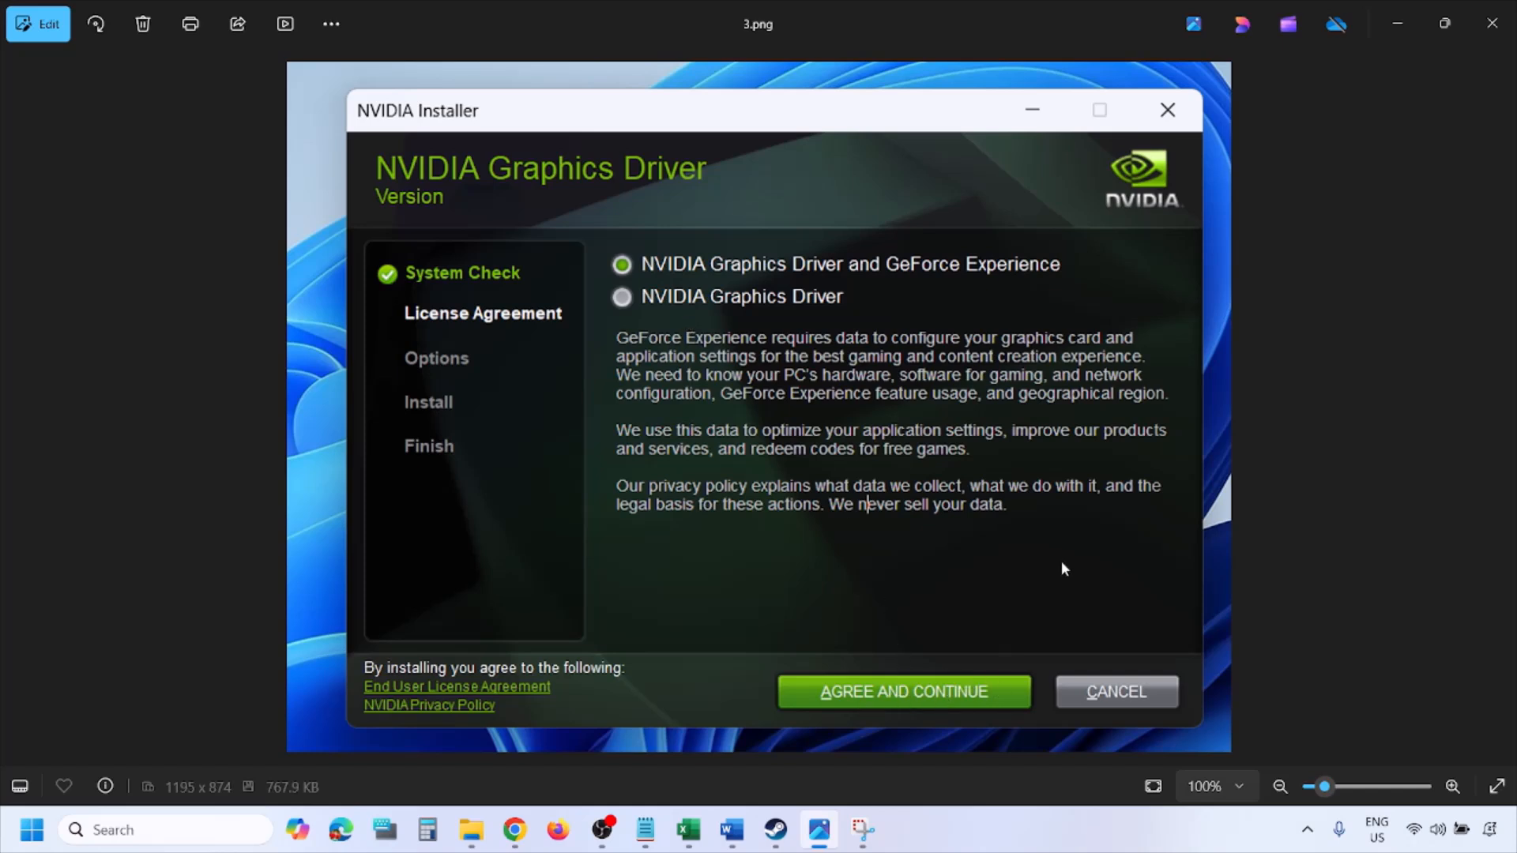
key("Right")
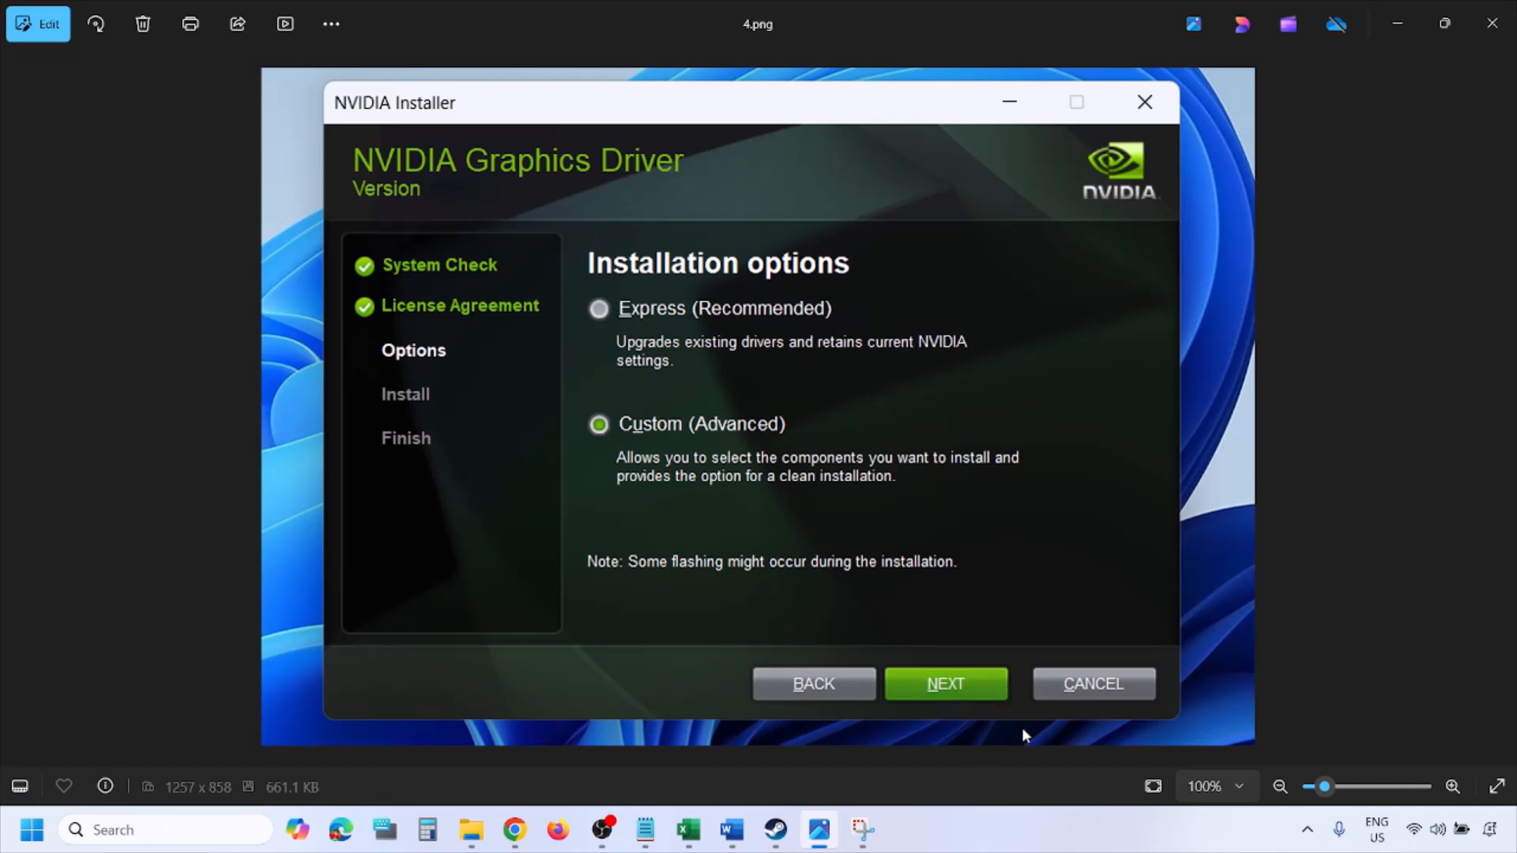
key("Right")
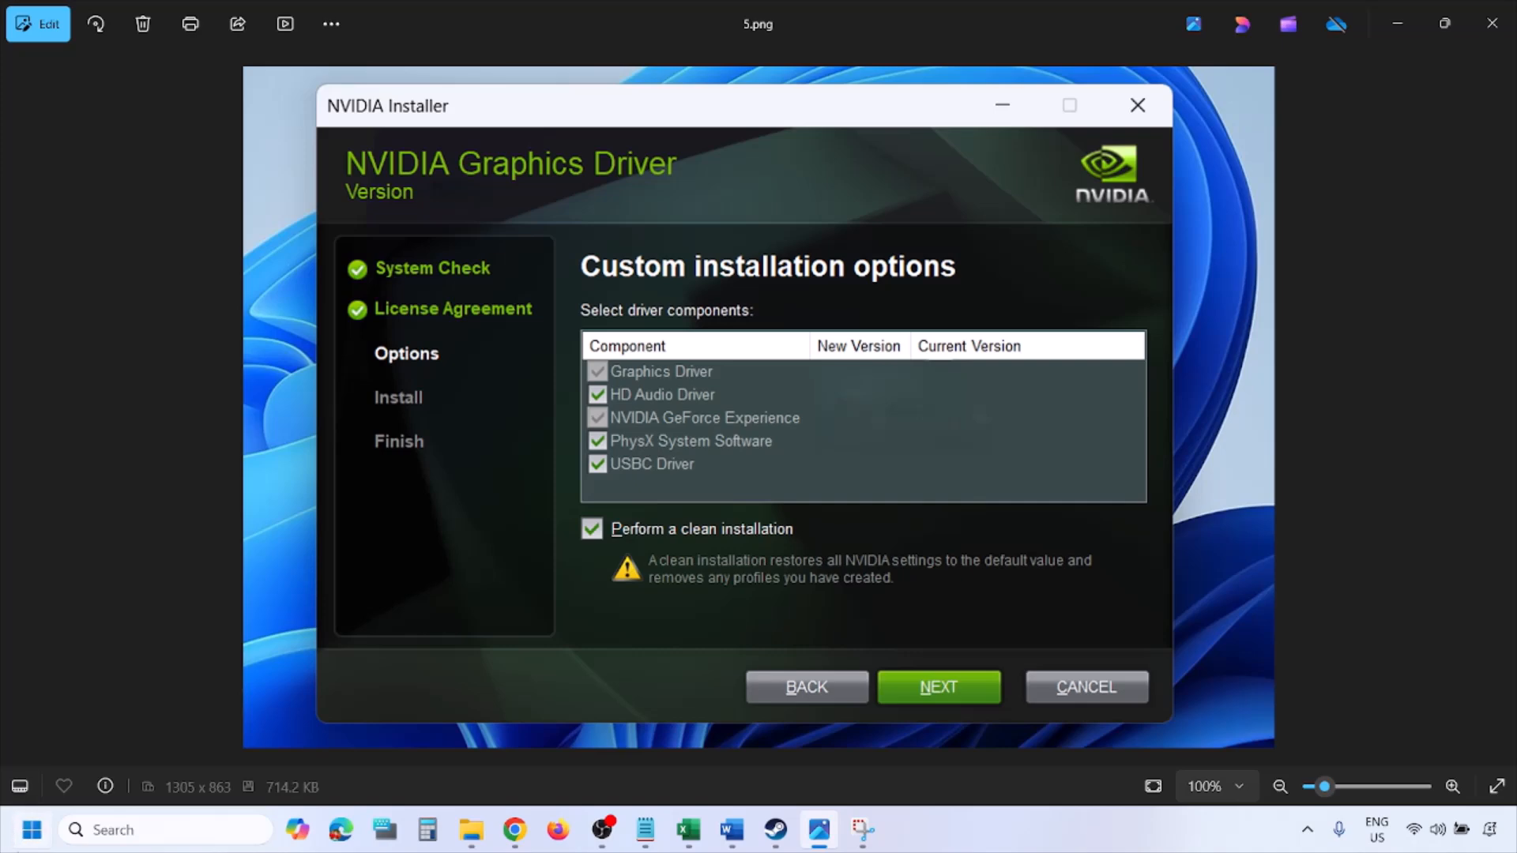
left_click(31, 830)
left_click(582, 770)
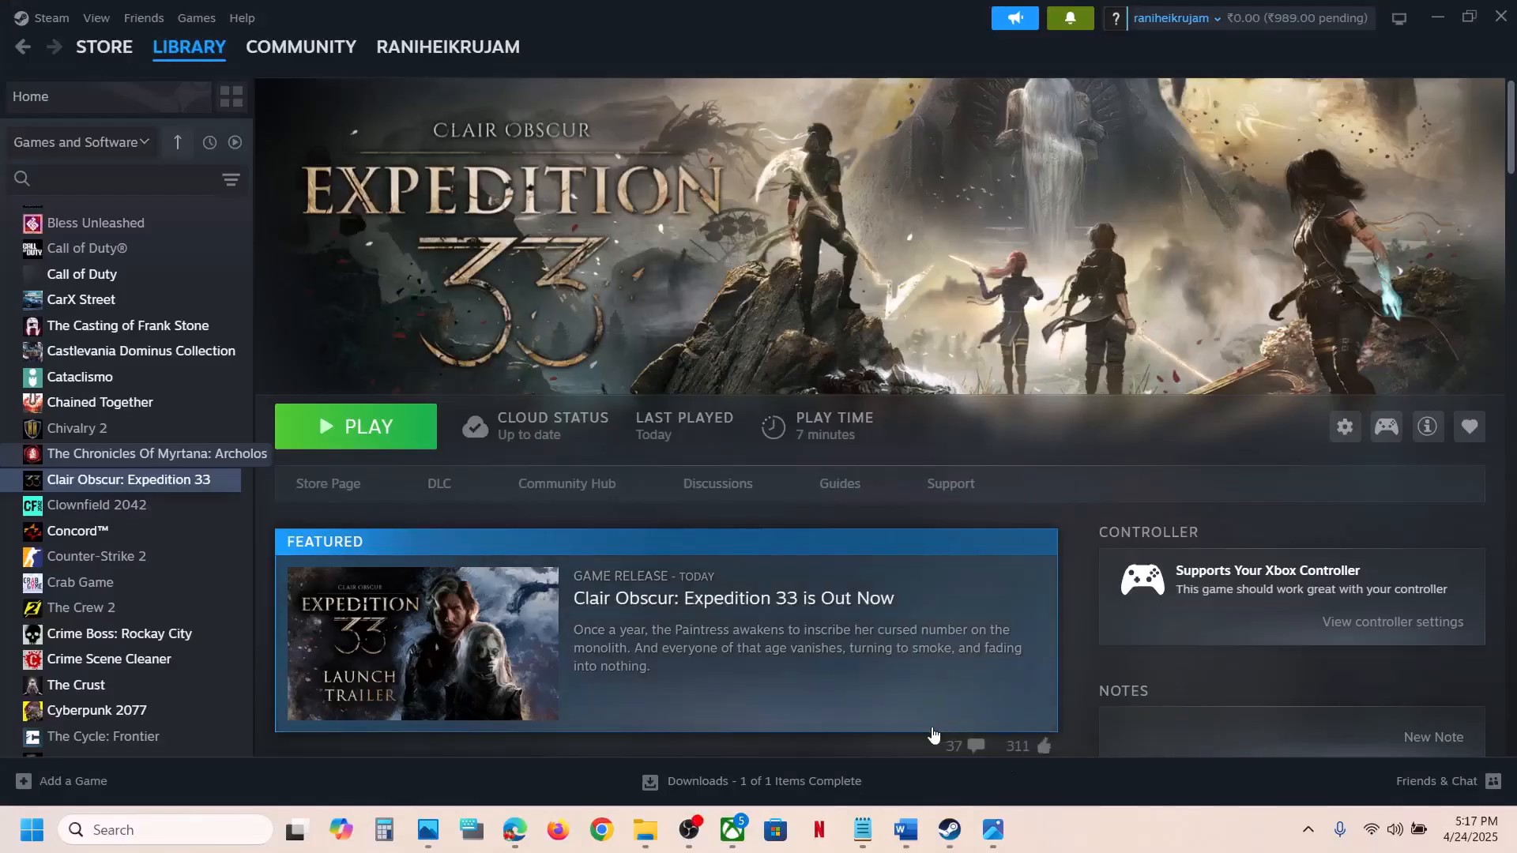
- Return to the Word notes and highlight the AMD support link under Step 8
left_click(906, 830)
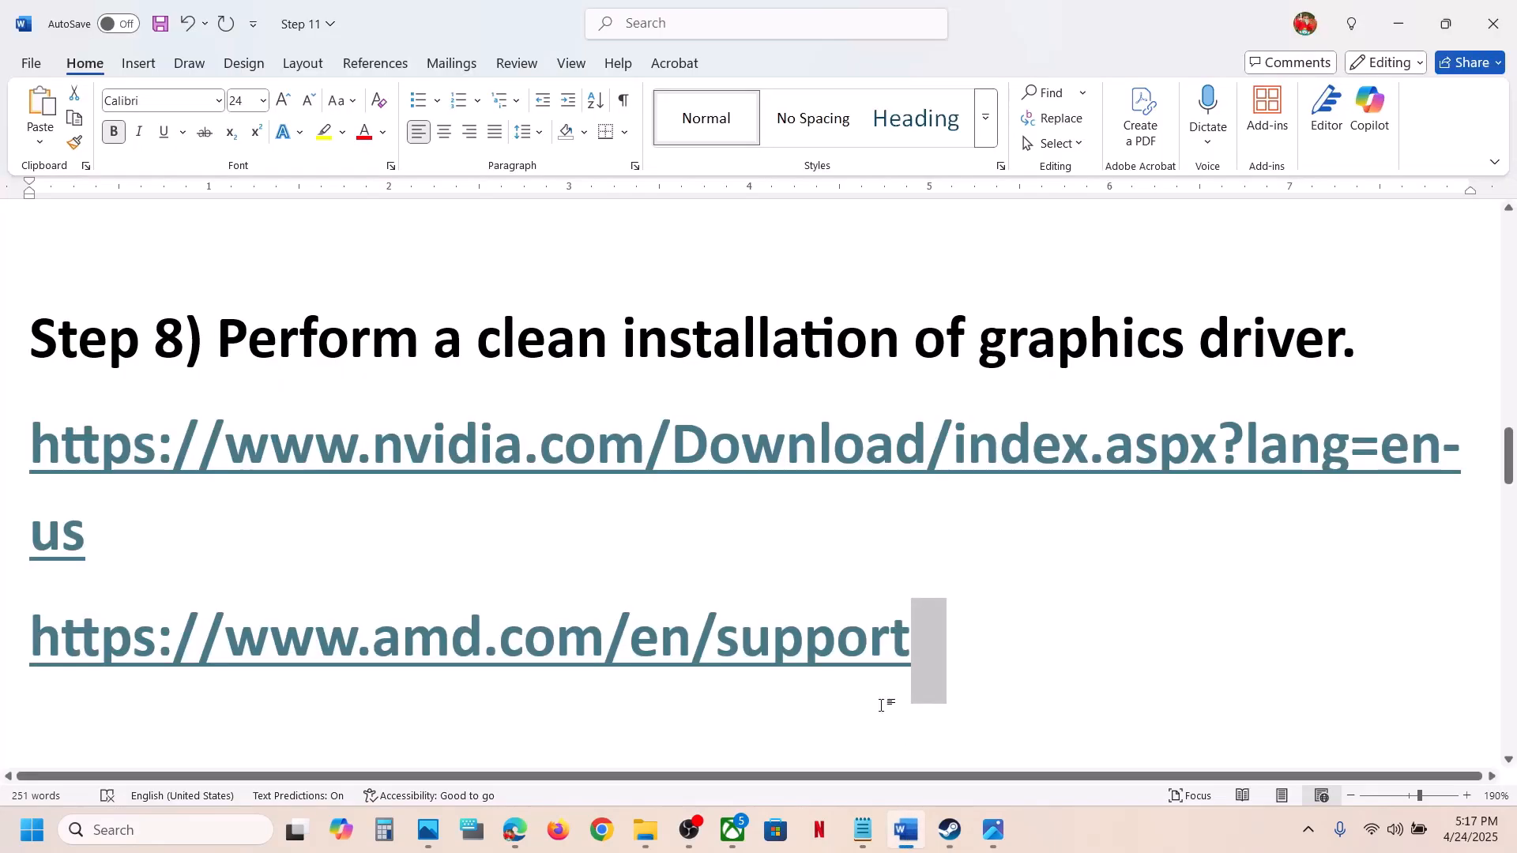
left_click_drag(245, 653, 889, 636)
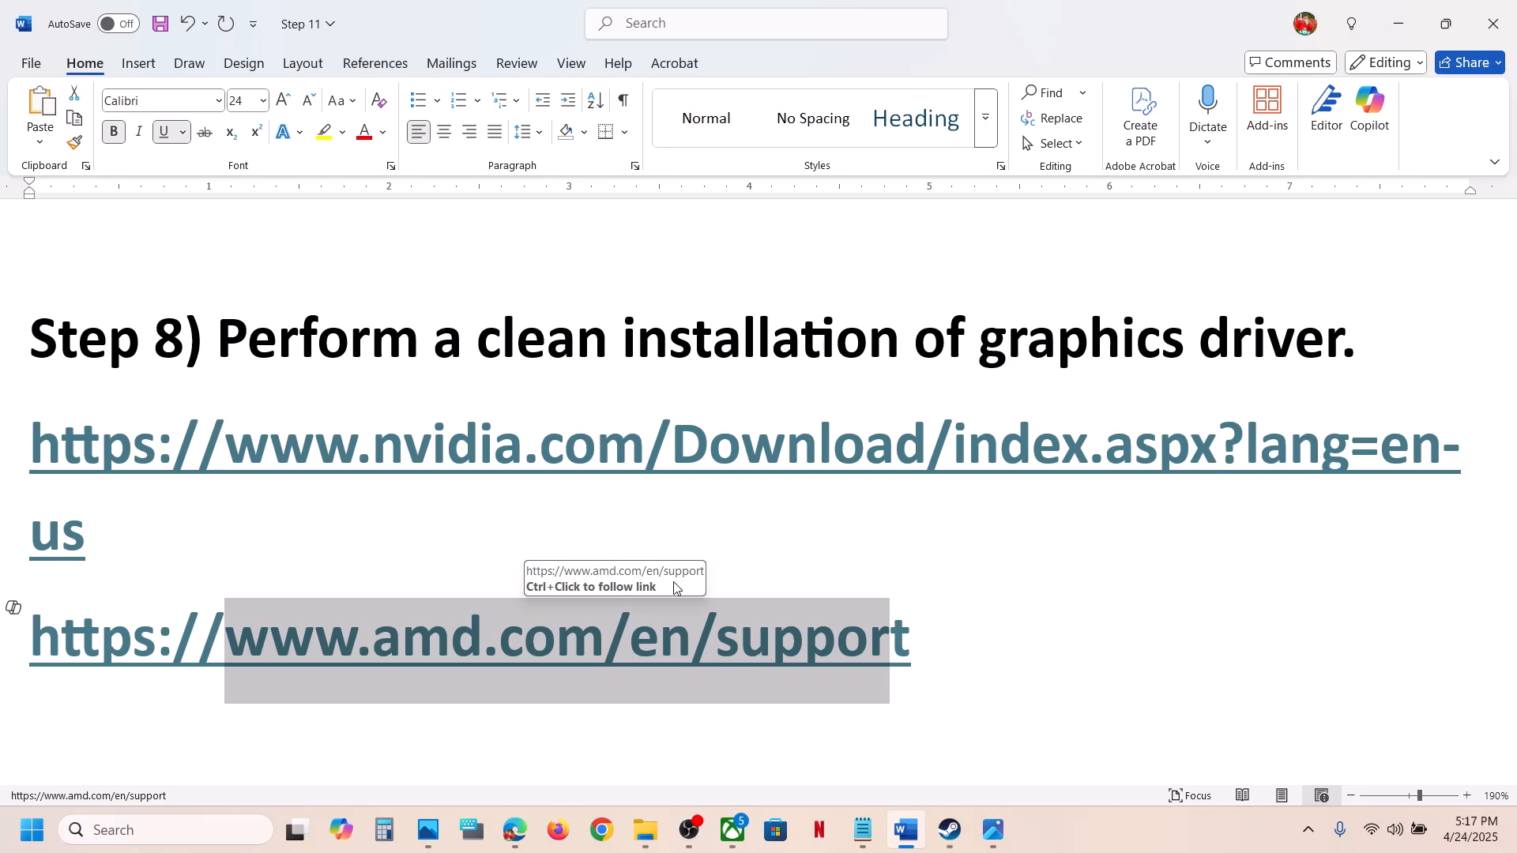
- Copy the word "graphics" from the Step 9 heading and use it in a Windows search to open Graphics settings
scroll(353, 604, "down", 2)
scroll(353, 603, "down", 1)
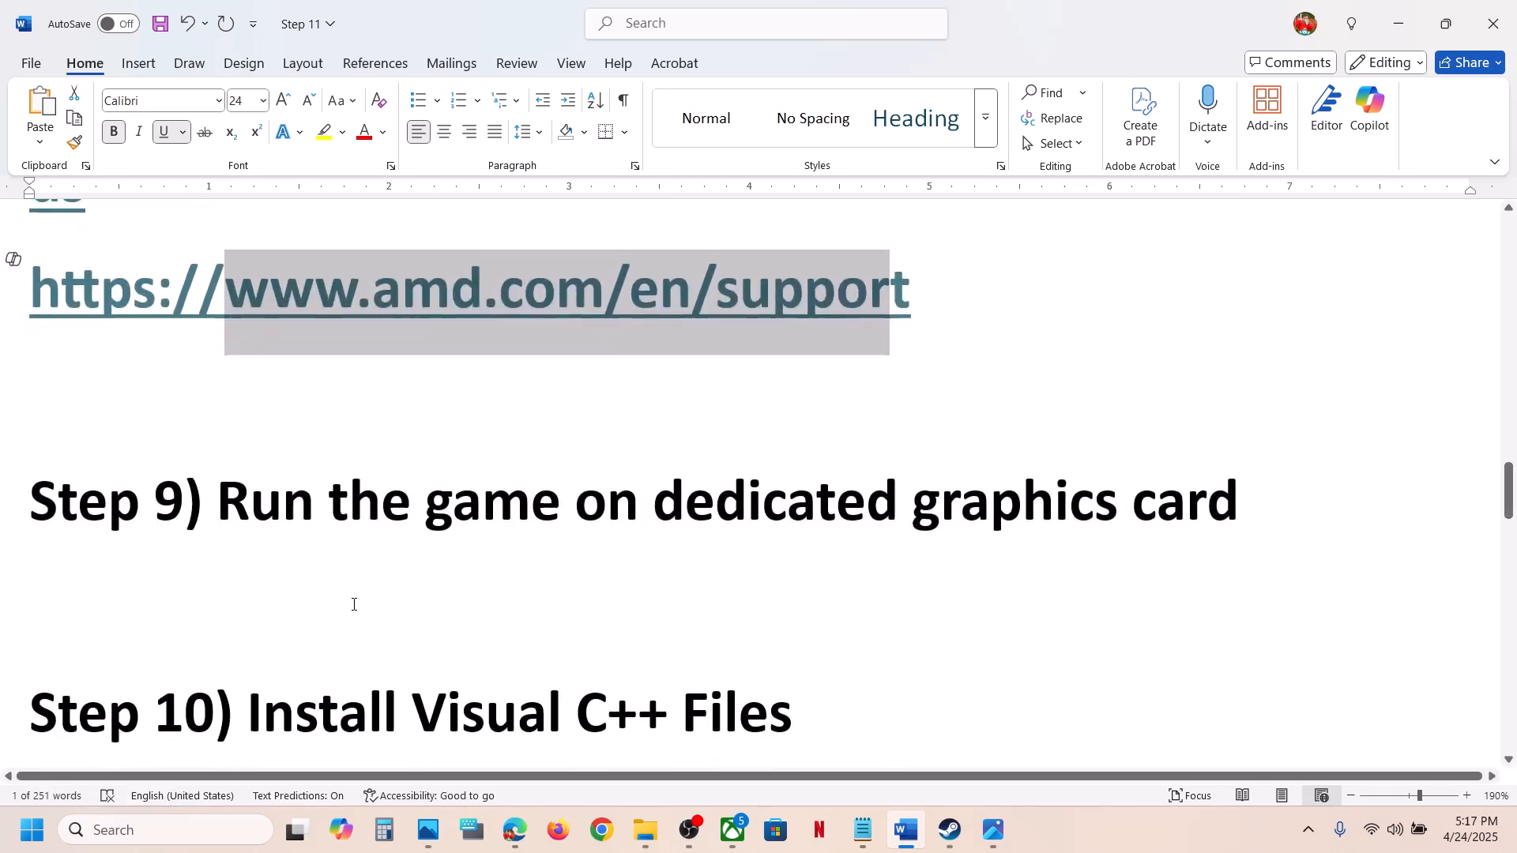
scroll(352, 604, "up", 1)
left_click(1023, 650)
double_click(1024, 649)
key("ctrl+c")
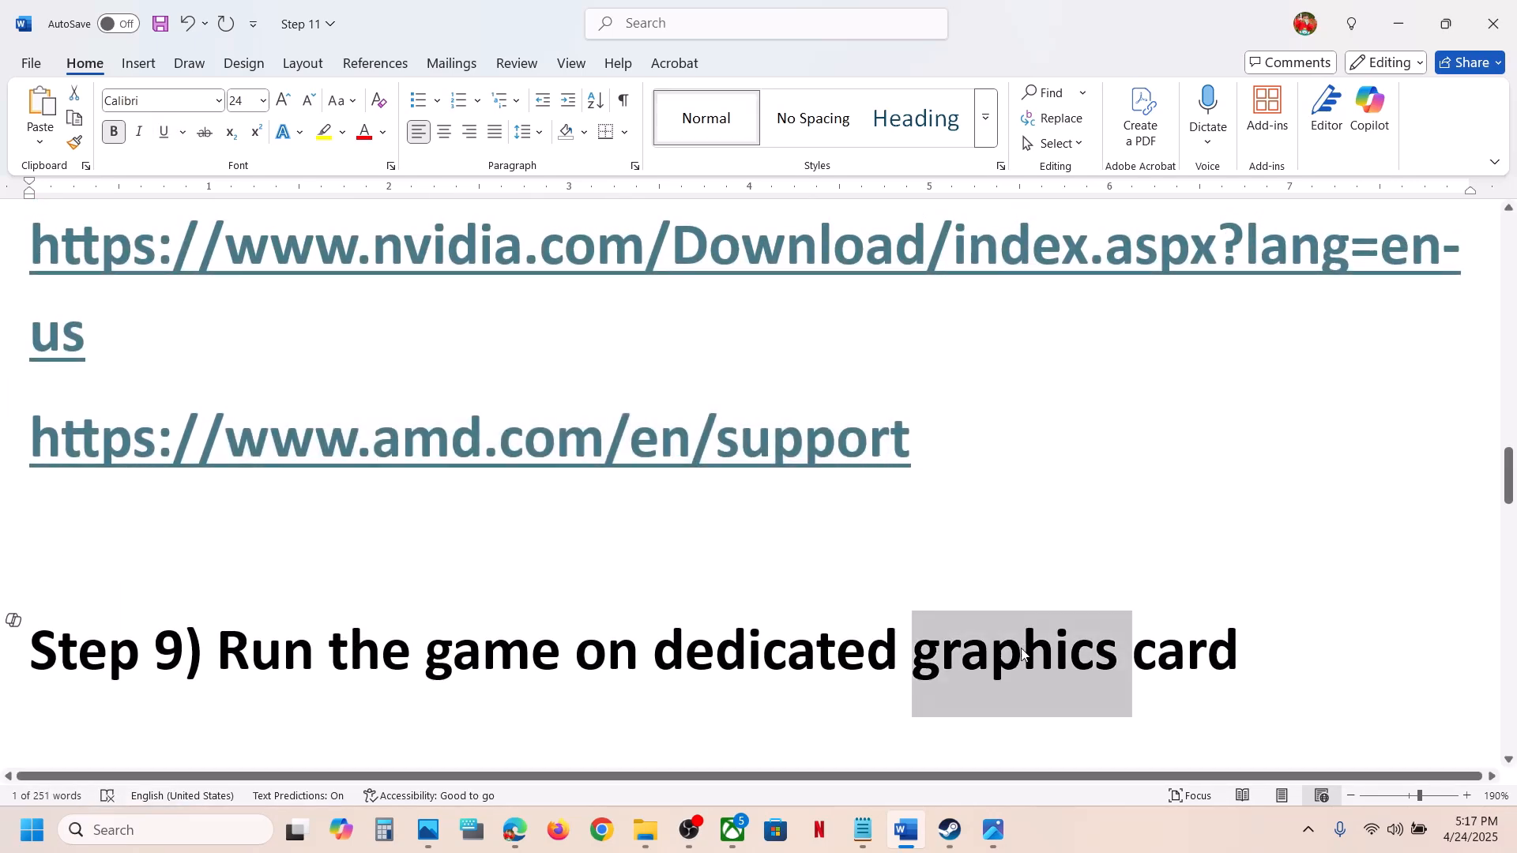
left_click(198, 838)
key("ctrl+v")
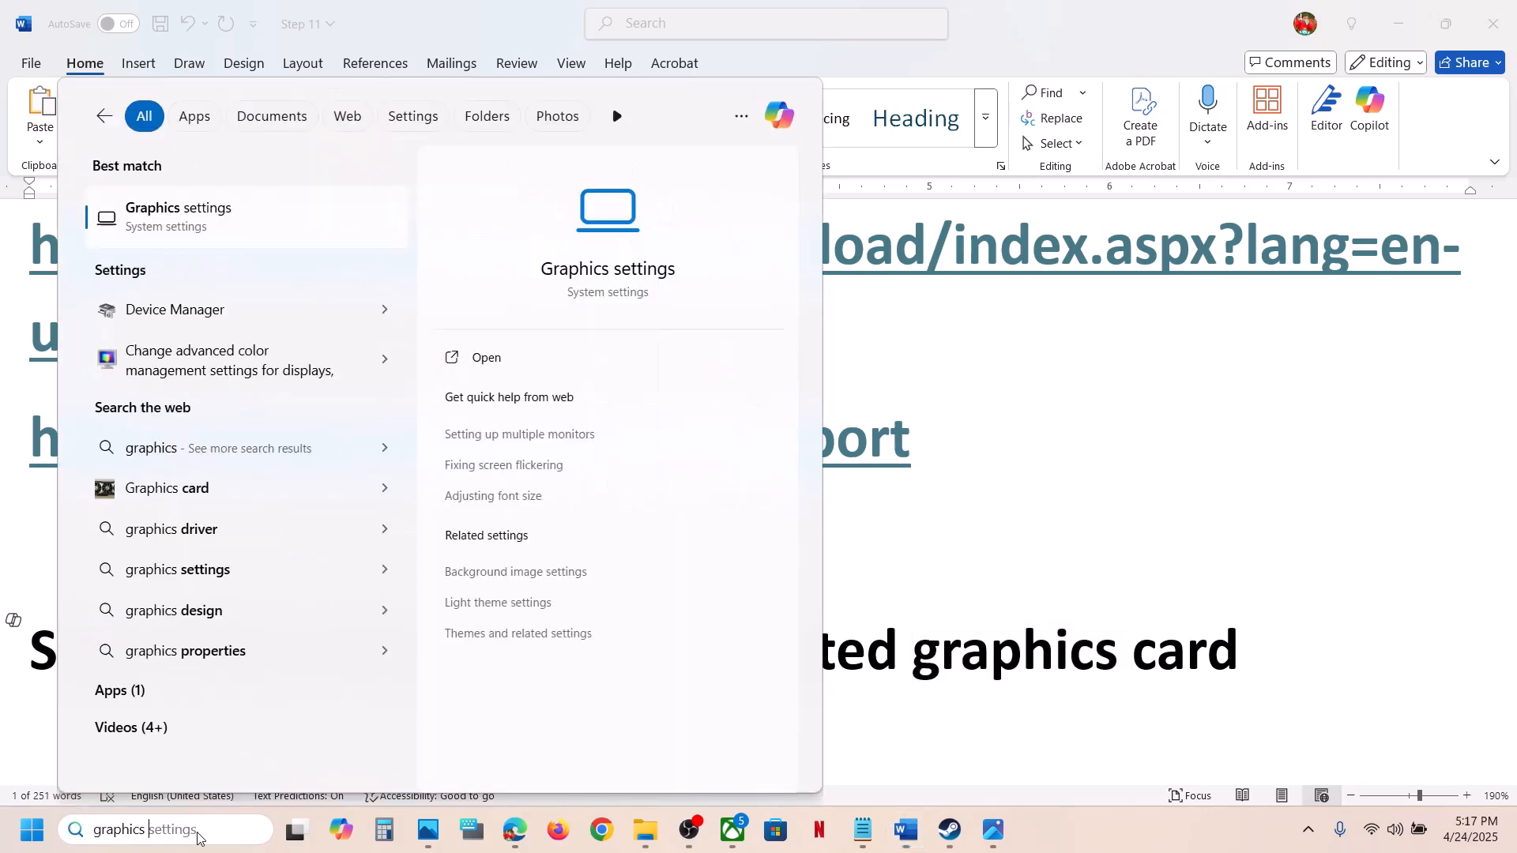
left_click(273, 210)
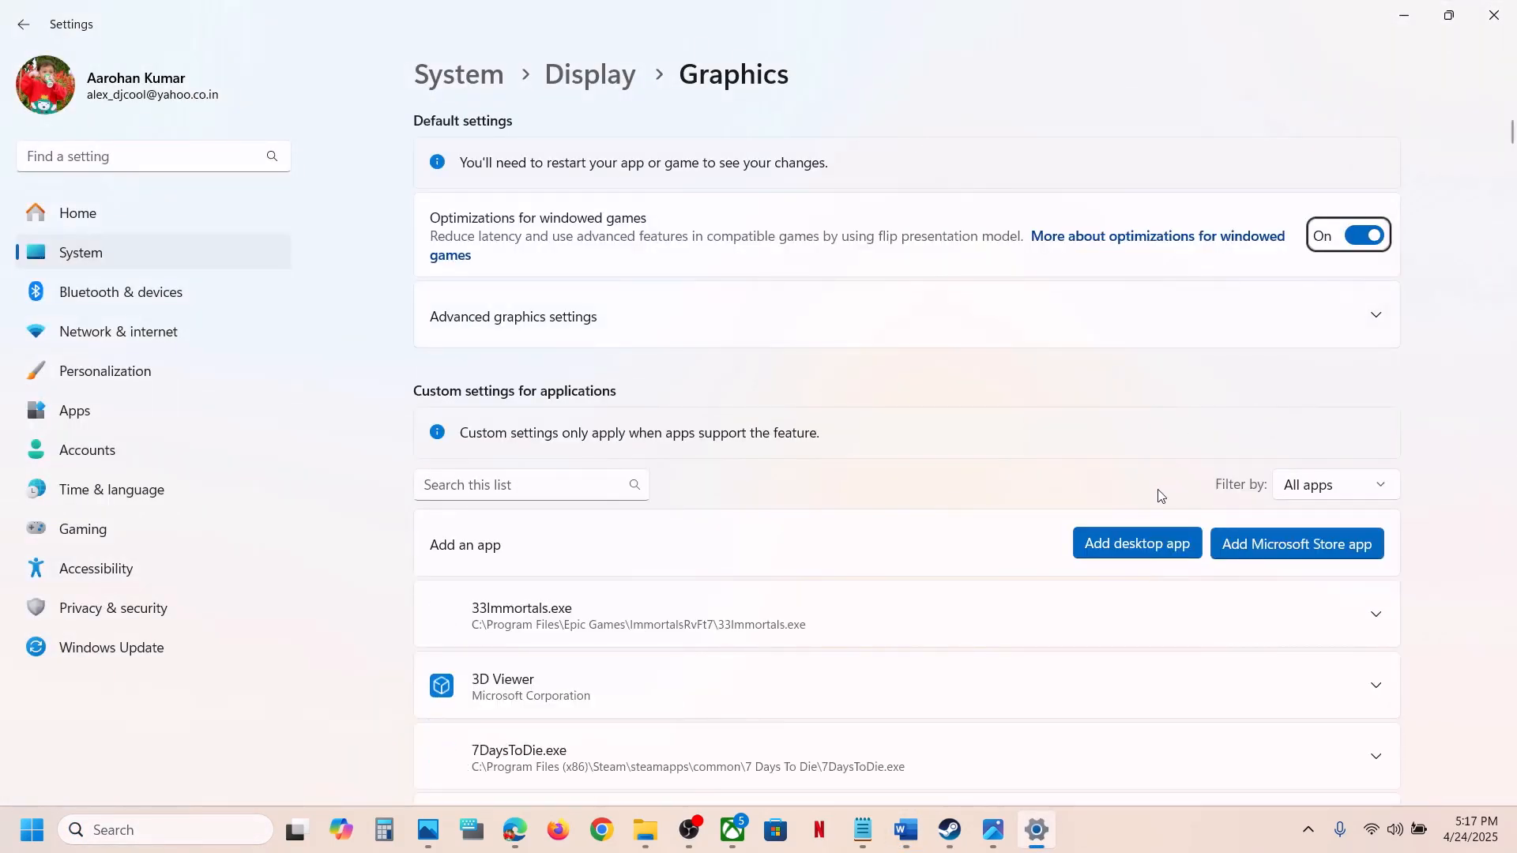
- Add the desktop app Expedition33_Steam from the steamapps\common\Expedition 33 folder to the custom graphics settings list
left_click(1135, 543)
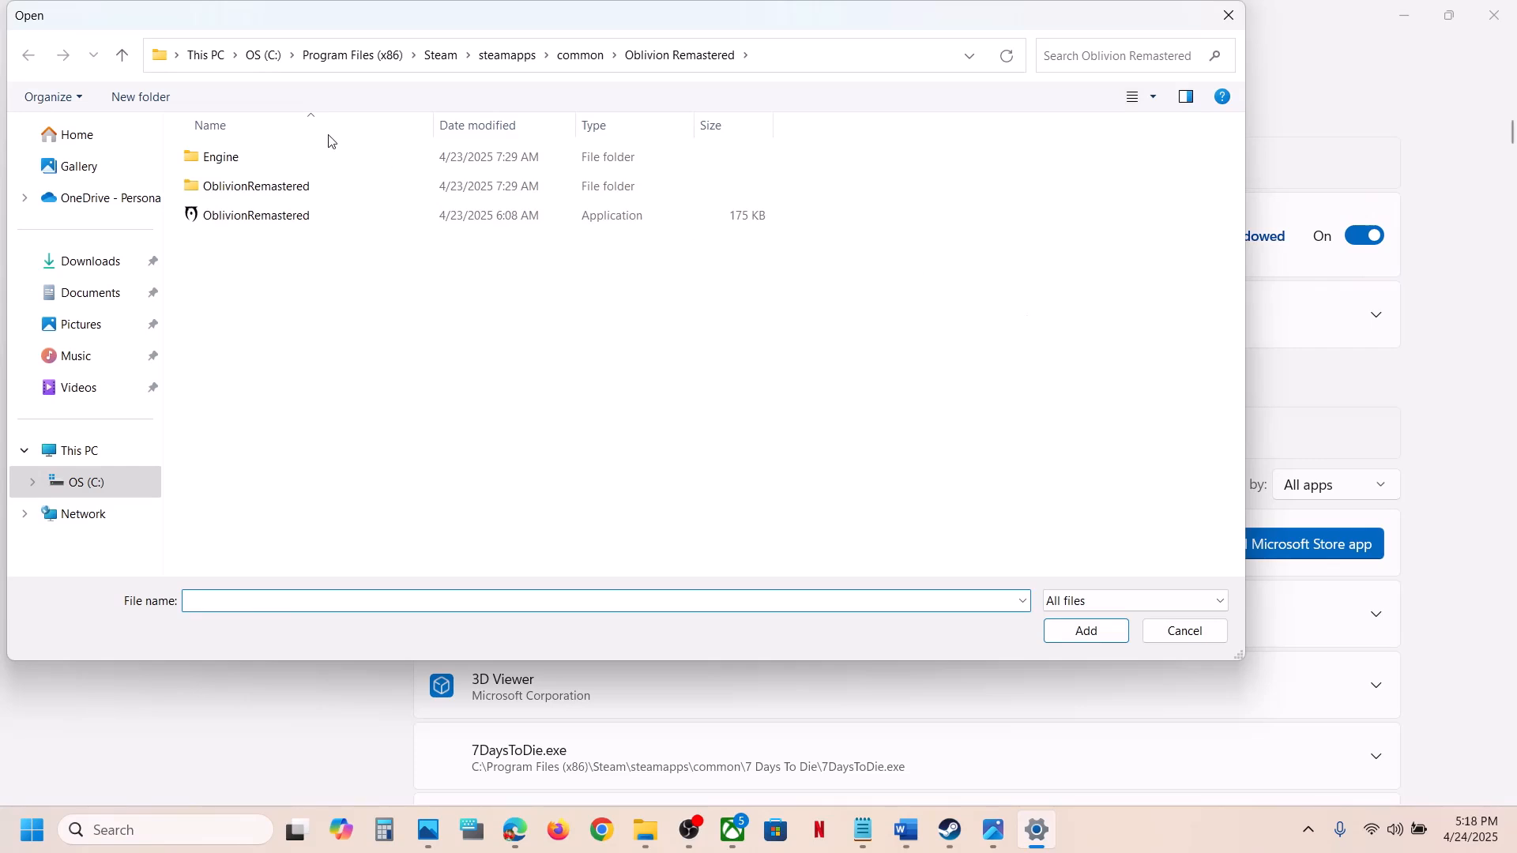
left_click(572, 57)
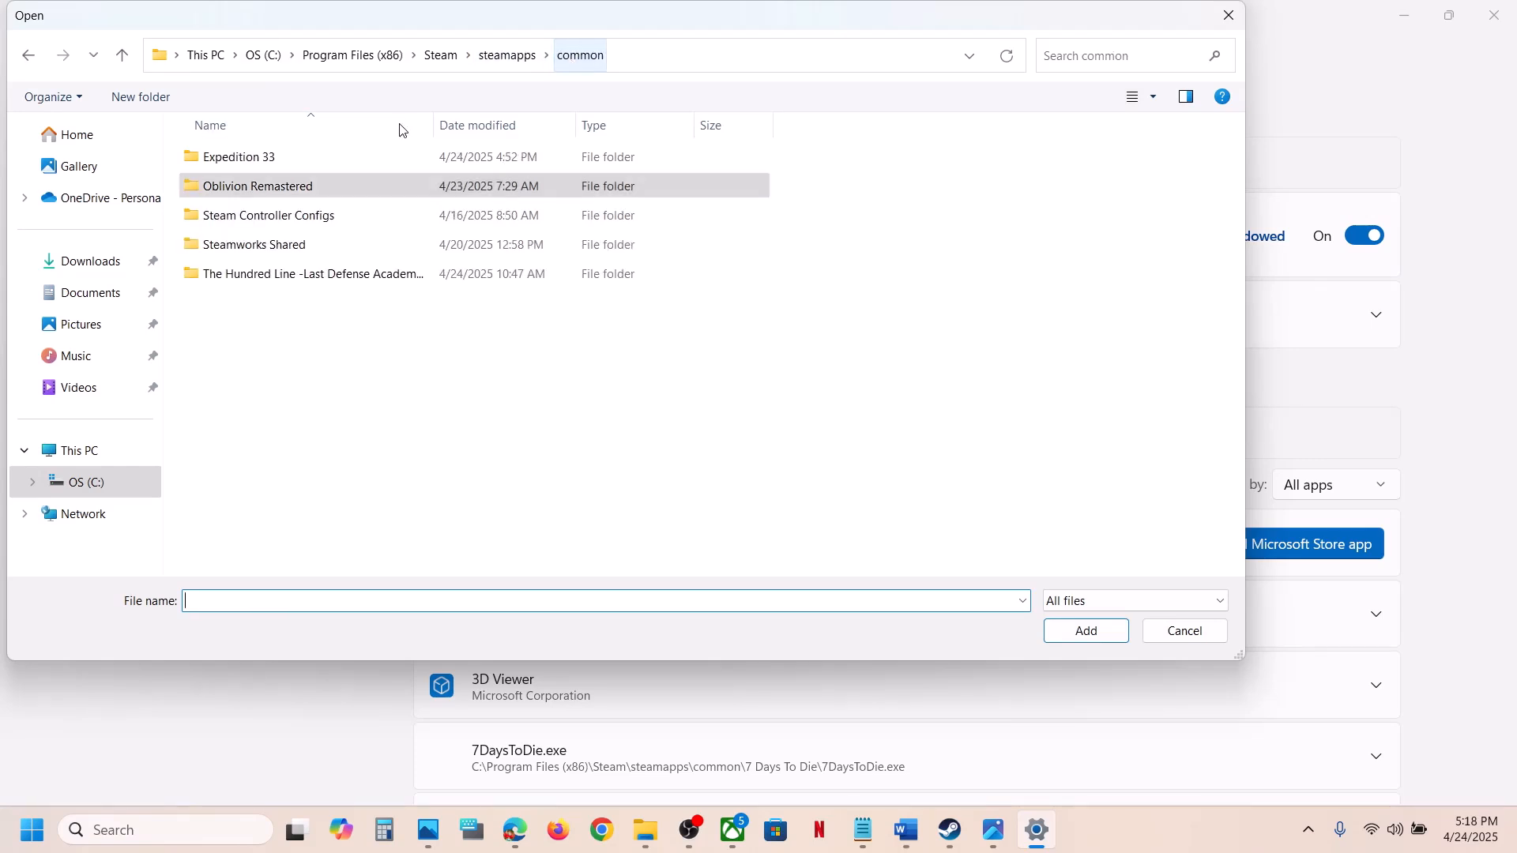
double_click(311, 165)
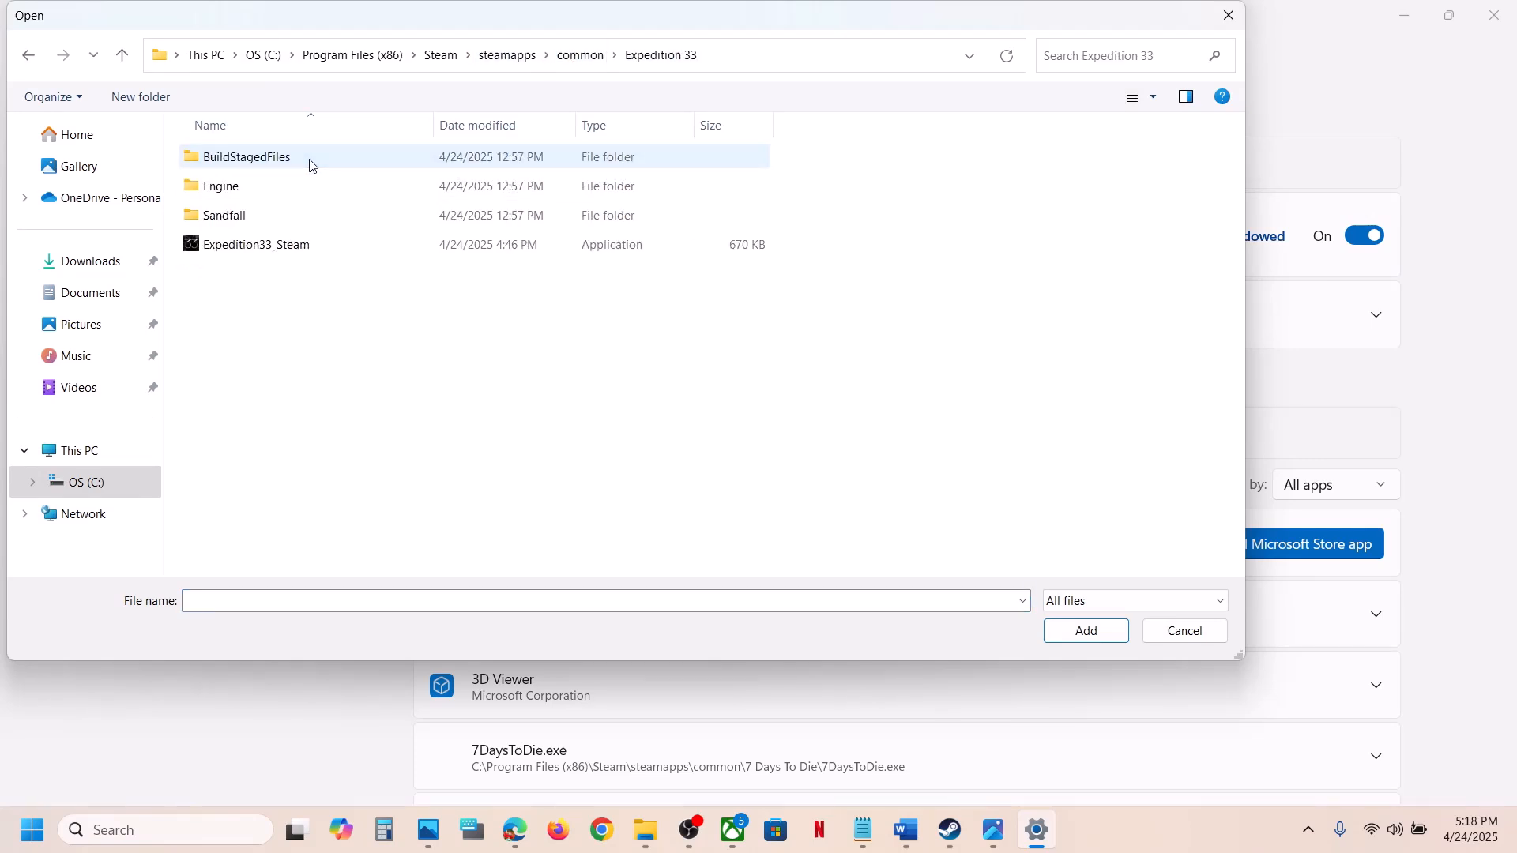
left_click(241, 245)
left_click(1077, 635)
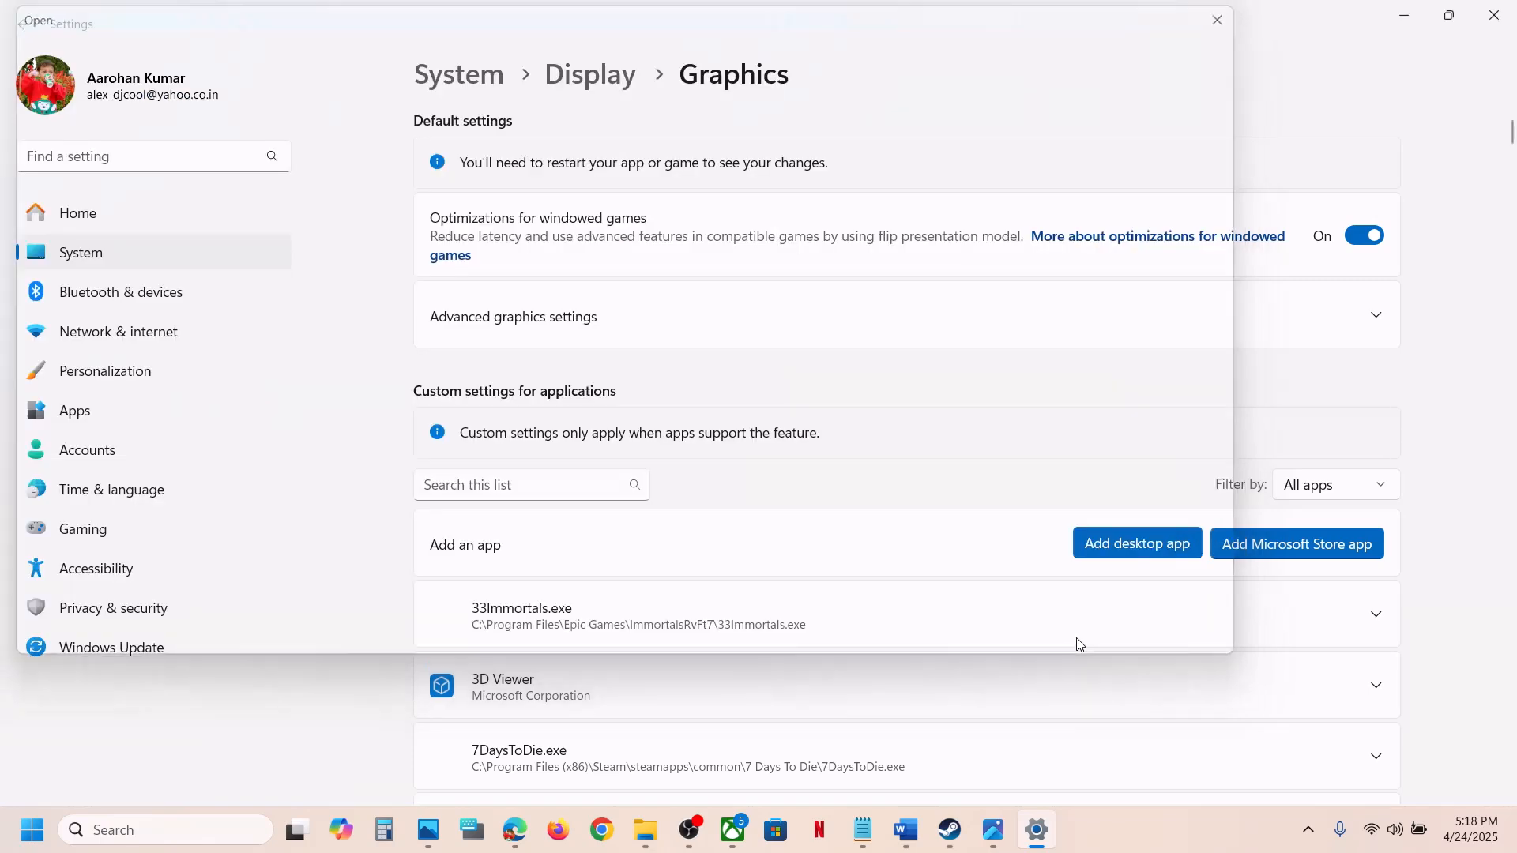
- Set the GPU preference for the Expedition33_Steam.exe entry to High Performance (NVIDIA GeForce RTX 3050 Laptop GPU)
scroll(695, 628, "down", 15)
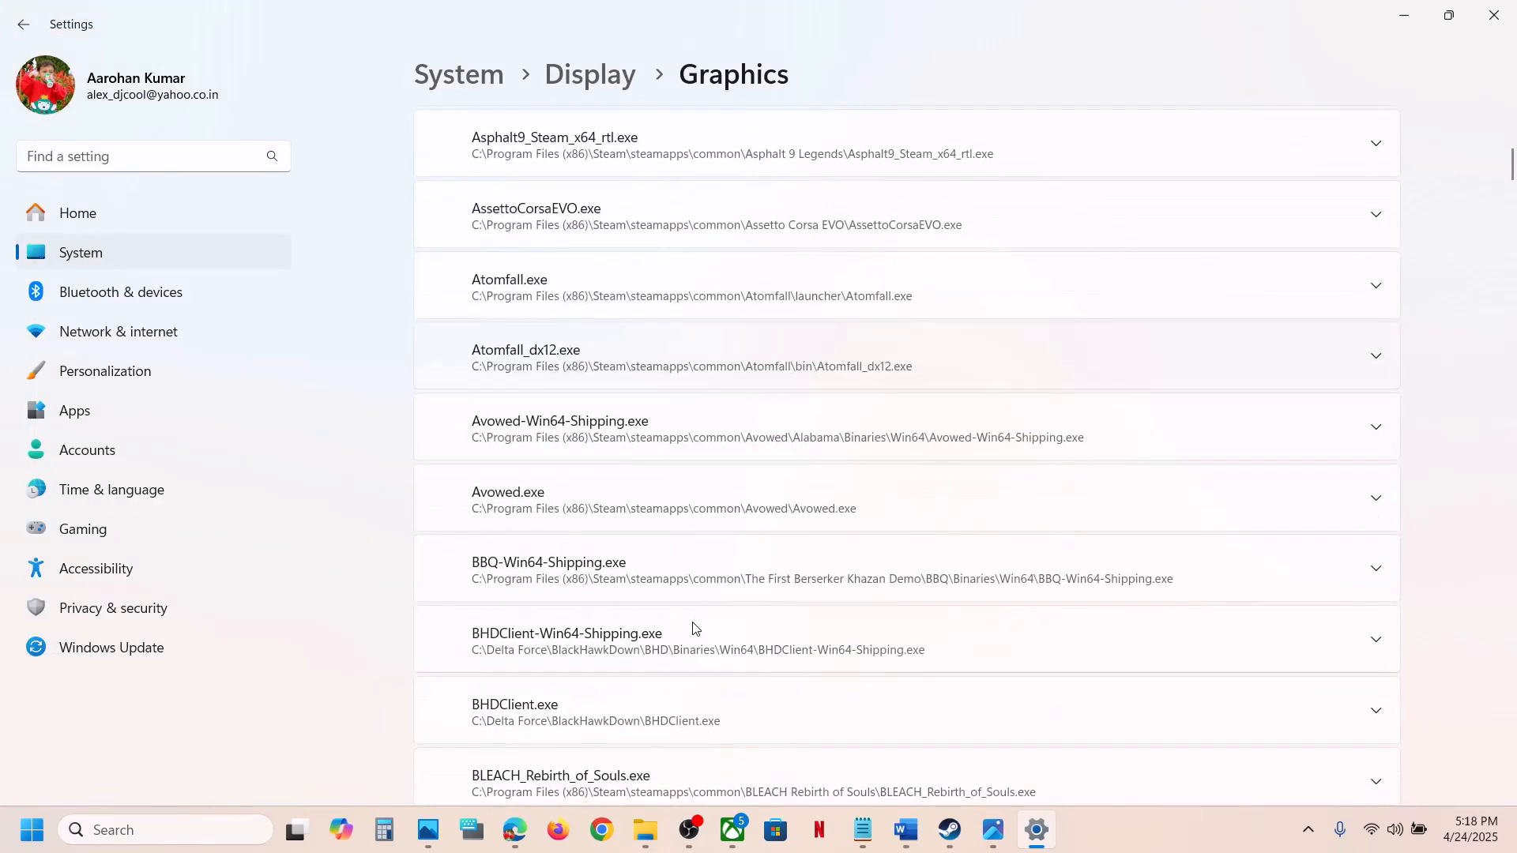
left_click(563, 494)
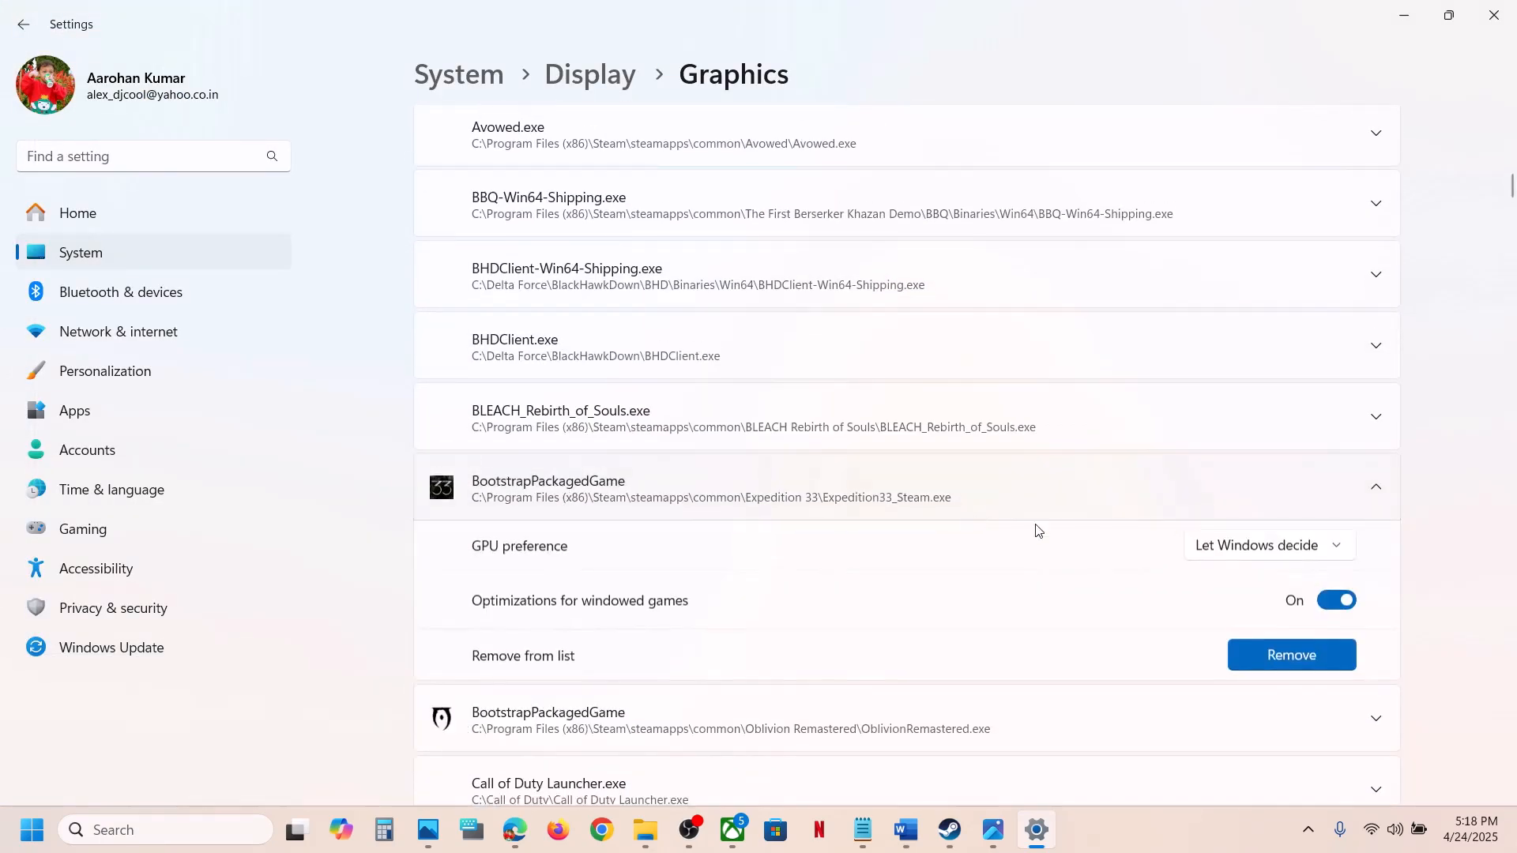
left_click(1288, 548)
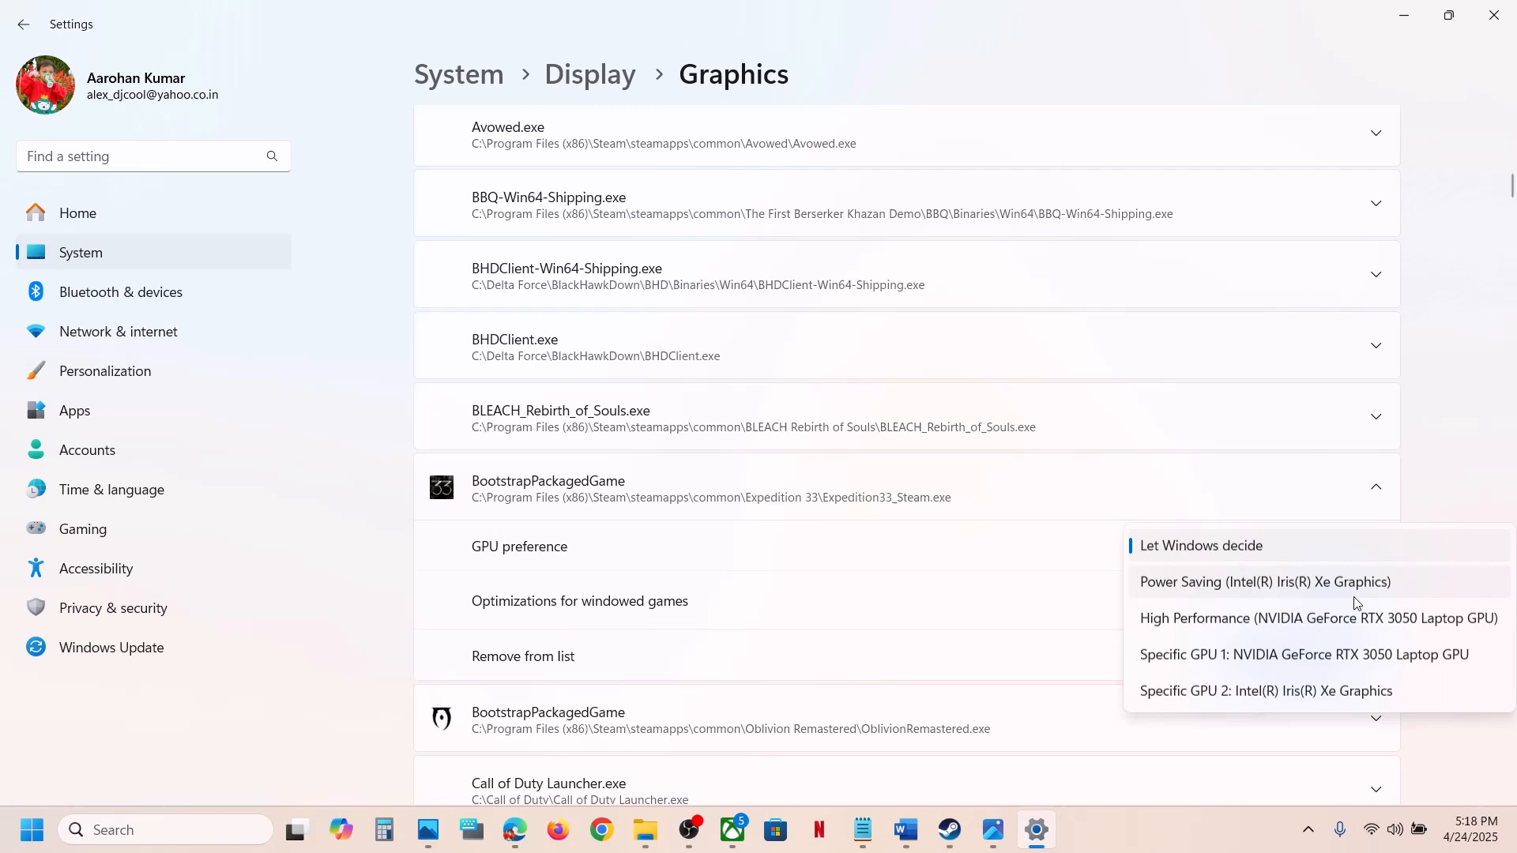
left_click(1286, 624)
- Add the desktop app SandFall-Win64-Shipping from Expedition 33\Sandfall\Binaries\Win64 to the custom graphics settings list
scroll(756, 513, "up", 15)
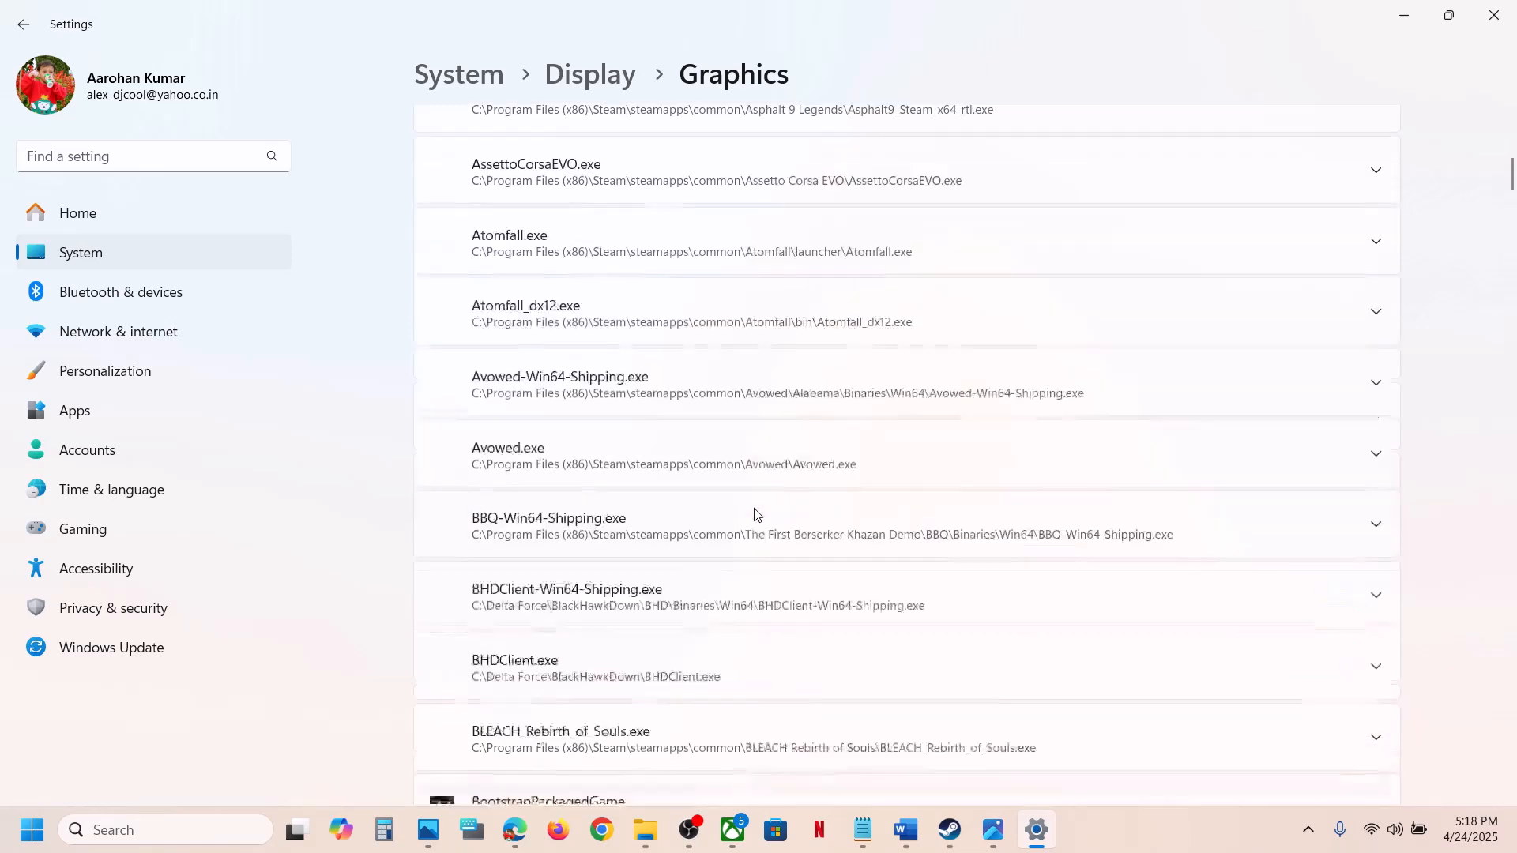
left_click(1103, 545)
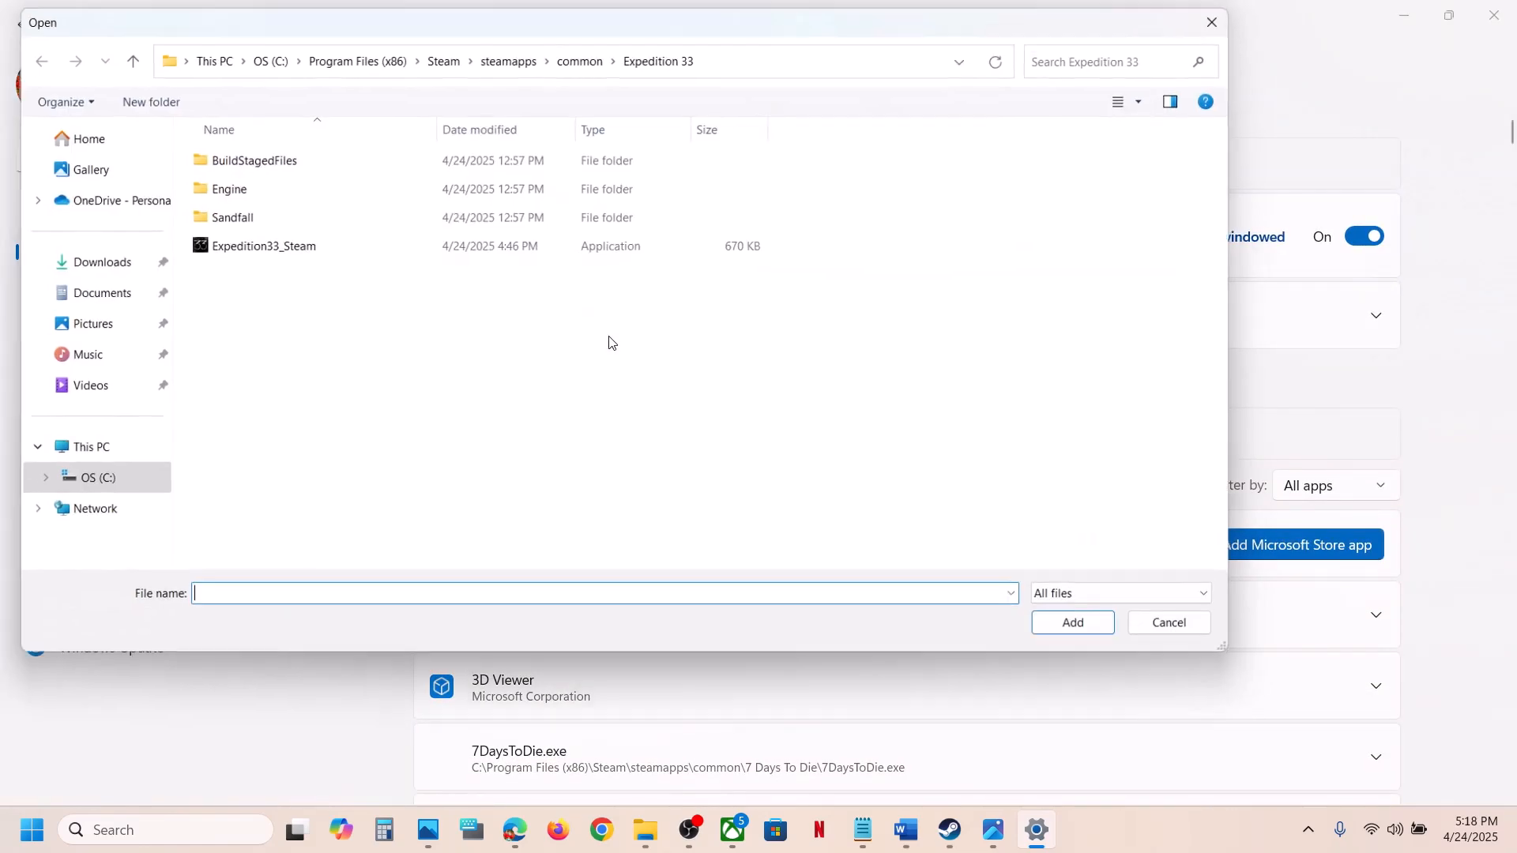
double_click(224, 215)
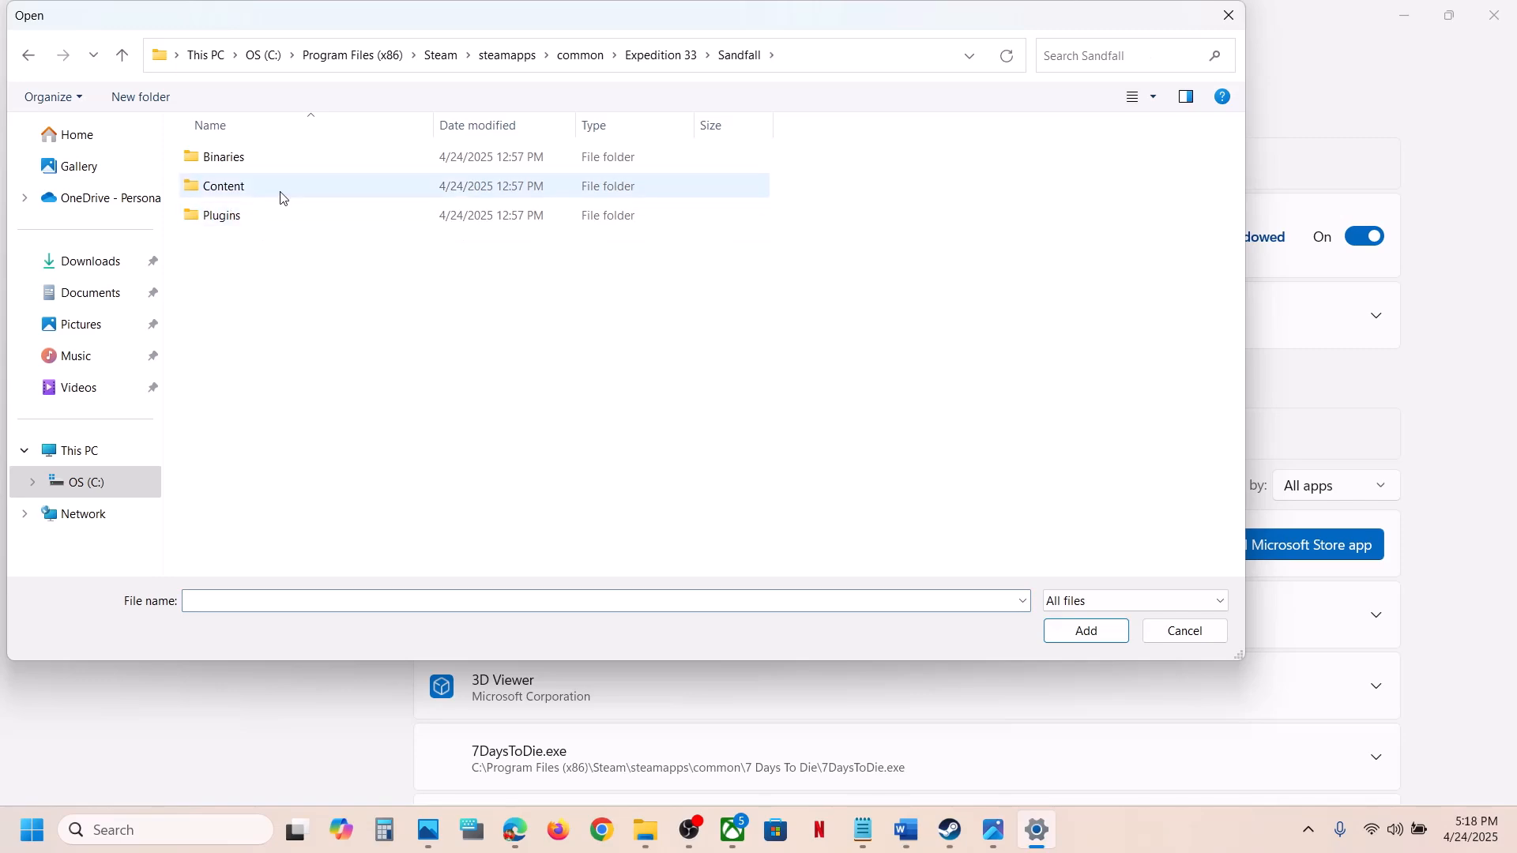
double_click(249, 166)
double_click(247, 167)
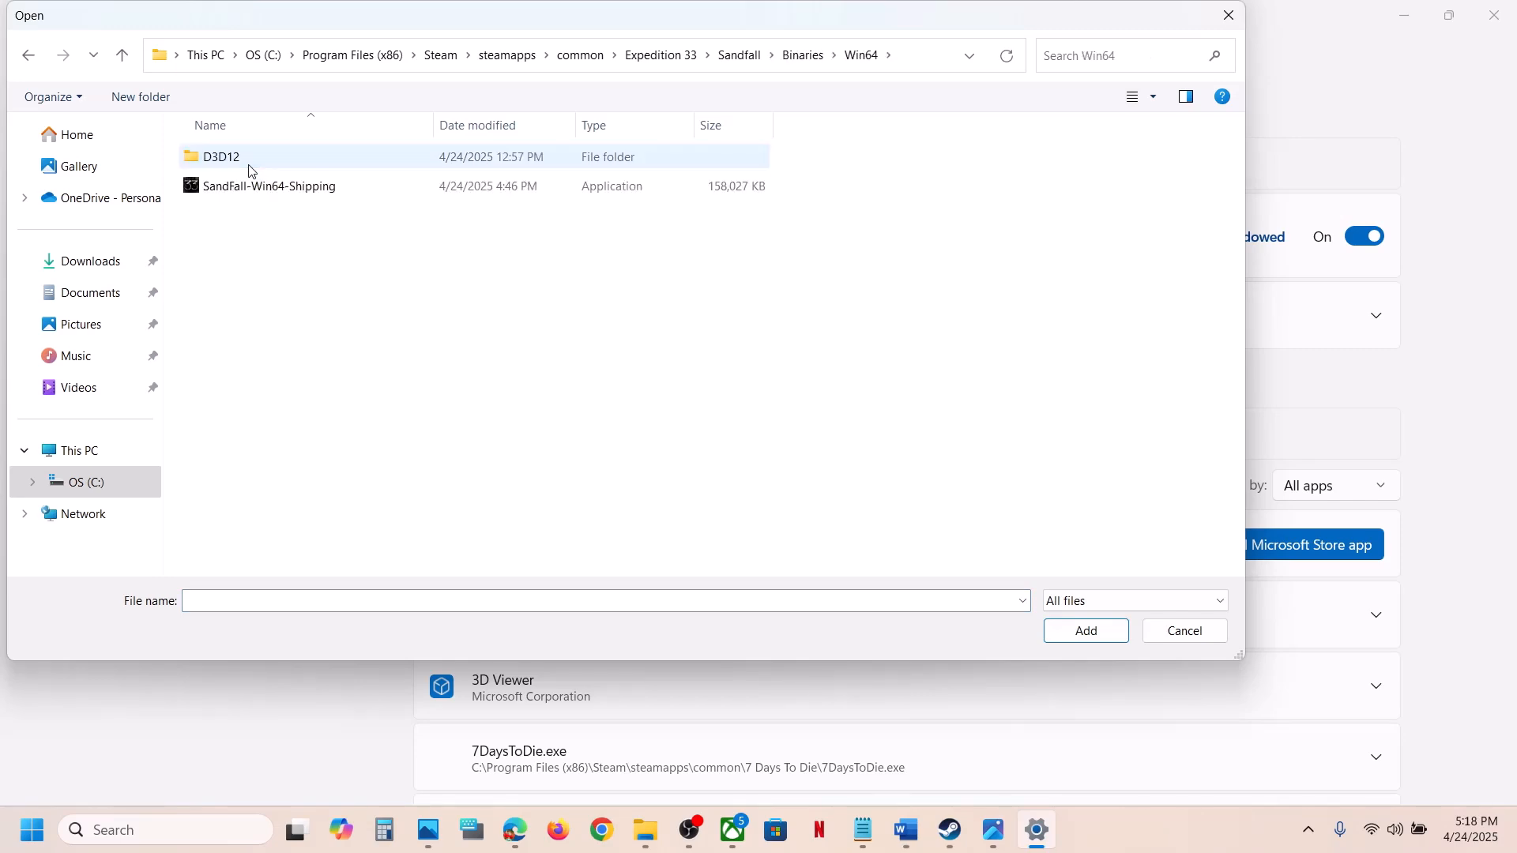
left_click(275, 186)
left_click(1087, 631)
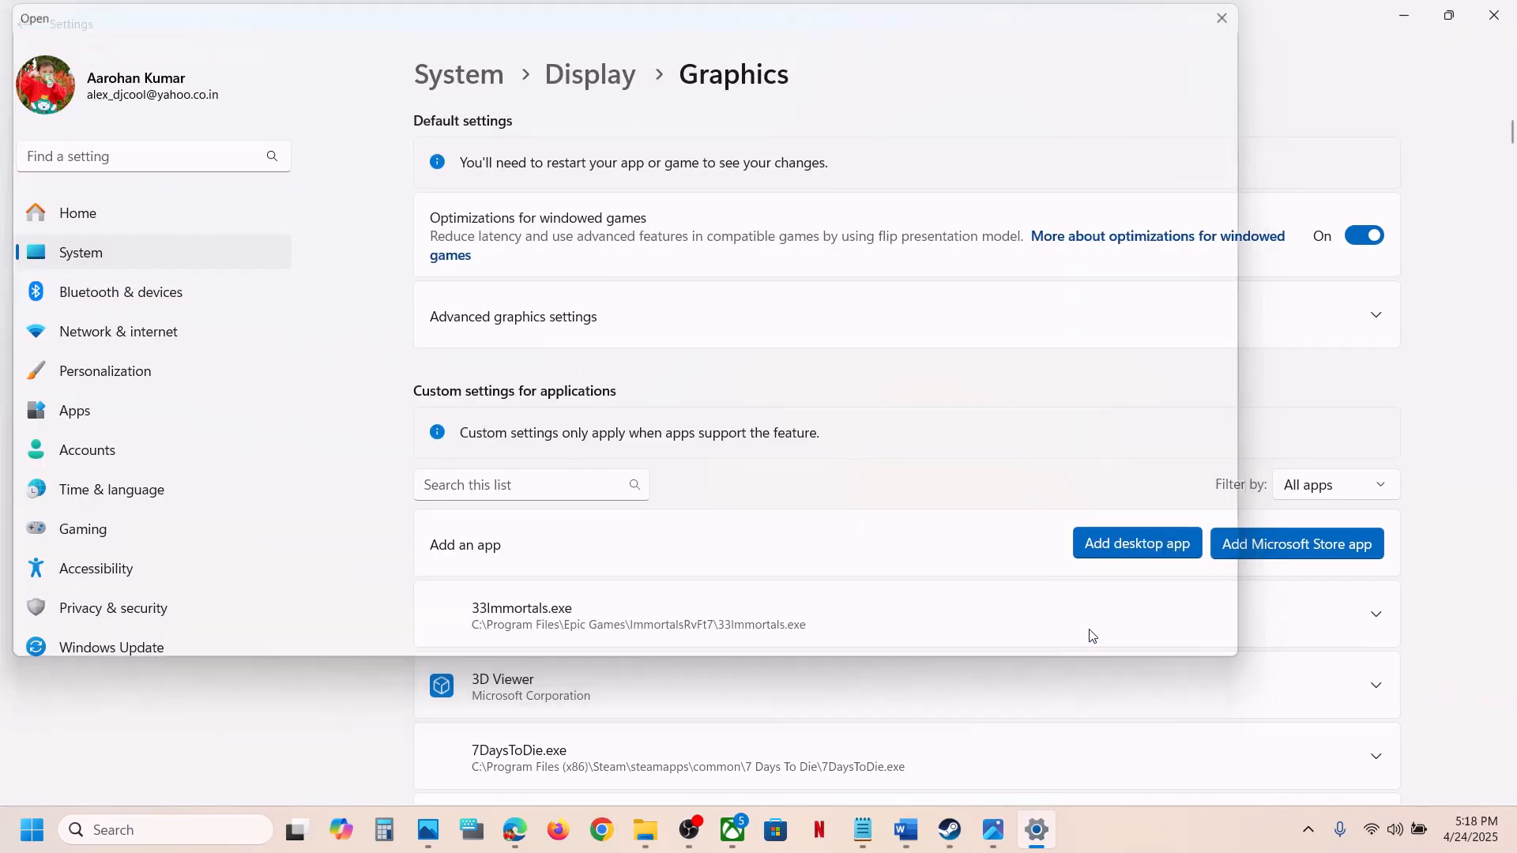
- Set the GPU preference for the SandFall-Win64-Shipping.exe entry to High Performance (NVIDIA GeForce RTX 3050 Laptop GPU) and close Settings
scroll(661, 603, "down", 10)
scroll(660, 603, "down", 20)
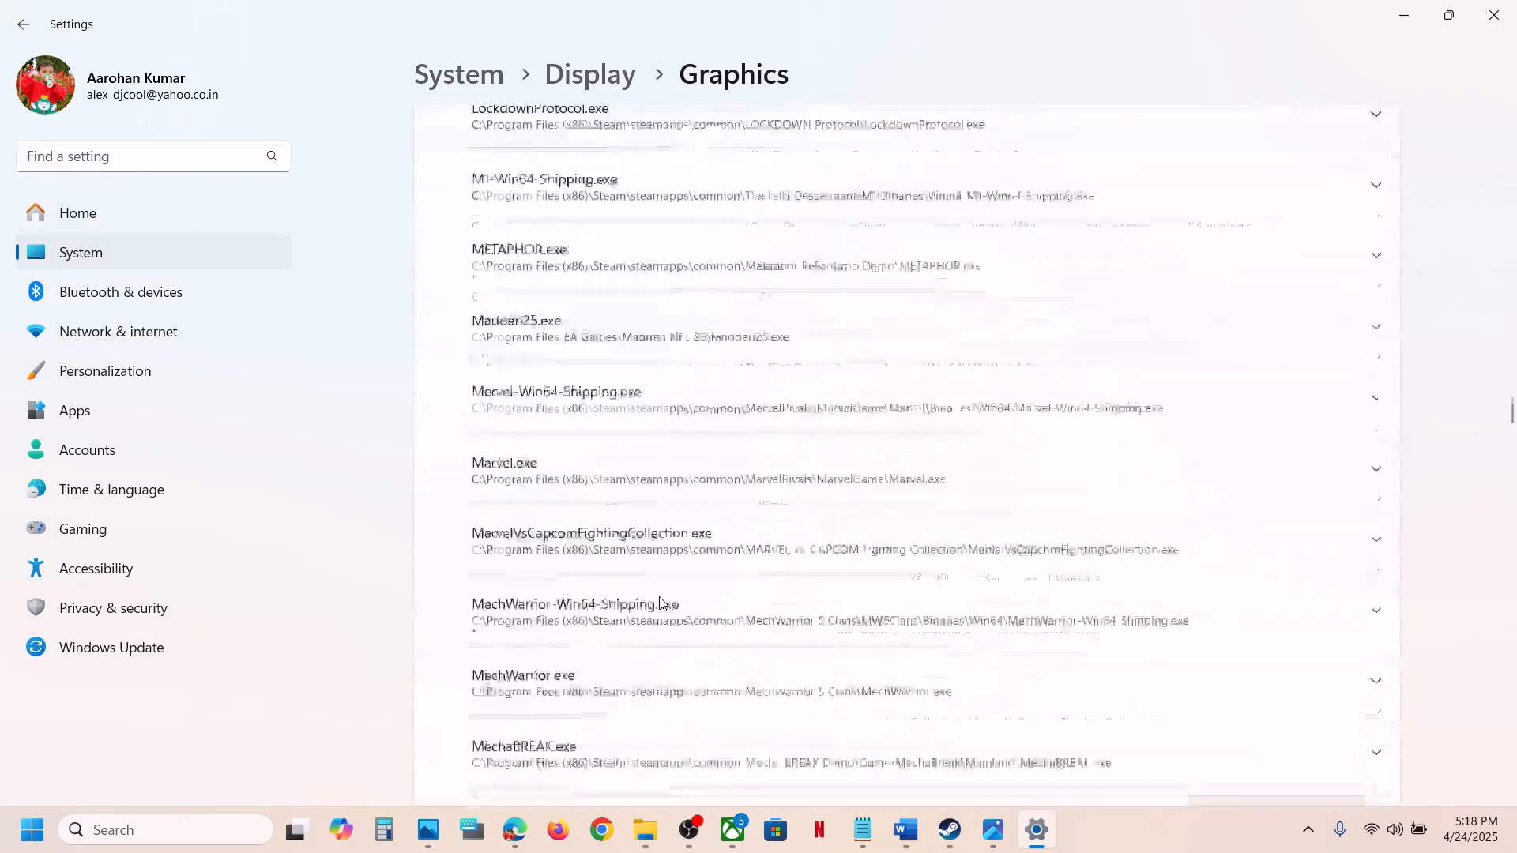
scroll(662, 603, "down", 15)
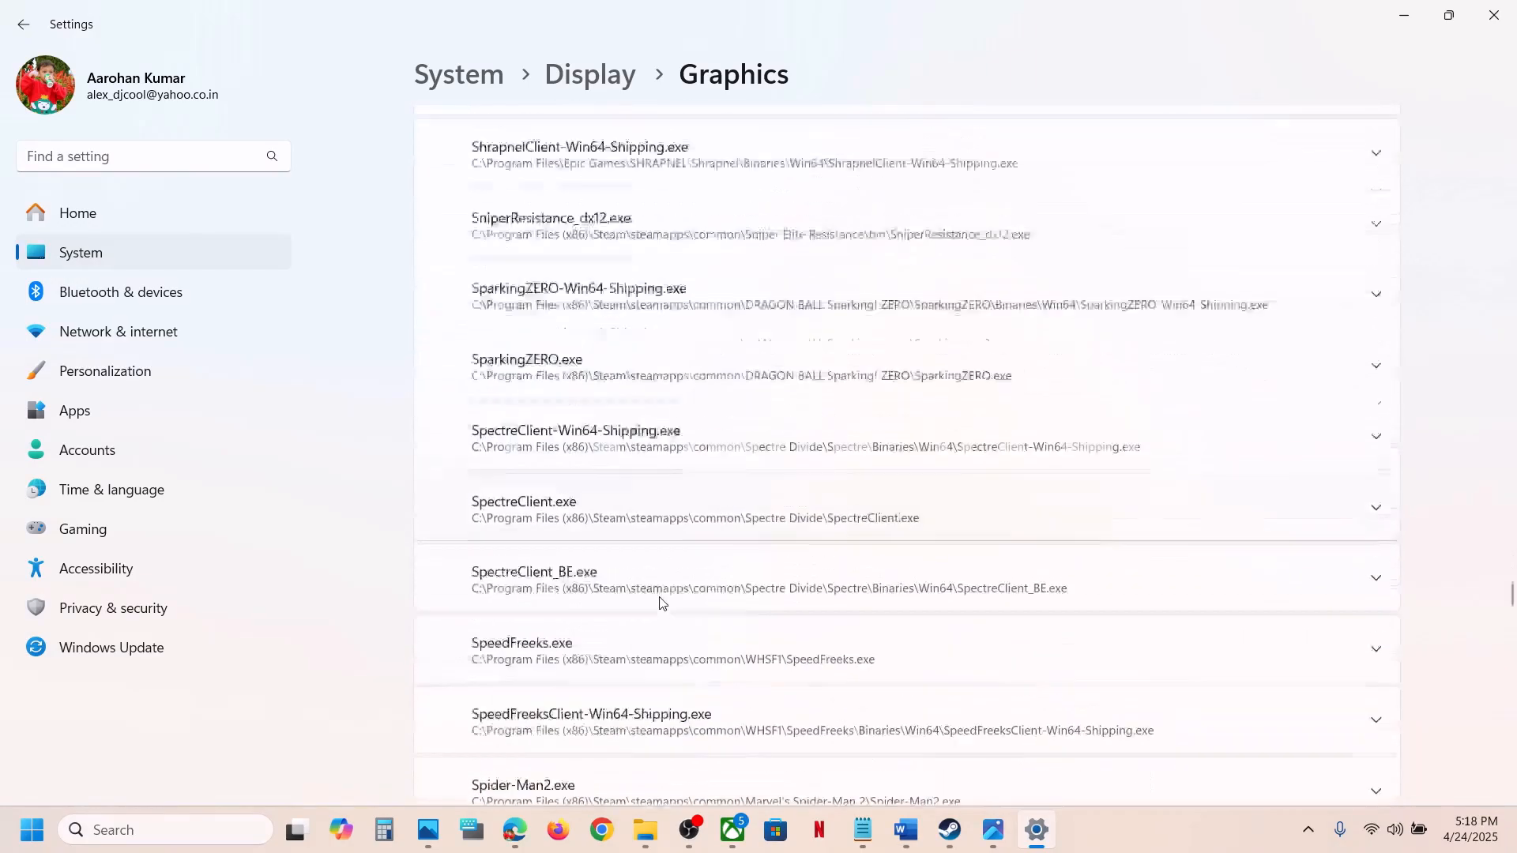
scroll(662, 603, "up", 5)
scroll(660, 603, "up", 10)
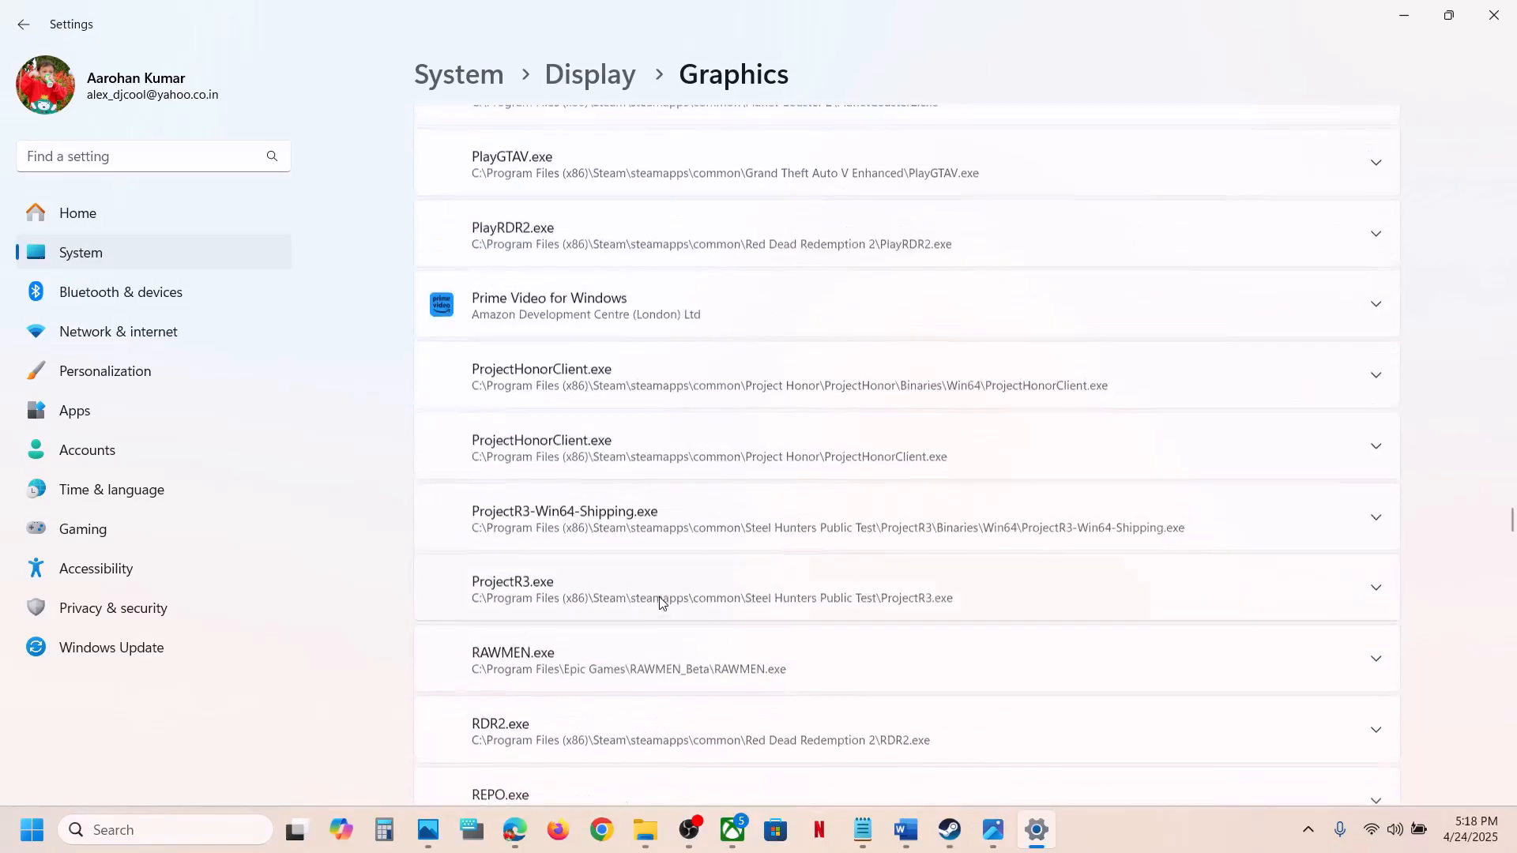
scroll(661, 602, "down", 11)
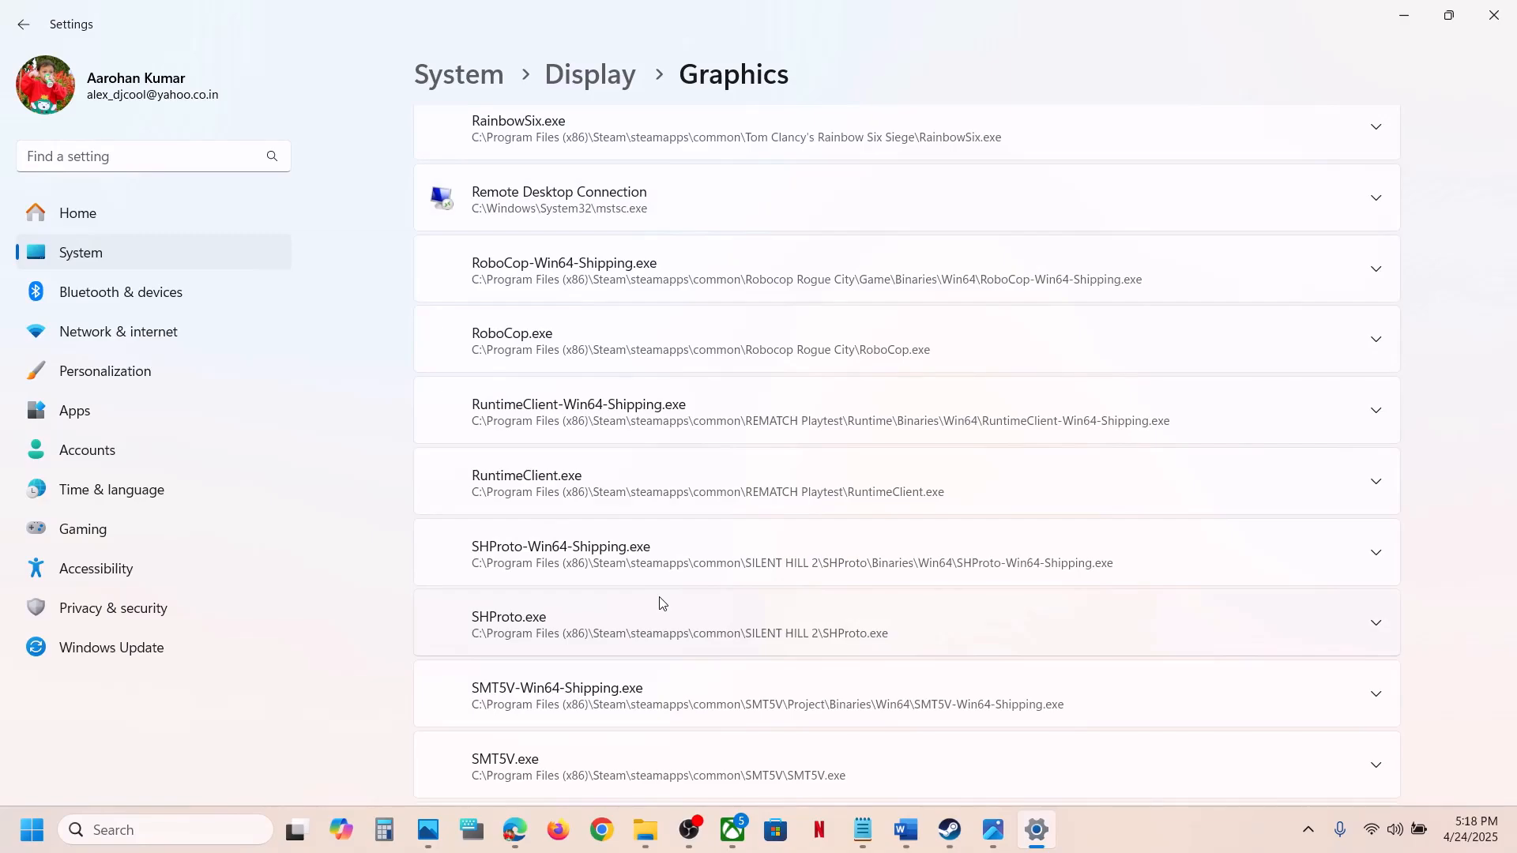
scroll(662, 603, "up", 20)
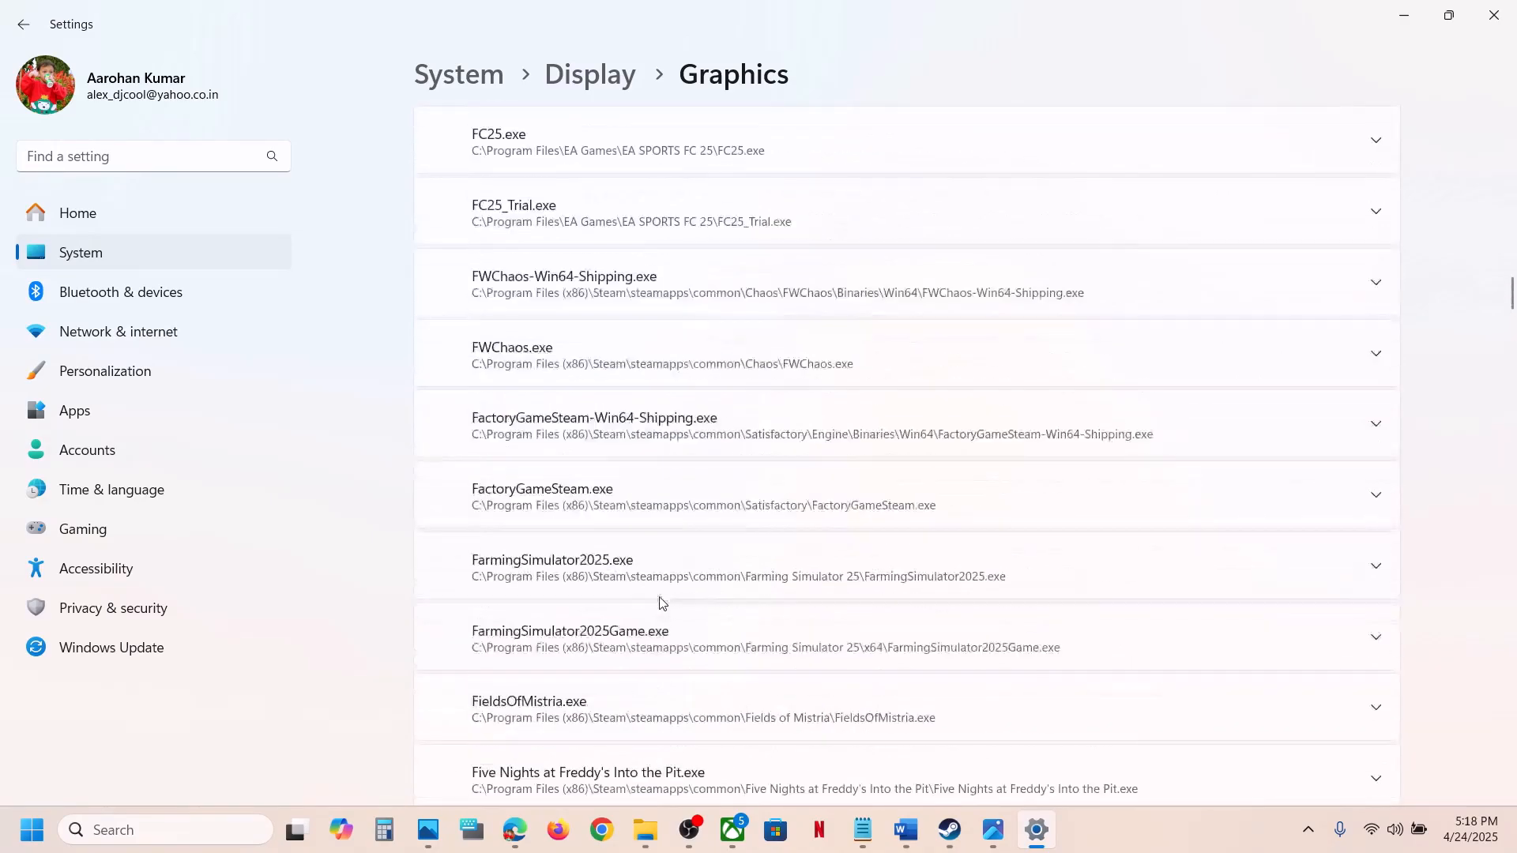
scroll(663, 603, "up", 6)
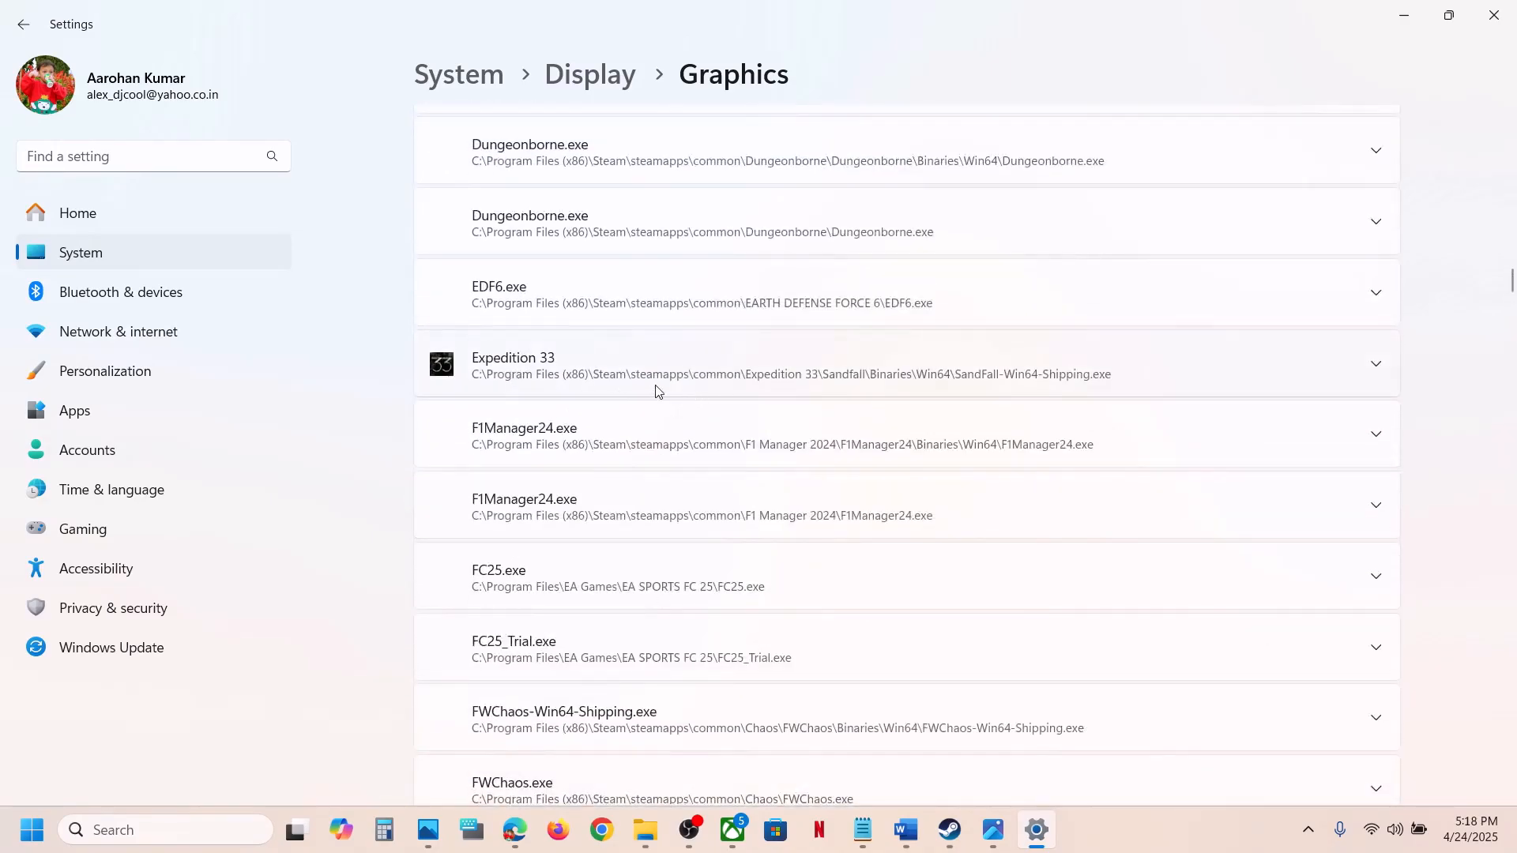
left_click(654, 390)
scroll(1043, 485, "down", 2)
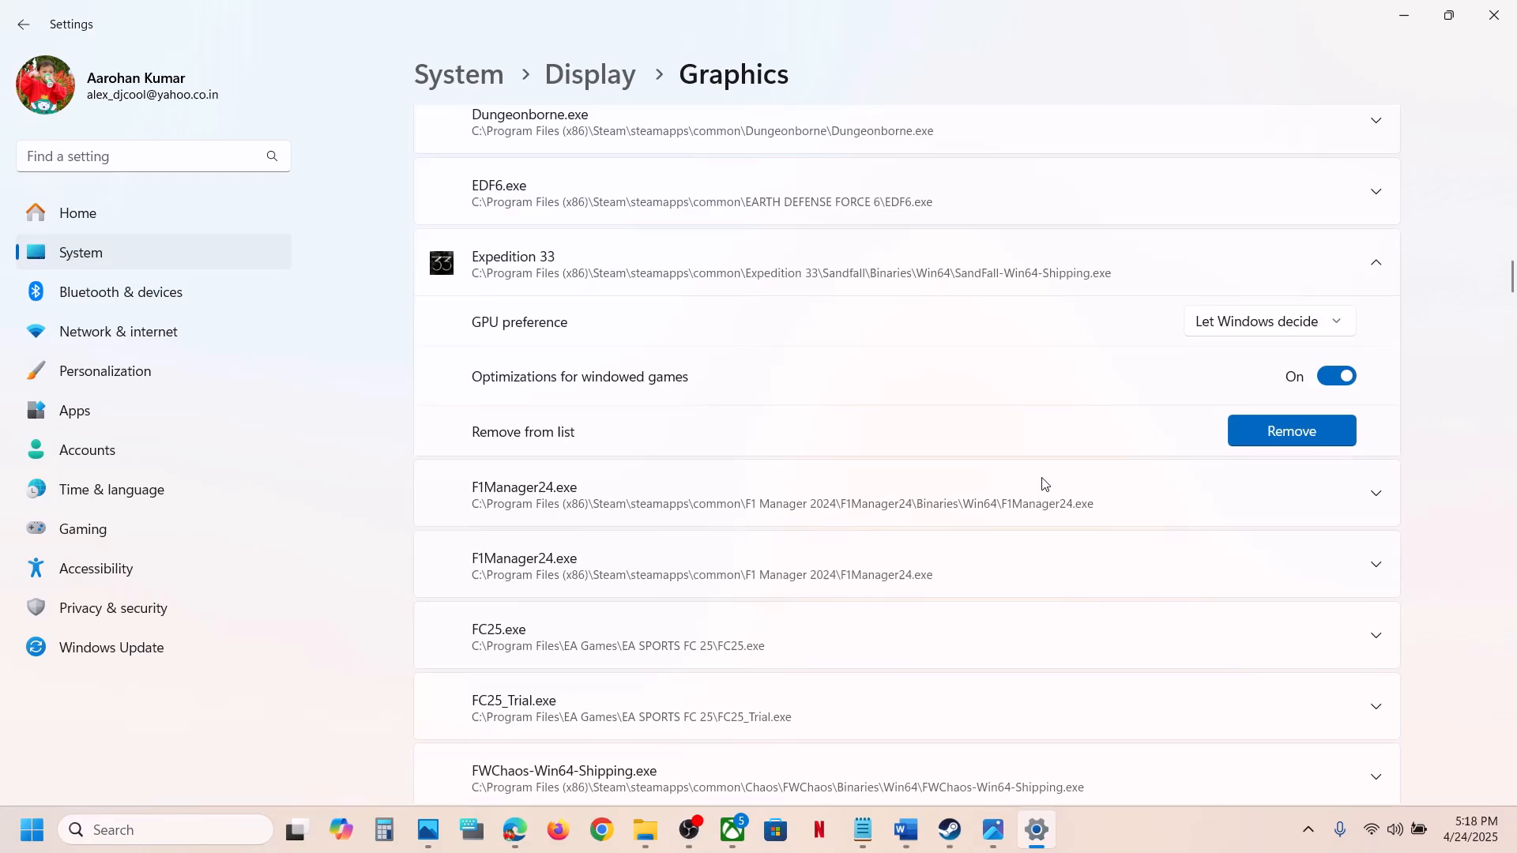
left_click(1272, 324)
left_click(1325, 396)
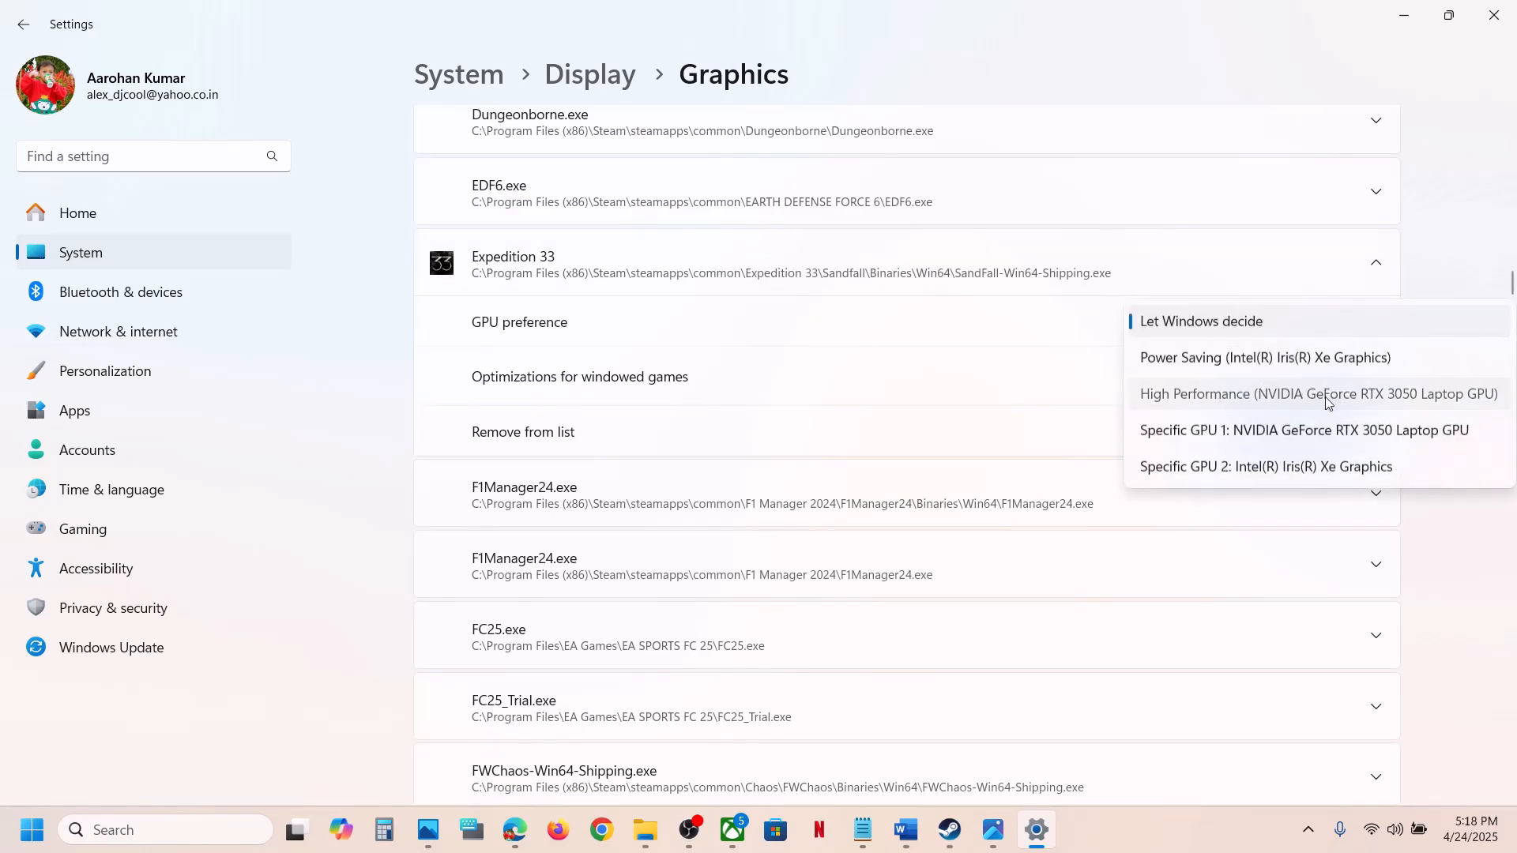
left_click(1496, 16)
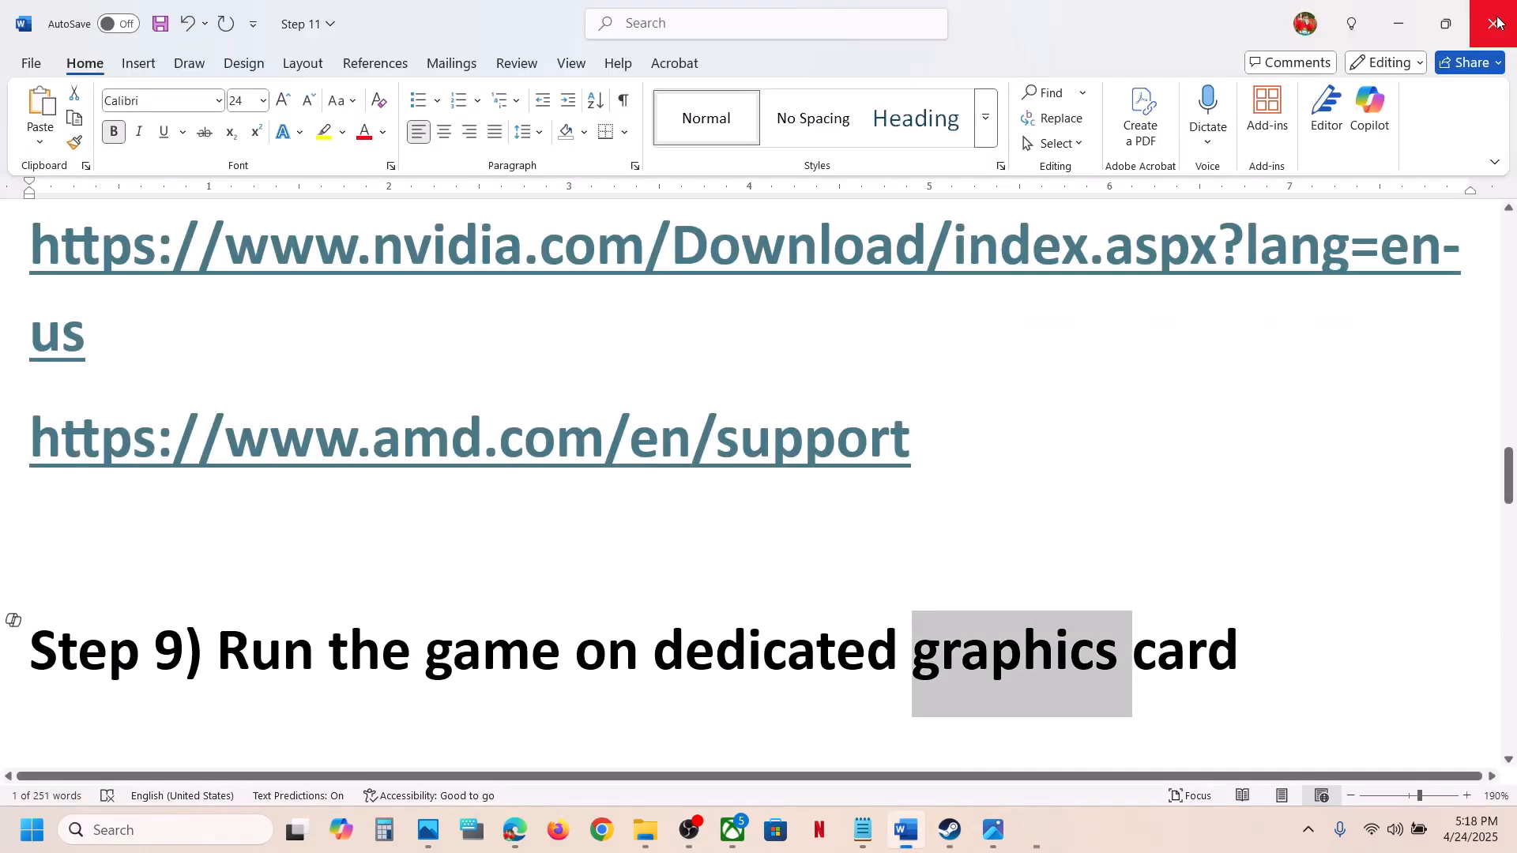
- Copy the Visual C++ link under Step 10 of the Word notes and open it in Chrome
scroll(664, 620, "down", 5)
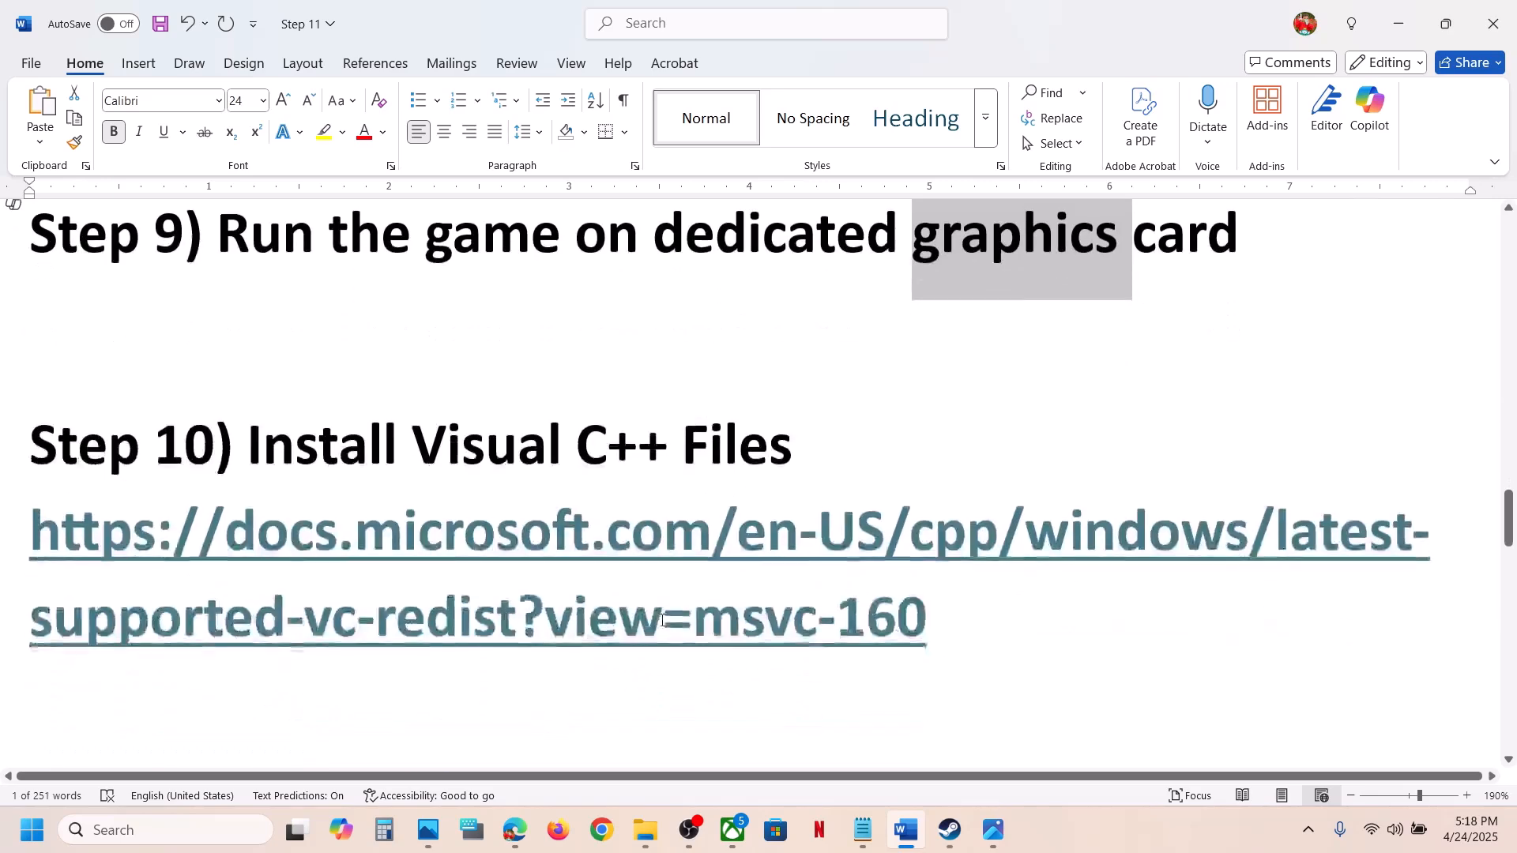
left_click_drag(928, 612, 16, 577)
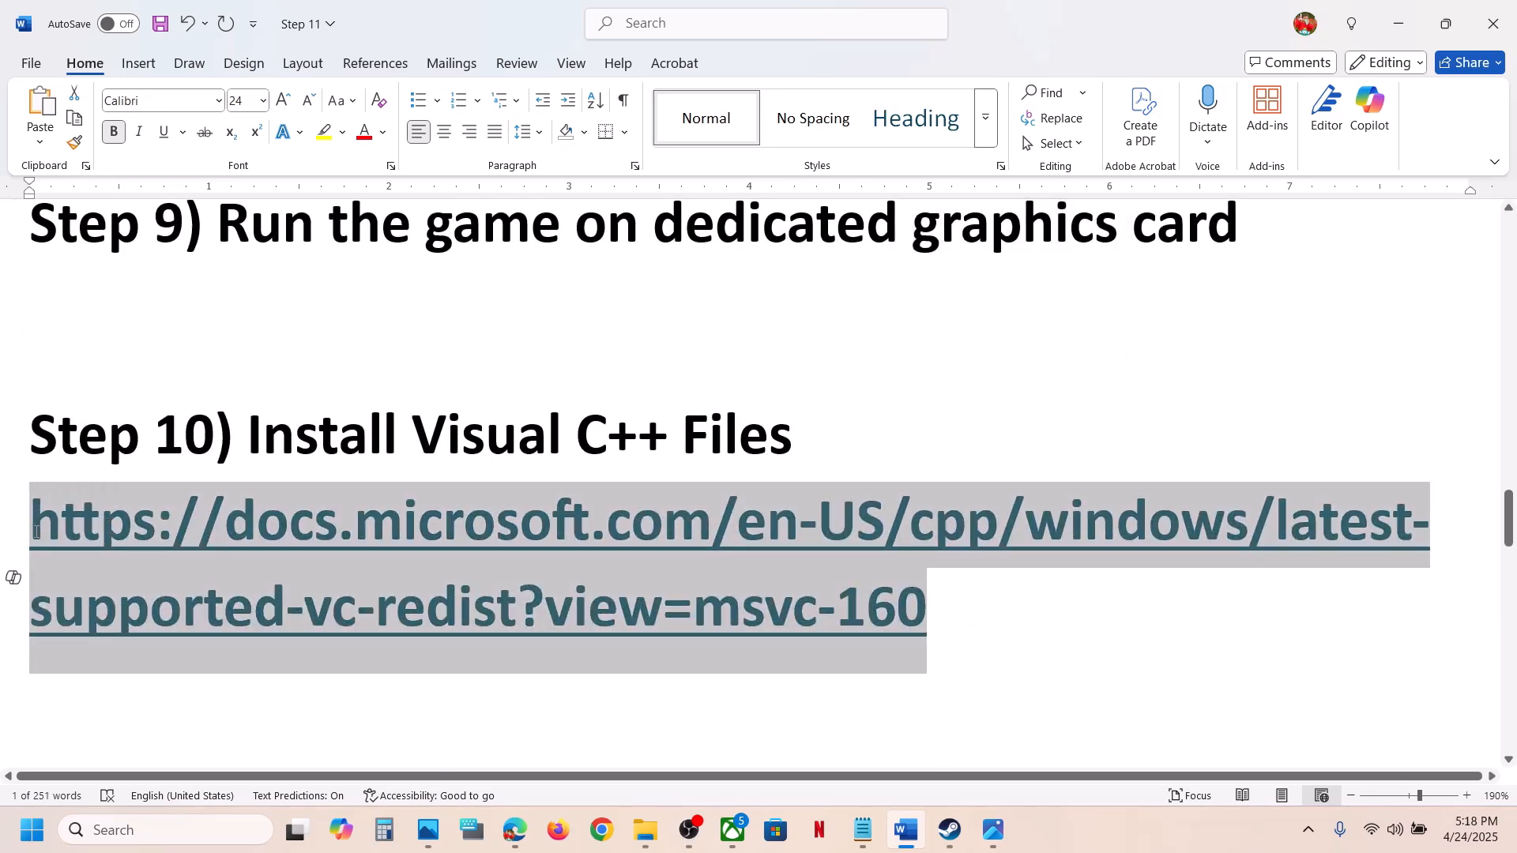
left_click(602, 830)
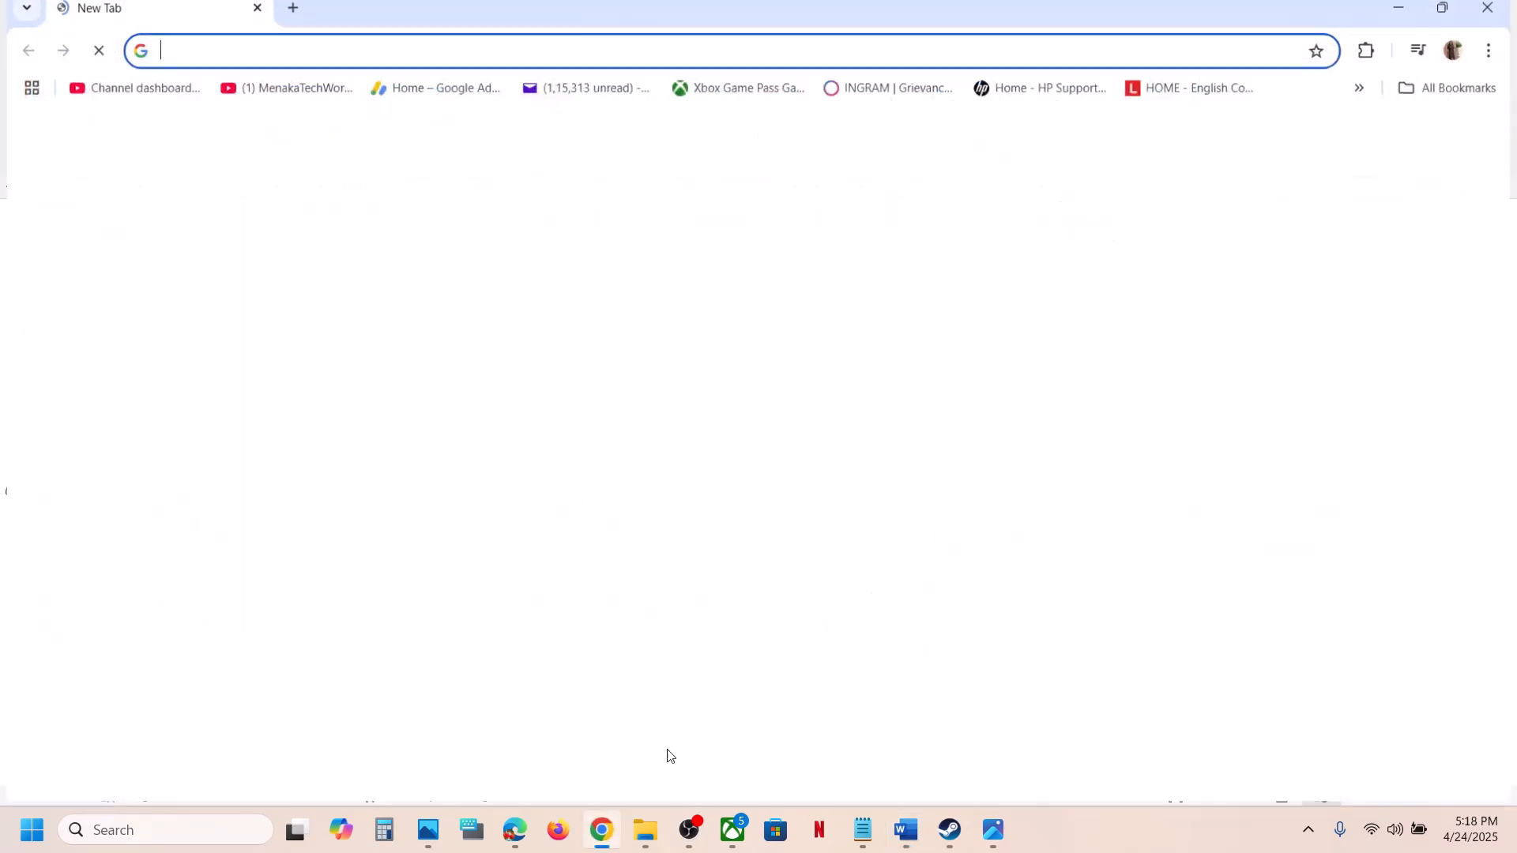
type("https://docs.microsoft.com/en-us/cpp/windows/latest-supported-vc-redist?view=msvc-160")
key("Return")
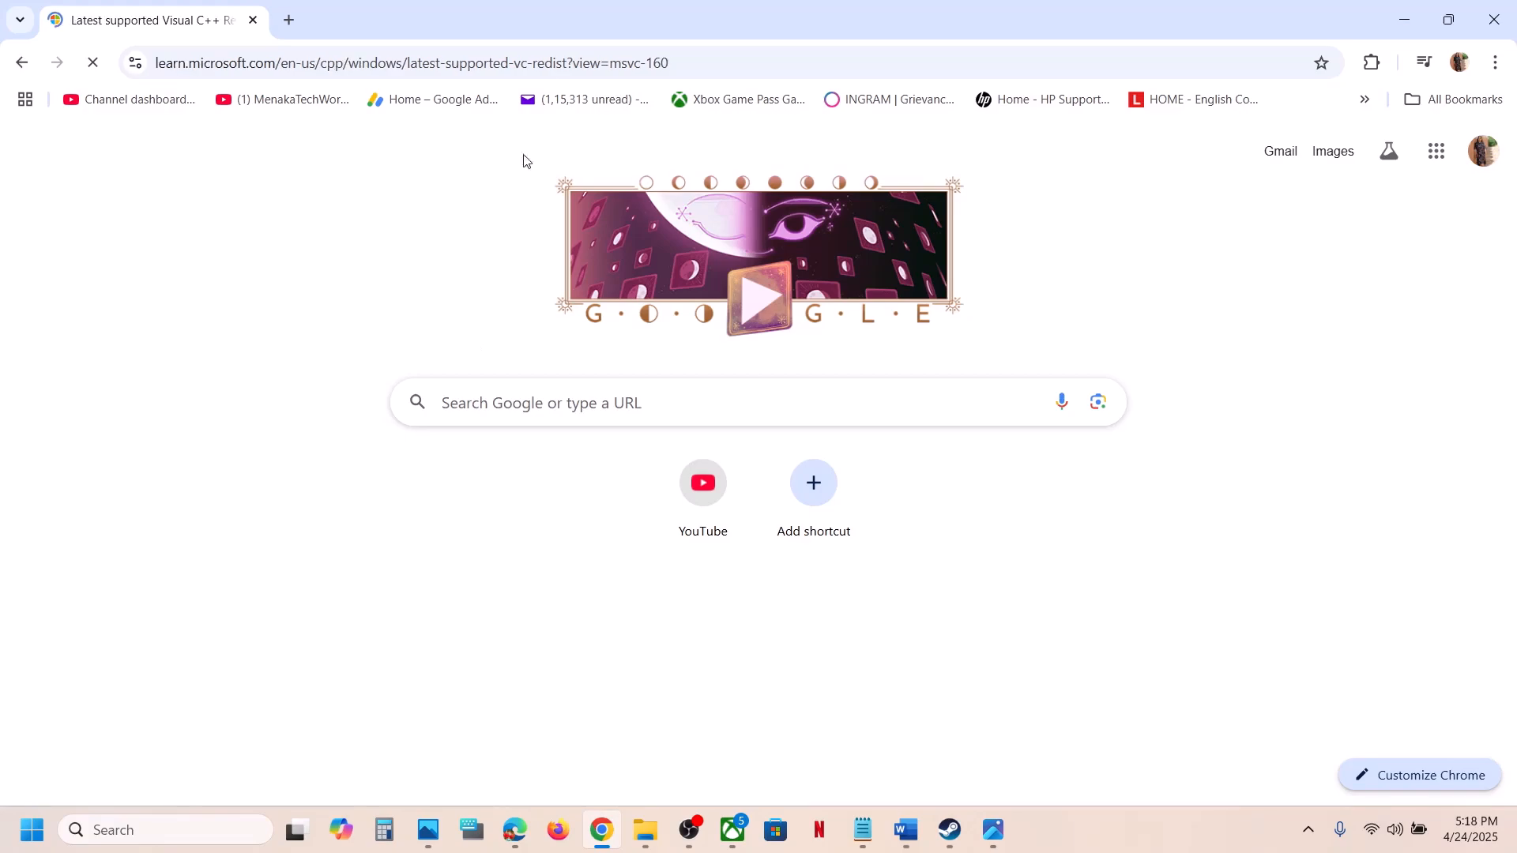
- Download the X86 Visual C++ 2015-2022 Redistributable from the latest version table, launch it and start its Repair
scroll(788, 433, "down", 10)
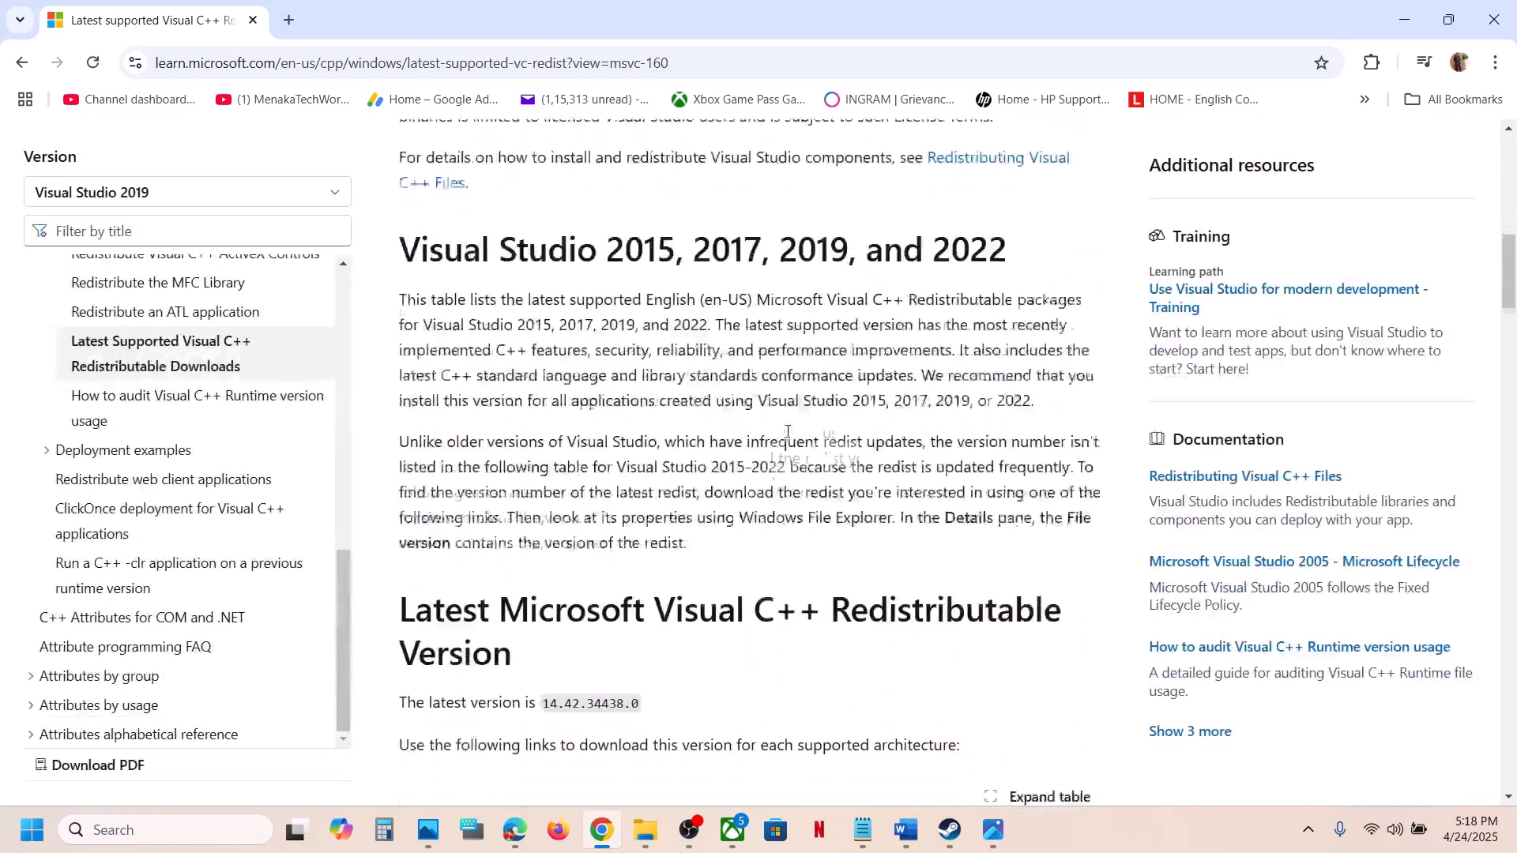
left_click_drag(437, 229, 991, 231)
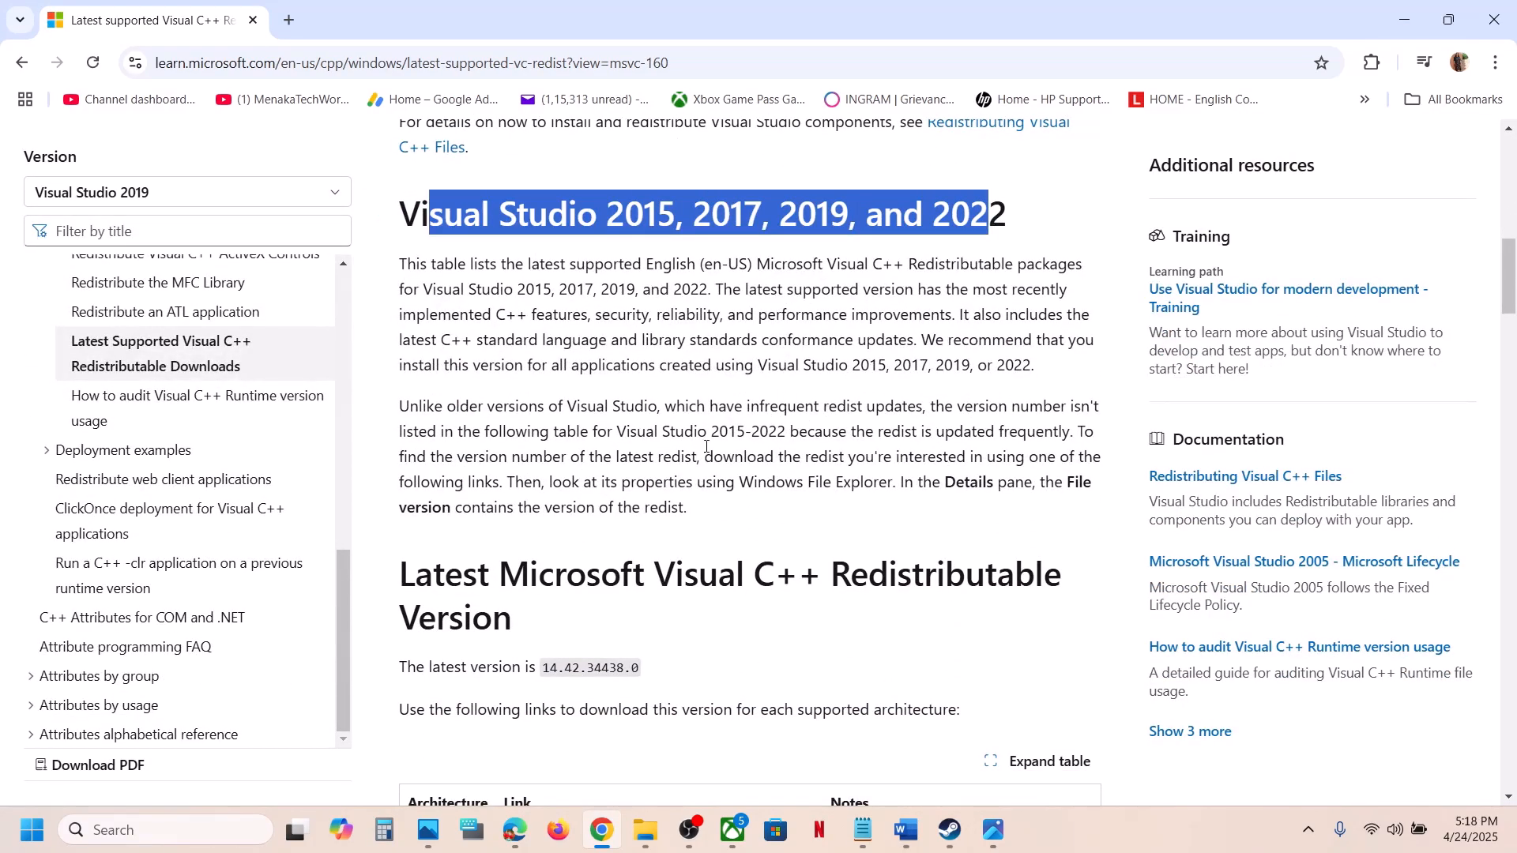
scroll(706, 447, "down", 3)
scroll(706, 447, "up", 5)
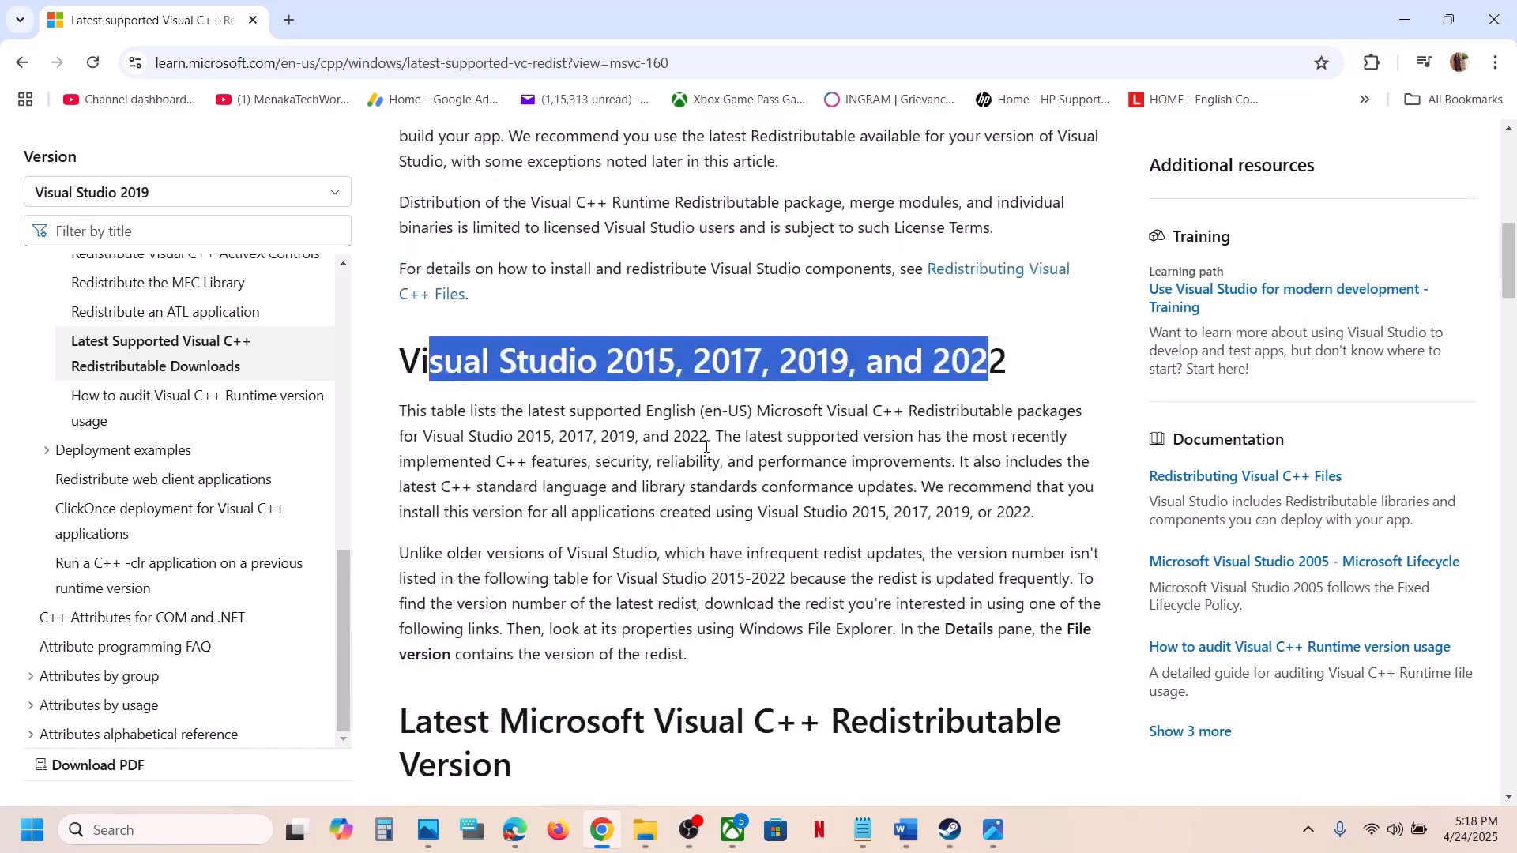
scroll(706, 446, "down", 6)
double_click(425, 523)
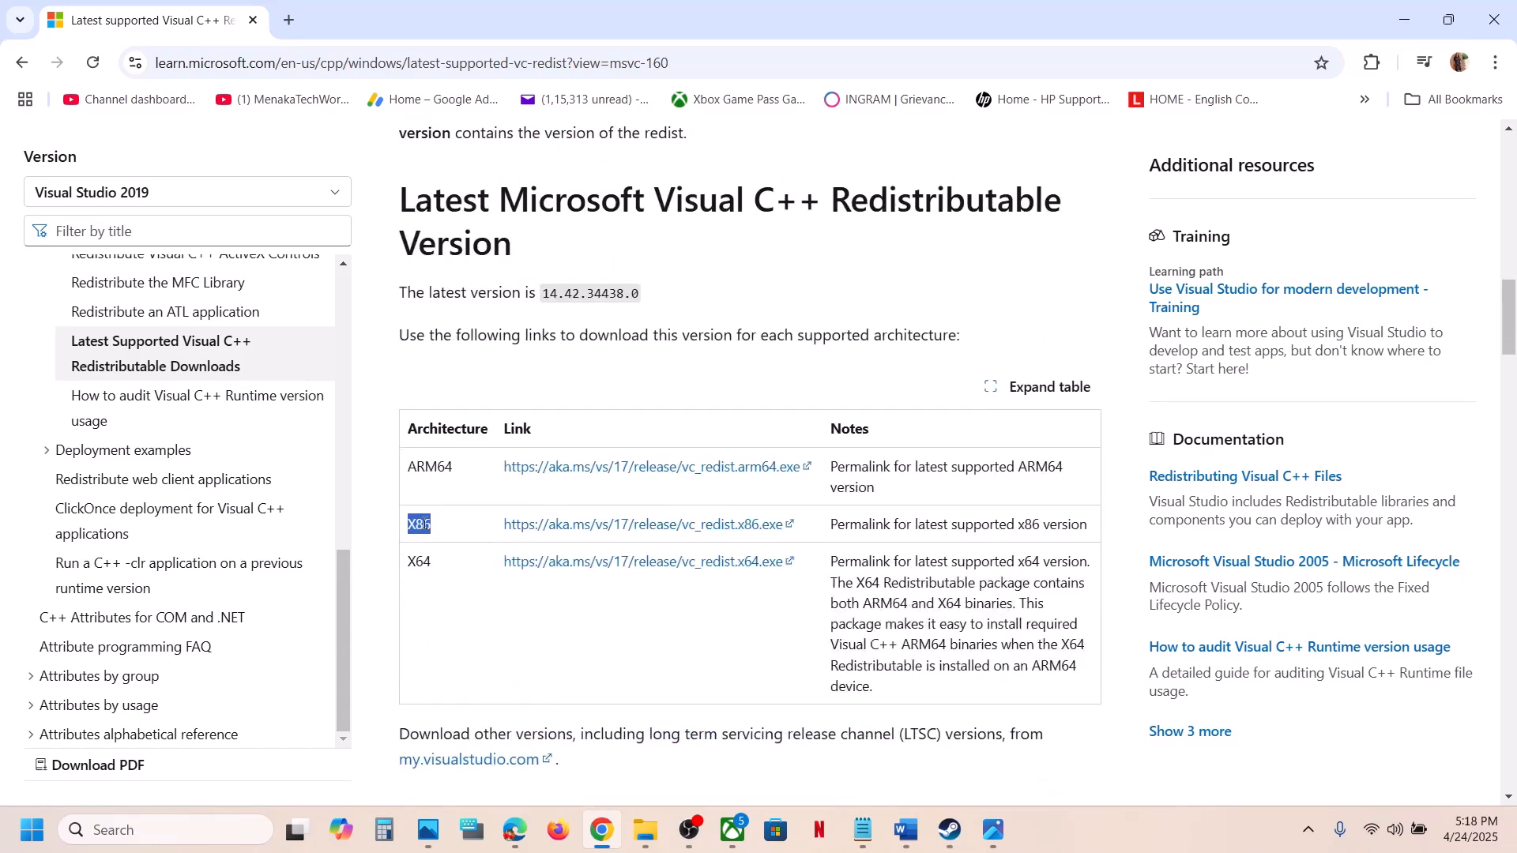
triple_click(417, 523)
double_click(417, 523)
left_click(749, 523)
left_click(1361, 111)
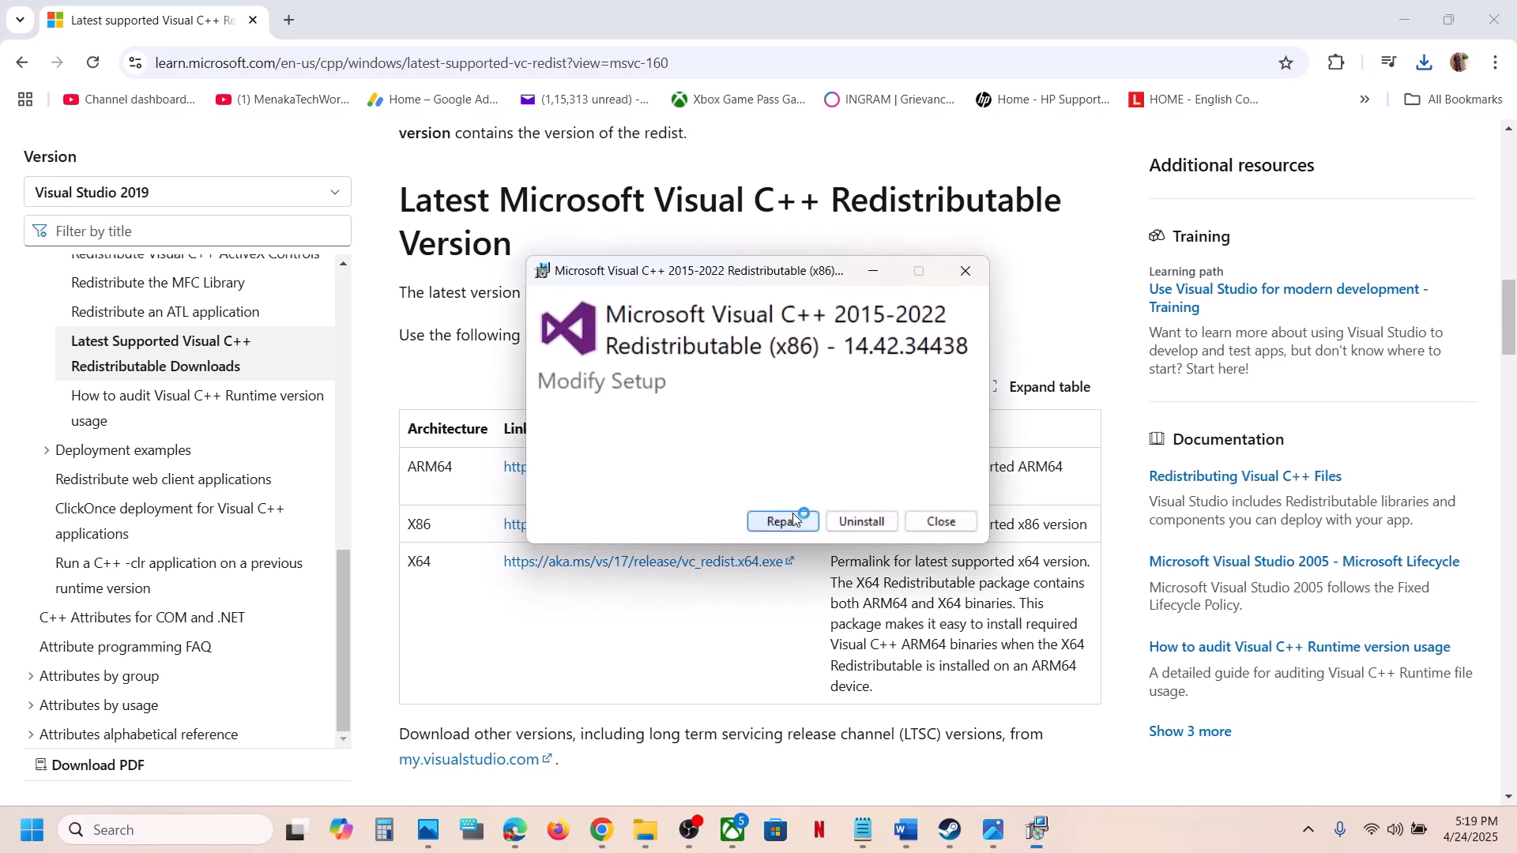
left_click(787, 521)
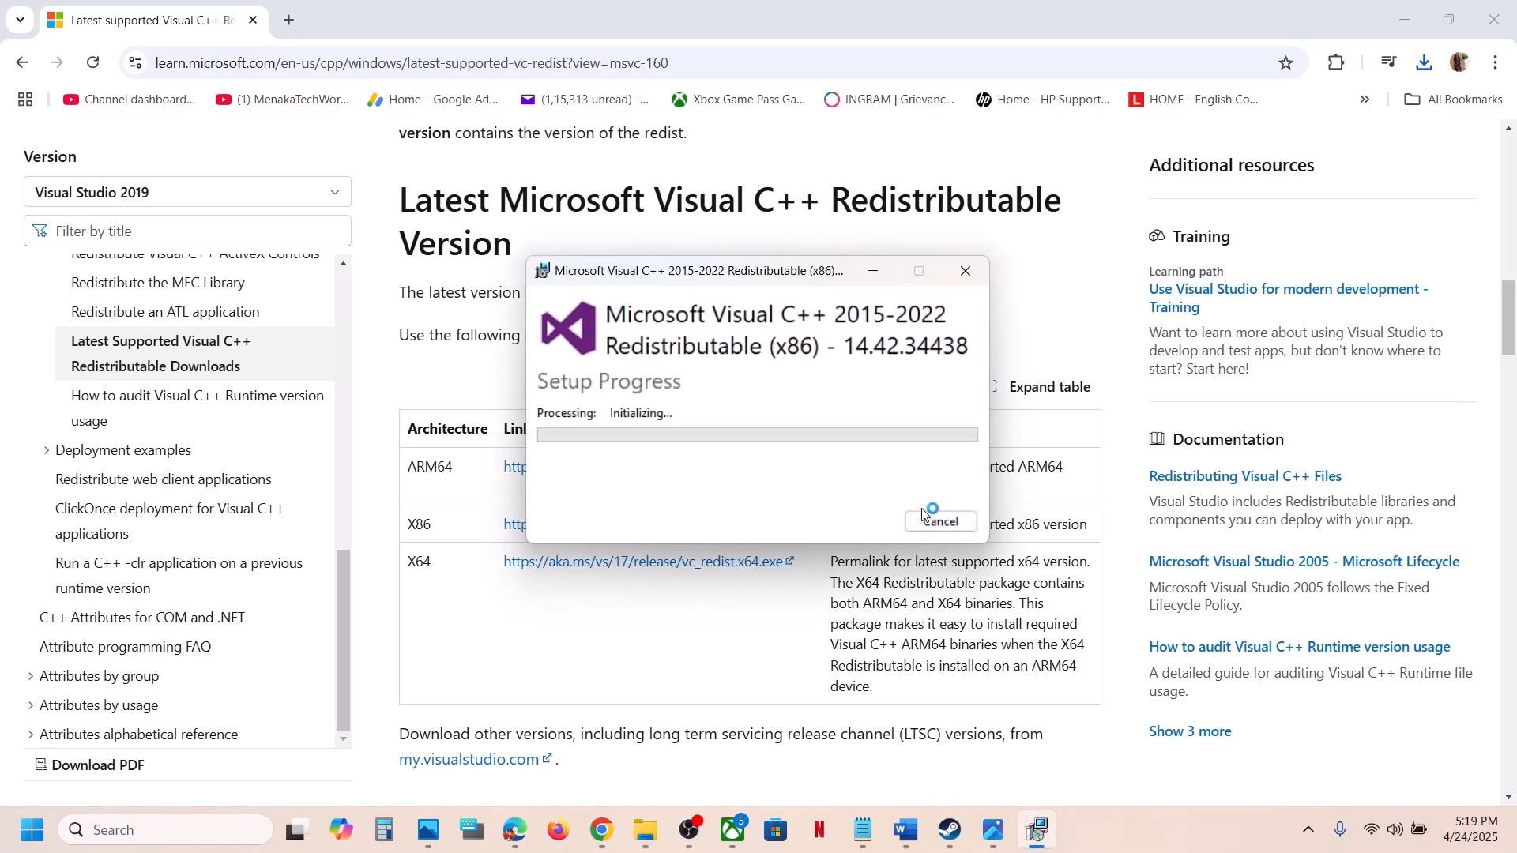
- Download the X64 Visual C++ 2015-2022 Redistributable, launch it and run its Repair
double_click(416, 581)
left_click(625, 579)
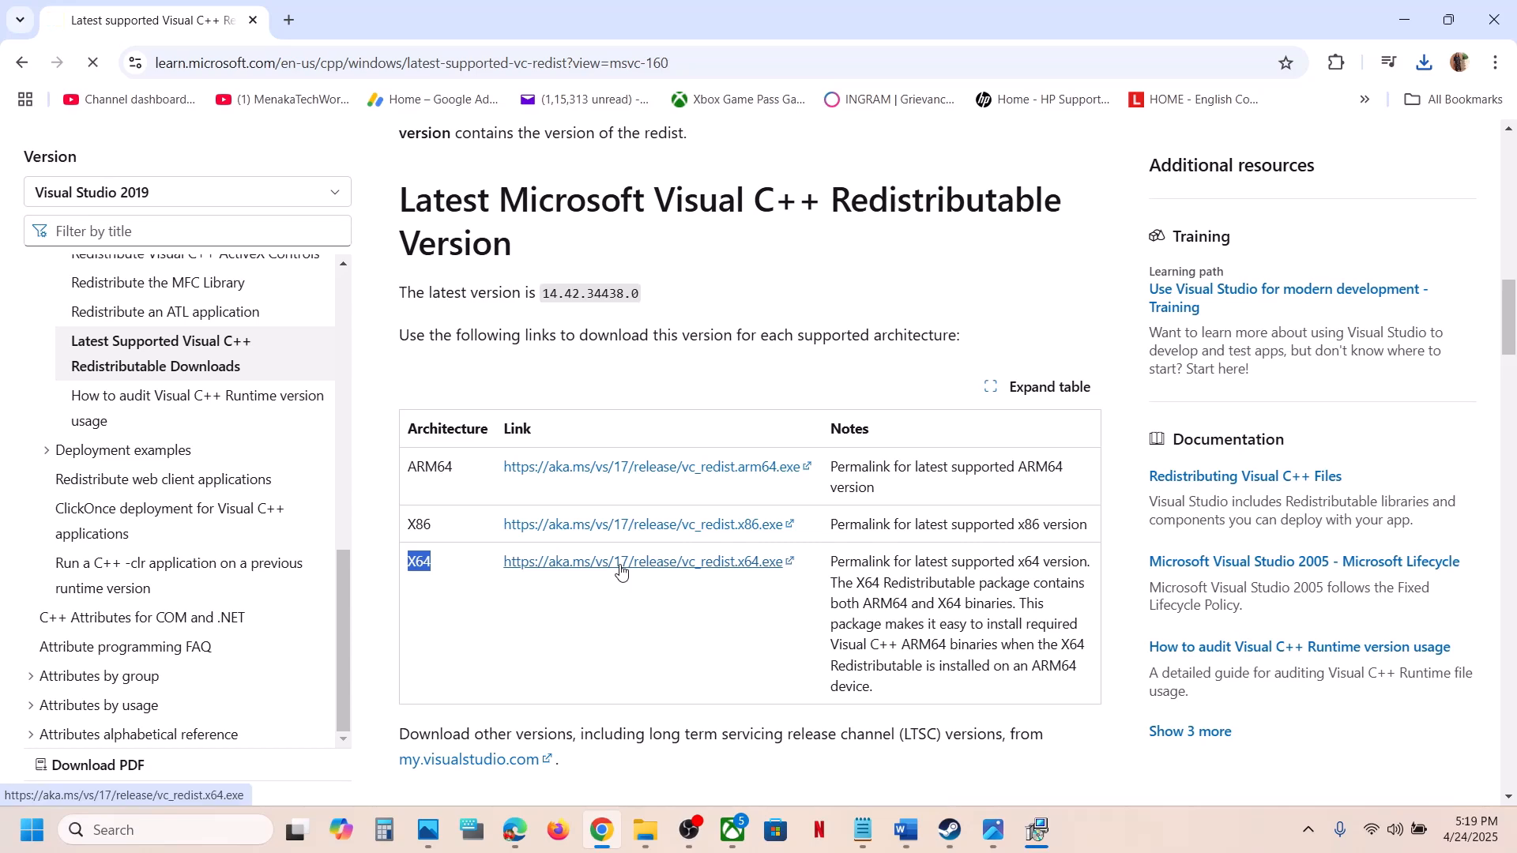
left_click(1425, 63)
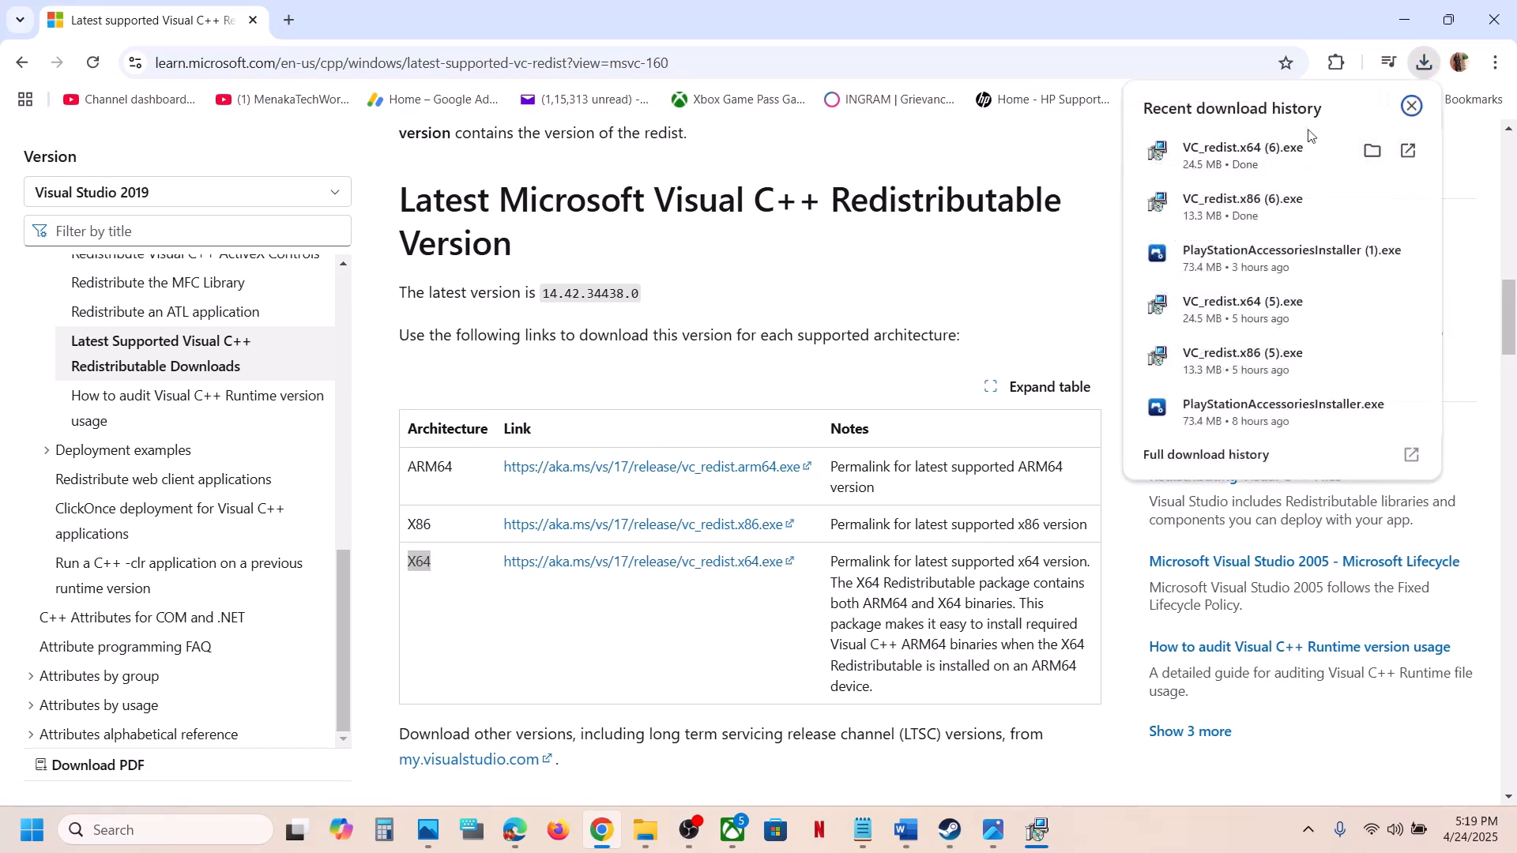
key("Escape")
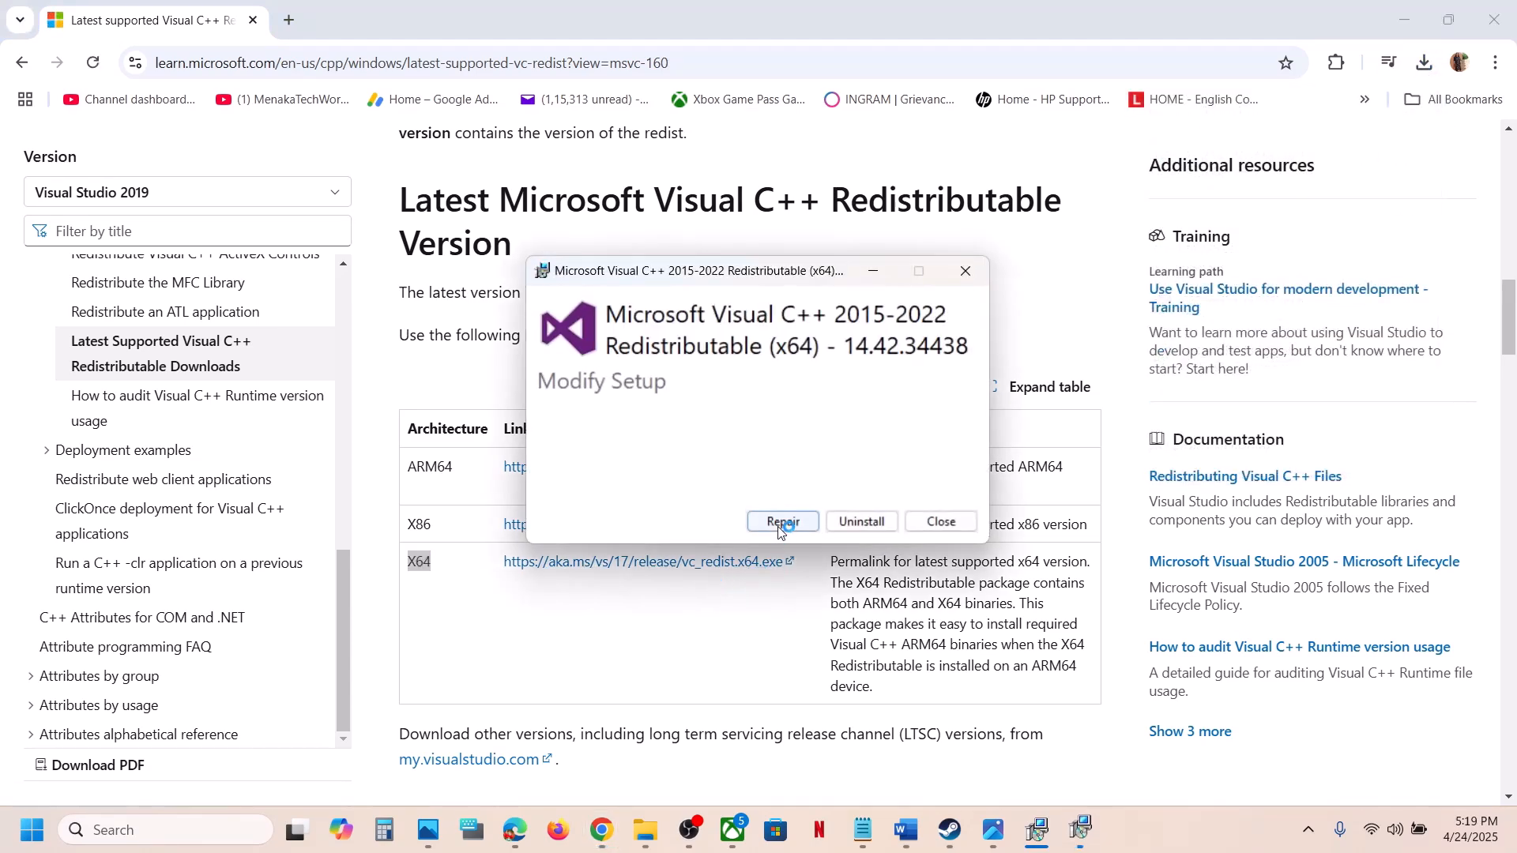
left_click(779, 520)
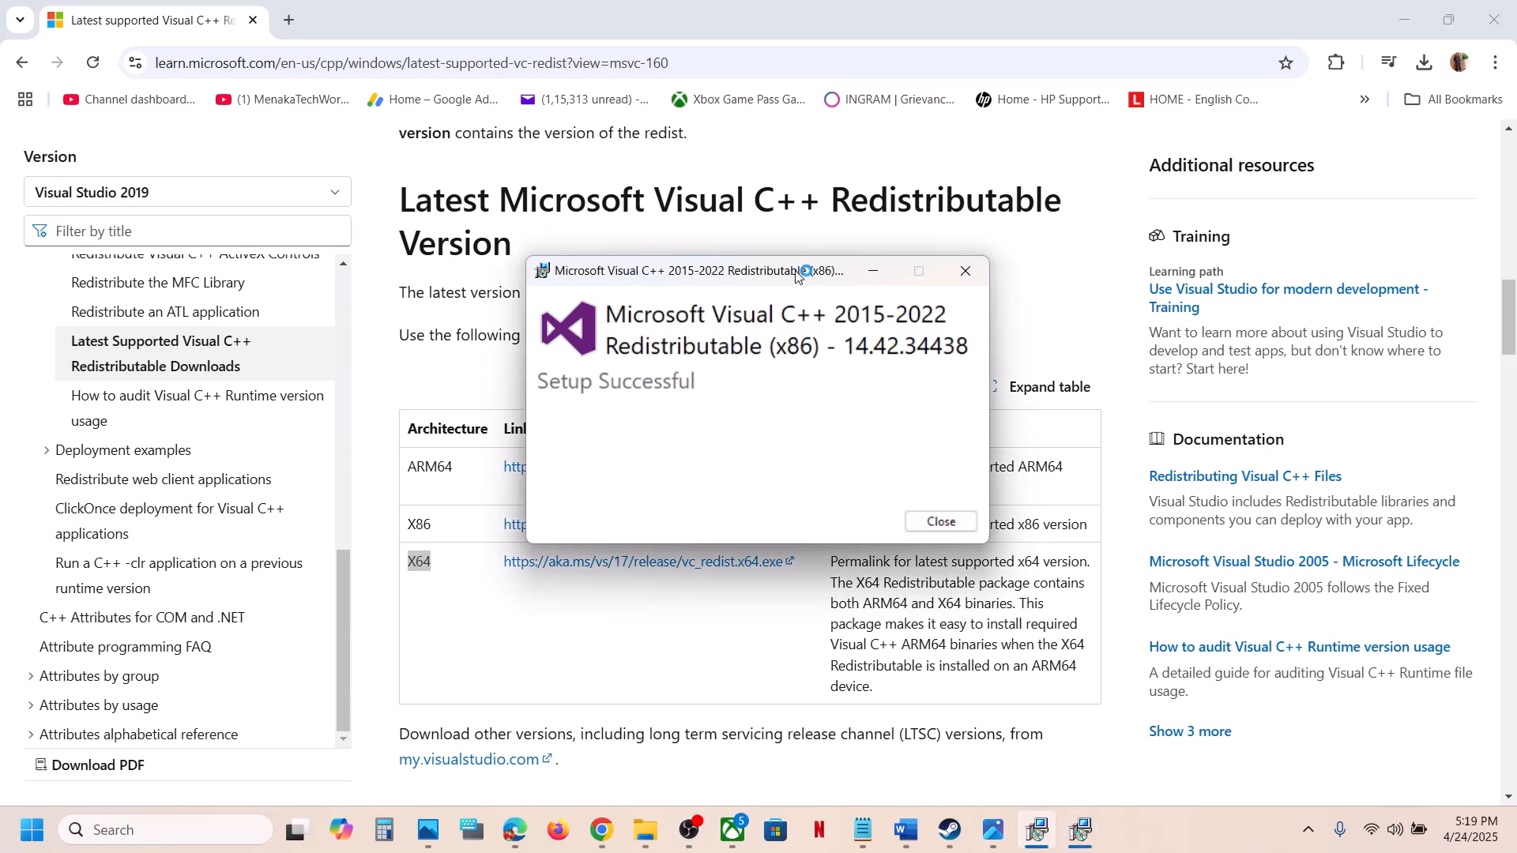
- Separate the x86 and x64 setup windows and close both of them
left_click_drag(802, 269, 1256, 267)
left_click(790, 305)
left_click(1124, 349)
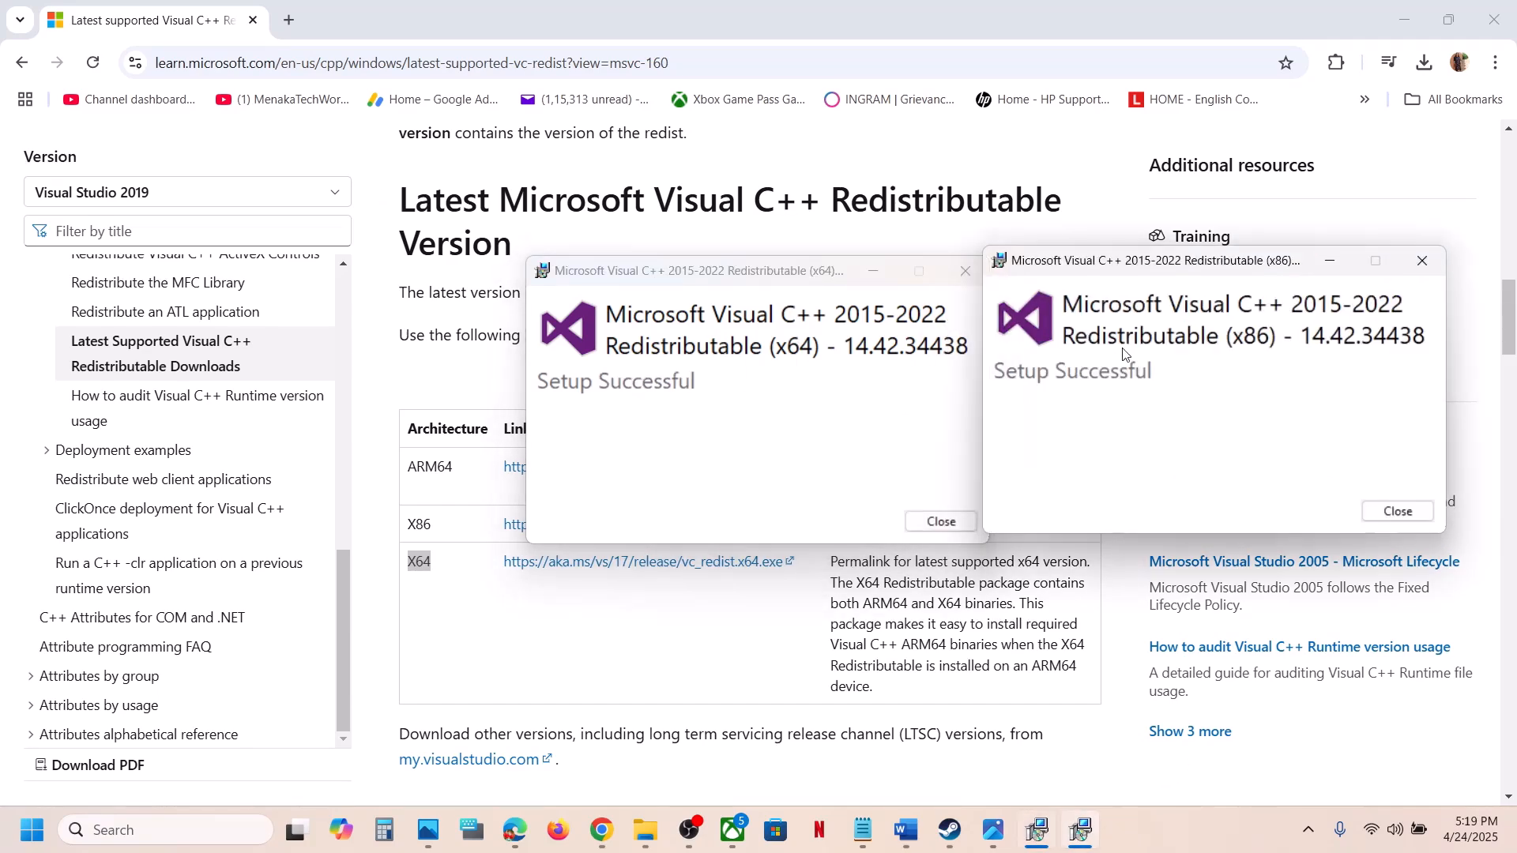
left_click(948, 521)
left_click(1397, 511)
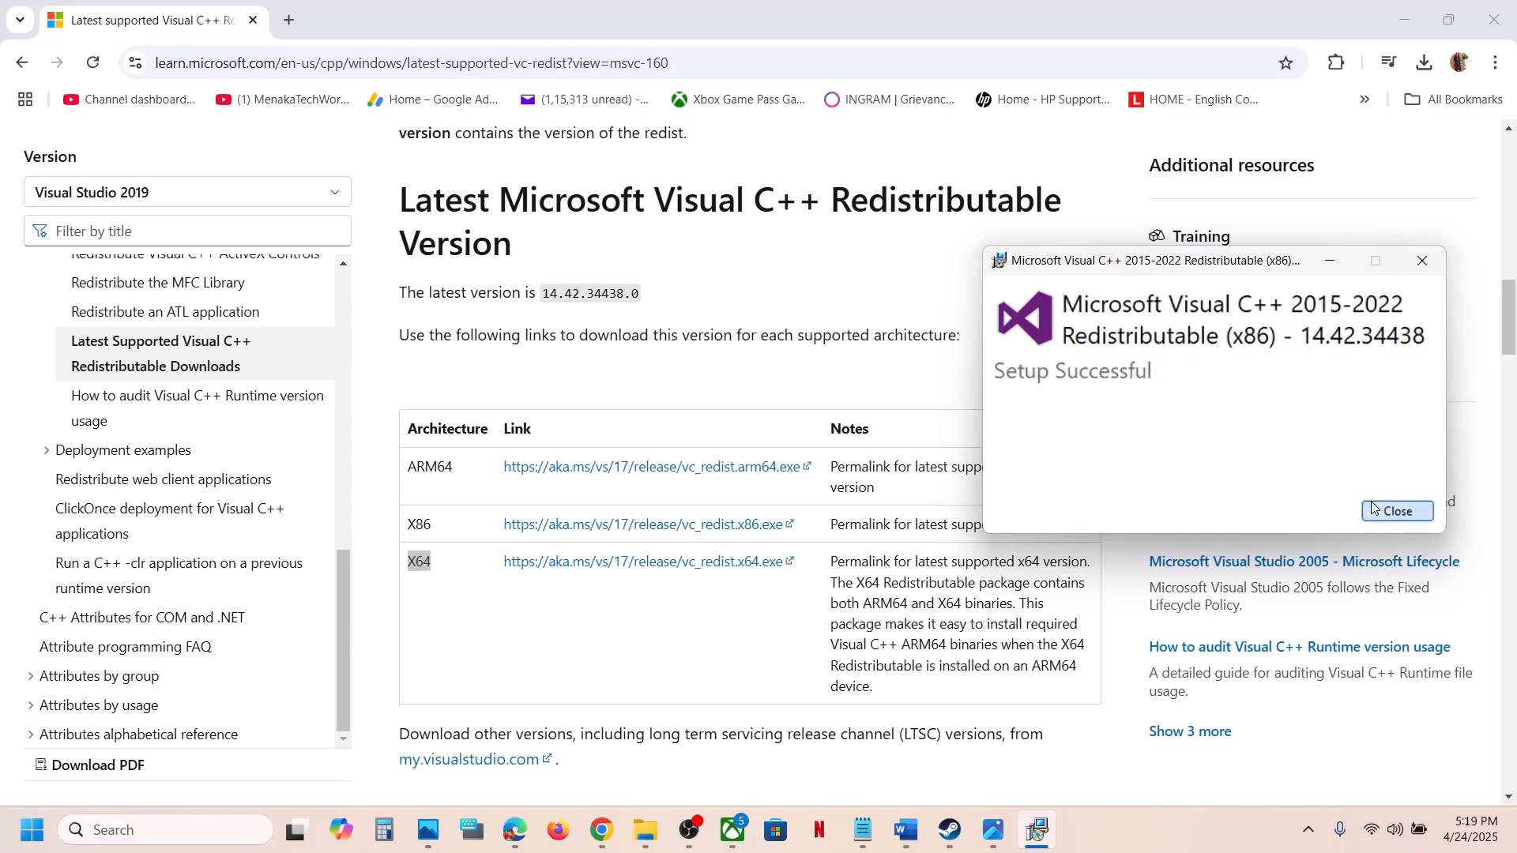
- Show the Windows power options containing Restart, and switch to the Clair Obscur: Expedition 33 page in Steam
left_click(33, 831)
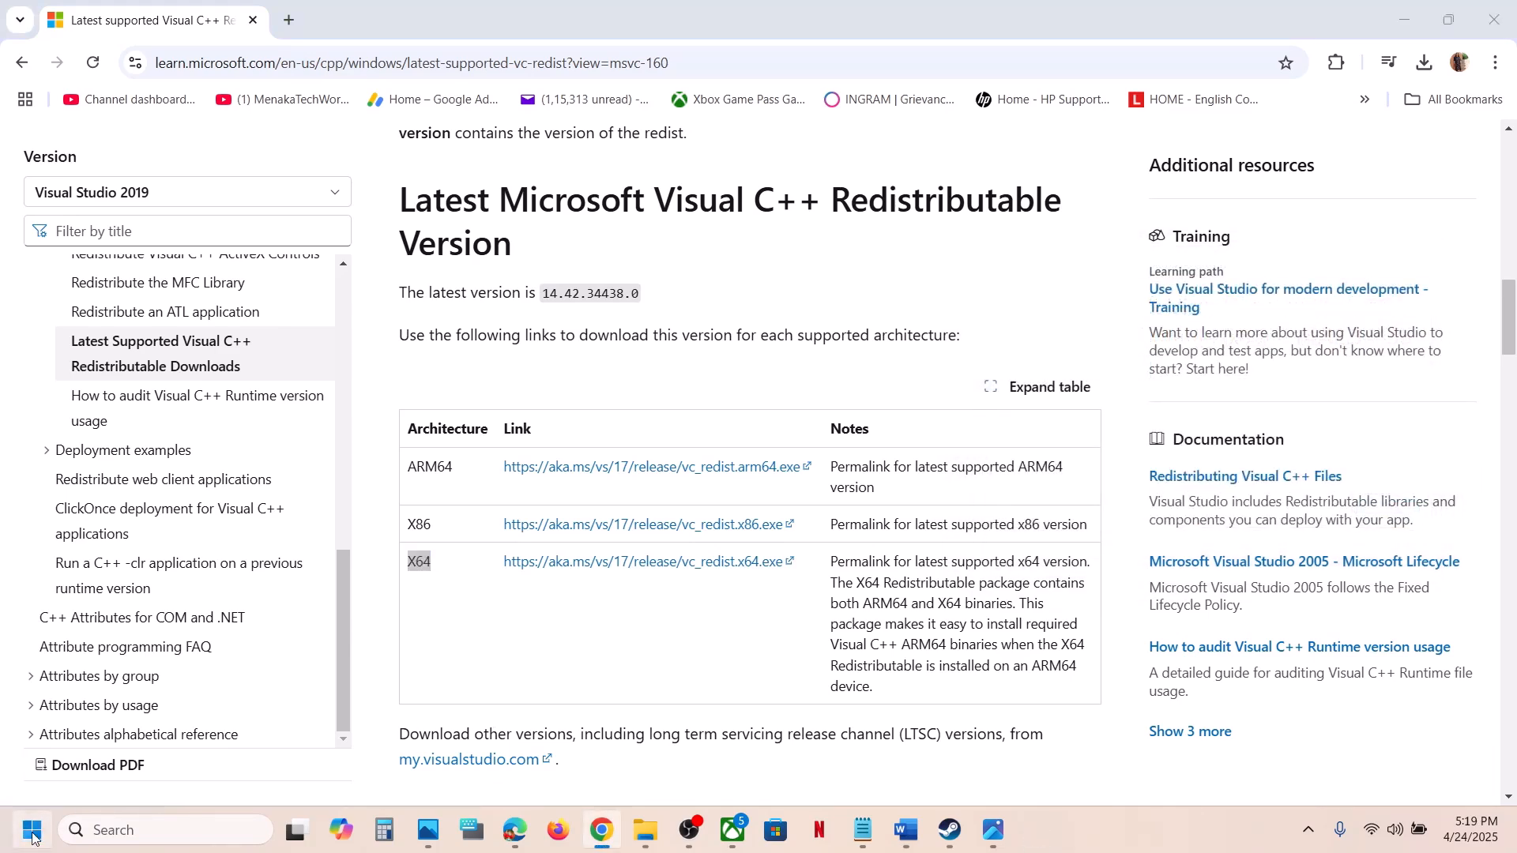
left_click(574, 761)
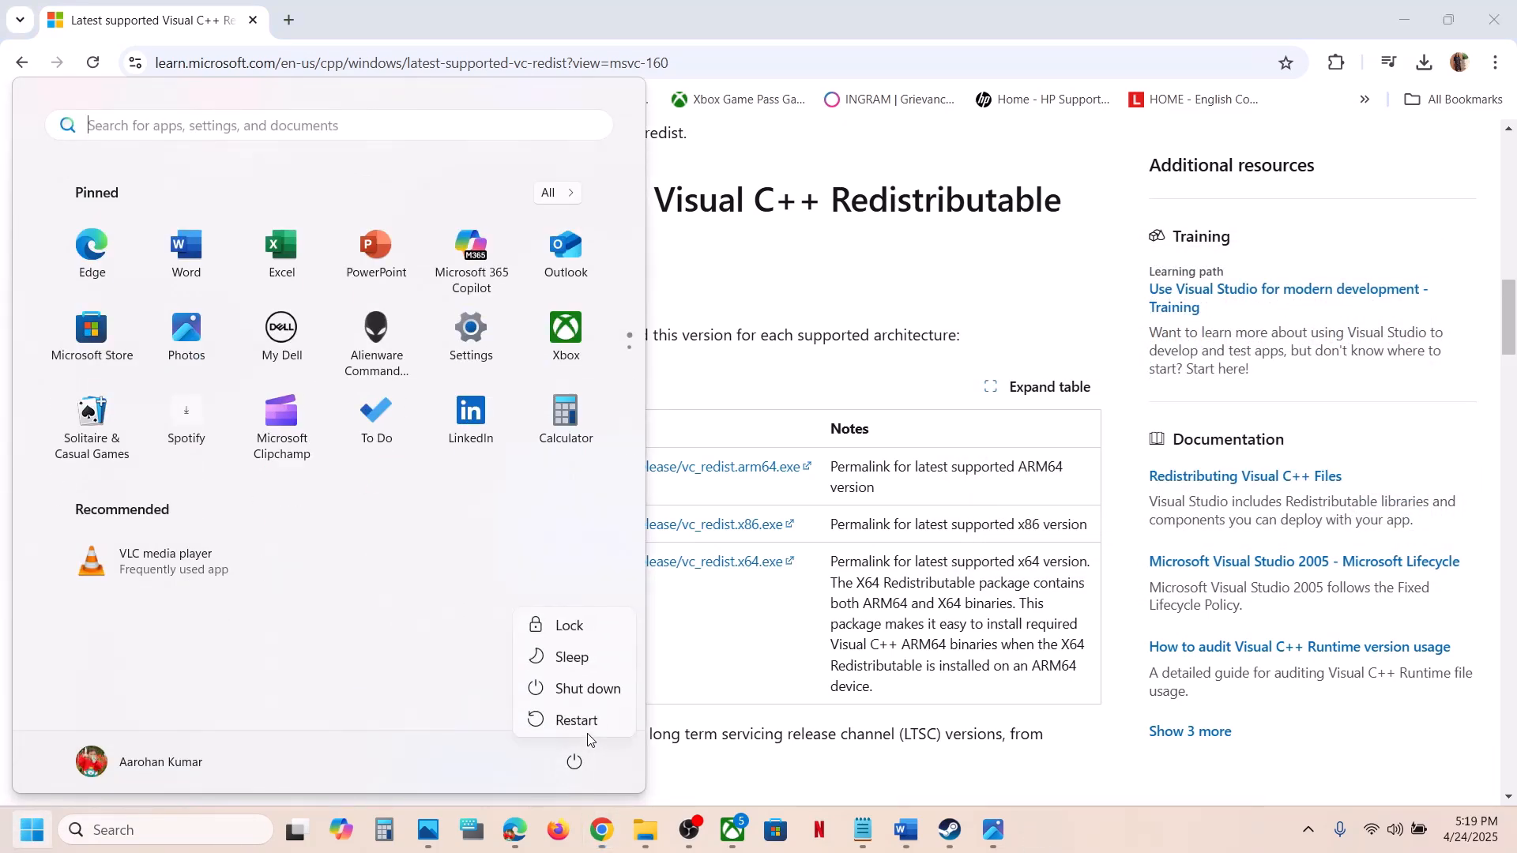
left_click(949, 830)
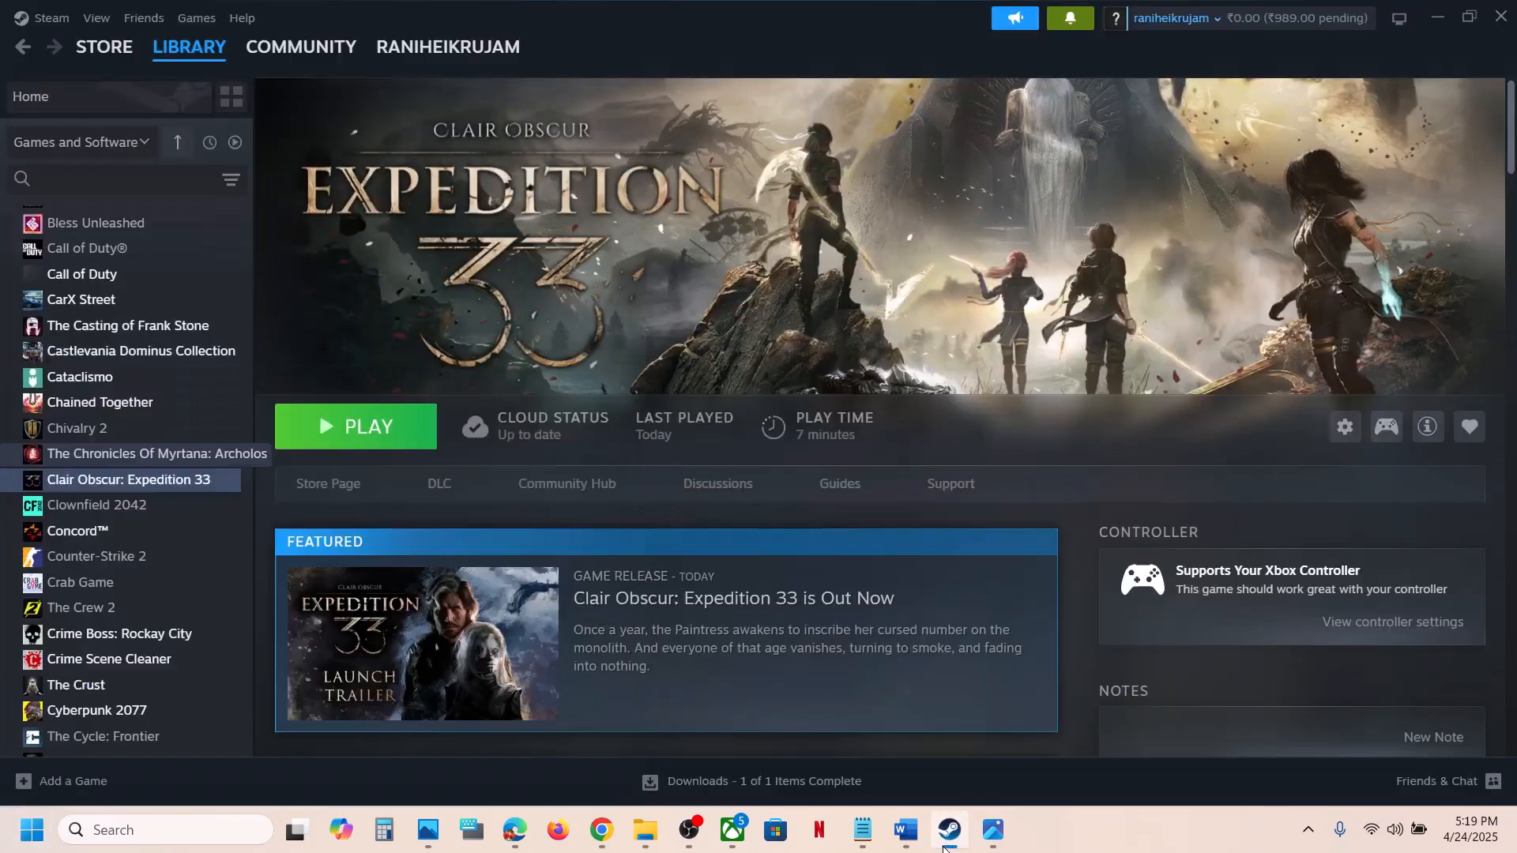
left_click(1095, 846)
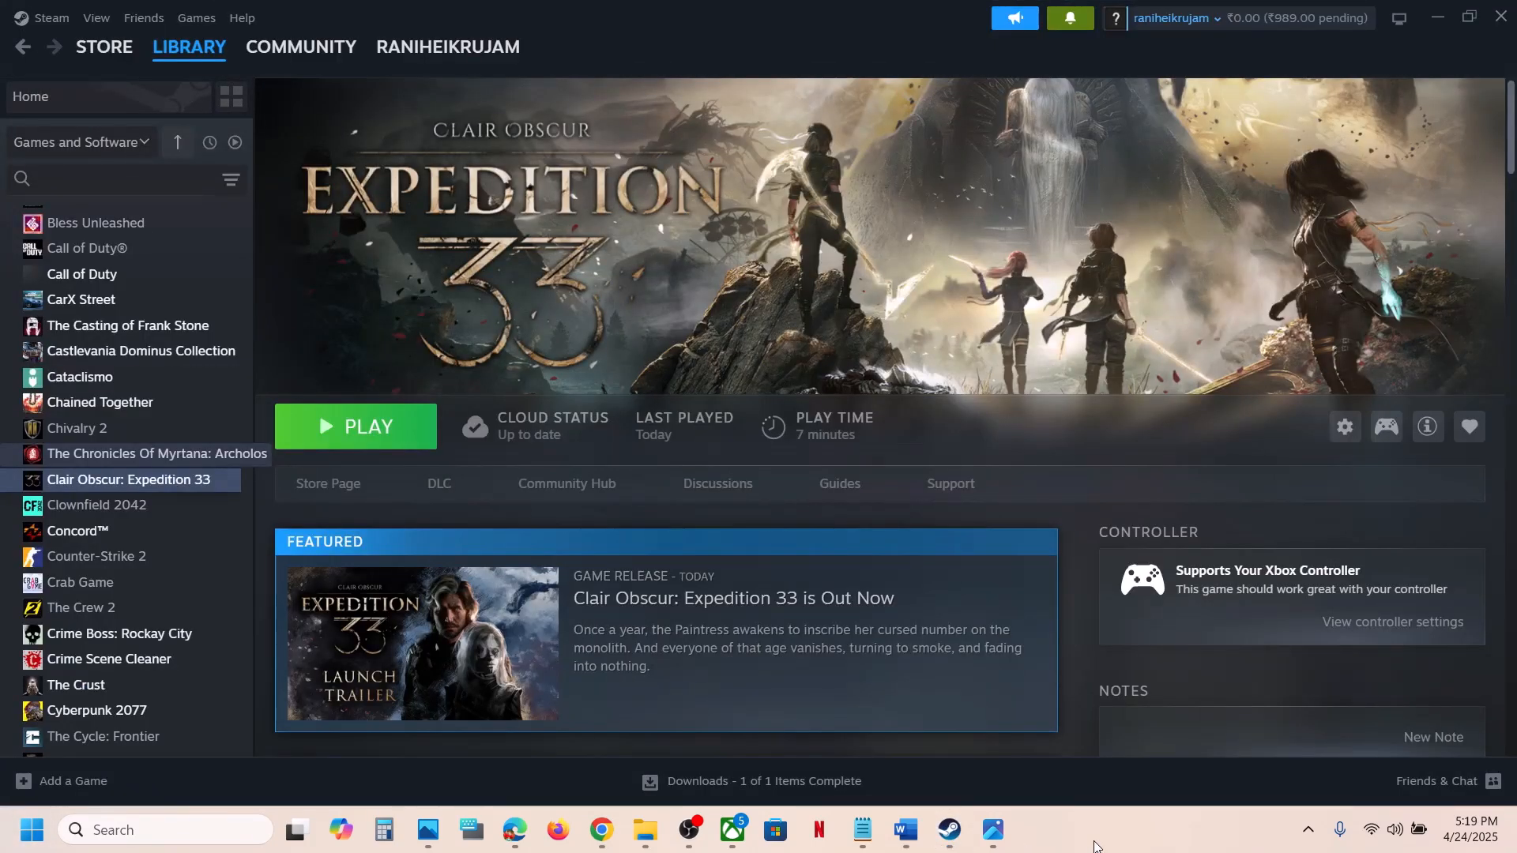
- Return to the Word notes and read Step 11 on increasing virtual memory
left_click(905, 830)
scroll(569, 485, "down", 3)
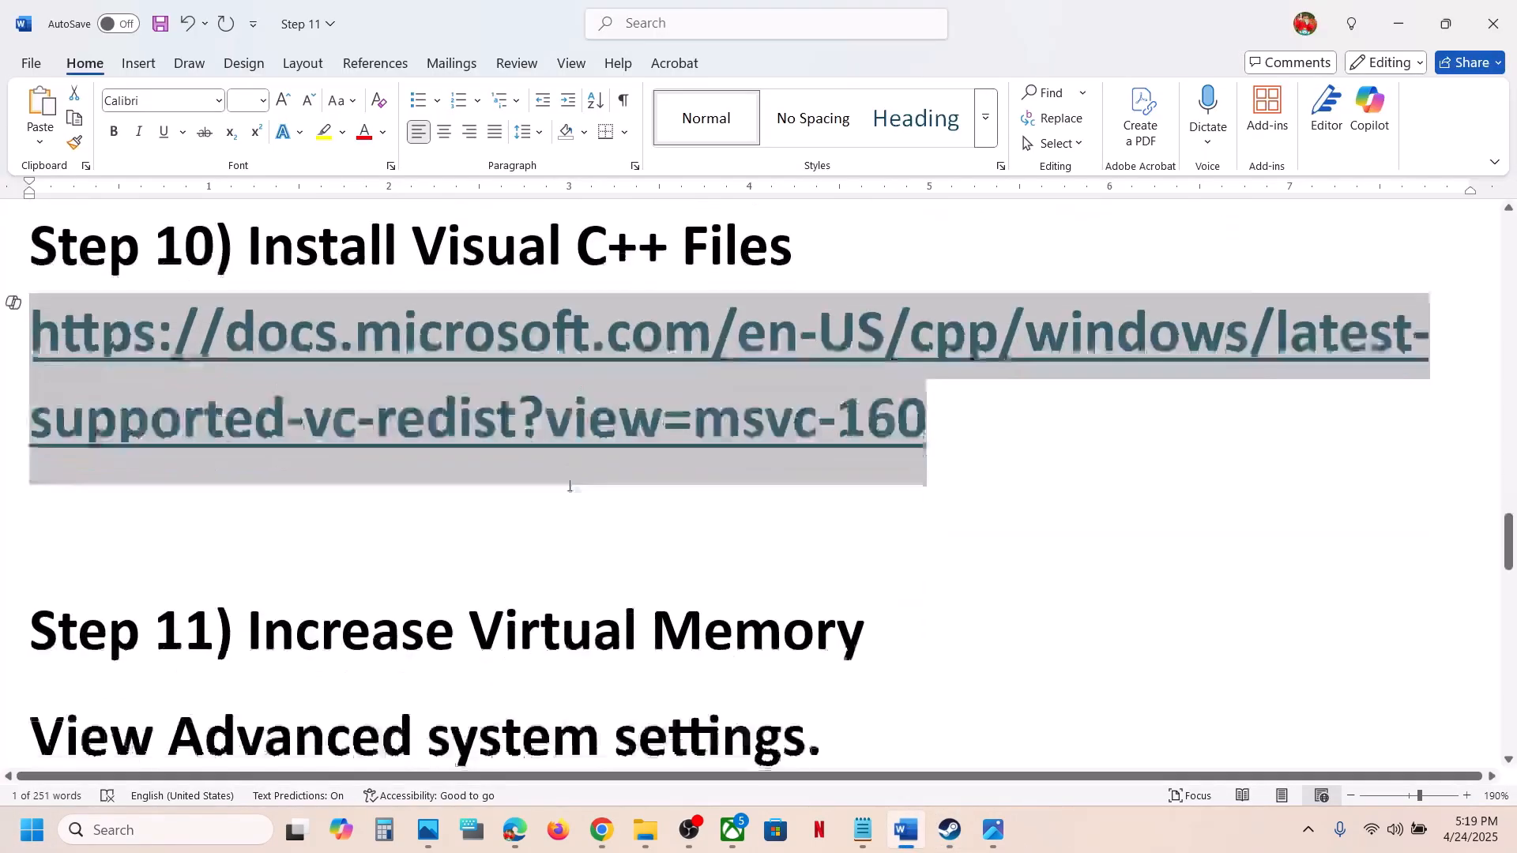
scroll(569, 486, "down", 2)
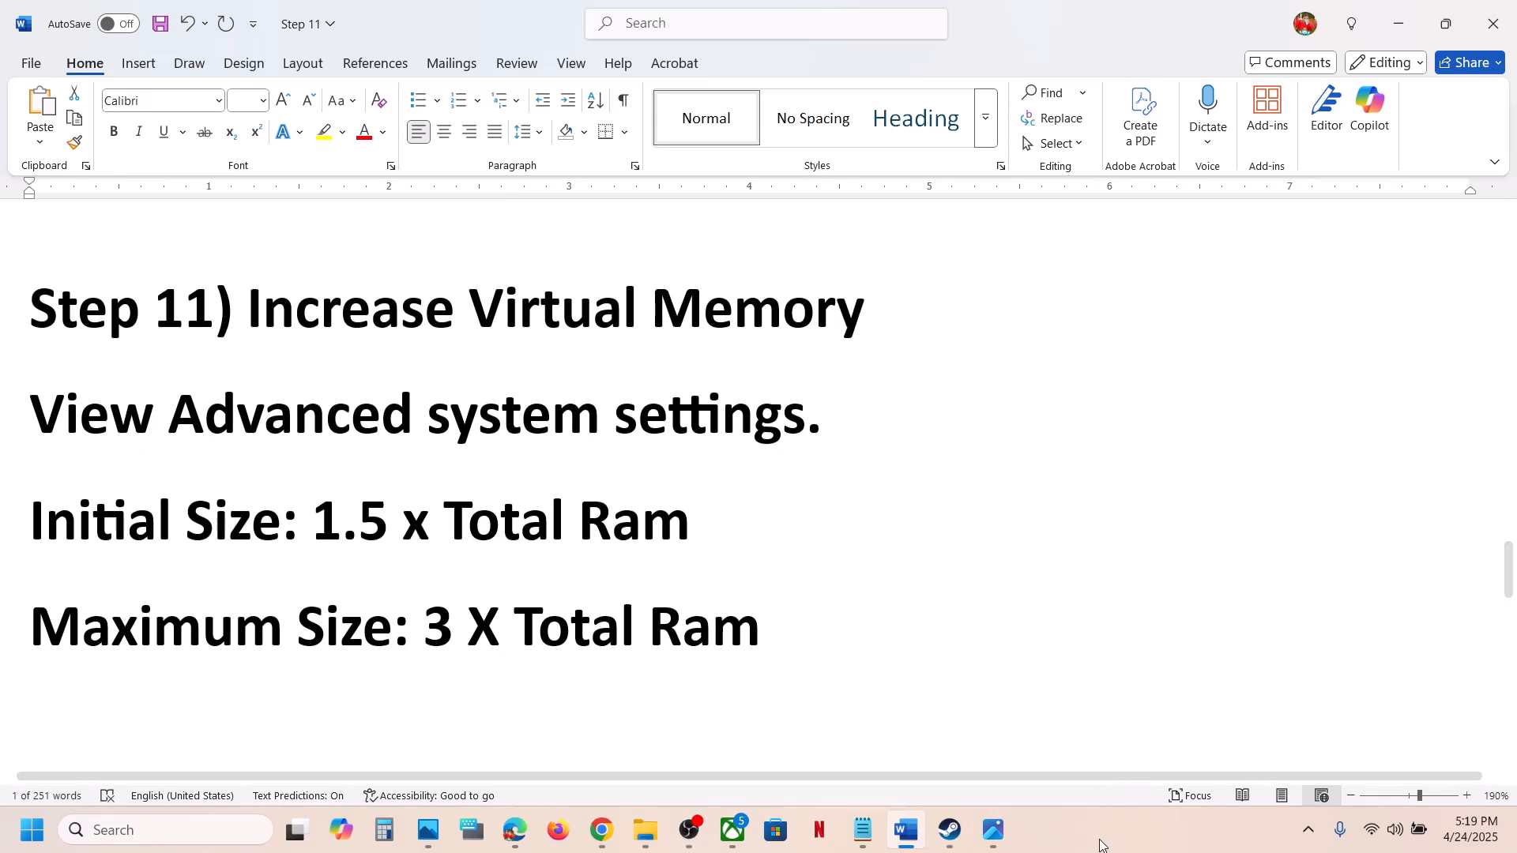
left_click(1104, 846)
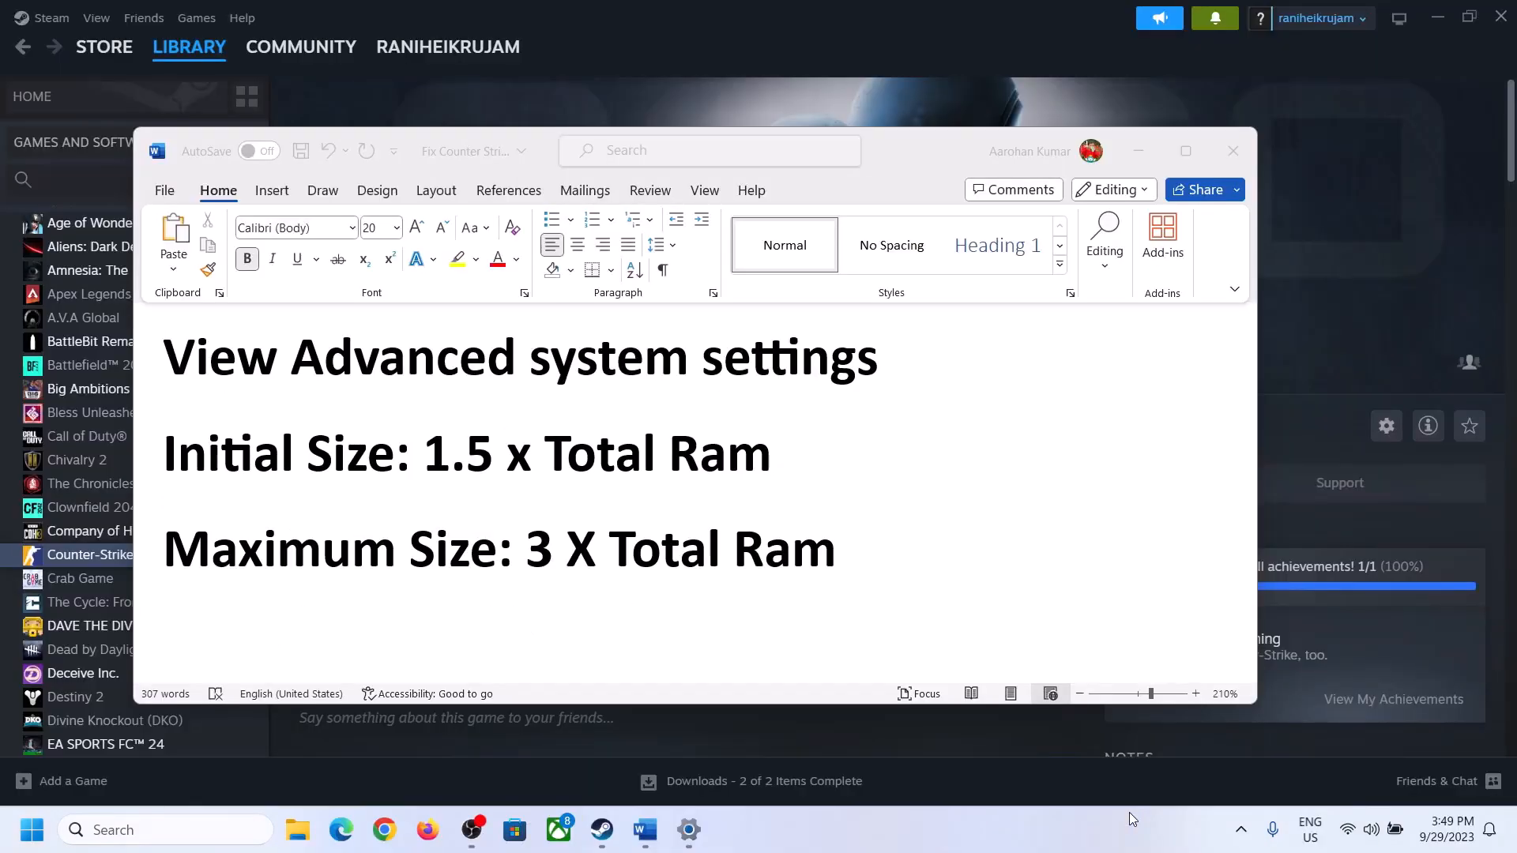
- Copy "View Advanced system settings" from the Word notes, search Windows for it and open the matching control panel entry
left_click(260, 365)
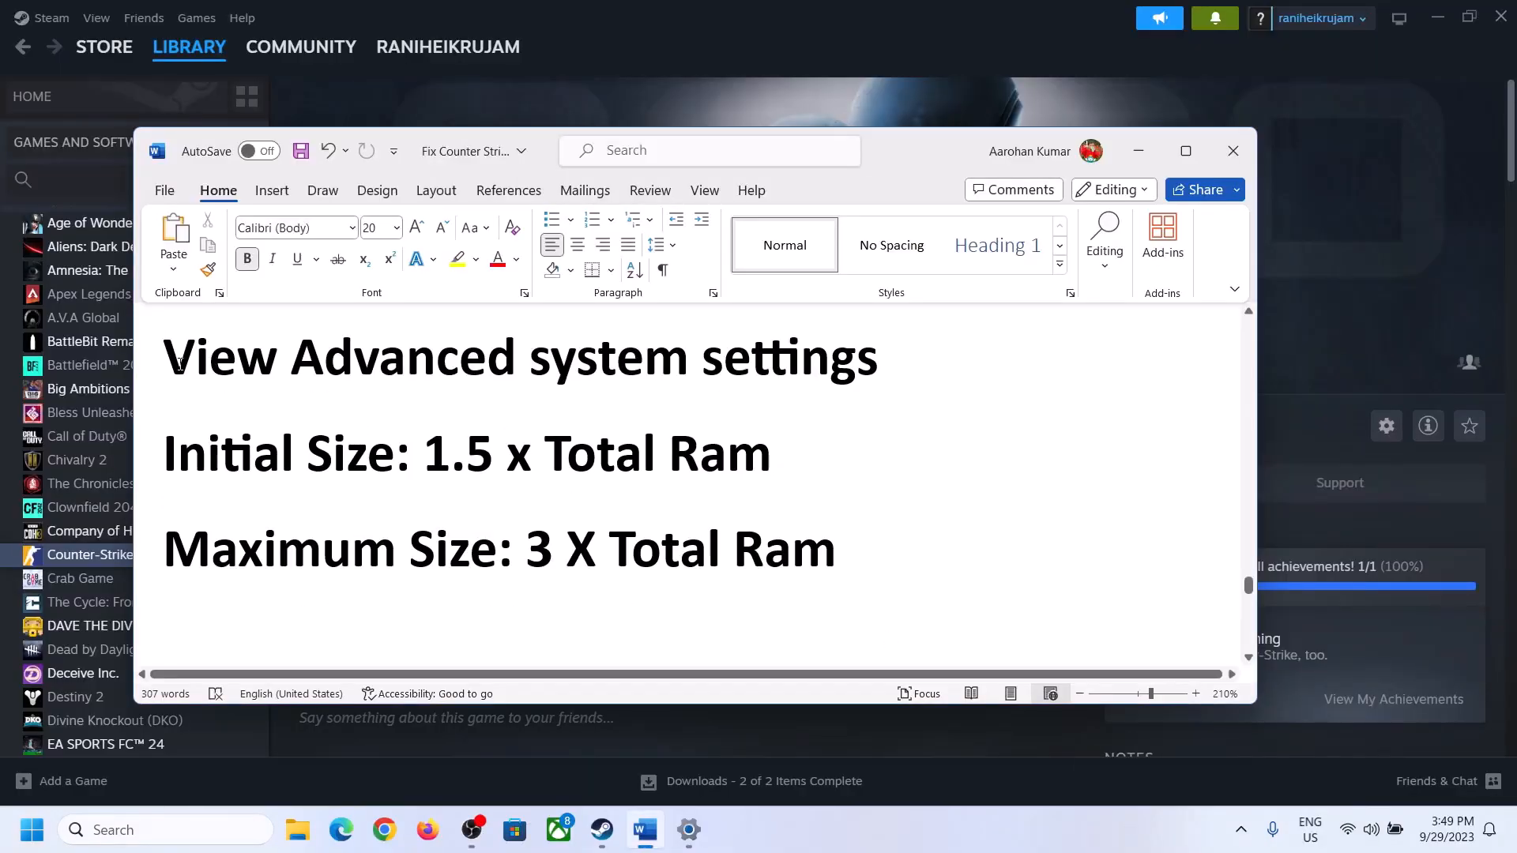
left_click_drag(182, 362, 828, 385)
key("ctrl+c")
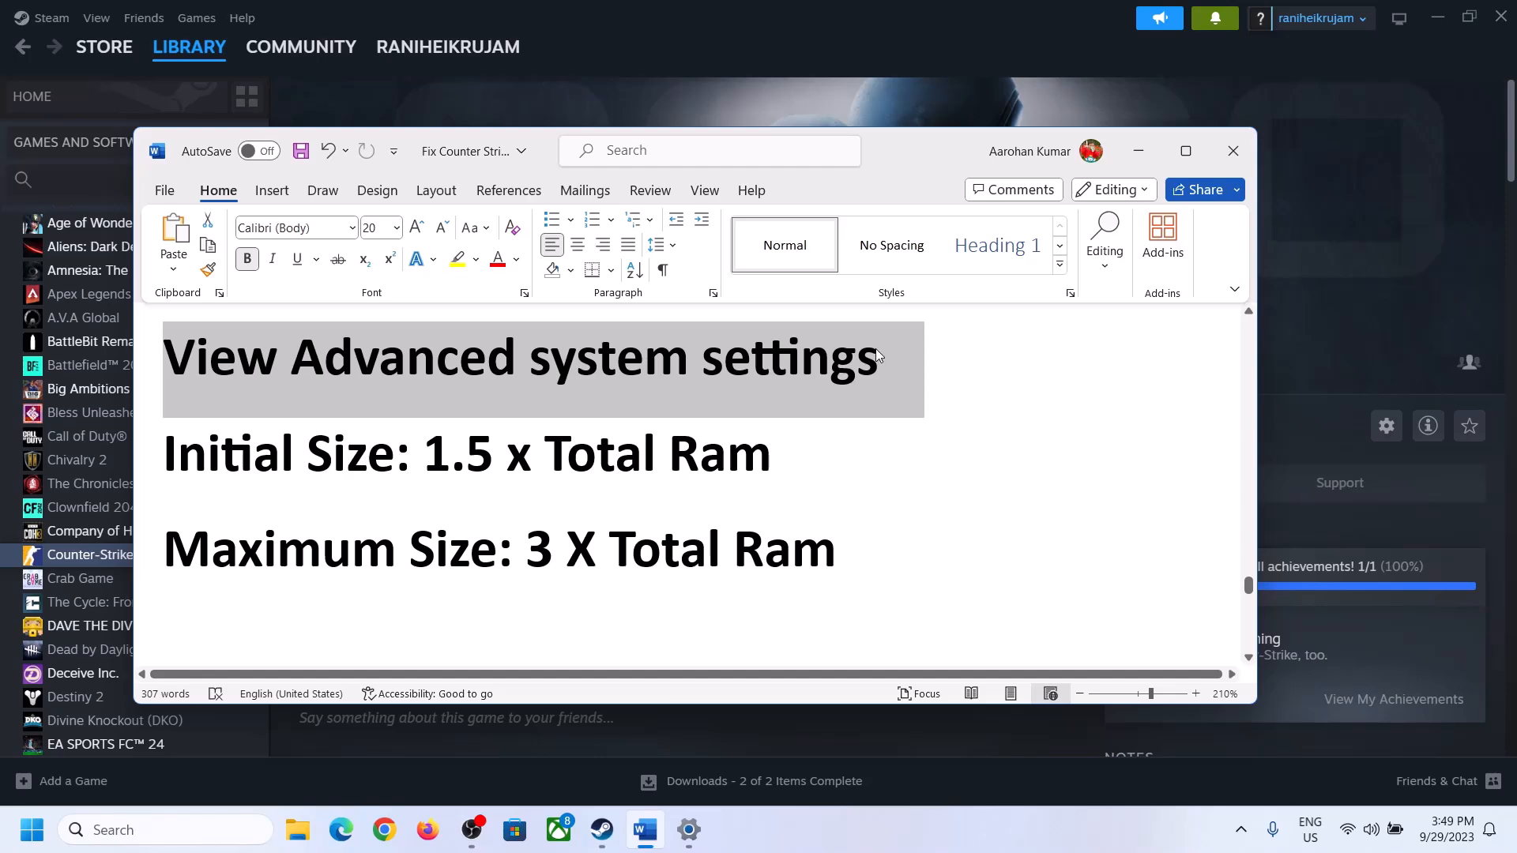
left_click(166, 830)
key("ctrl+v")
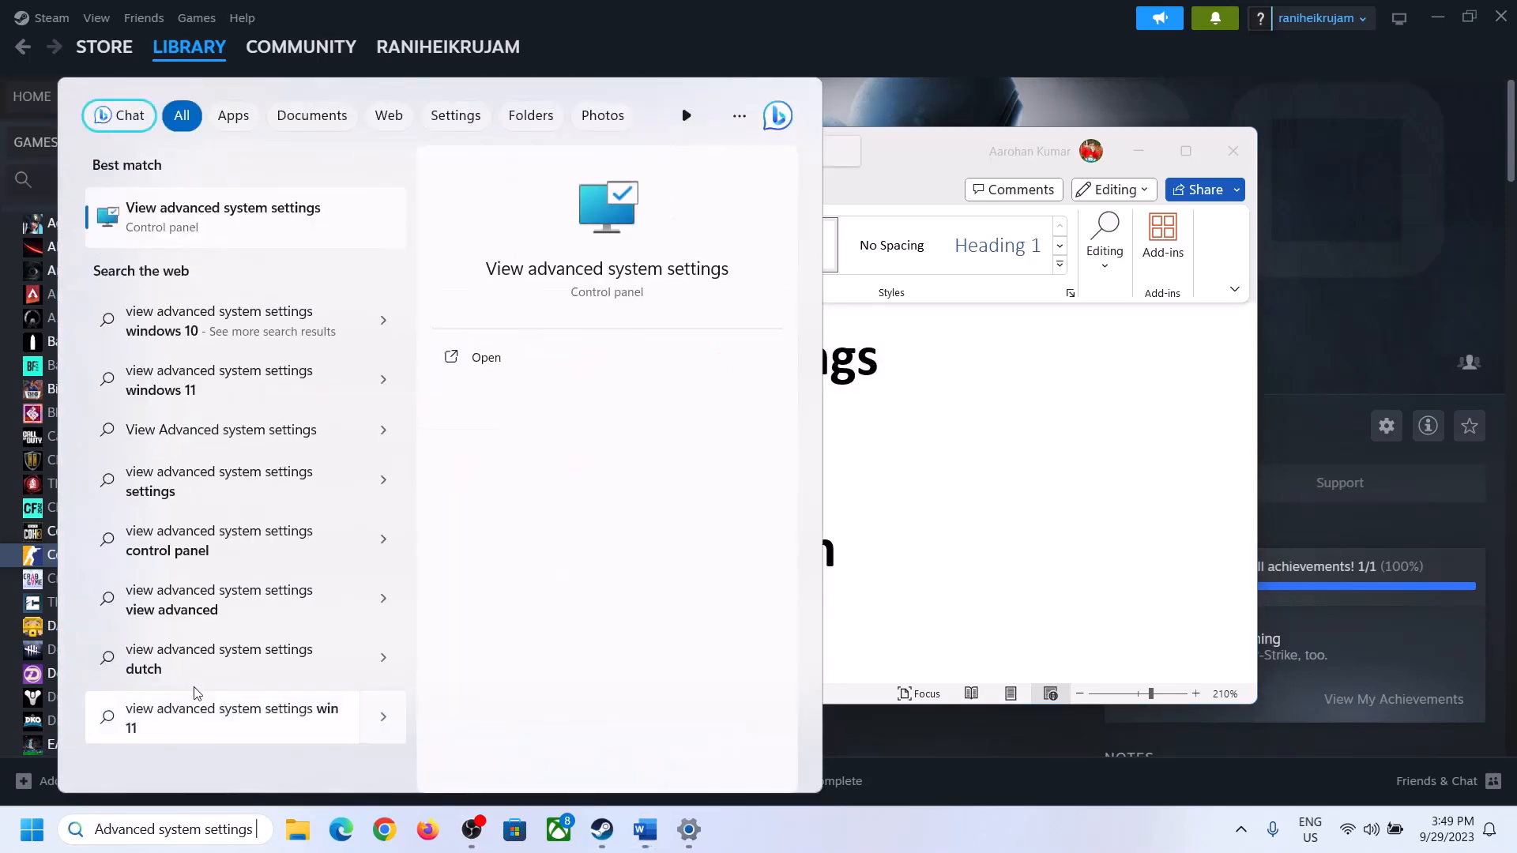
left_click(213, 229)
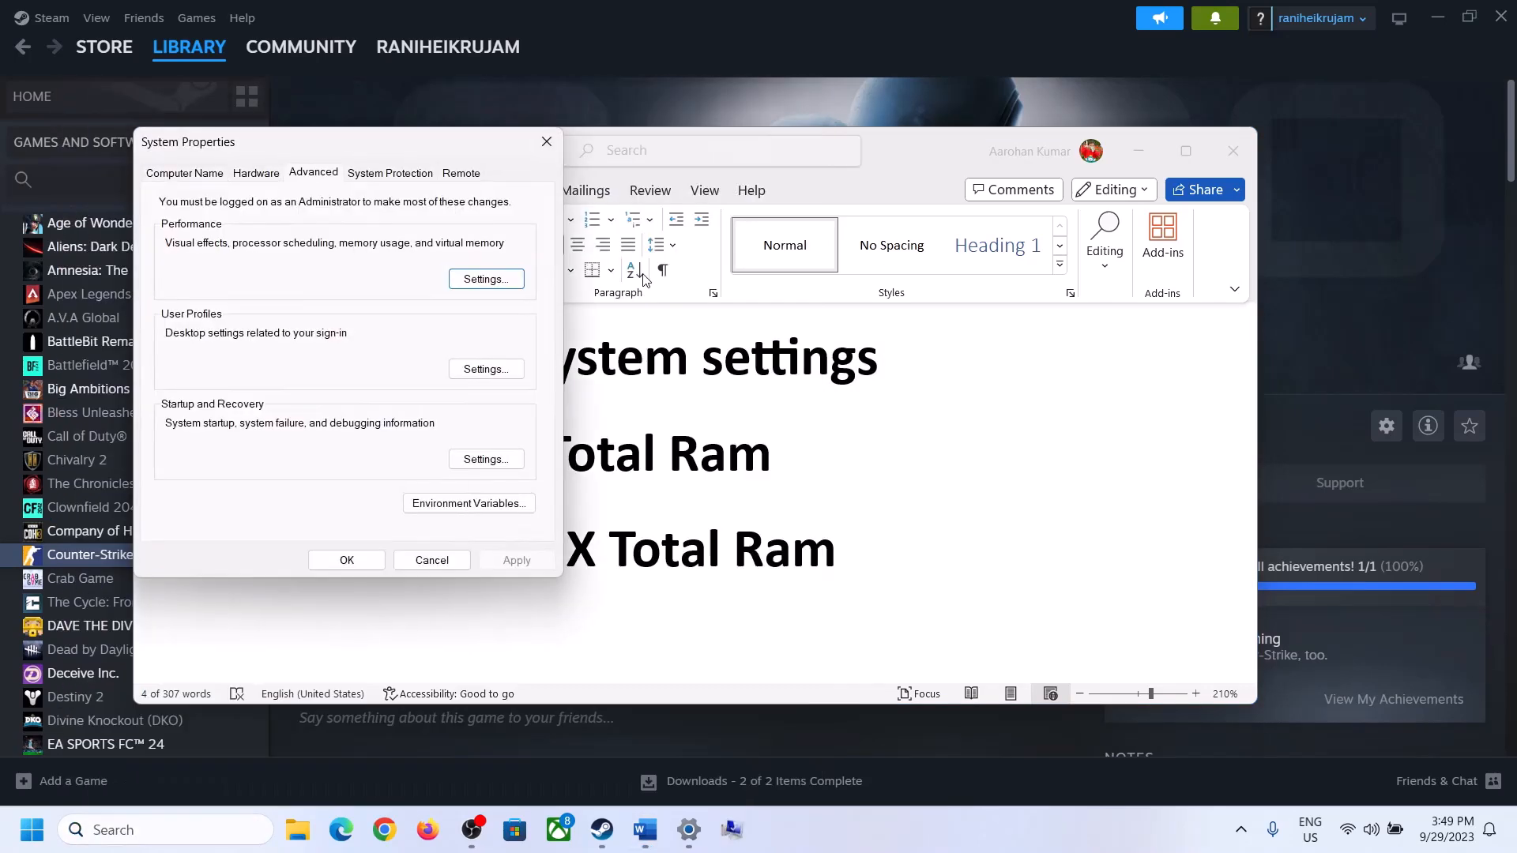
- Open the Virtual Memory settings, turn off automatic paging file management and choose Custom size for drive C:
left_click_drag(318, 156, 678, 274)
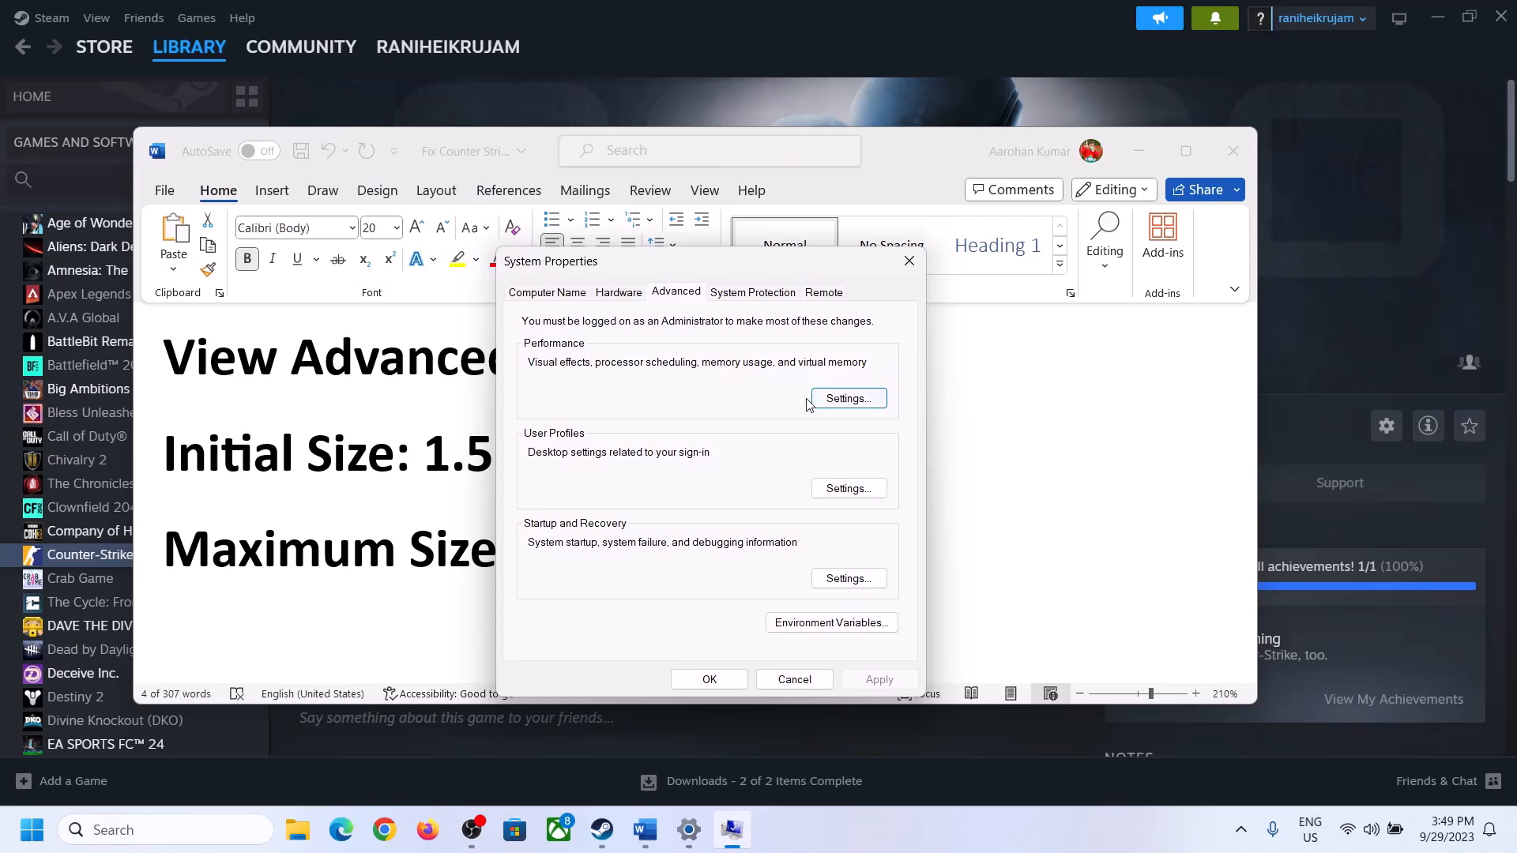
left_click(850, 400)
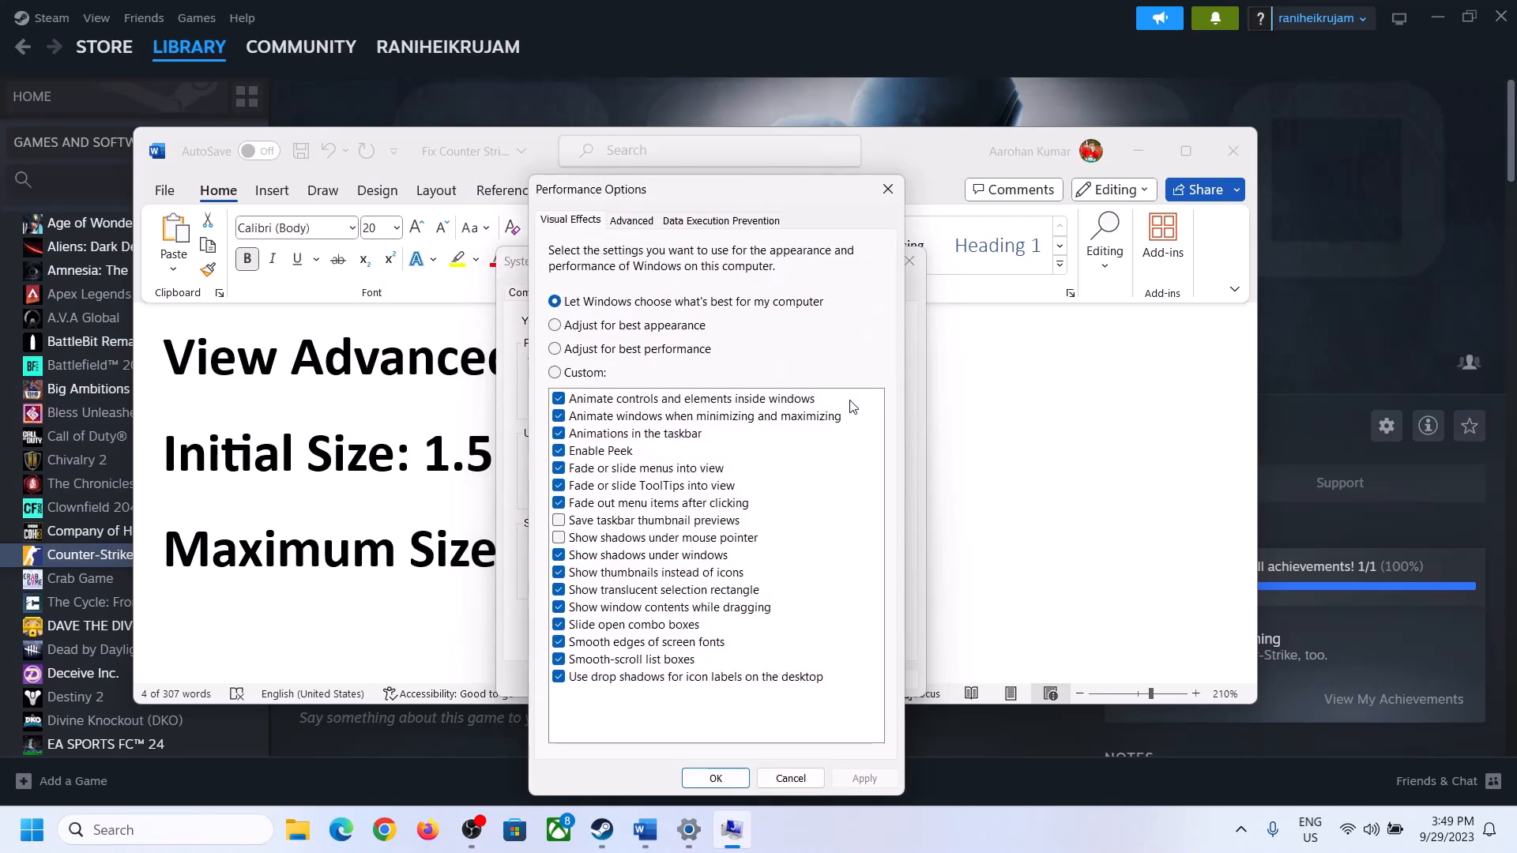
left_click(632, 222)
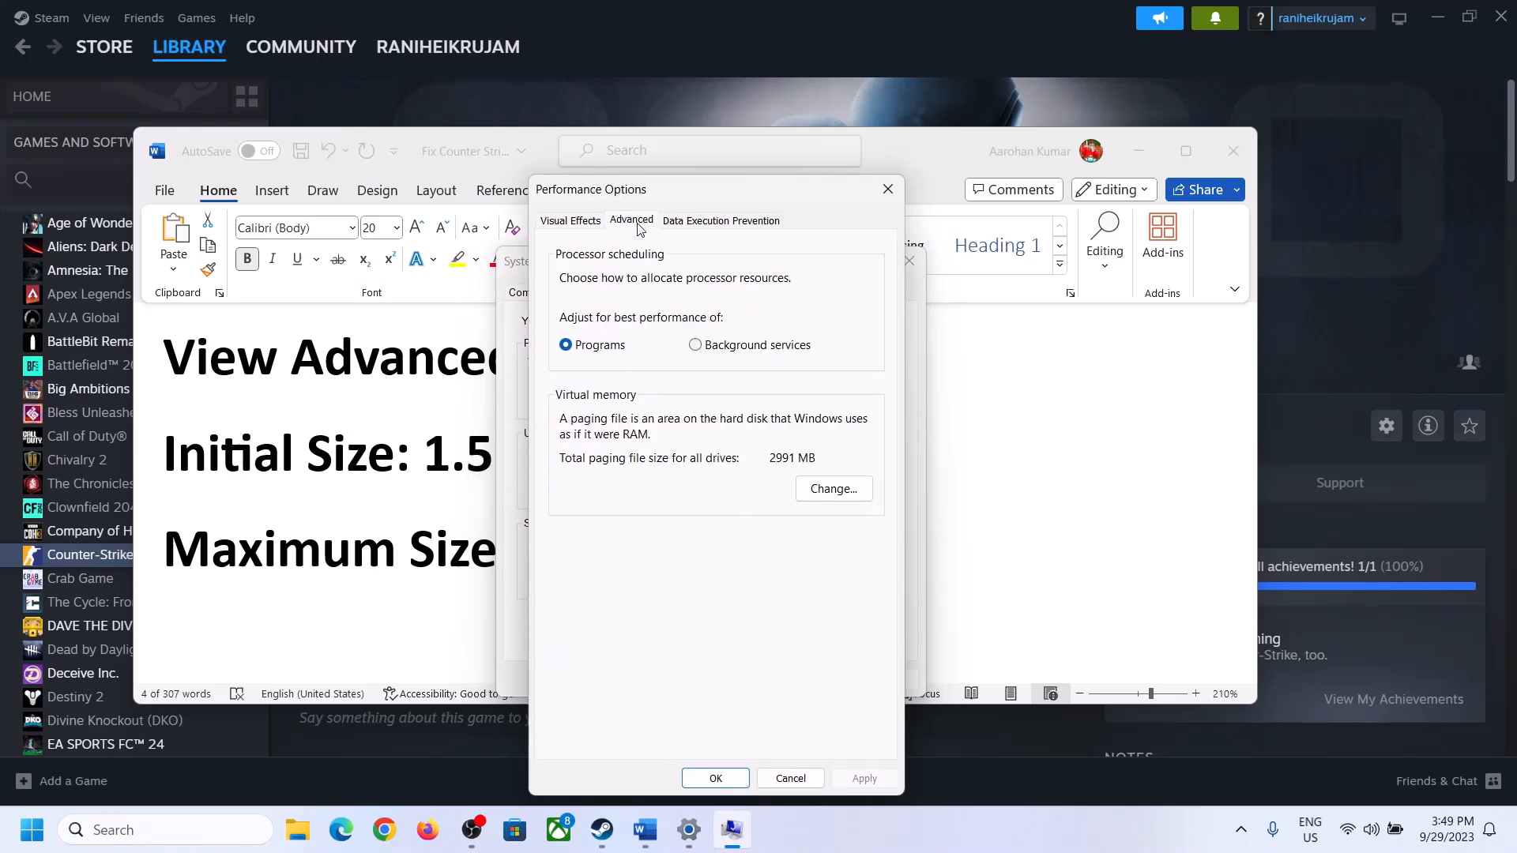
left_click(817, 486)
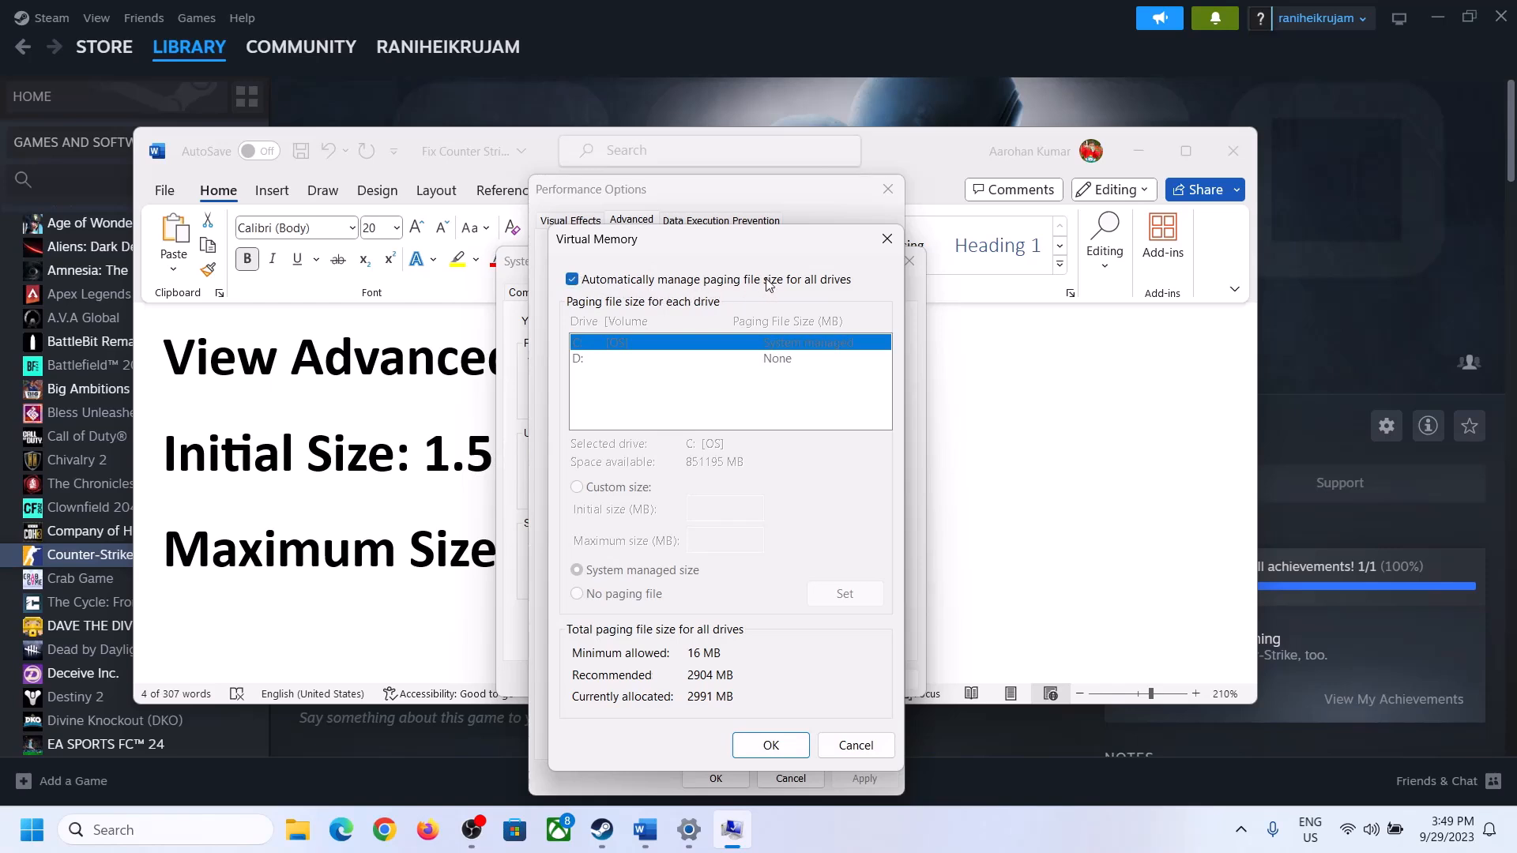
left_click(573, 280)
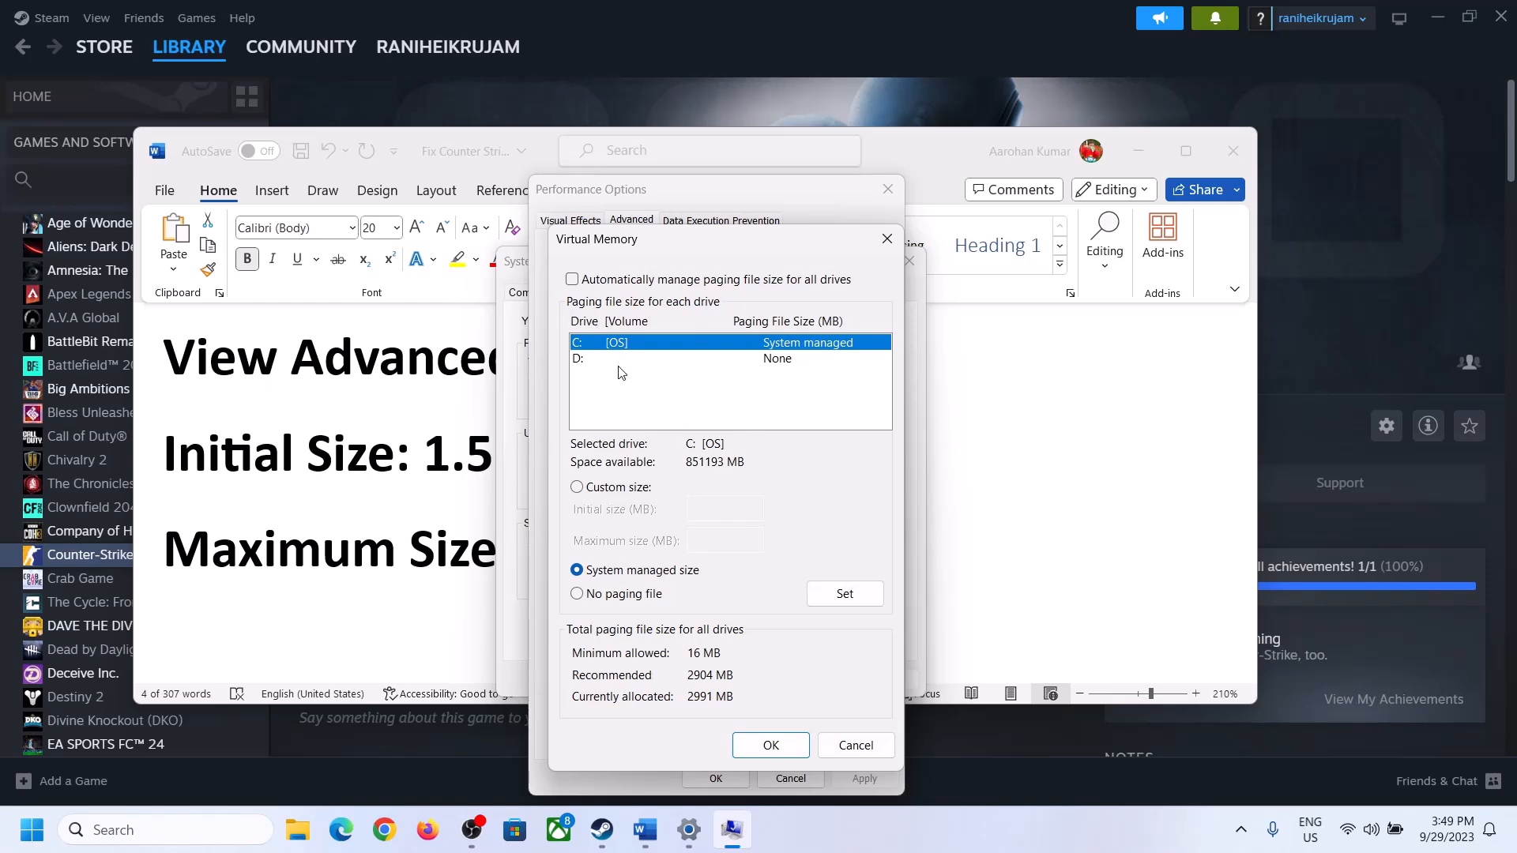
left_click(577, 490)
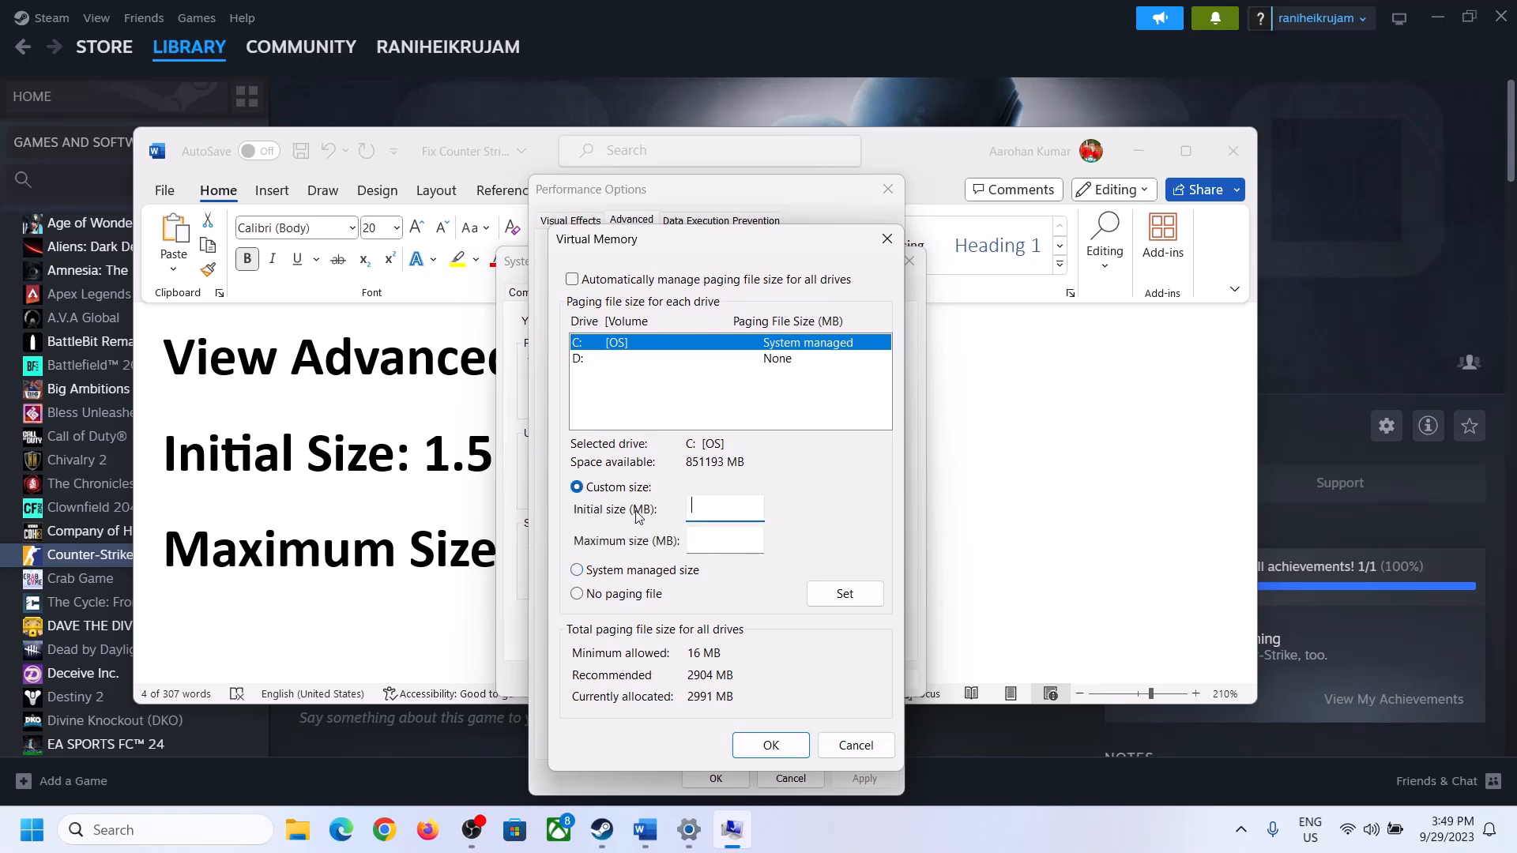
- Highlight the initial size formula "1.5 x Total Ram" in the Word notes, and check the installed RAM on the System About page in Settings
left_click(417, 474)
left_click_drag(424, 466, 703, 468)
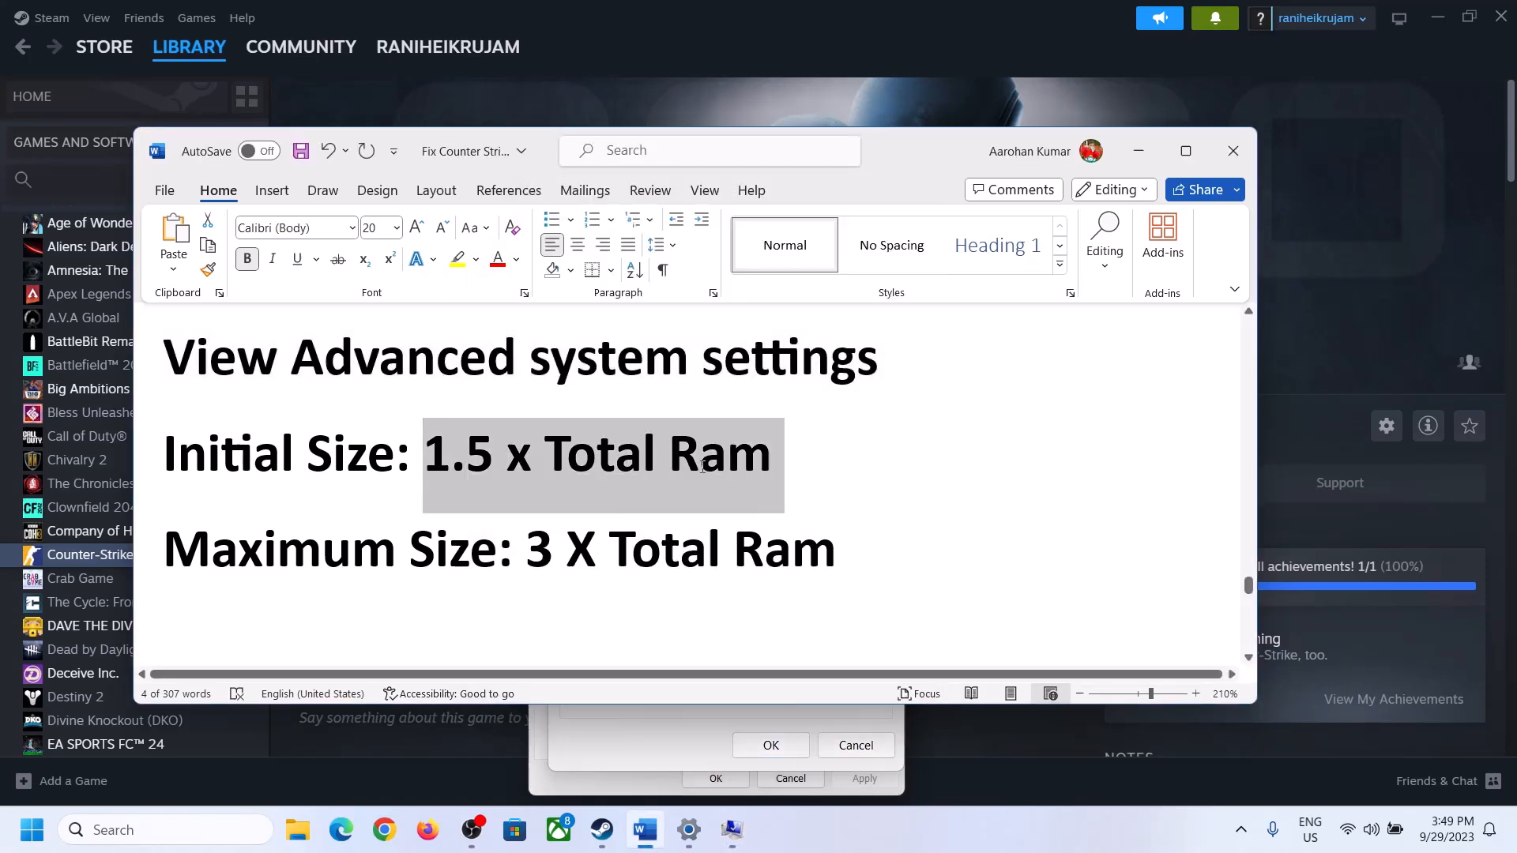
left_click(689, 832)
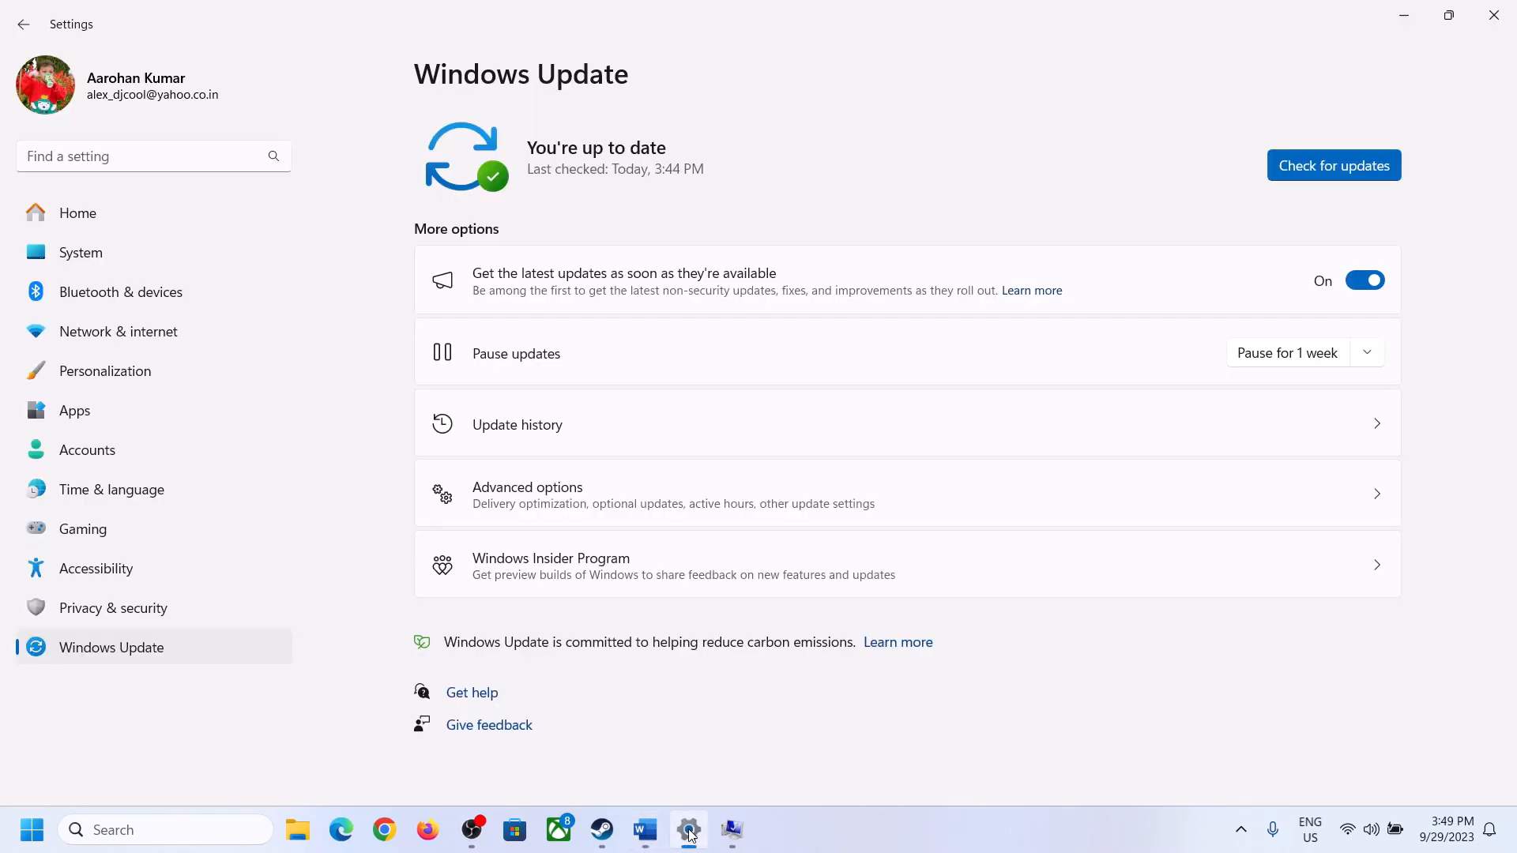
left_click(71, 255)
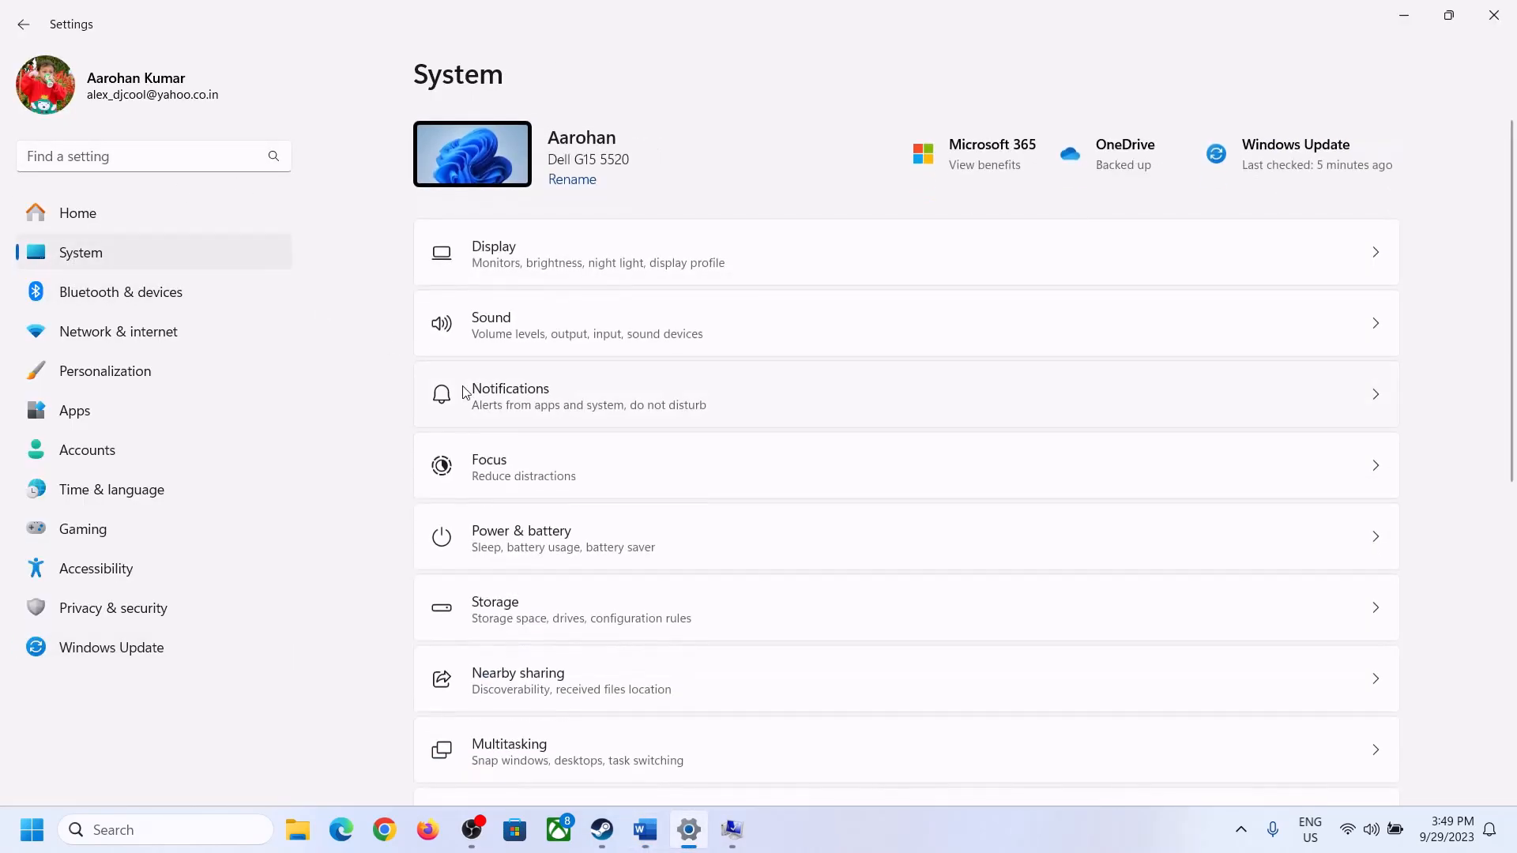
scroll(546, 646, "down", 5)
left_click(497, 751)
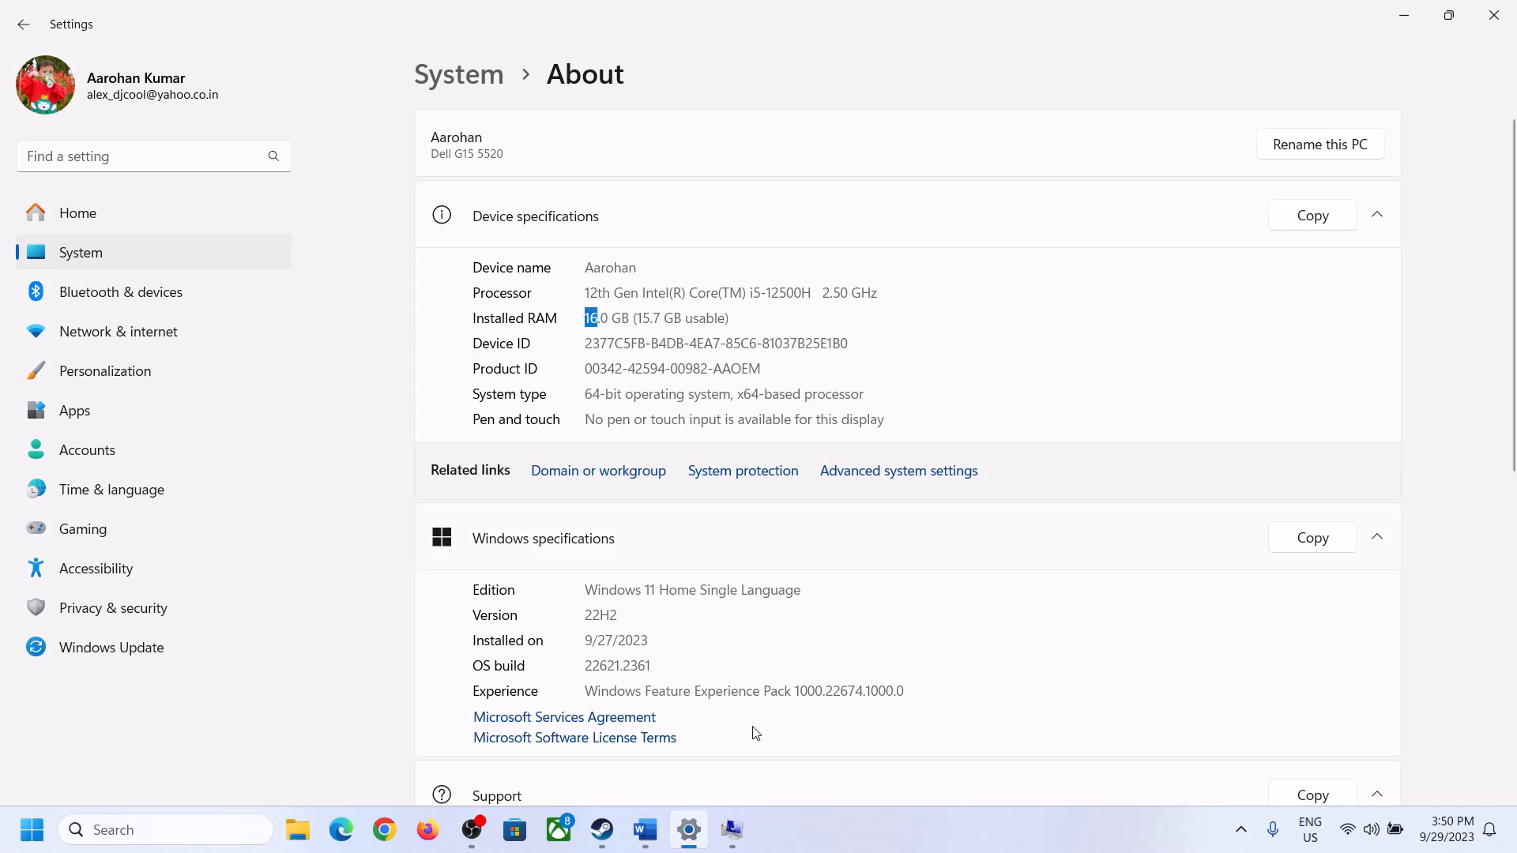
- Launch Calculator with the Run command calc, place it beside the Virtual Memory dialog, and bring up the Word size formulas behind it
left_click(731, 831)
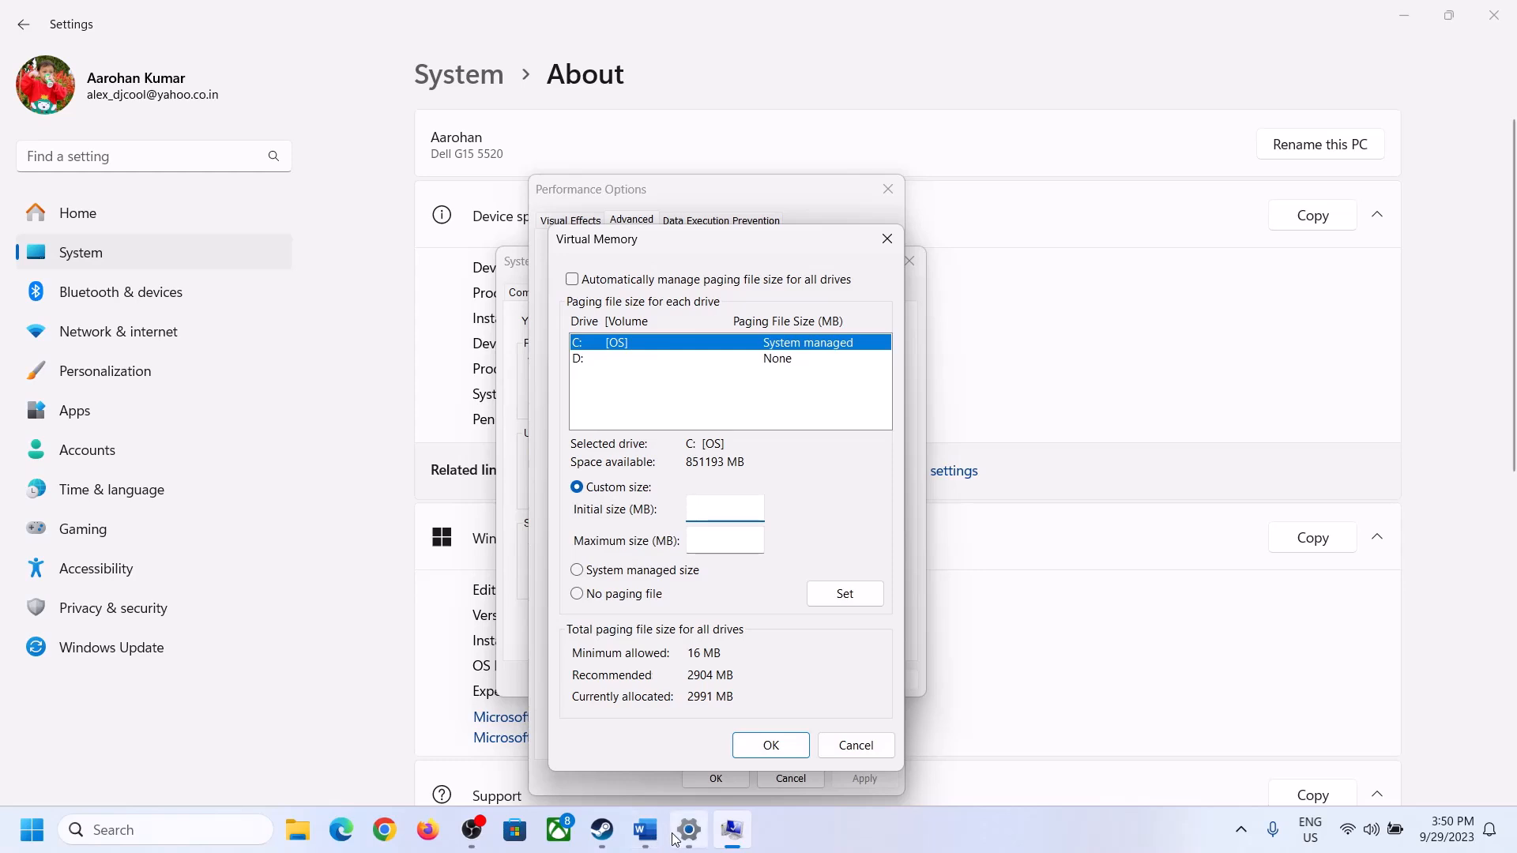
mouse_move(684, 731)
key("super+r")
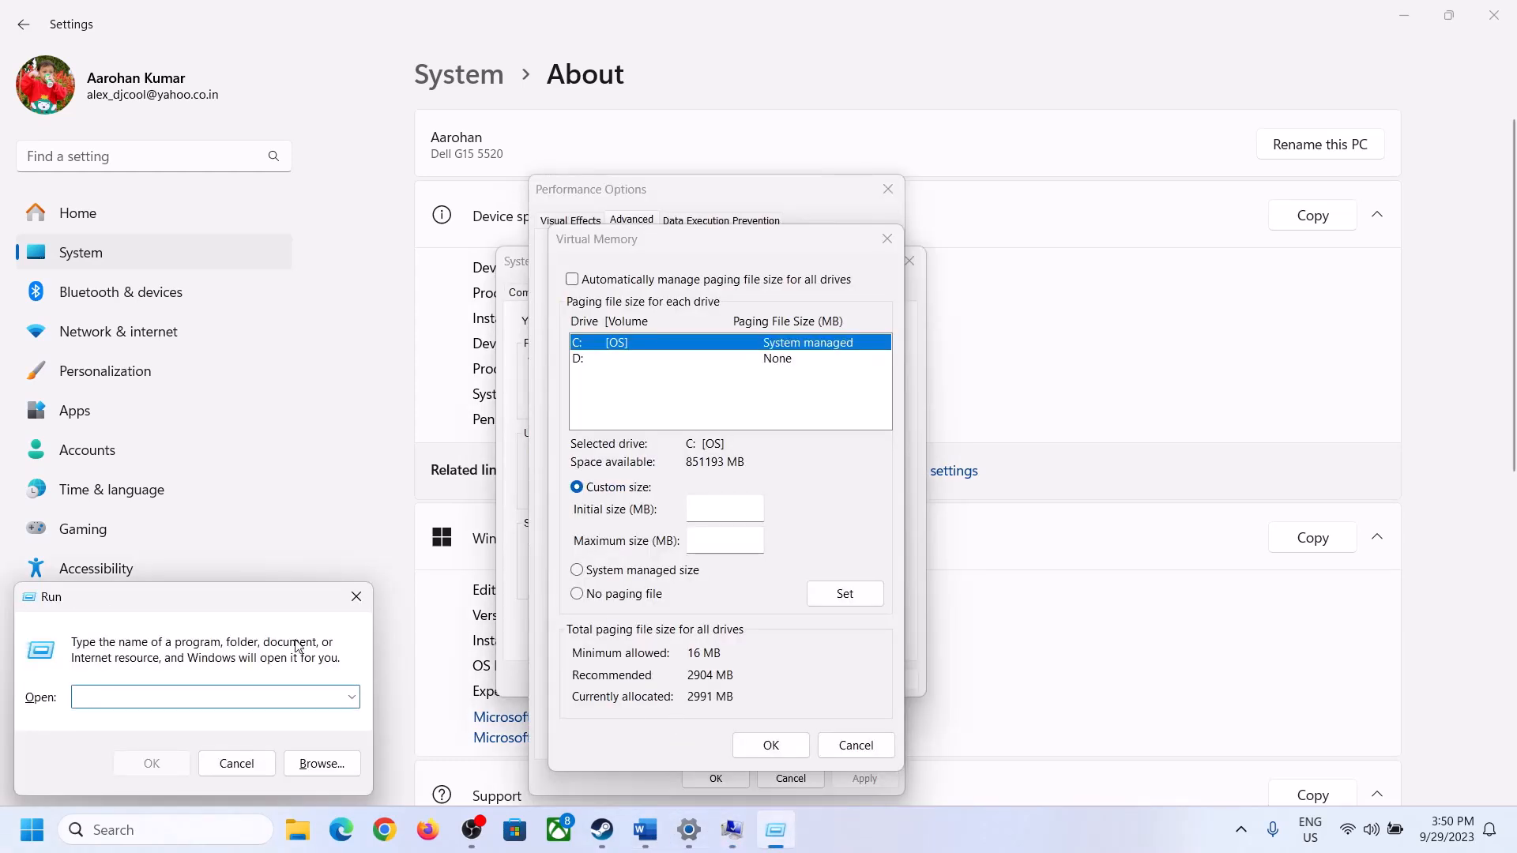
type("calc")
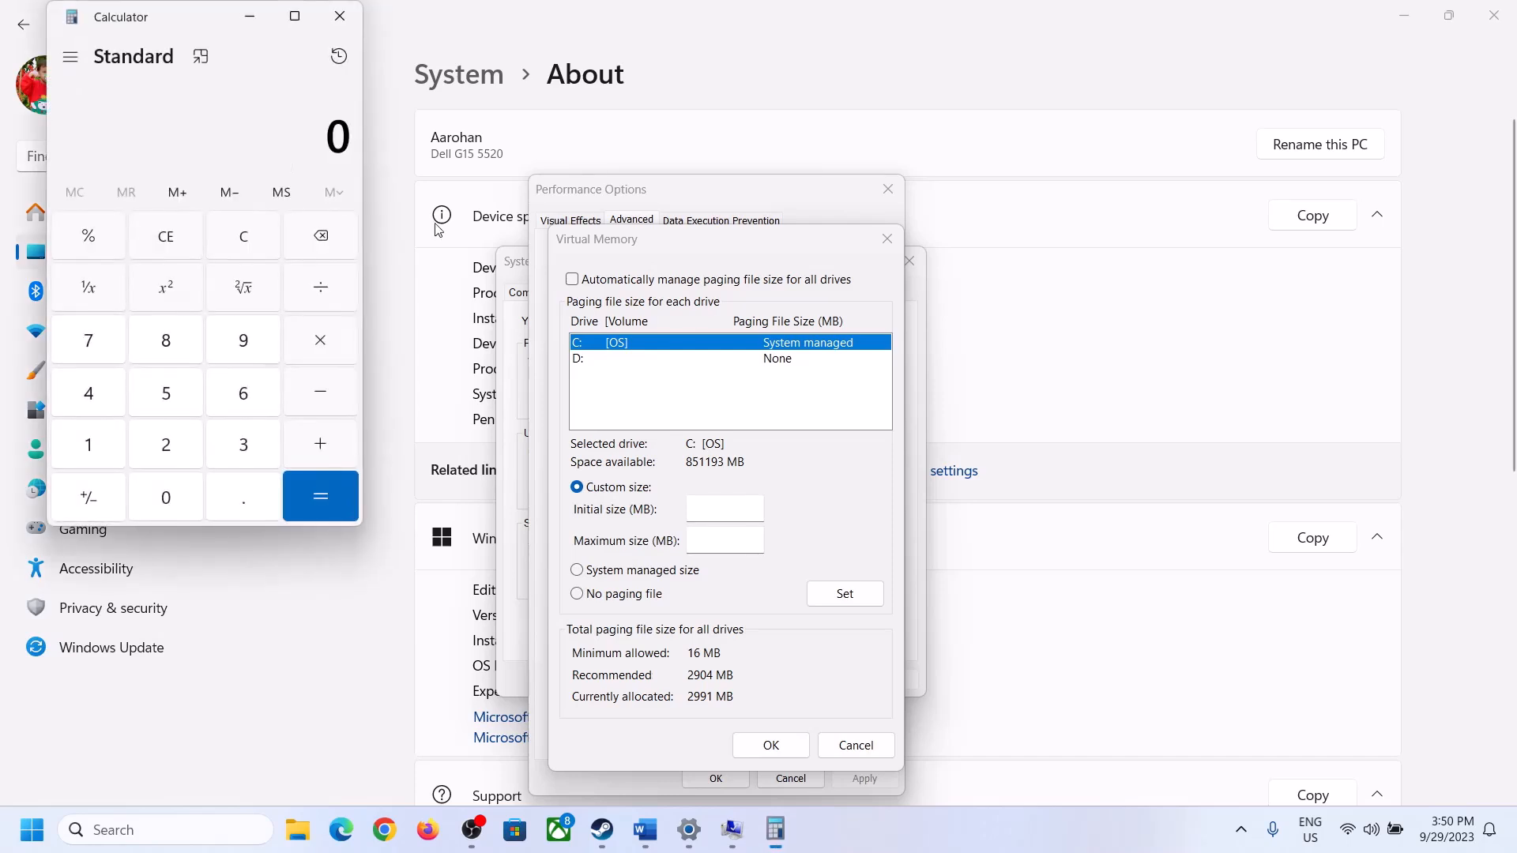
left_click_drag(192, 21, 1112, 254)
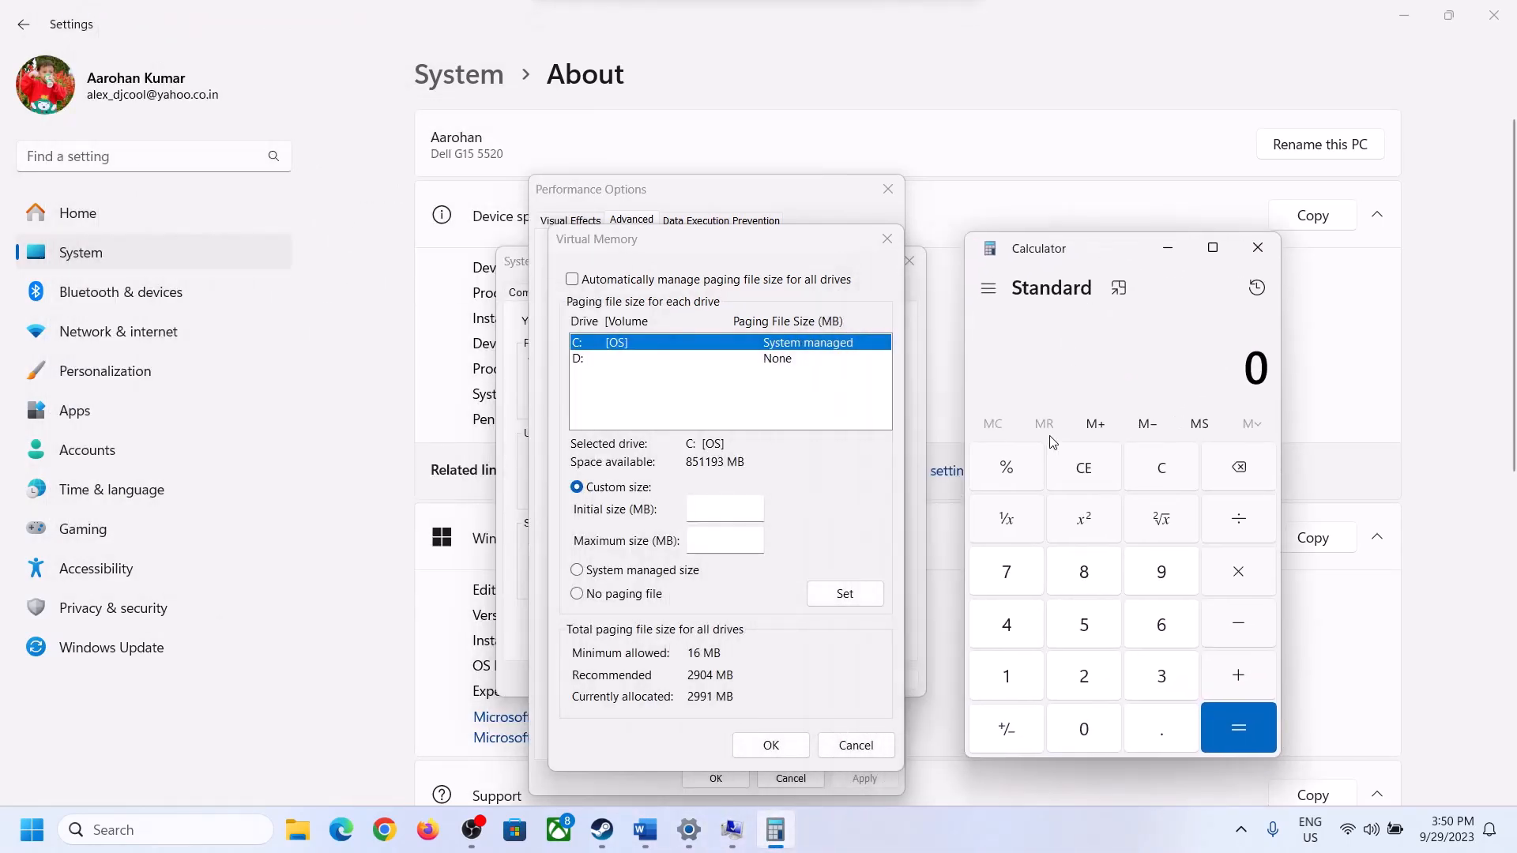
left_click(645, 839)
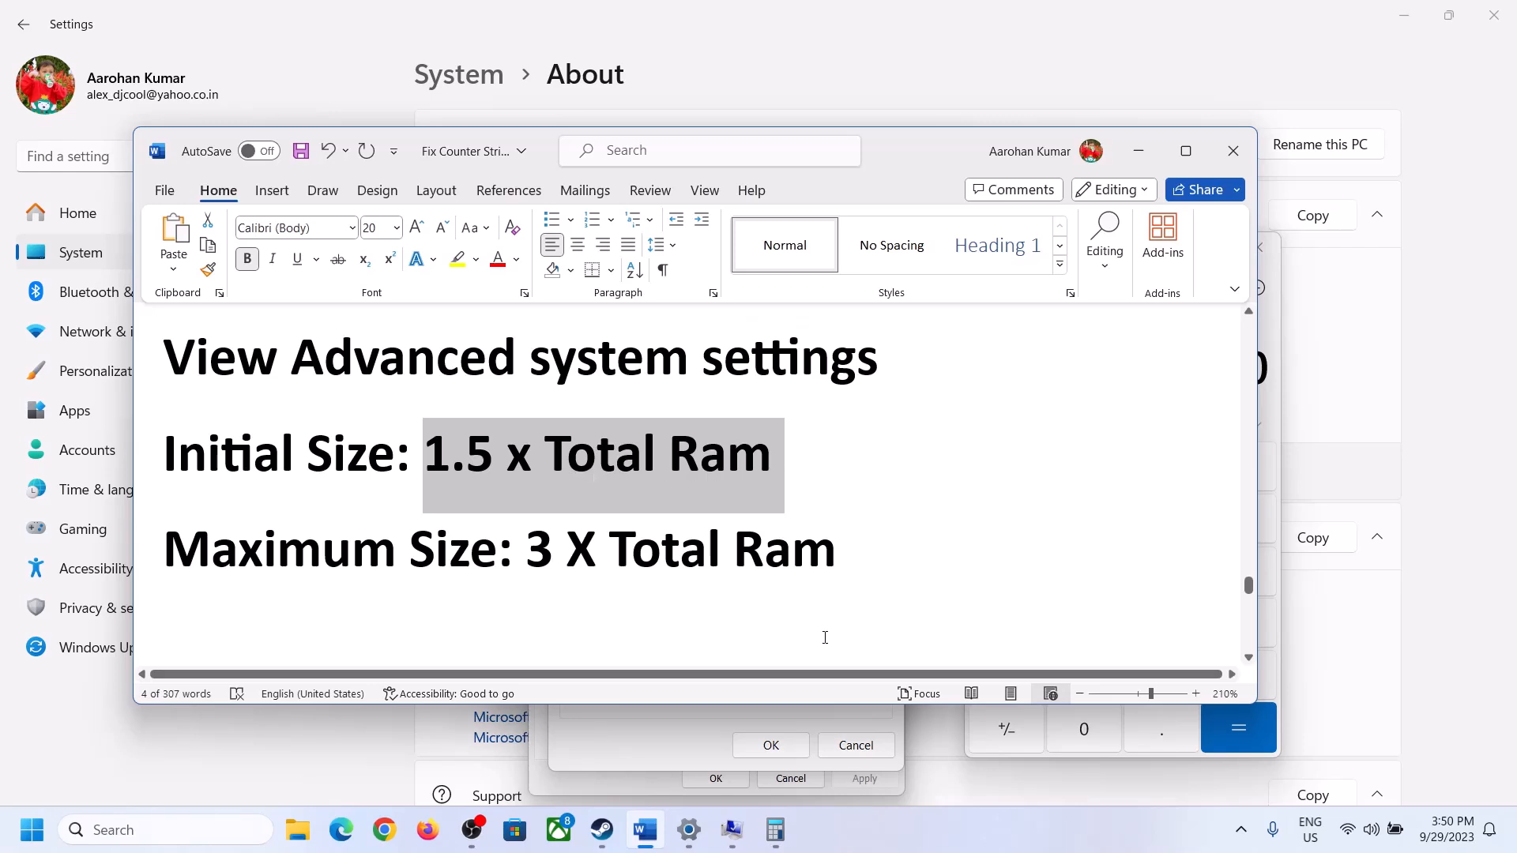
left_click(775, 829)
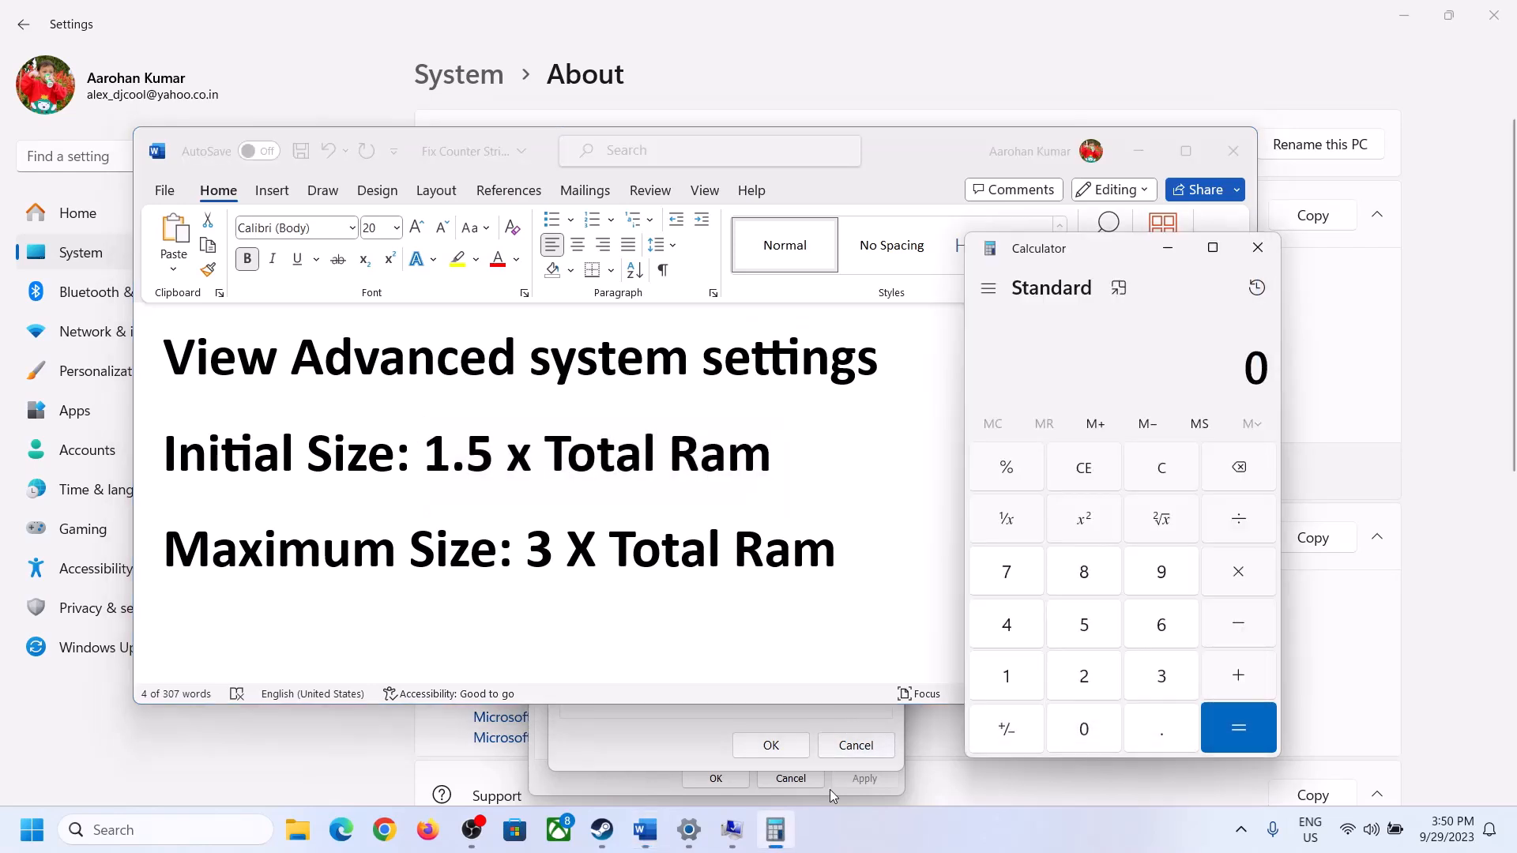
left_click(1008, 680)
left_click(1157, 632)
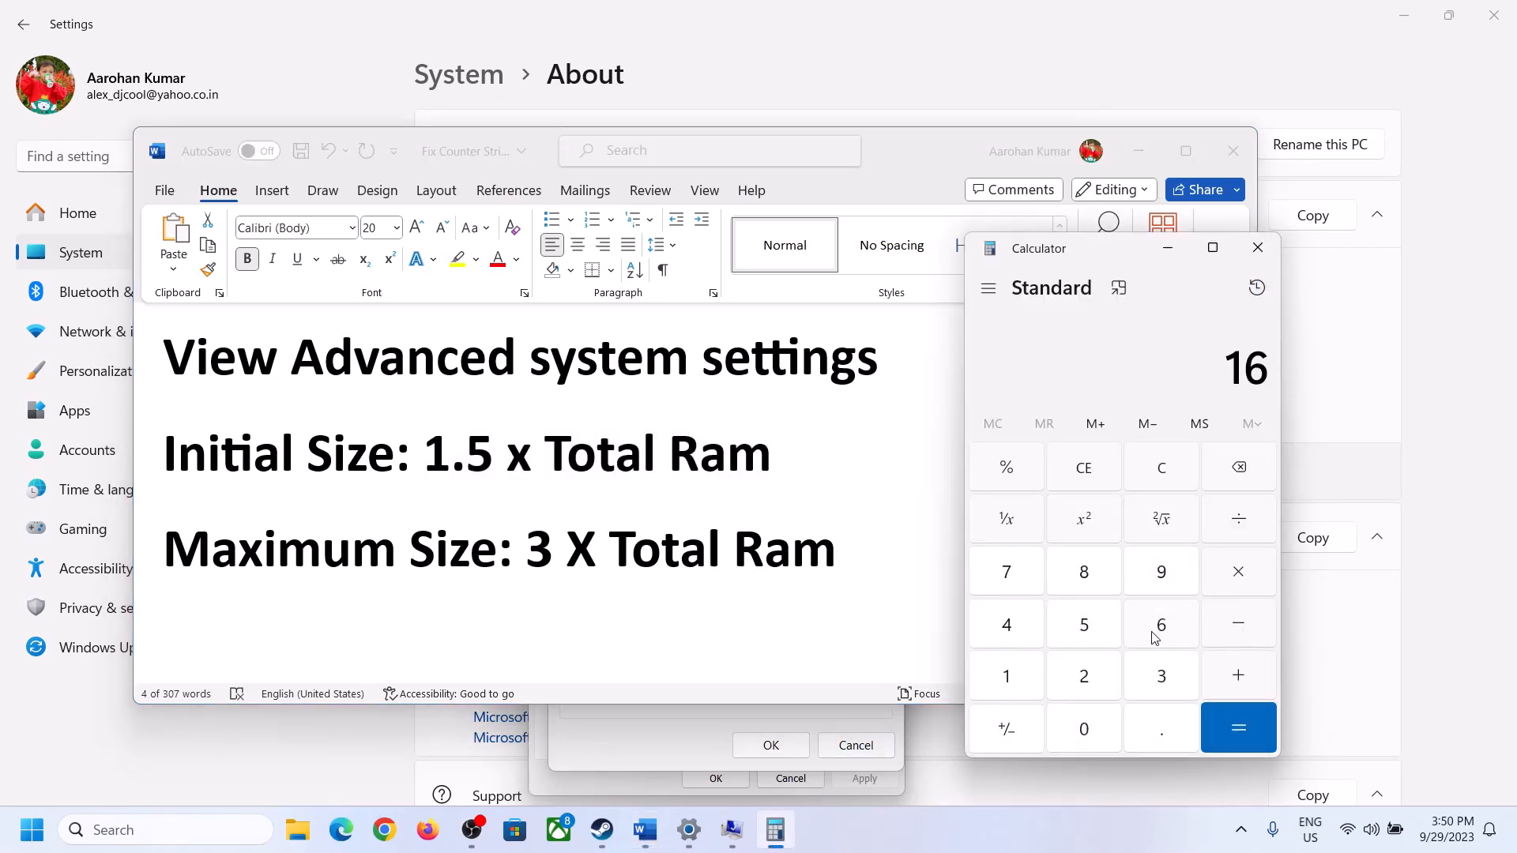
left_click(1164, 482)
- Calculate 16 × 1024 in Calculator to convert the installed RAM from GB to MB
left_click(1019, 678)
left_click(1139, 636)
left_click(1239, 575)
left_click(1007, 686)
left_click(1088, 741)
left_click(1083, 676)
left_click(1017, 639)
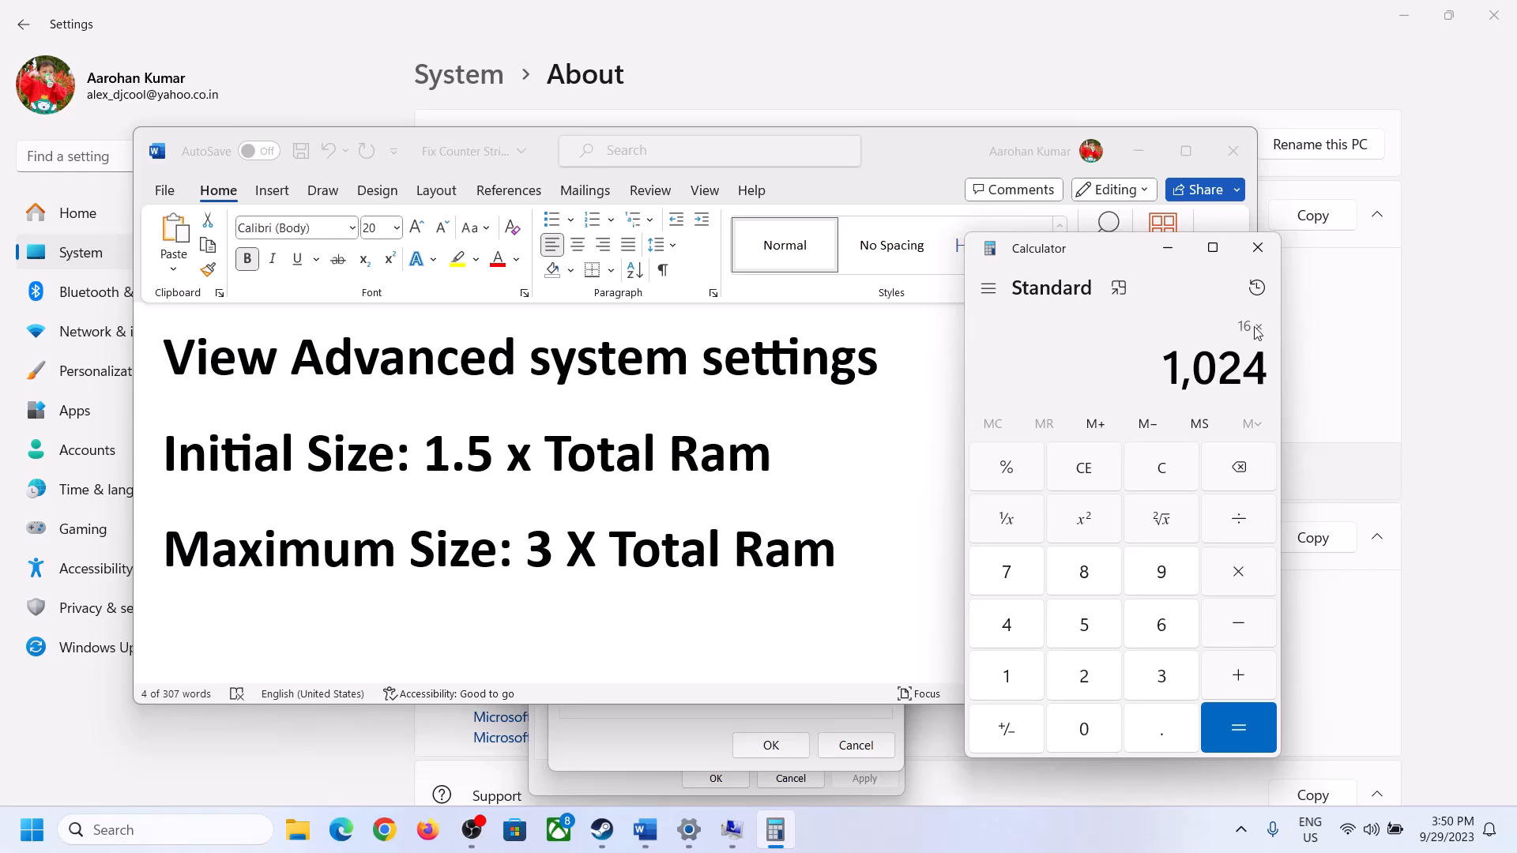
left_click(1237, 729)
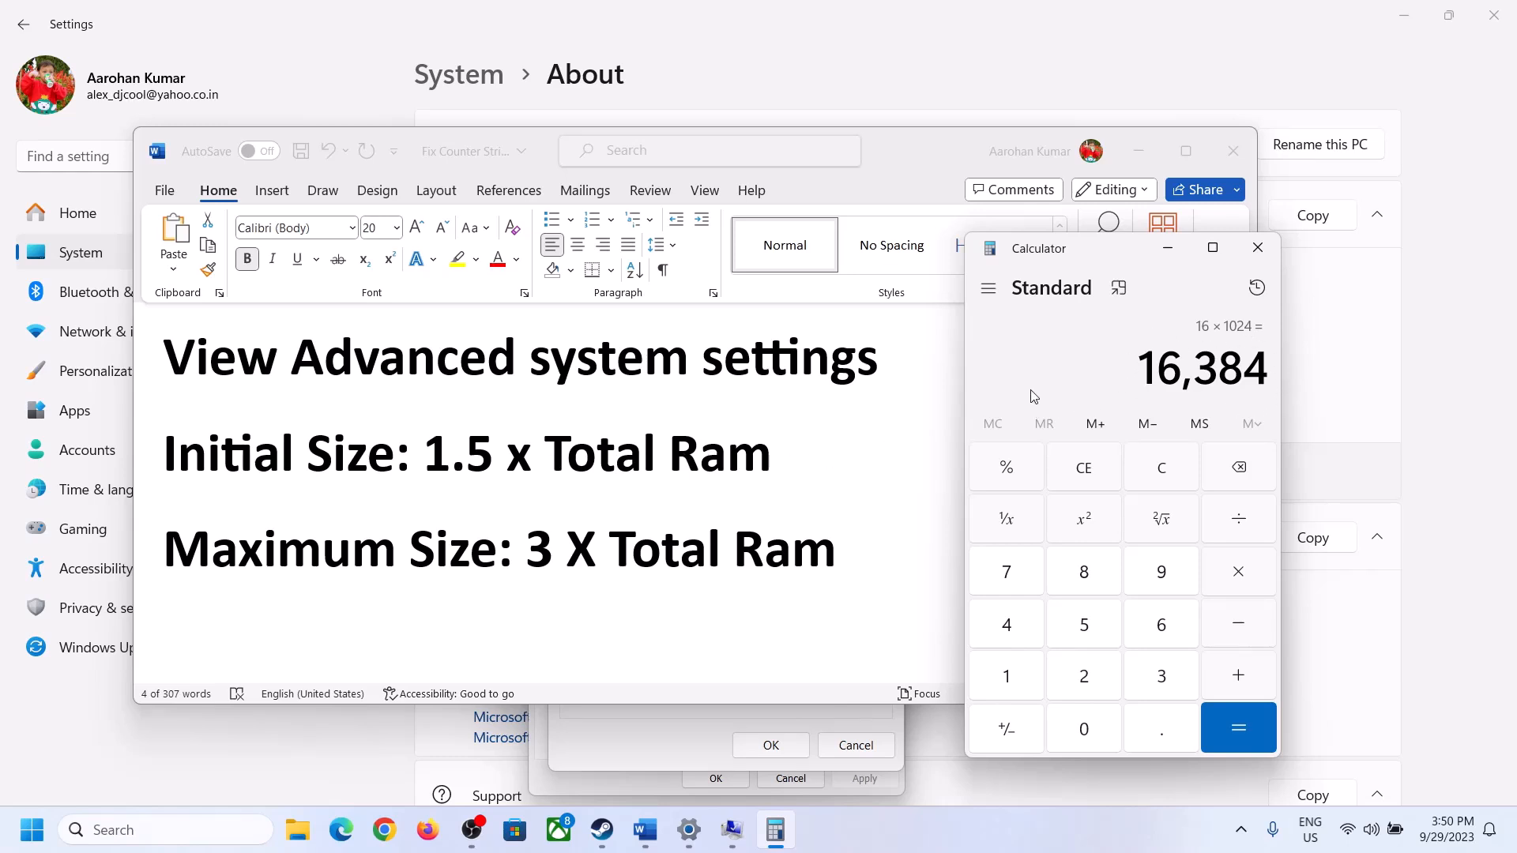
- Multiply the RAM in MB by 1.5 to get the initial paging file size
left_click(1245, 581)
left_click(1025, 681)
left_click(1156, 743)
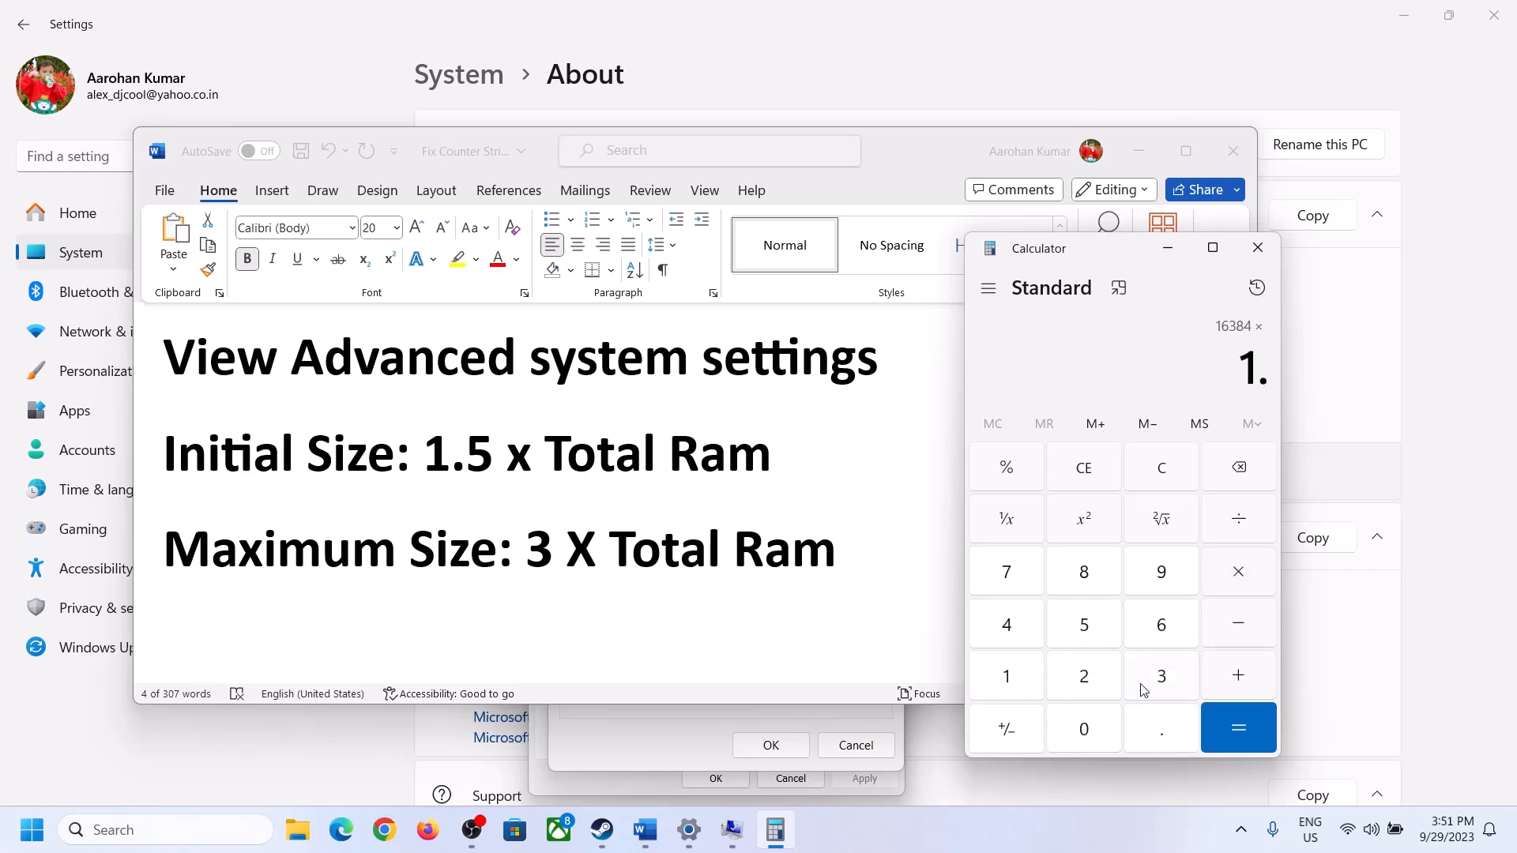
left_click(1090, 627)
left_click(1236, 723)
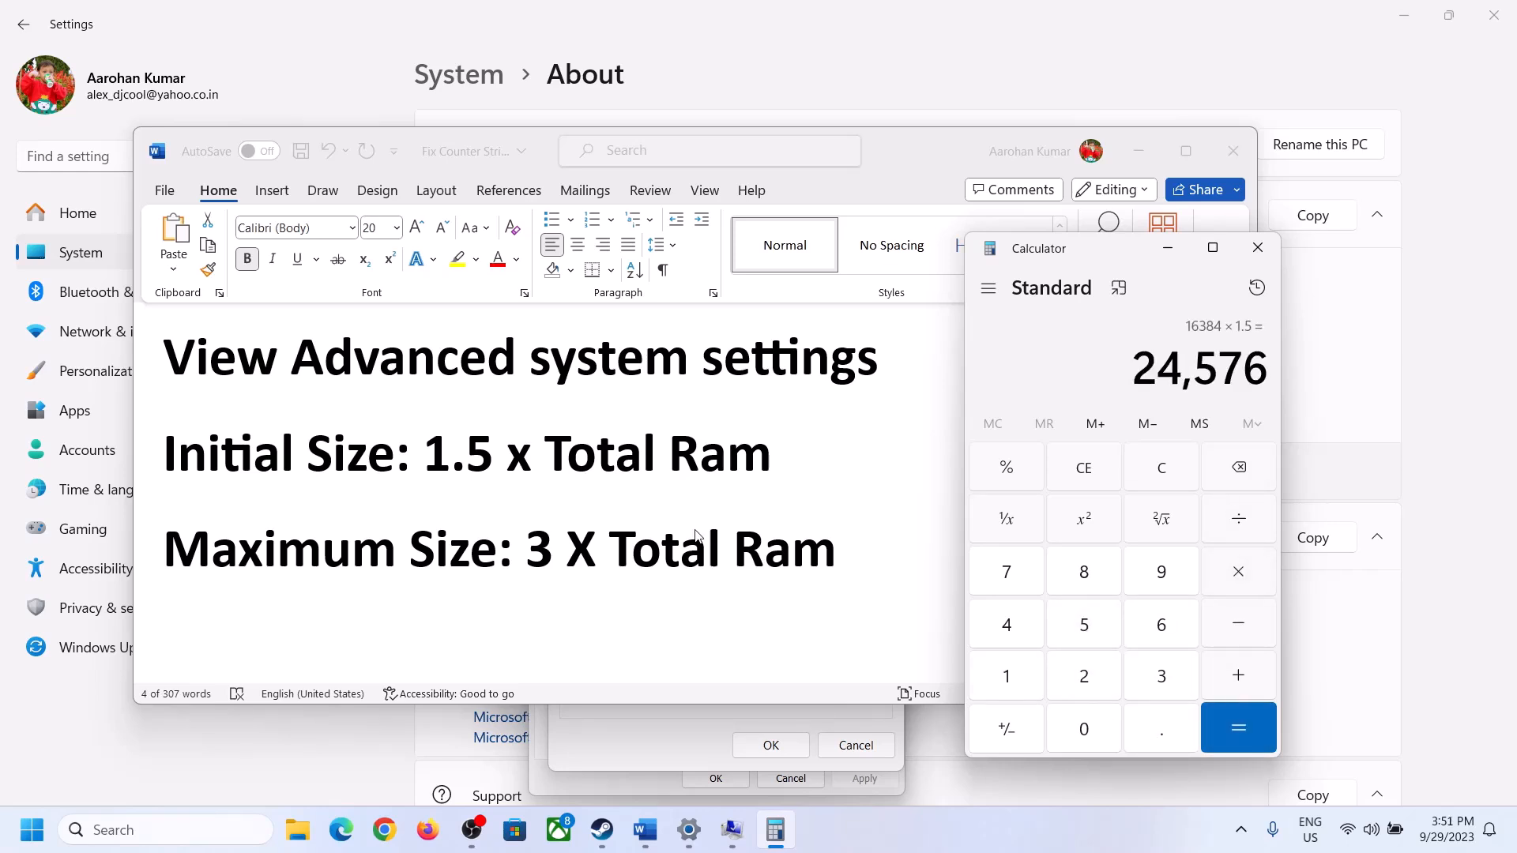
- Set the custom initial paging file size for drive C: to 24576 MB
left_click(700, 708)
left_click(717, 512)
type("2")
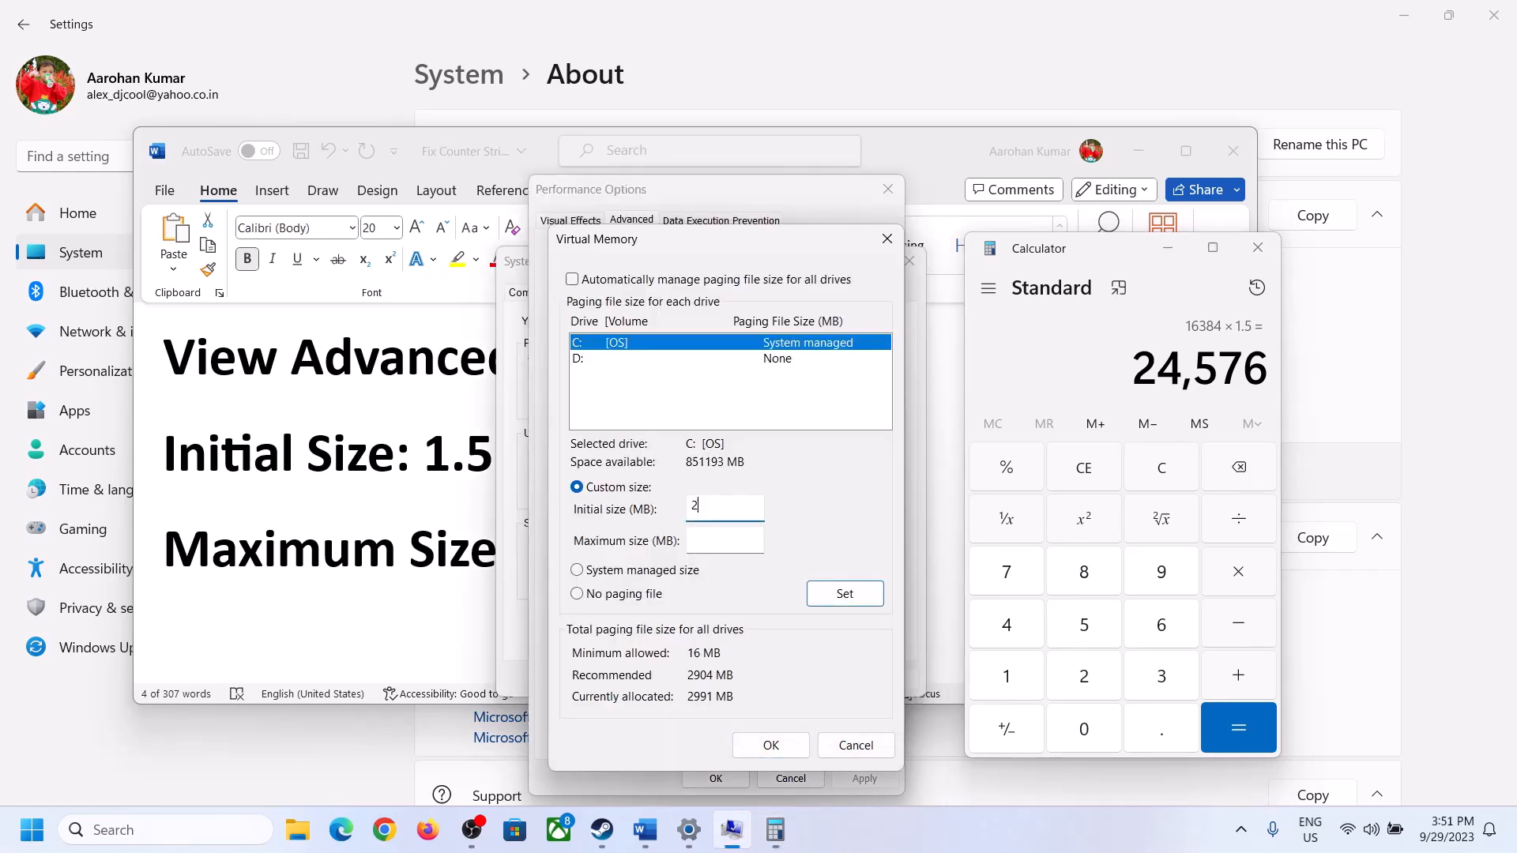
type("4576")
left_click(759, 539)
- Check the maximum size formula in the Word notes, clear Calculator, and check the installed RAM in Settings again
left_click(436, 559)
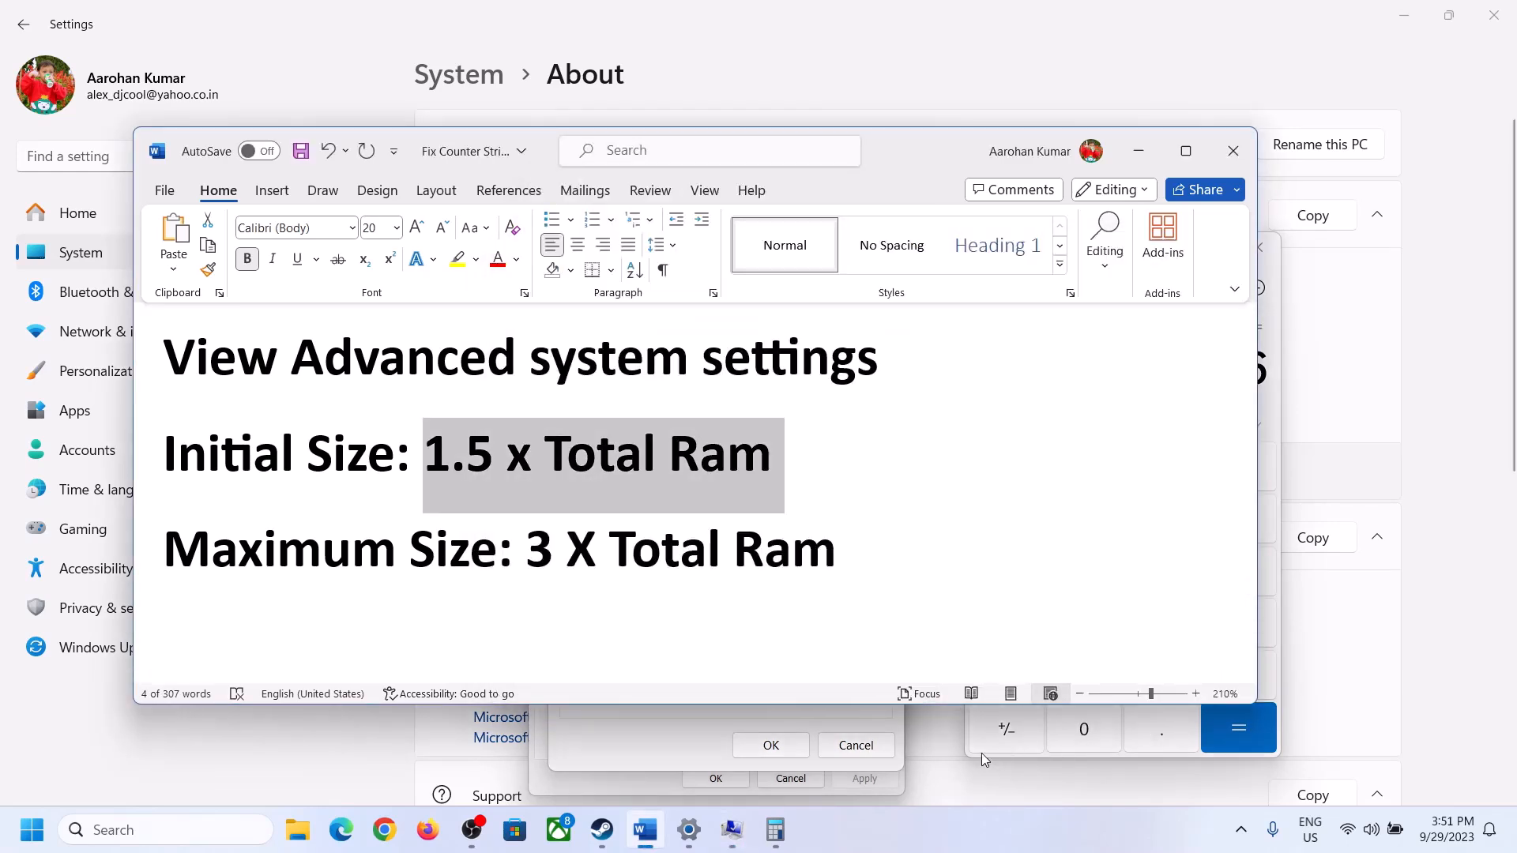
left_click(1272, 413)
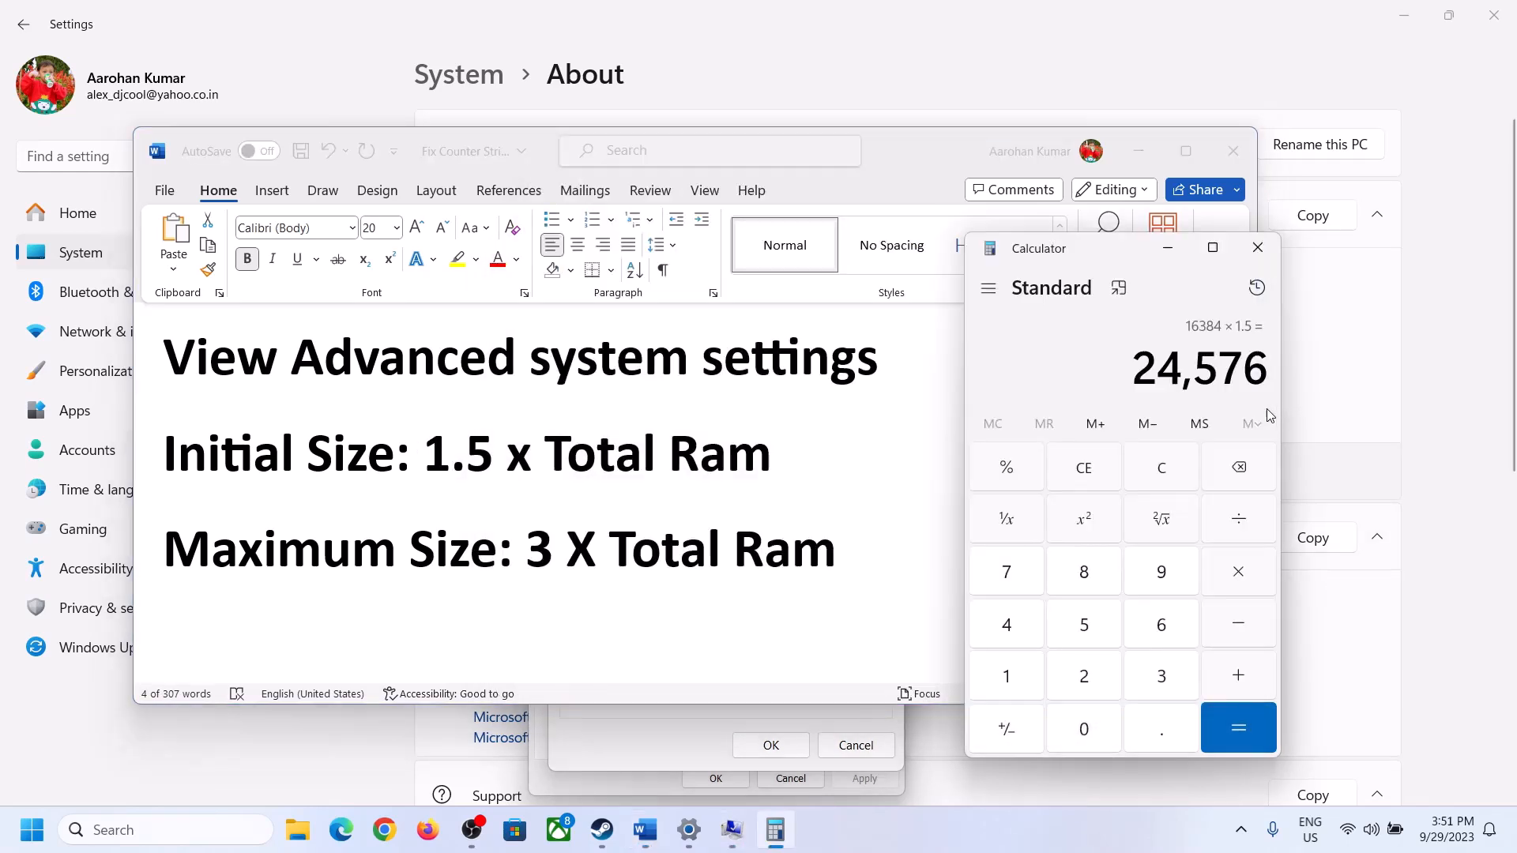
left_click(1176, 470)
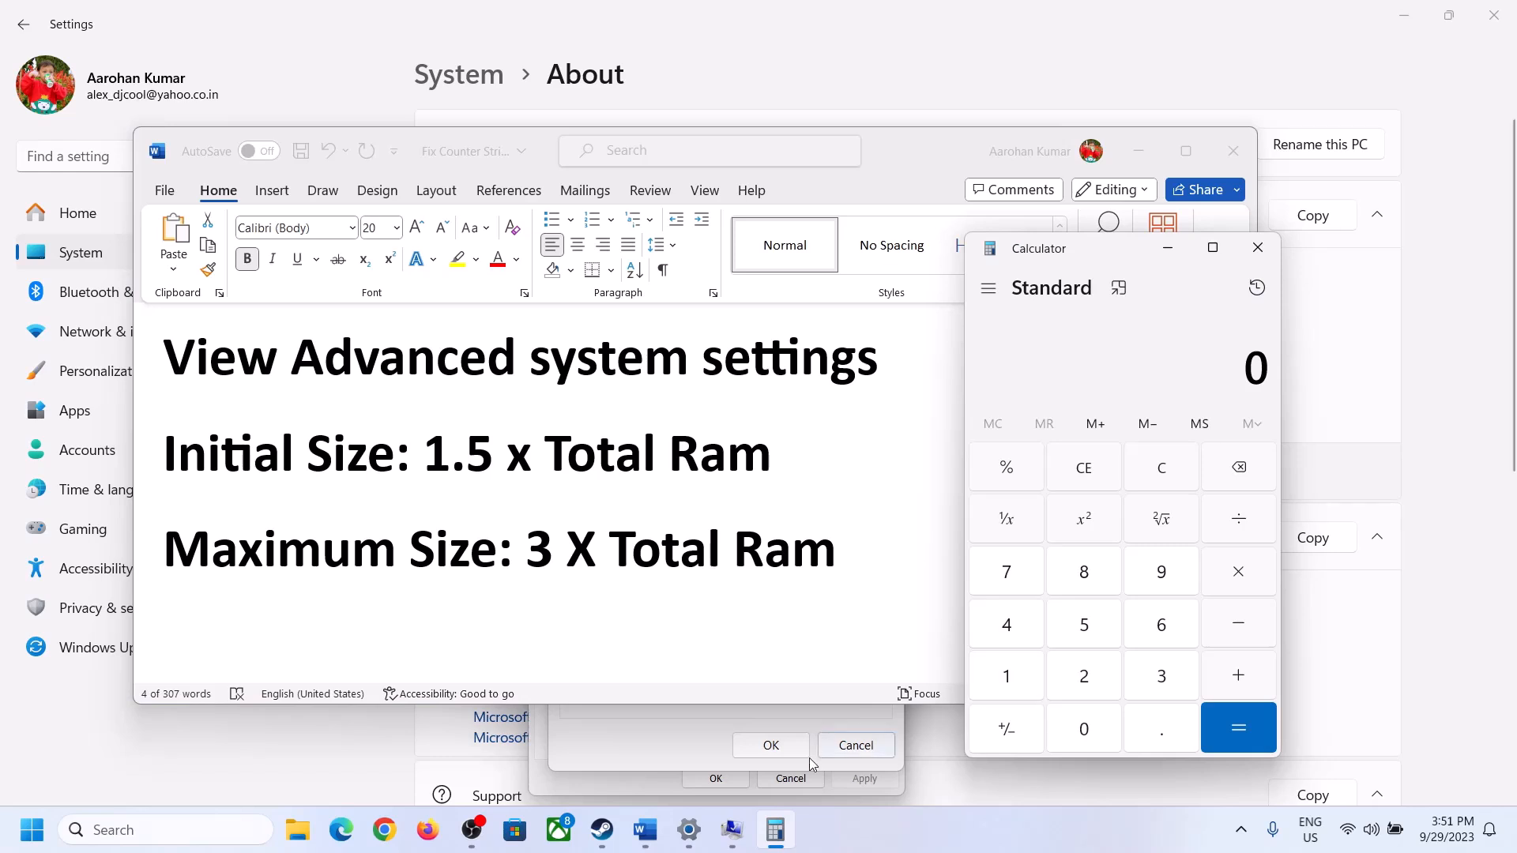
left_click(689, 830)
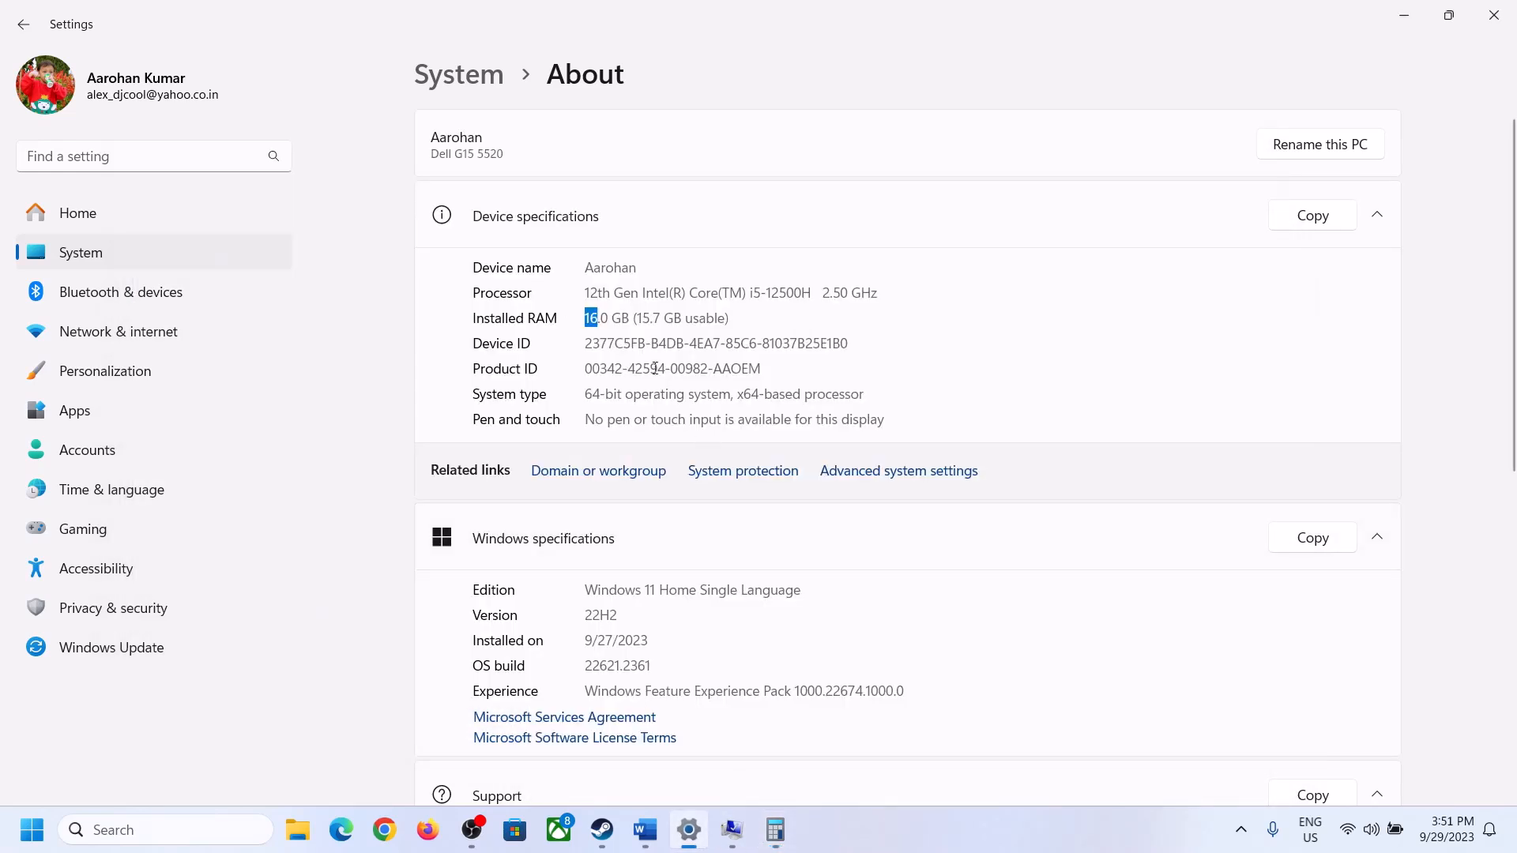
left_click(775, 829)
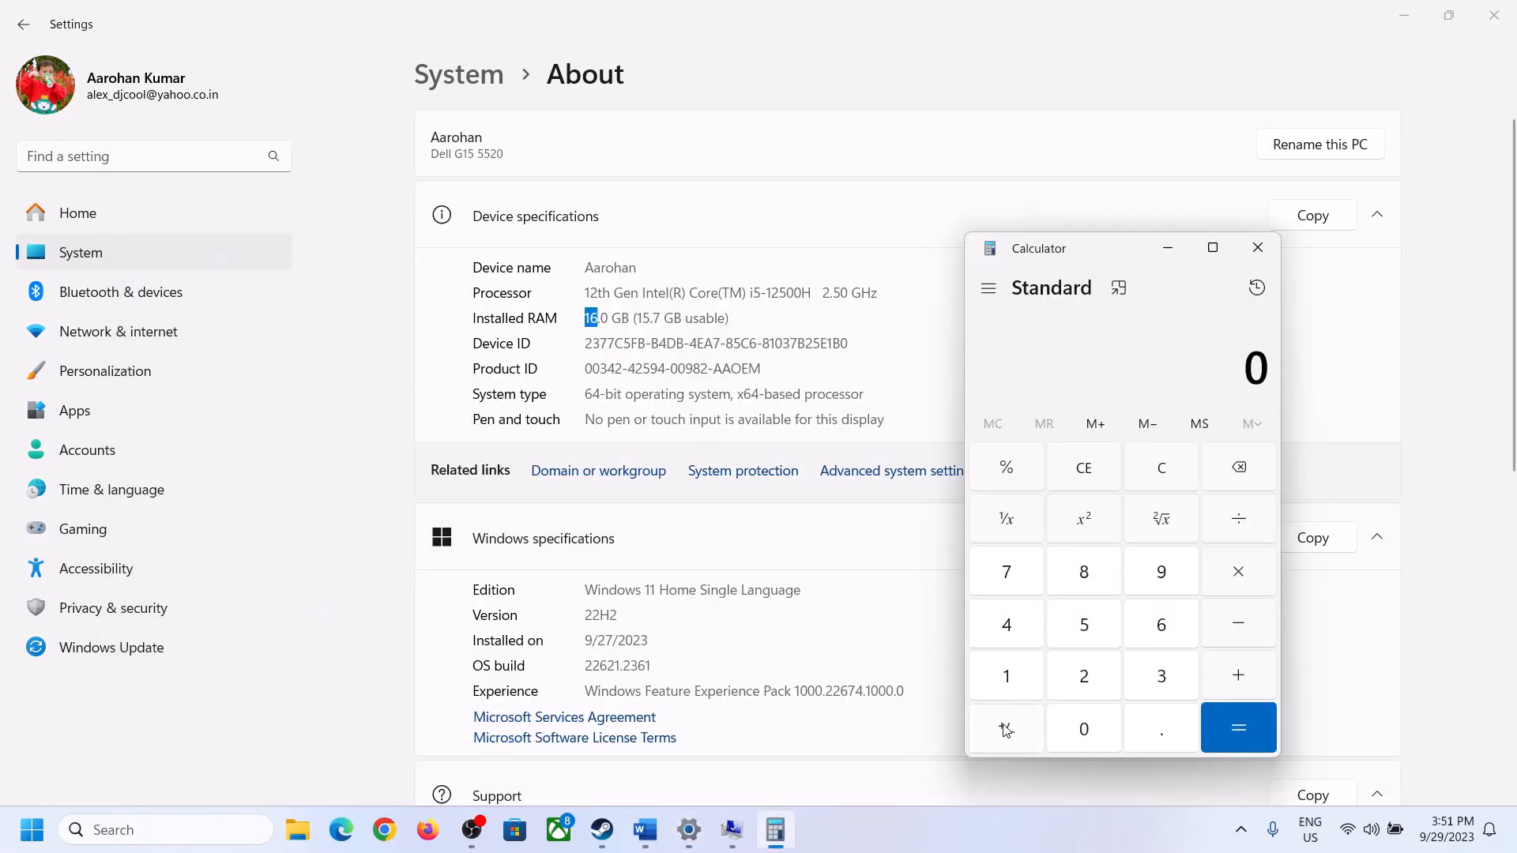
- Calculate 16 × 1024 again in Calculator as the basis for the maximum paging file size
left_click(1024, 670)
left_click(1159, 628)
left_click(1233, 574)
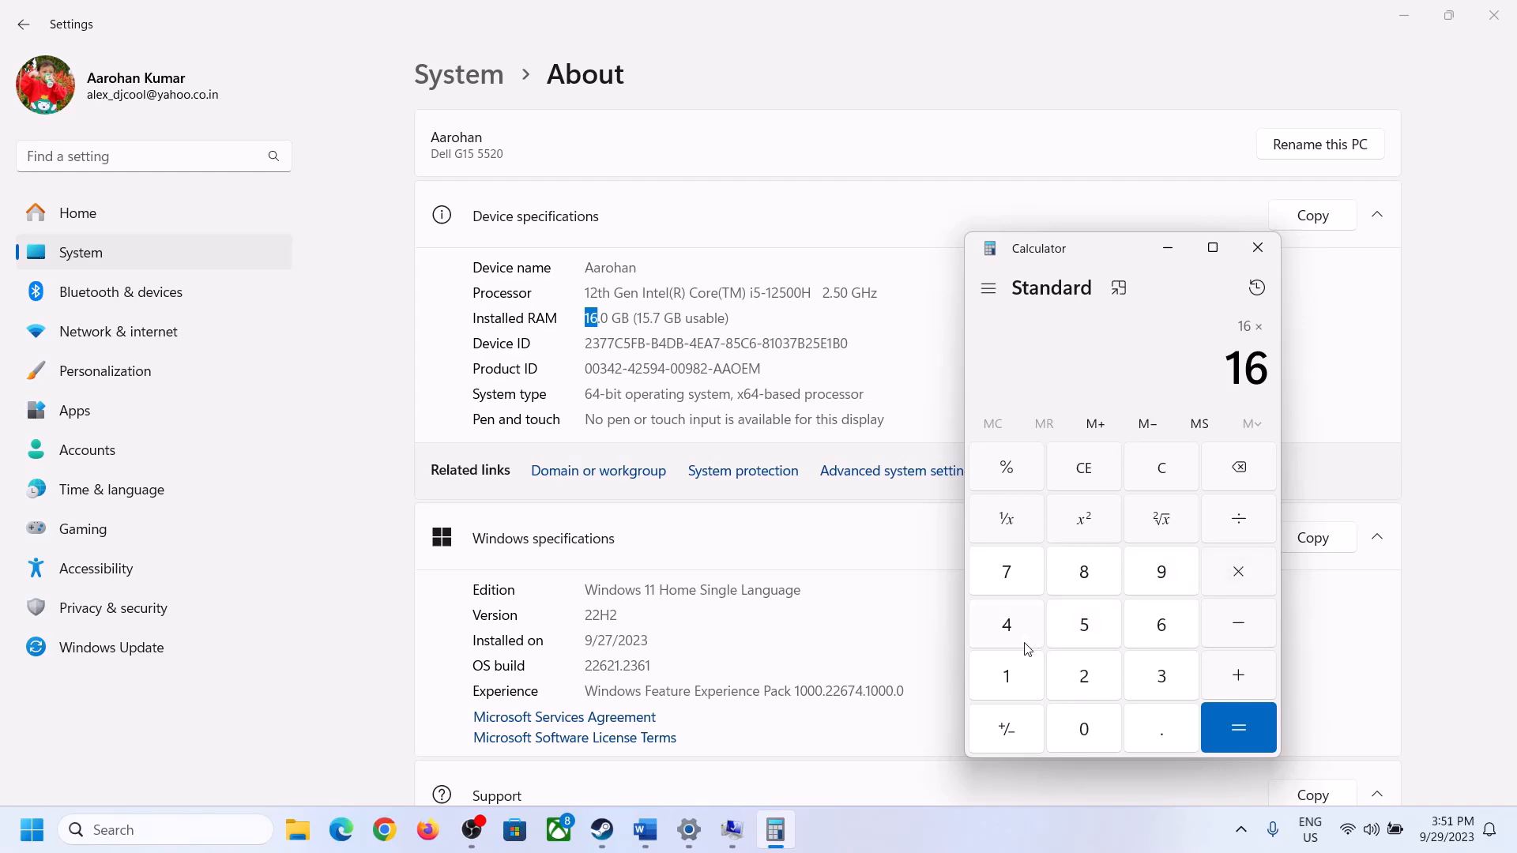
left_click(1017, 670)
left_click(1076, 723)
left_click(1086, 677)
left_click(1012, 628)
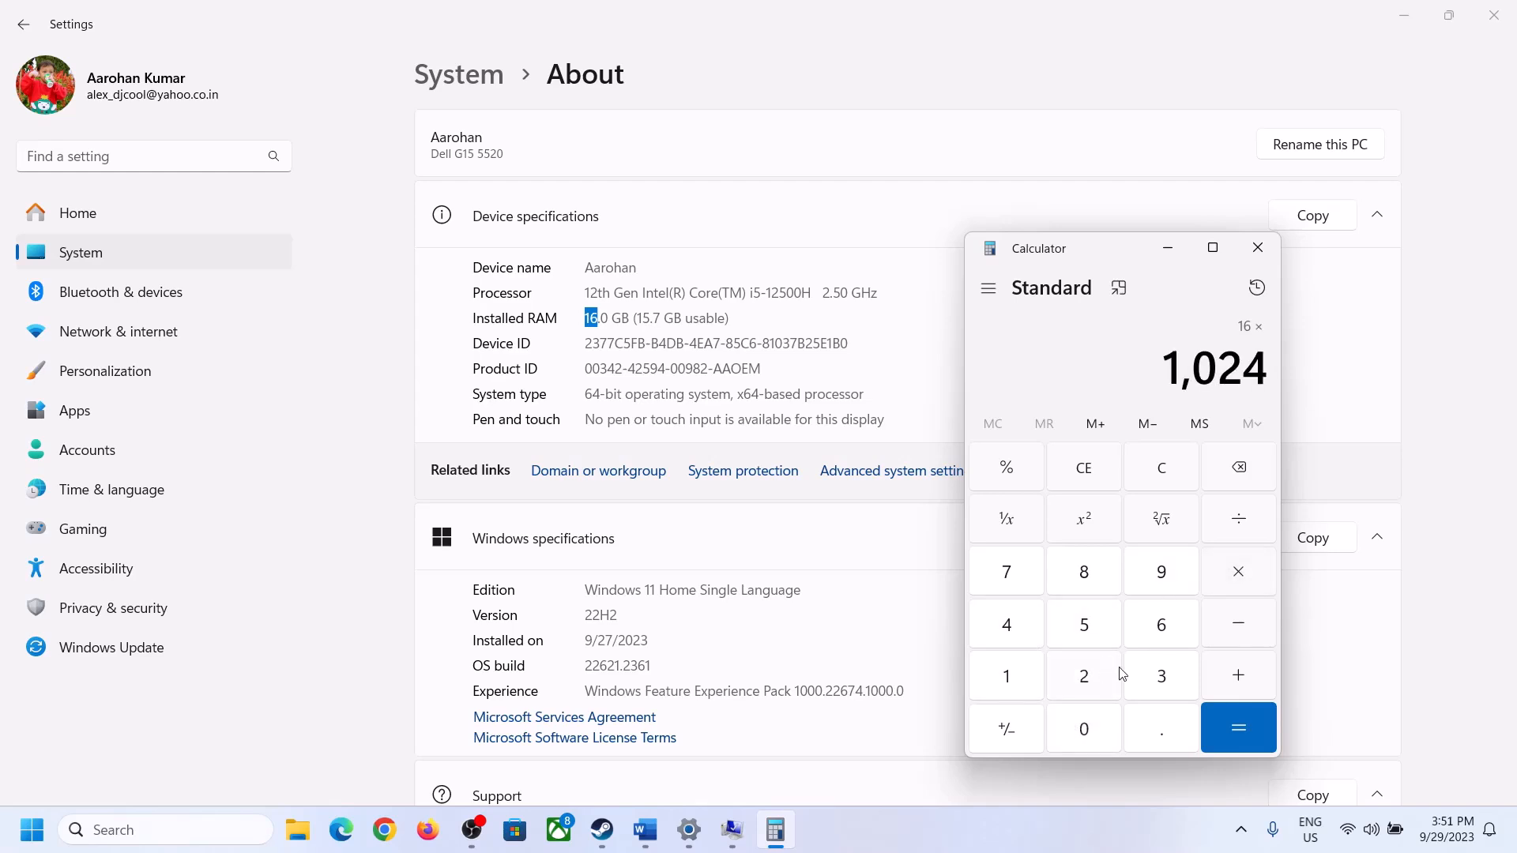
left_click(1227, 741)
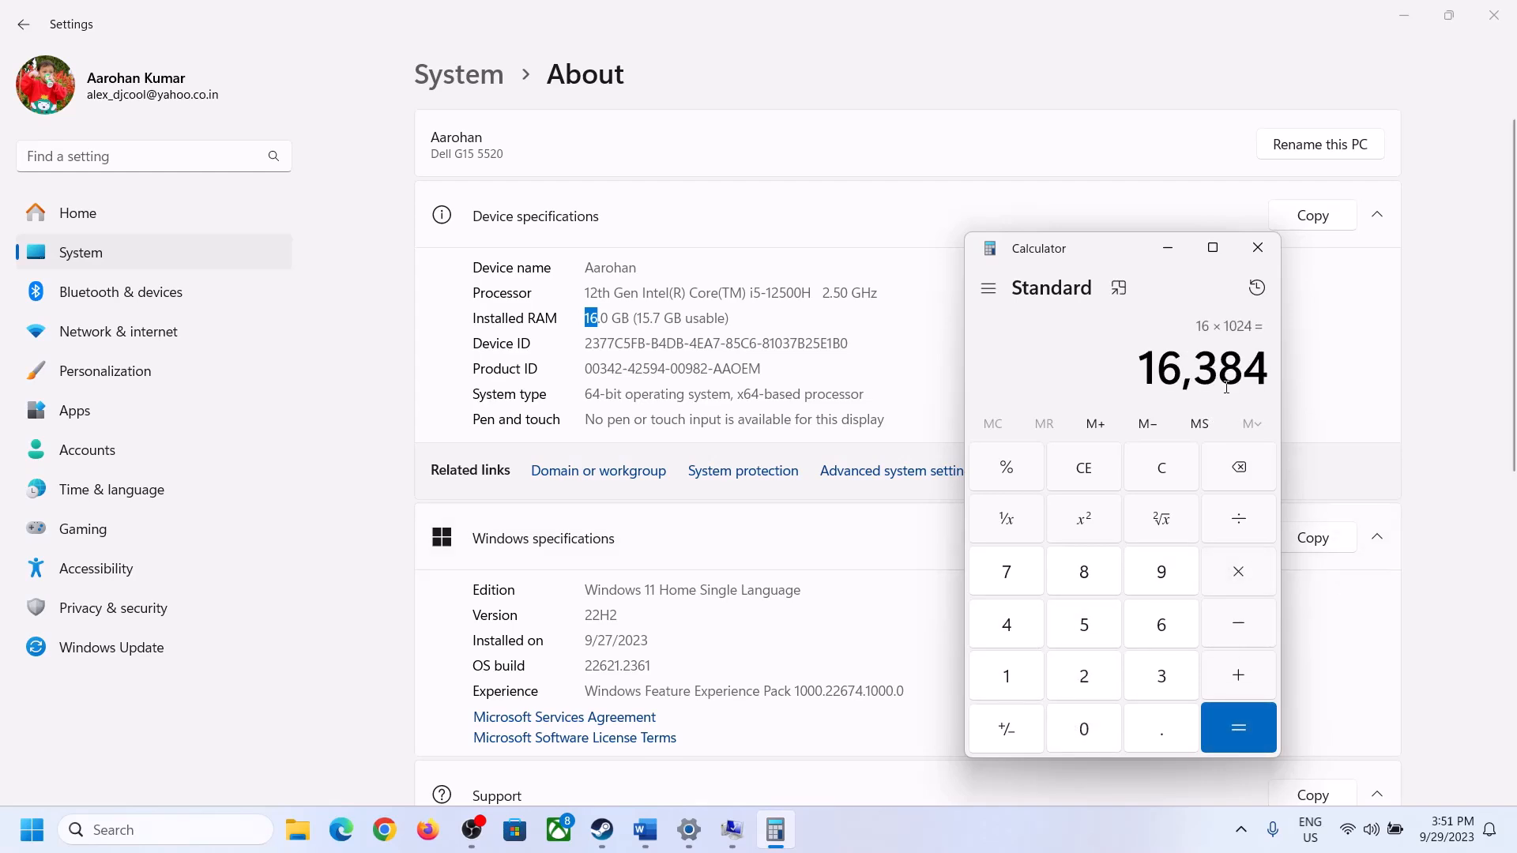
- Consult the maximum size formula in the Word notes and multiply the RAM in MB by 3 in Calculator
left_click(646, 830)
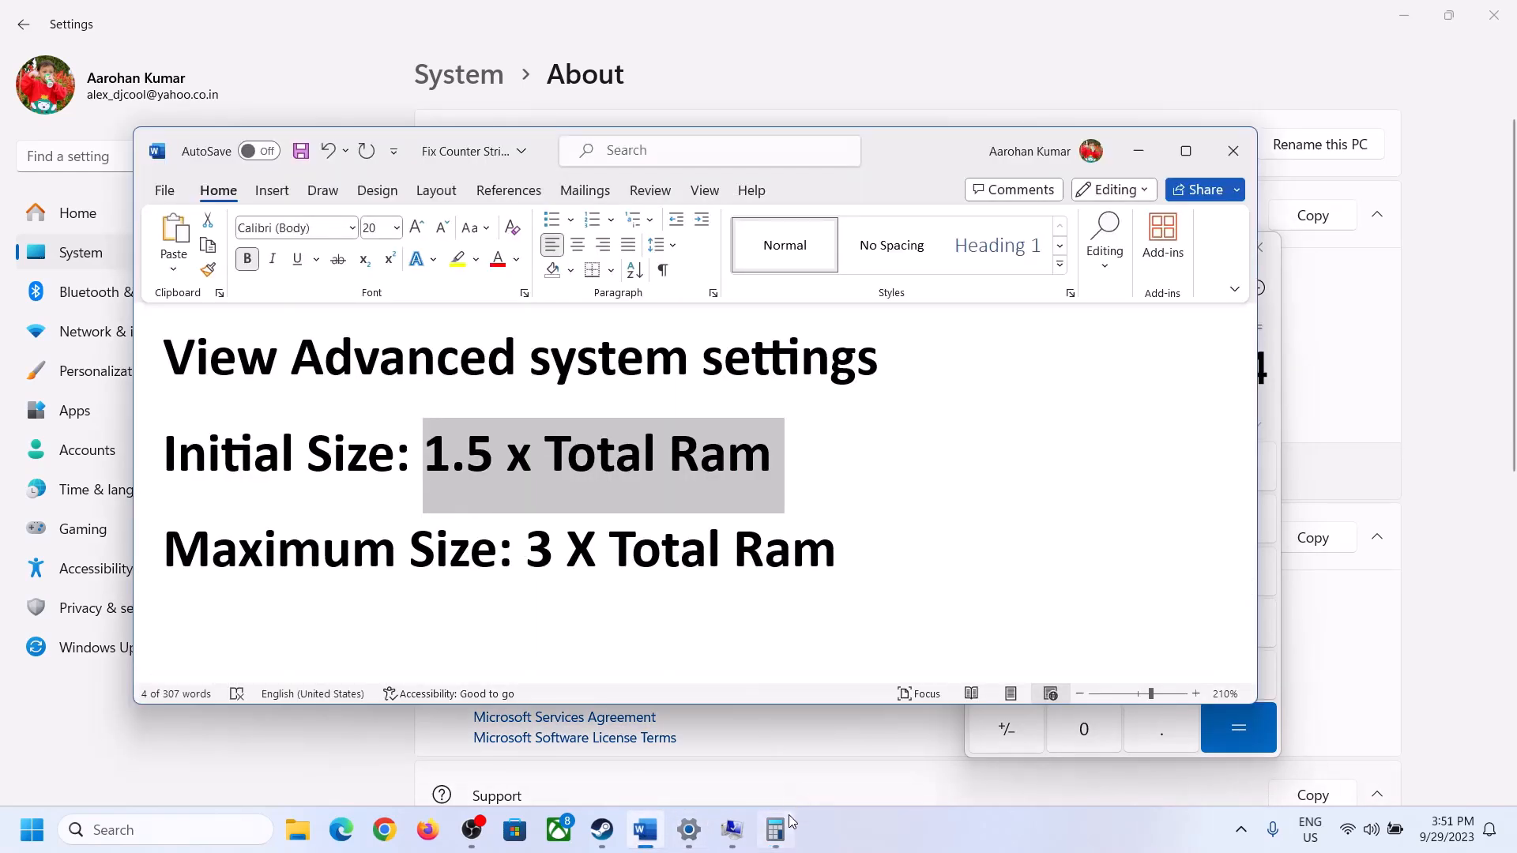
left_click(1263, 388)
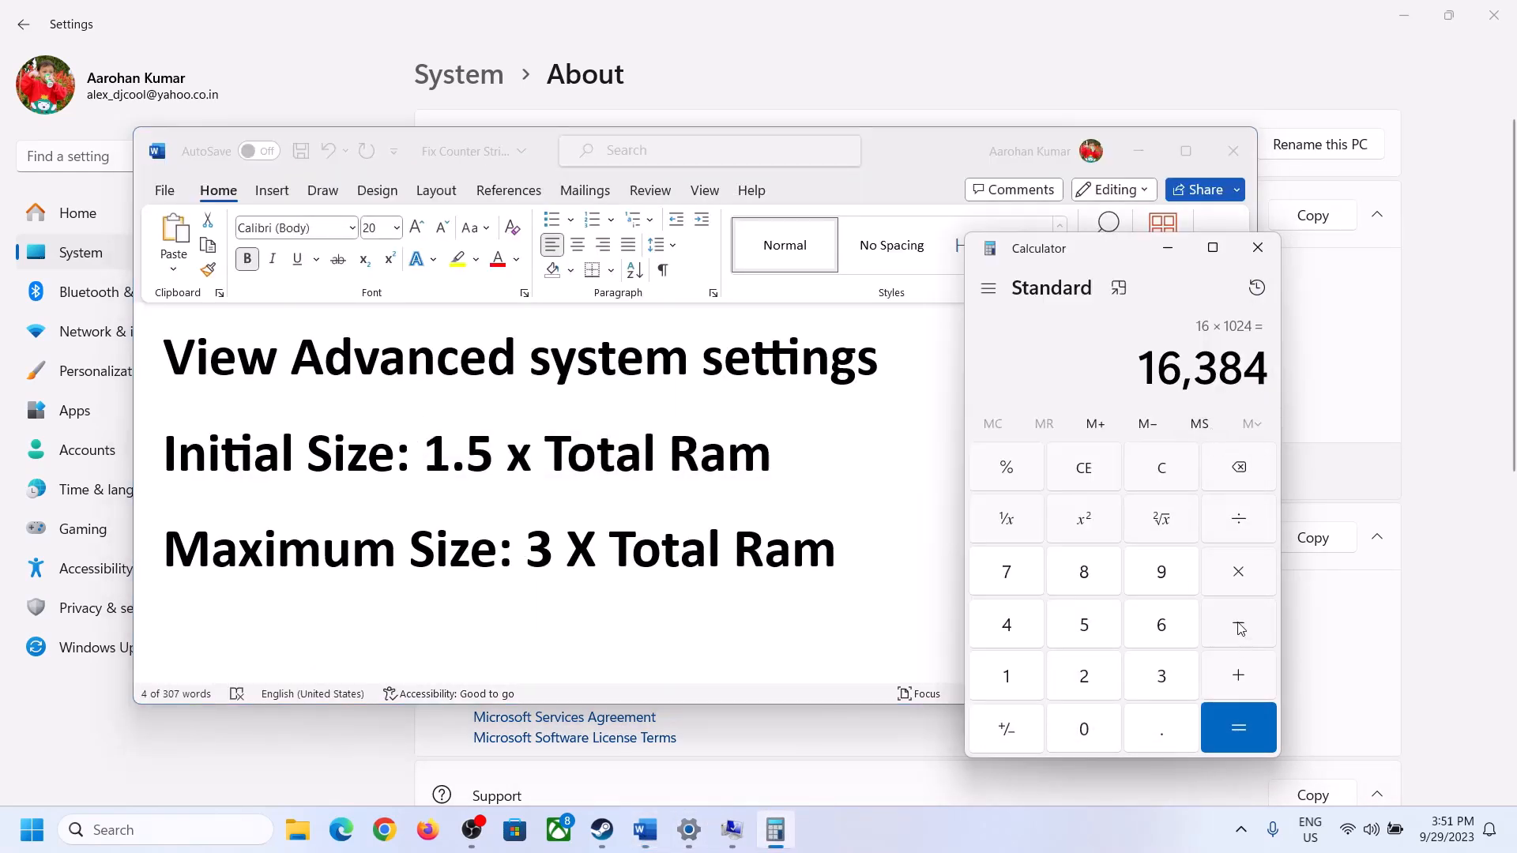
left_click(1241, 577)
left_click(1136, 682)
left_click(1256, 725)
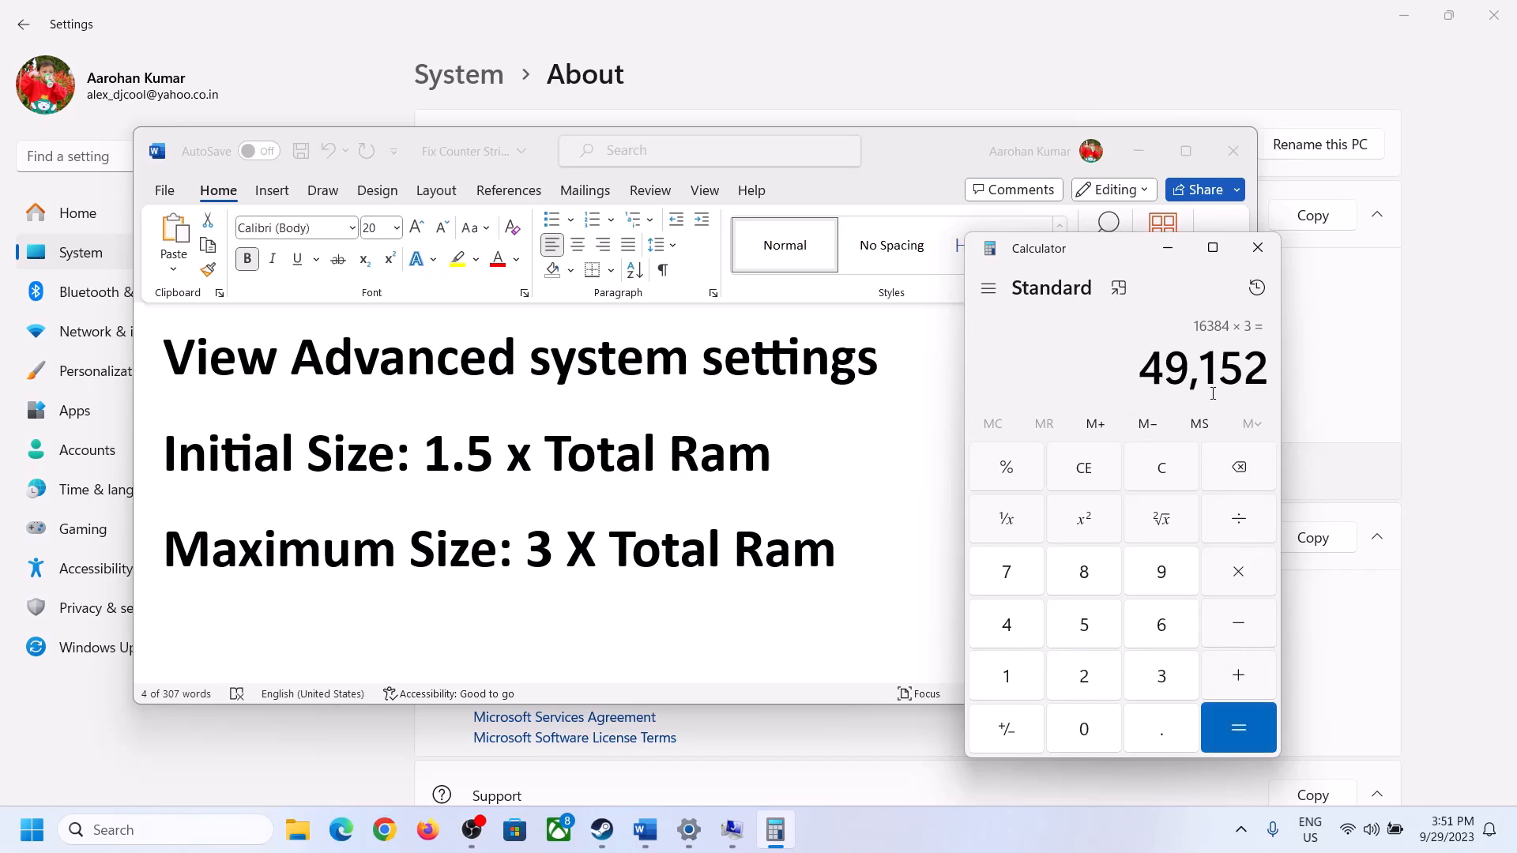
- Set the maximum paging file size for drive C: to 49152 MB and assign the custom size to the drive
left_click(732, 830)
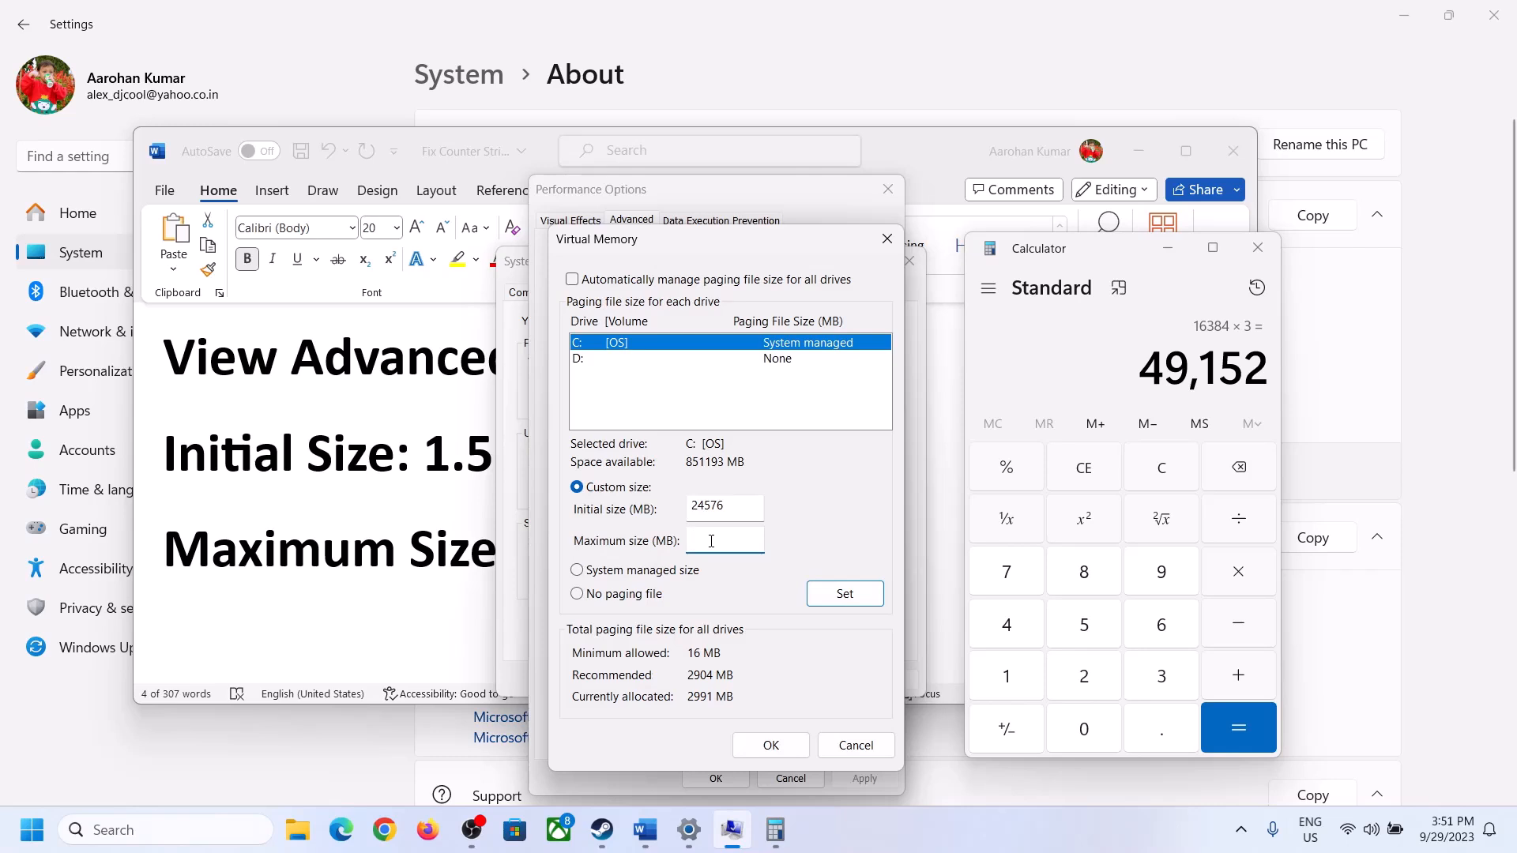
type("49152")
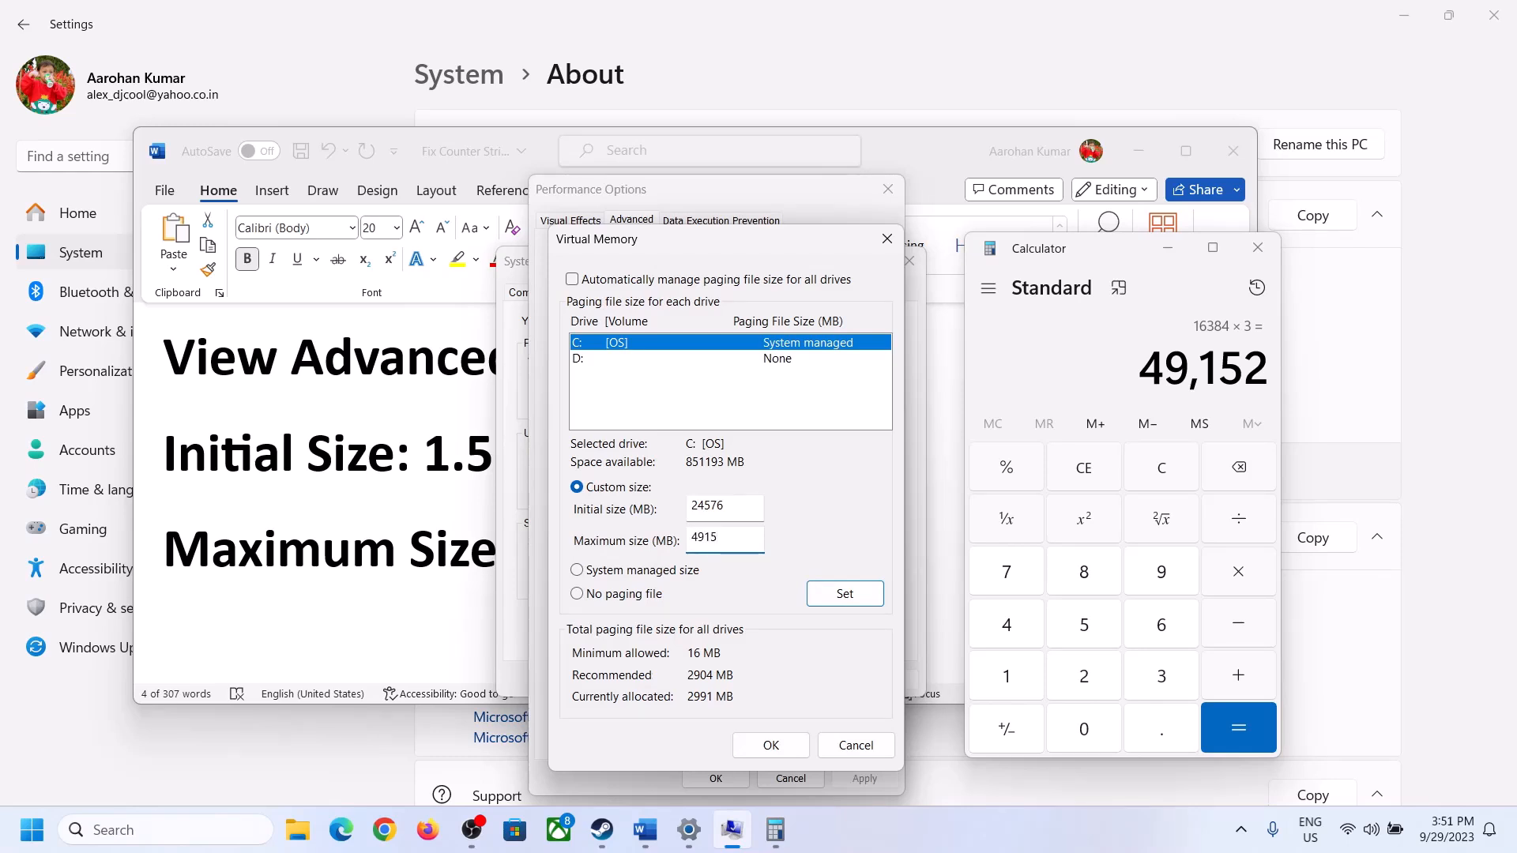
left_click(845, 600)
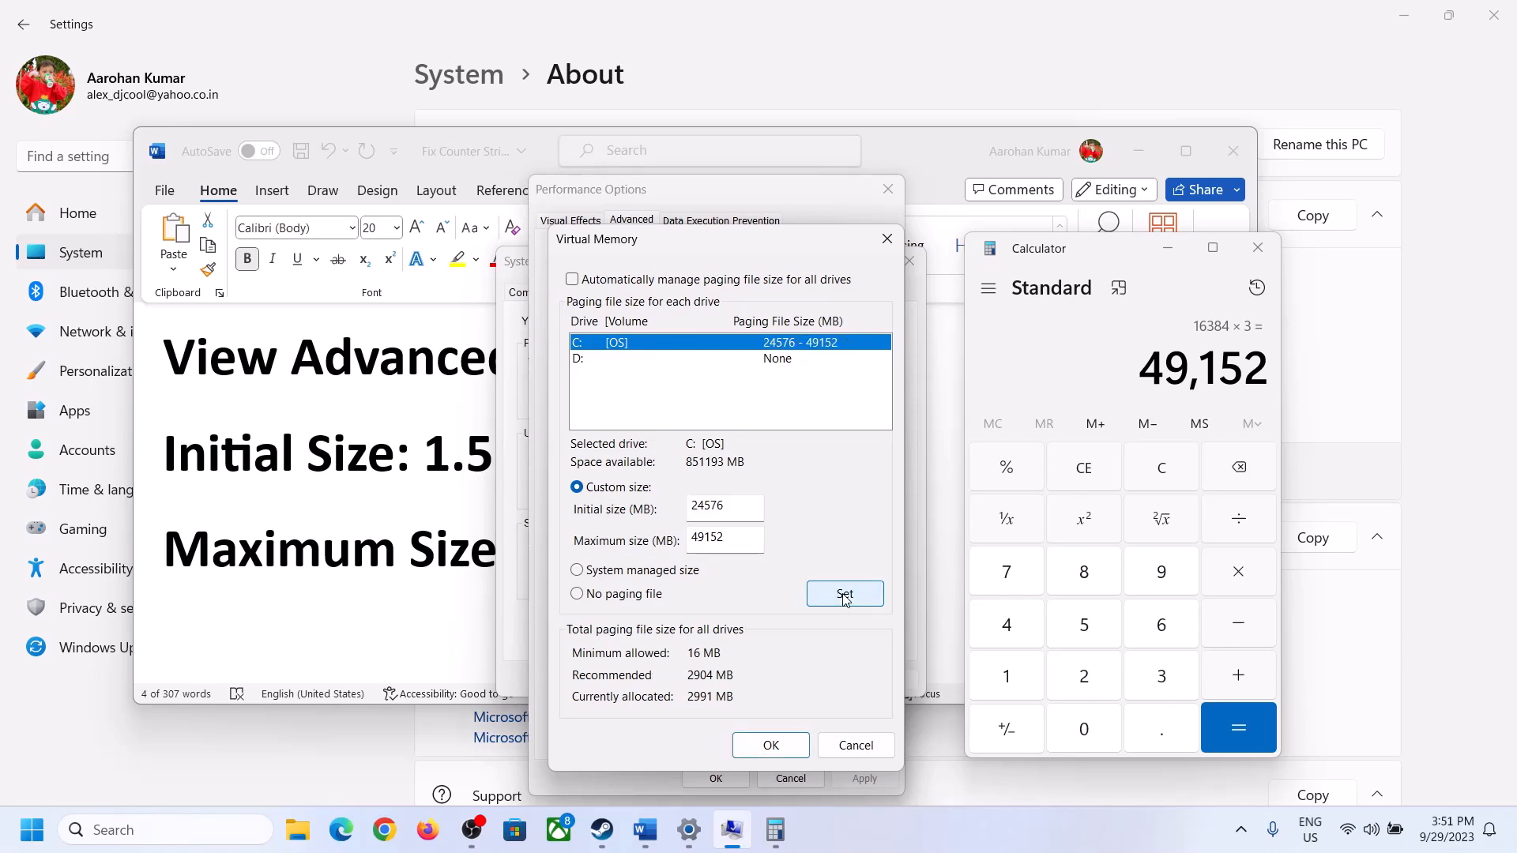
- Confirm the Virtual Memory, Performance Options and System Properties dialogs, and dismiss the restart request without restarting
left_click(771, 745)
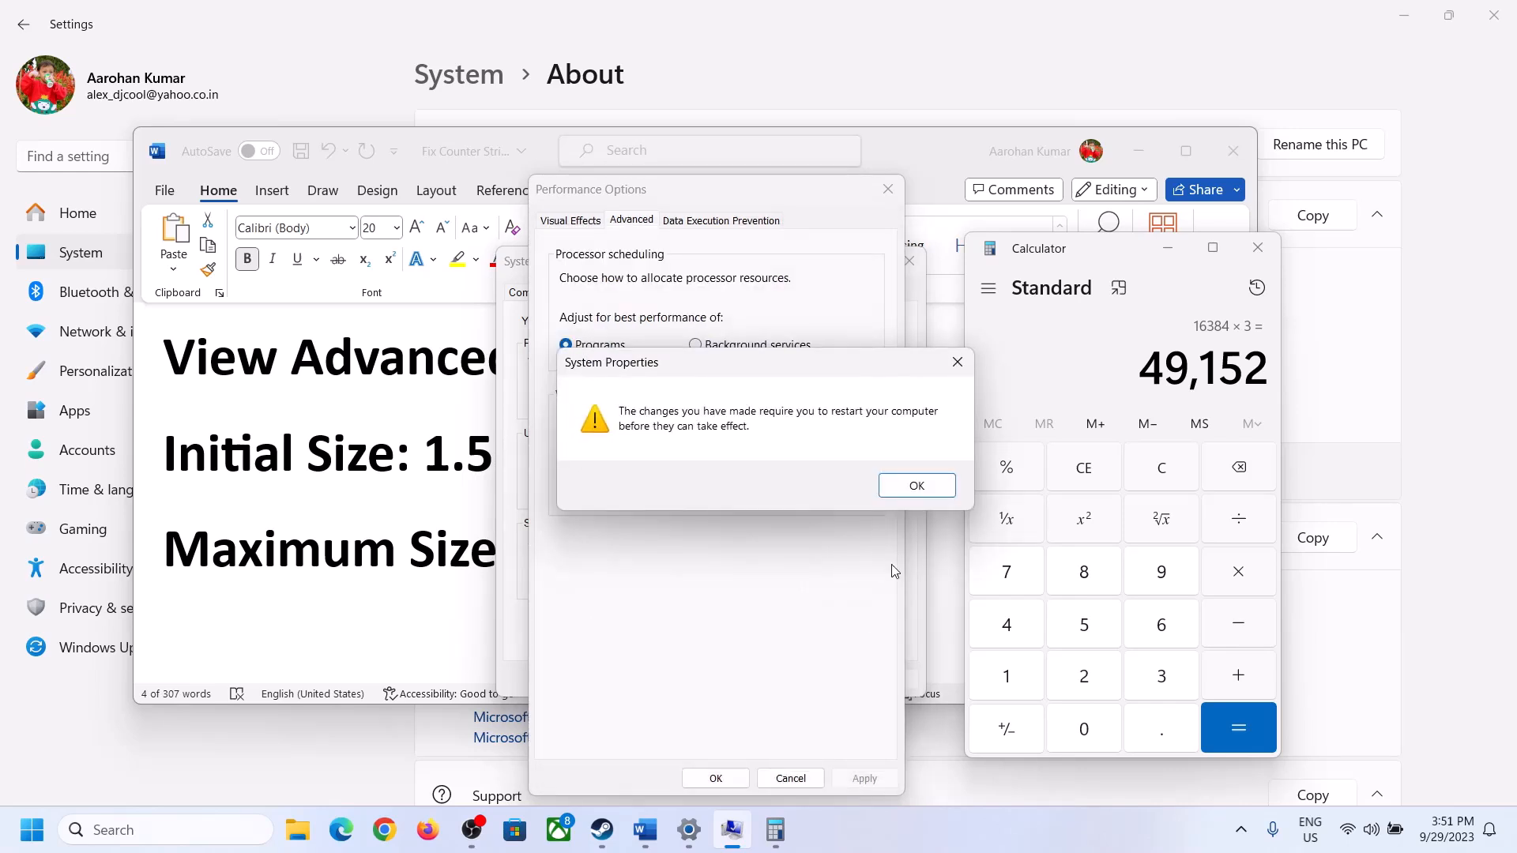
left_click(939, 485)
left_click(730, 780)
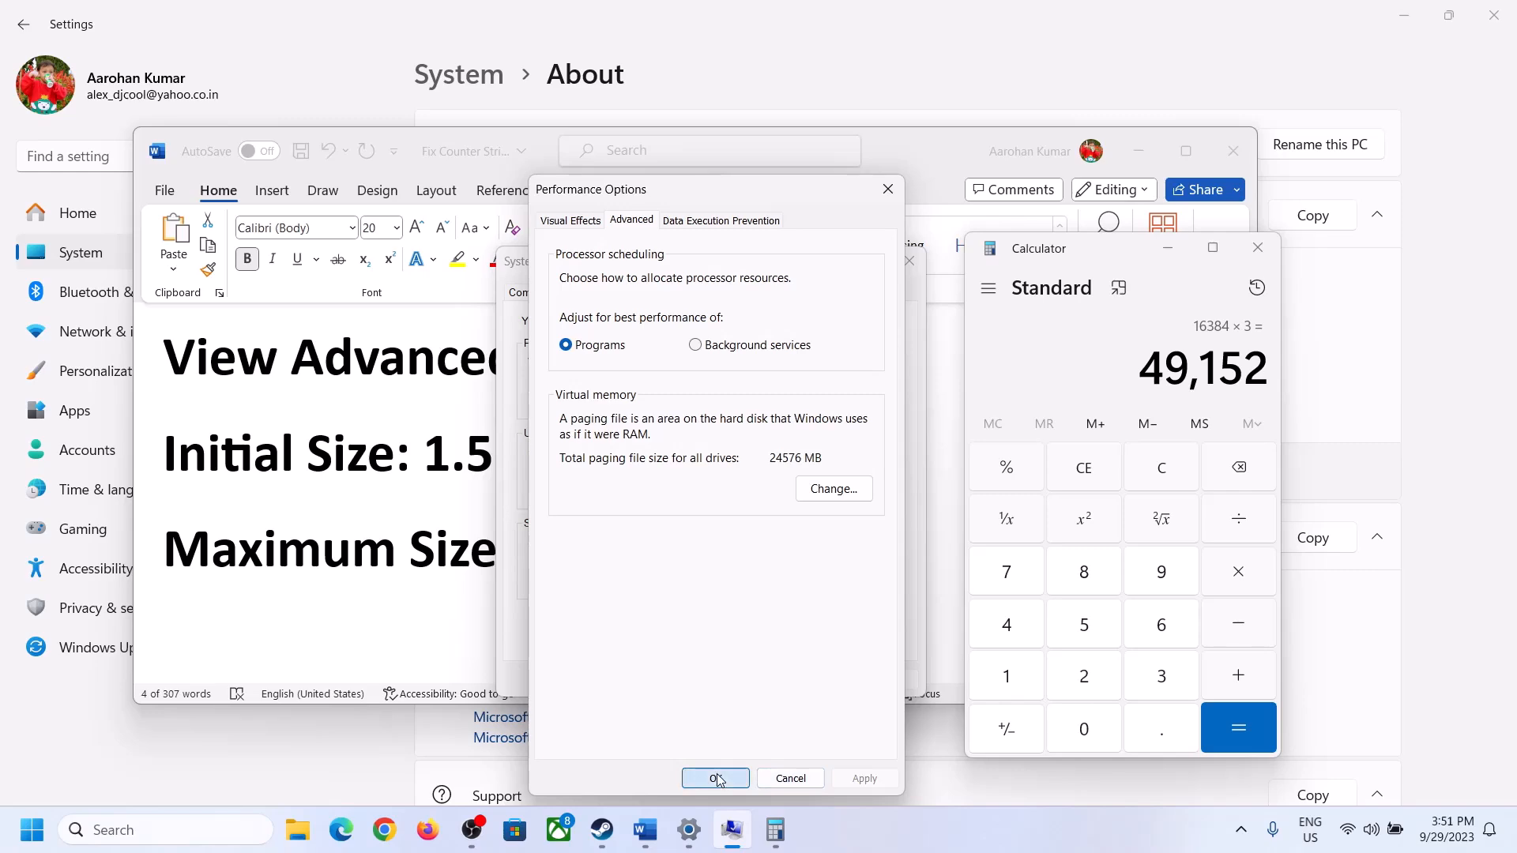
left_click(720, 678)
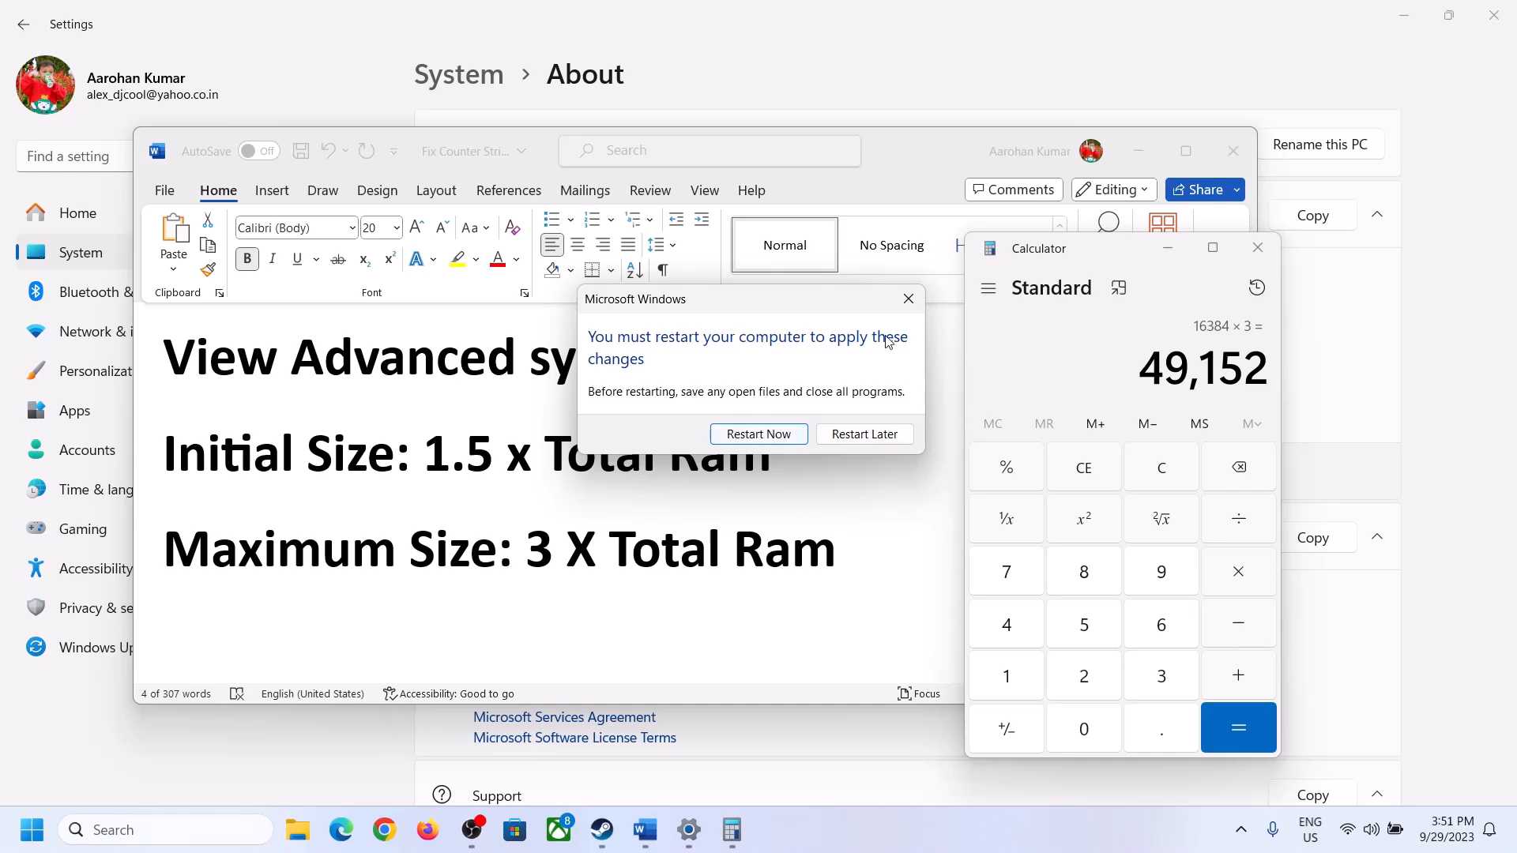
left_click(908, 297)
- Return from Steam to the Word notes and read Step 12 on updating the system BIOS
left_click(967, 852)
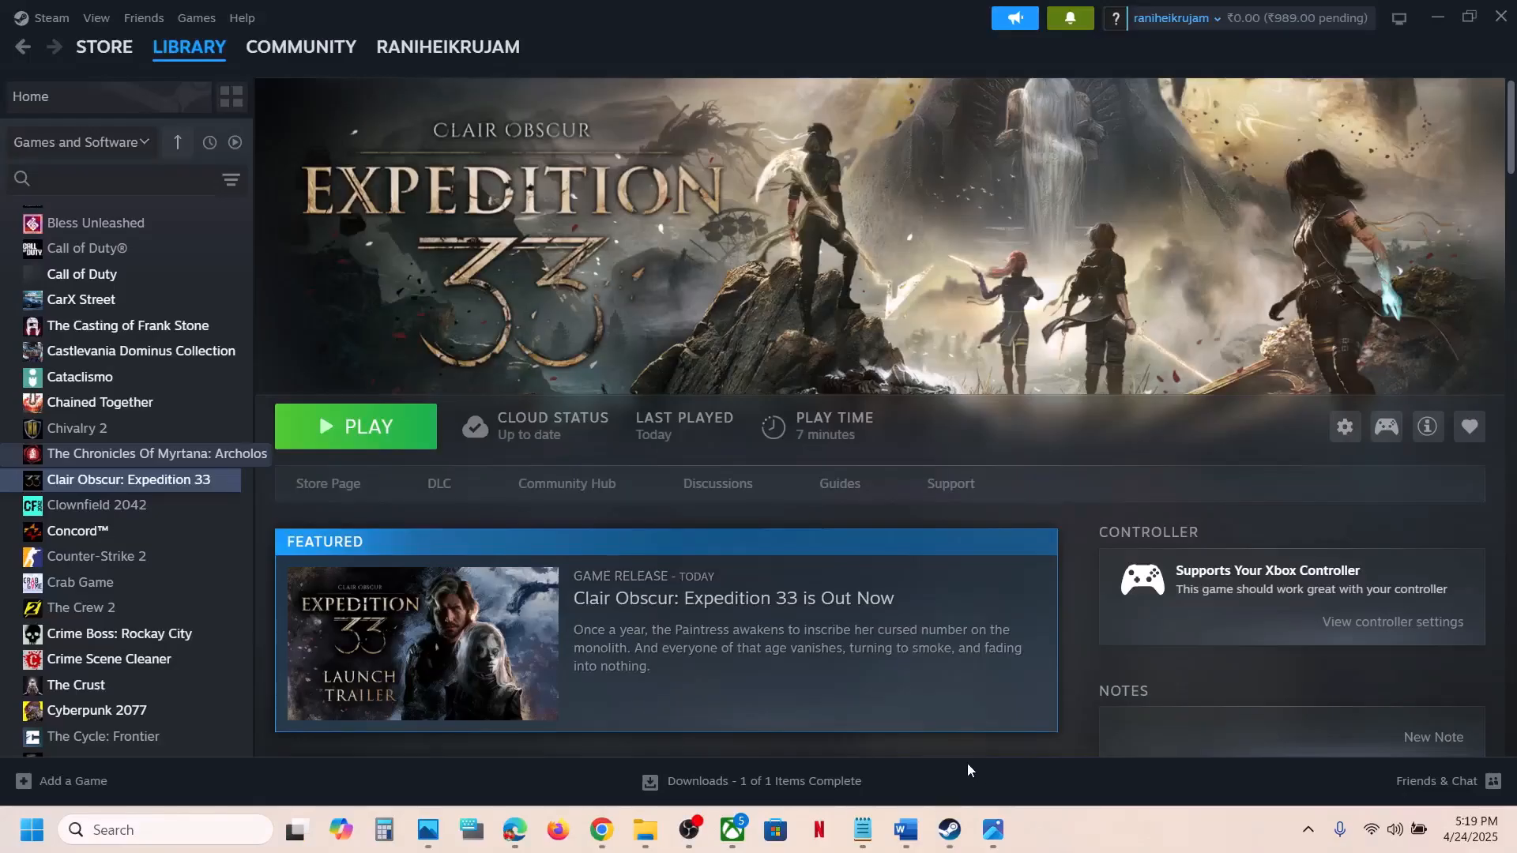
left_click(907, 829)
scroll(614, 614, "down", 5)
scroll(615, 615, "up", 3)
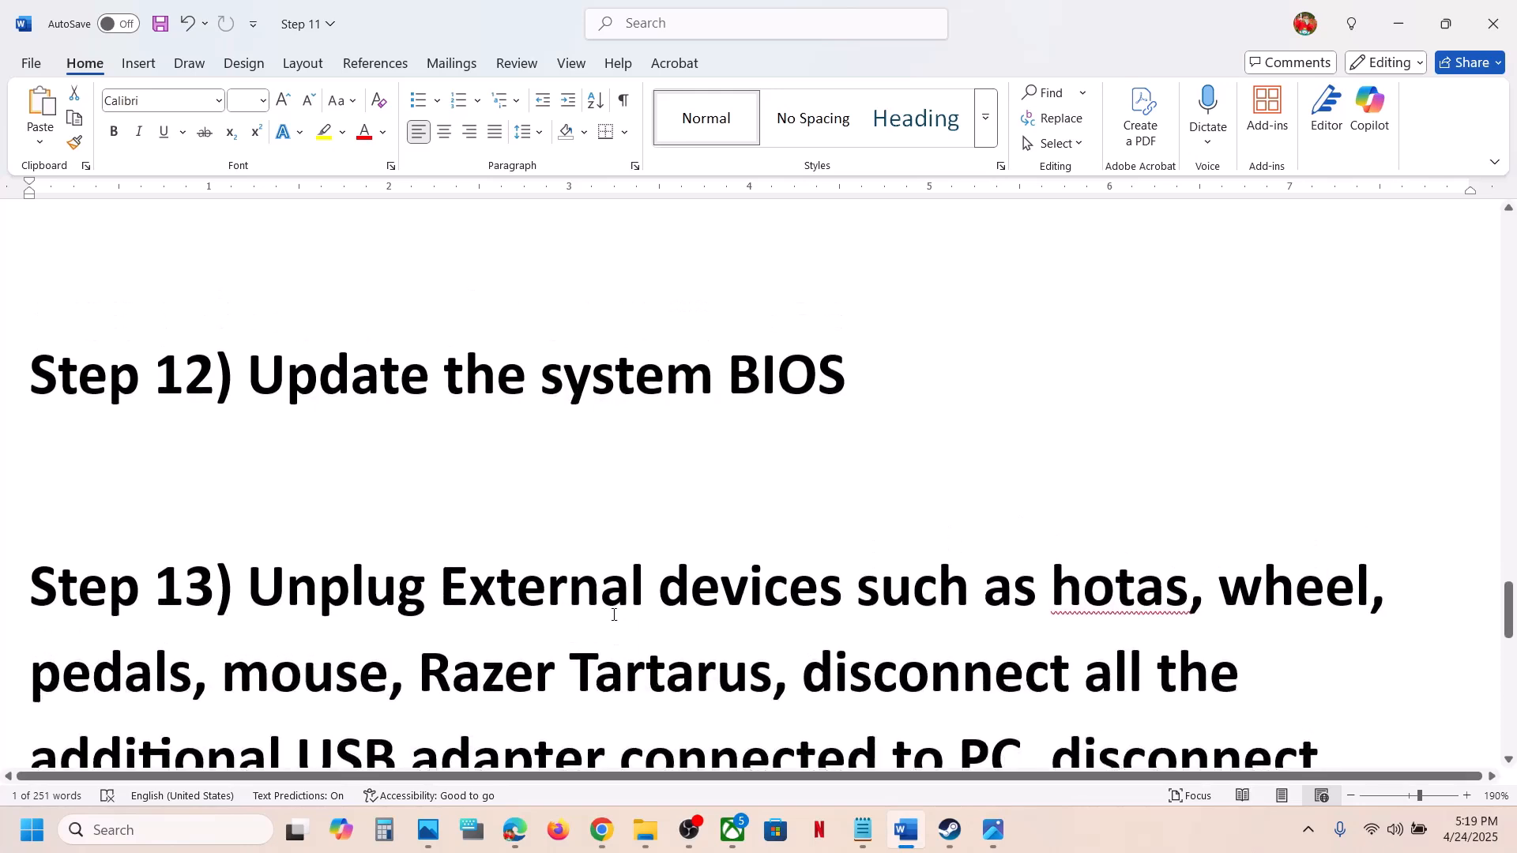
- Highlight the Step 12 instruction "Update the system BIOS" in the notes and clear the selection
left_click_drag(250, 524, 837, 499)
scroll(837, 498, "up", 1)
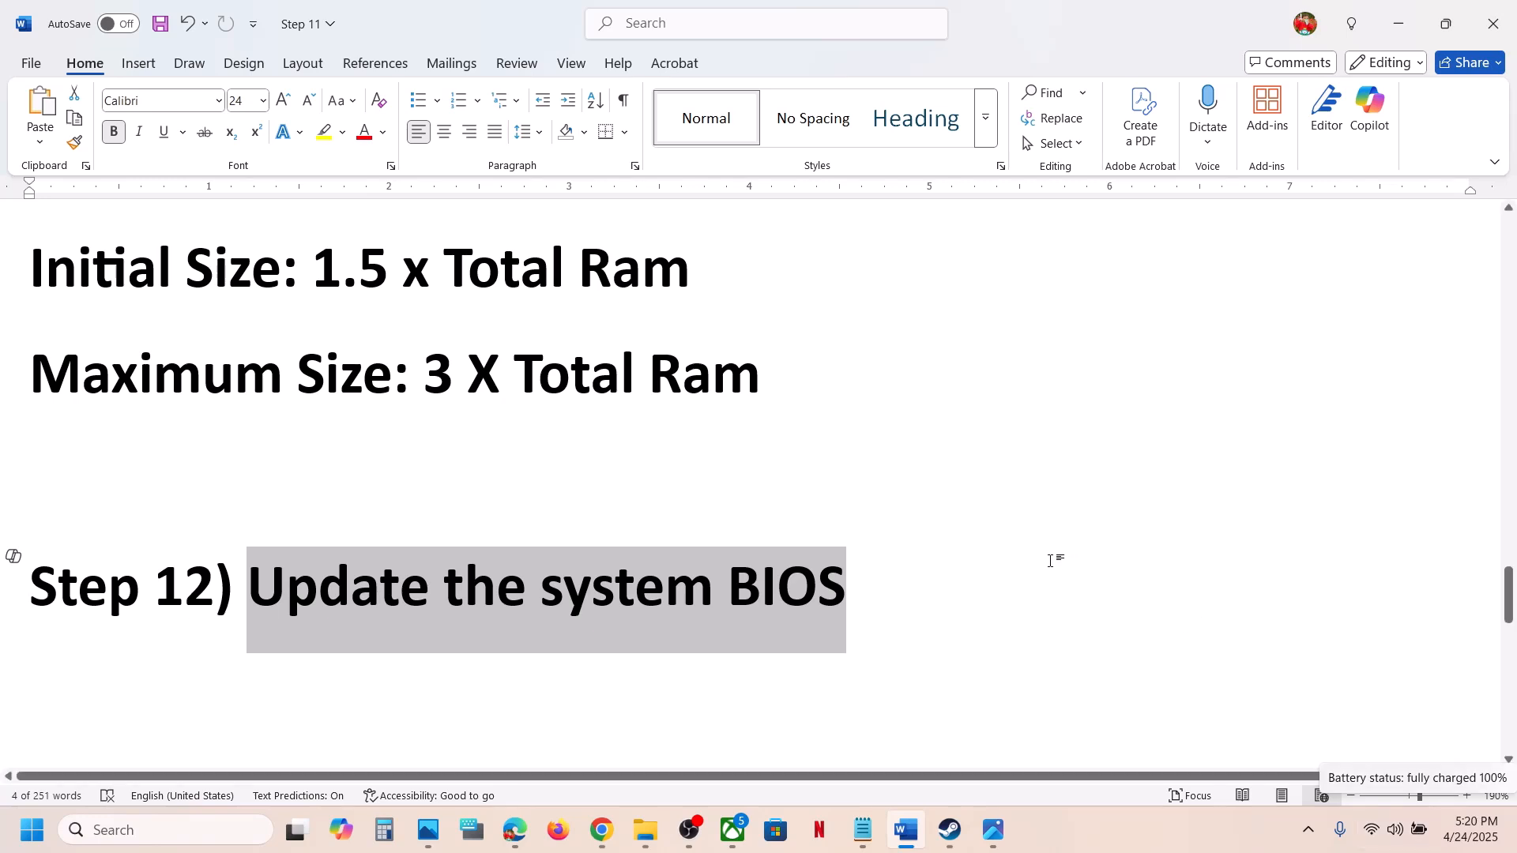
left_click(898, 575)
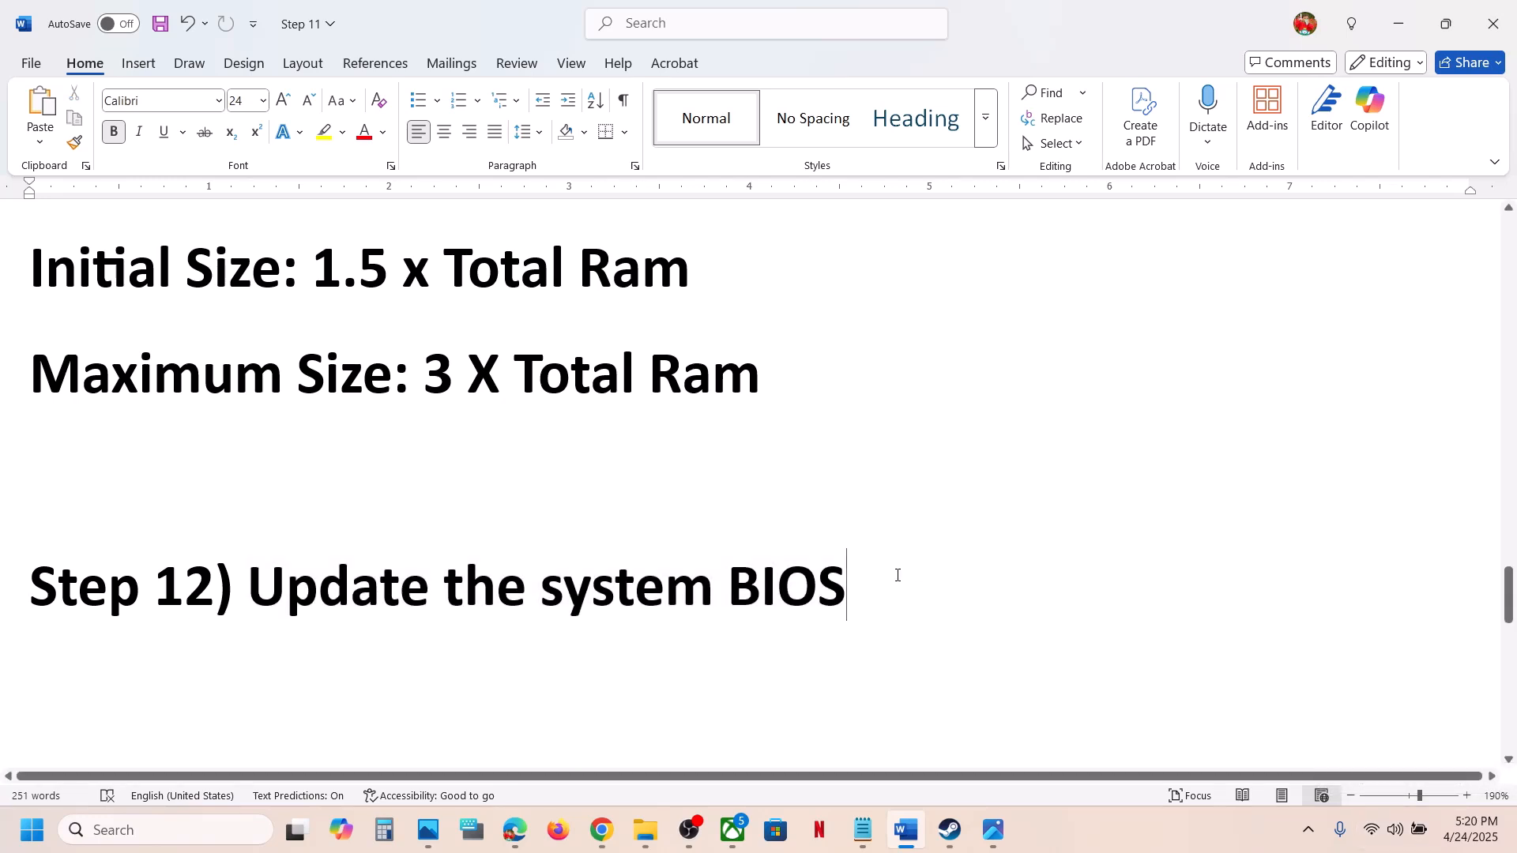
- Read through Step 13 on unplugging external devices, closing third-party services and removing the undervolt, highlighting each passage in turn
scroll(897, 575, "down", 5)
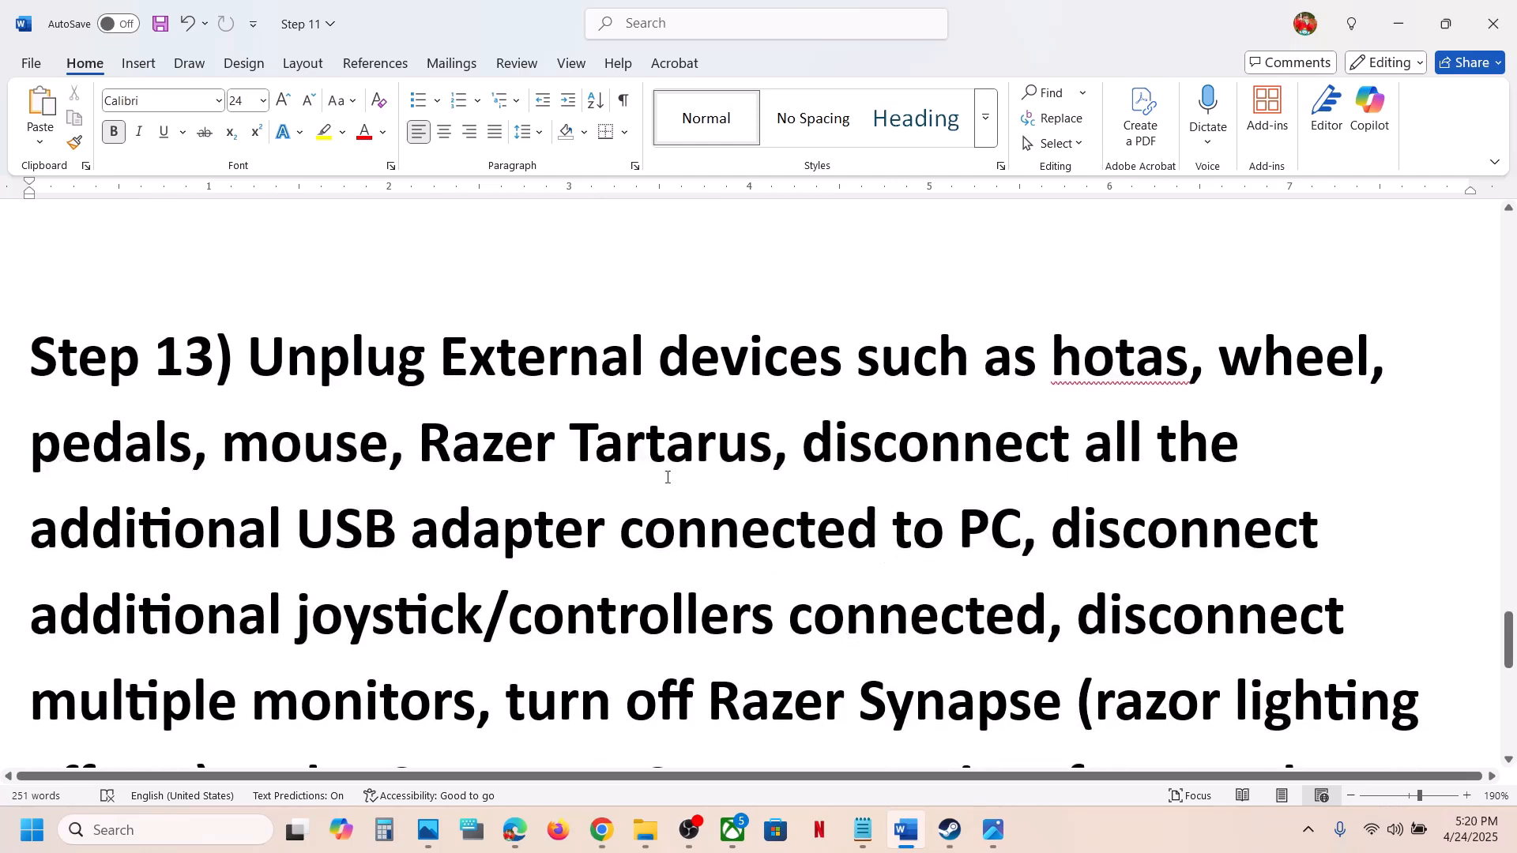
left_click_drag(291, 374, 995, 568)
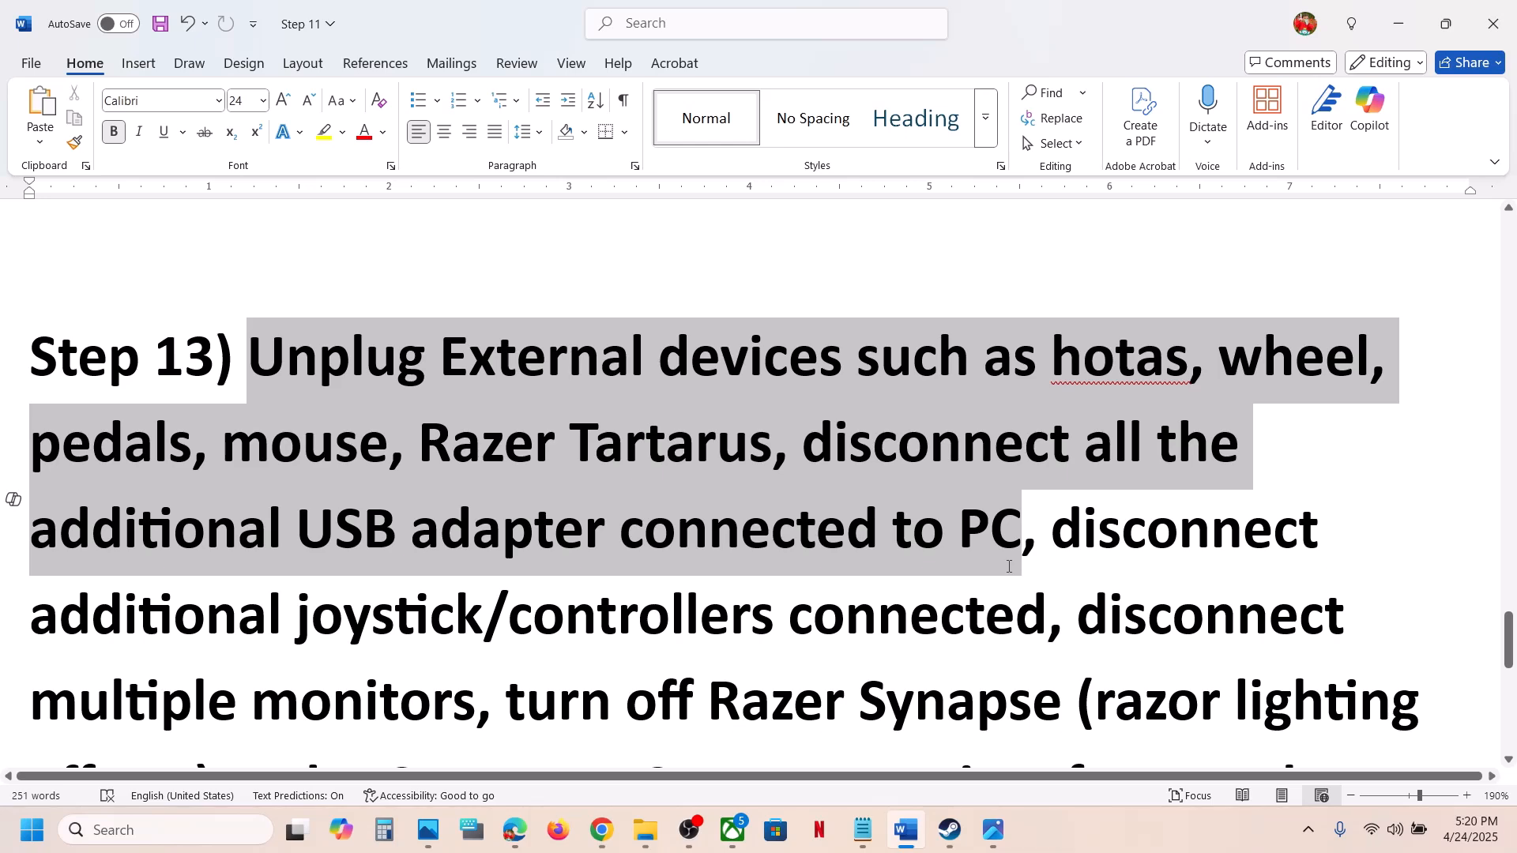
scroll(1009, 566, "down", 1)
left_click_drag(1055, 446, 1044, 553)
scroll(1100, 466, "down", 1)
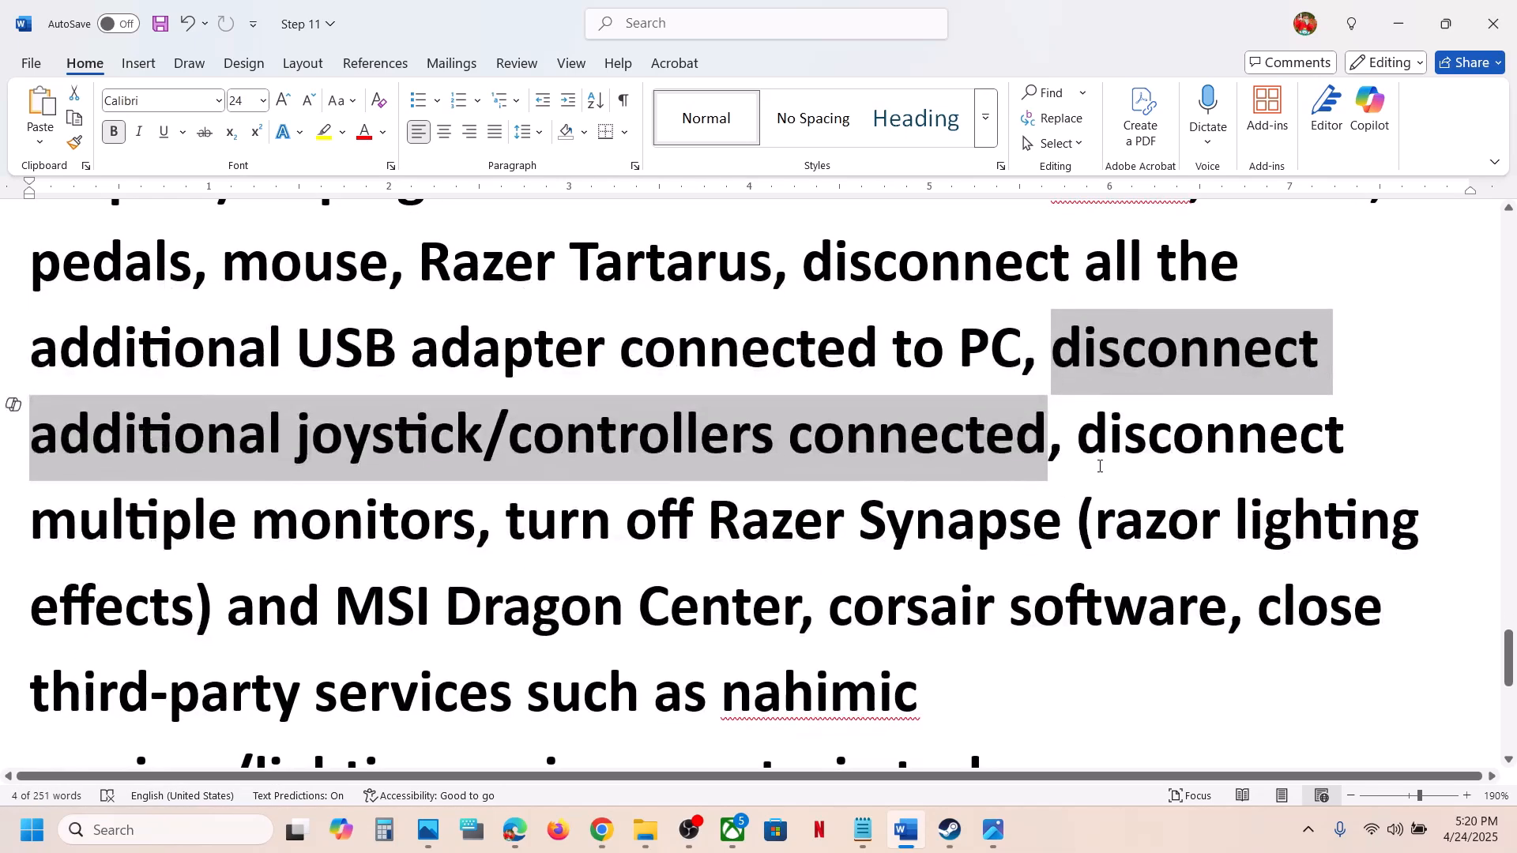
left_click_drag(1082, 444, 916, 695)
scroll(825, 550, "down", 2)
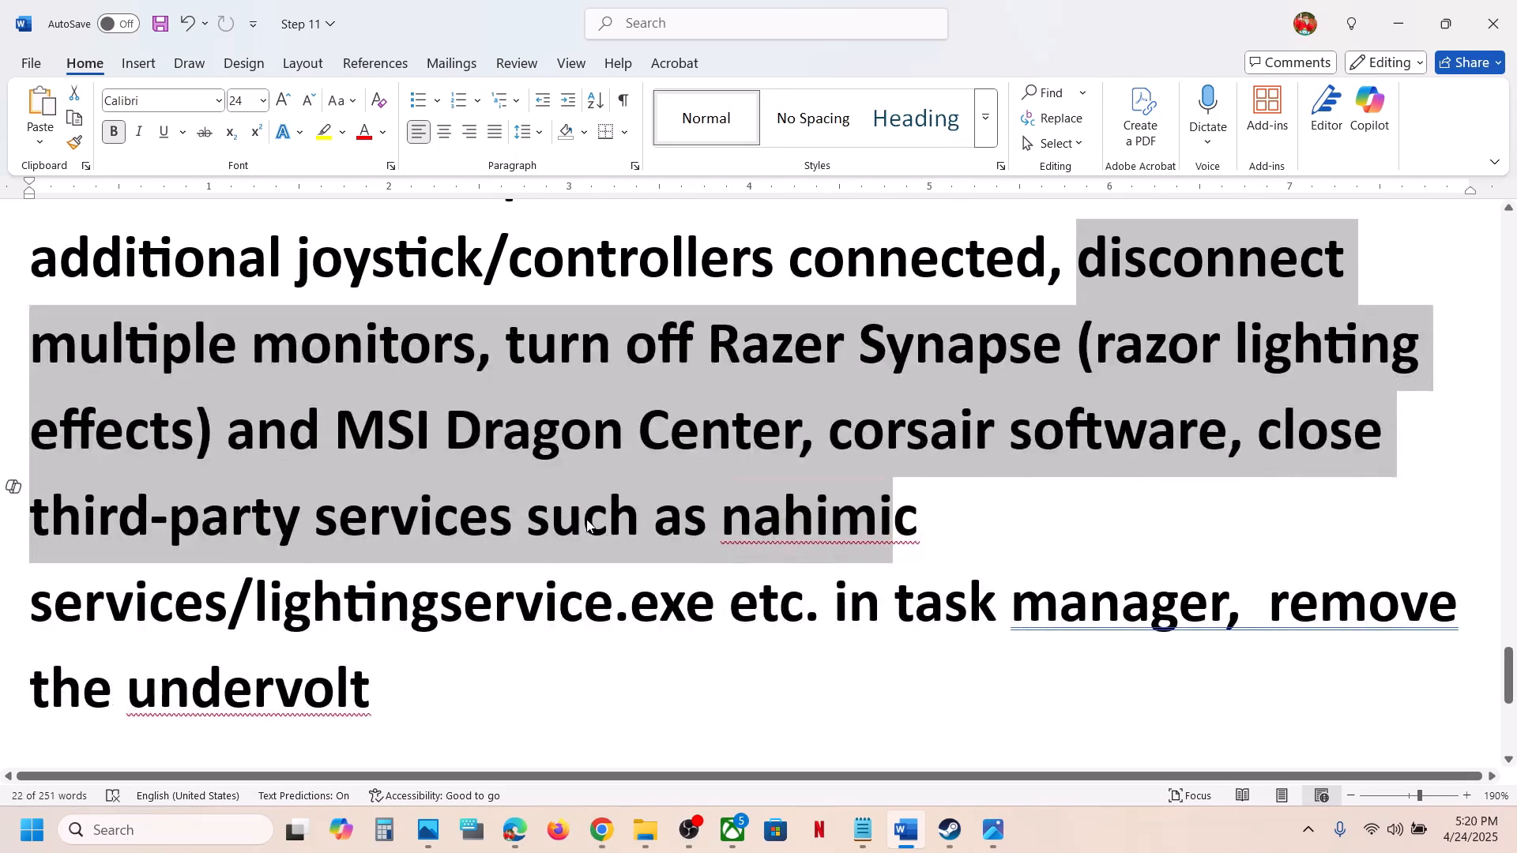
left_click_drag(1269, 603, 417, 672)
left_click(417, 677)
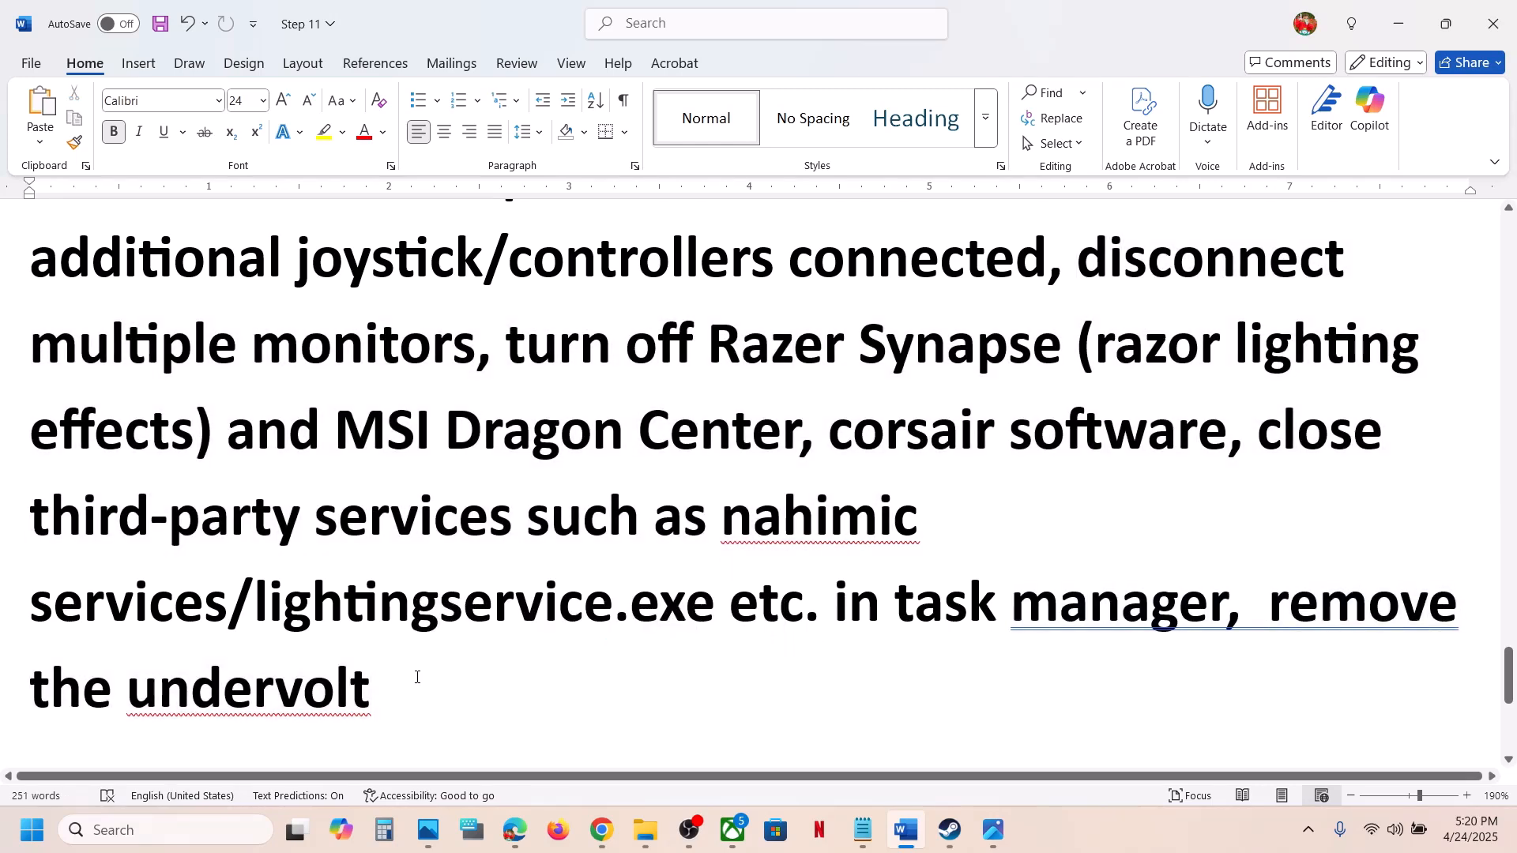
- Read Step 14 on uninstalling the game, deleting its folder and reinstalling it, highlighting the instruction
scroll(417, 677, "down", 2)
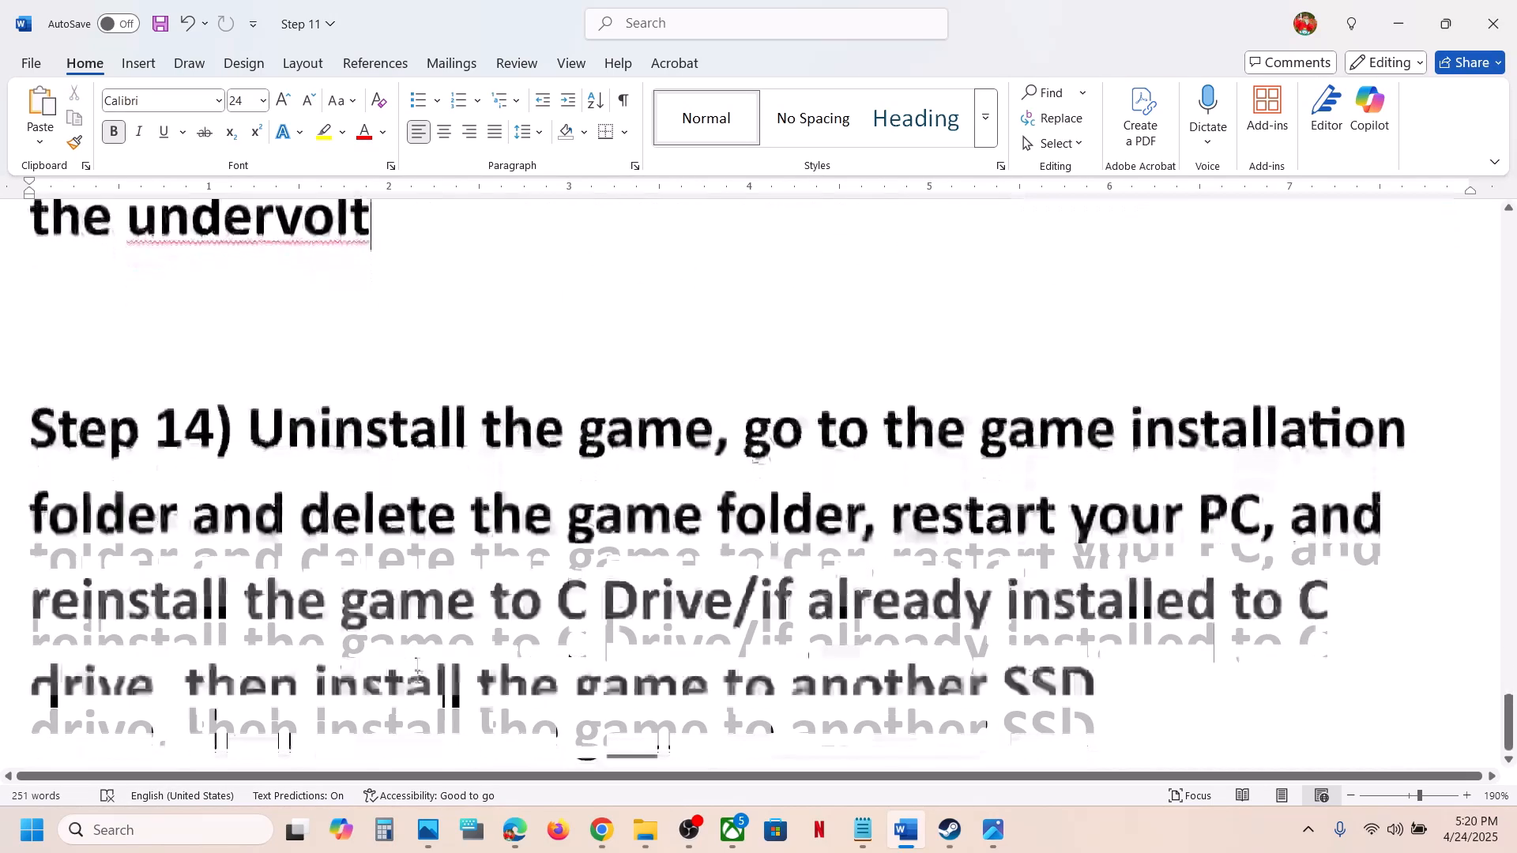
scroll(417, 677, "up", 2)
scroll(418, 678, "down", 3)
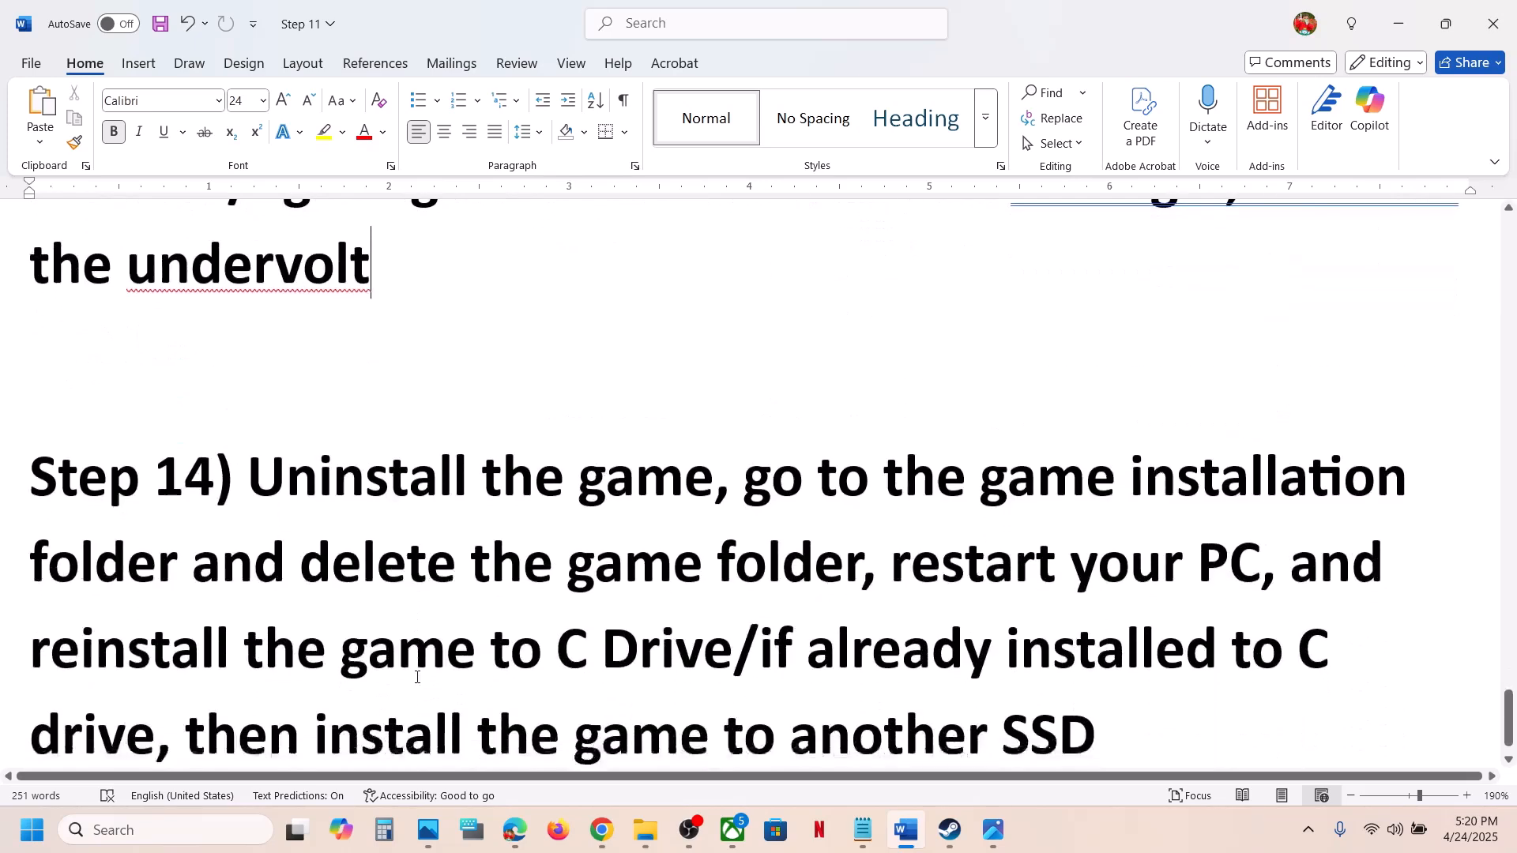
left_click_drag(251, 474, 1070, 688)
scroll(1070, 687, "down", 1)
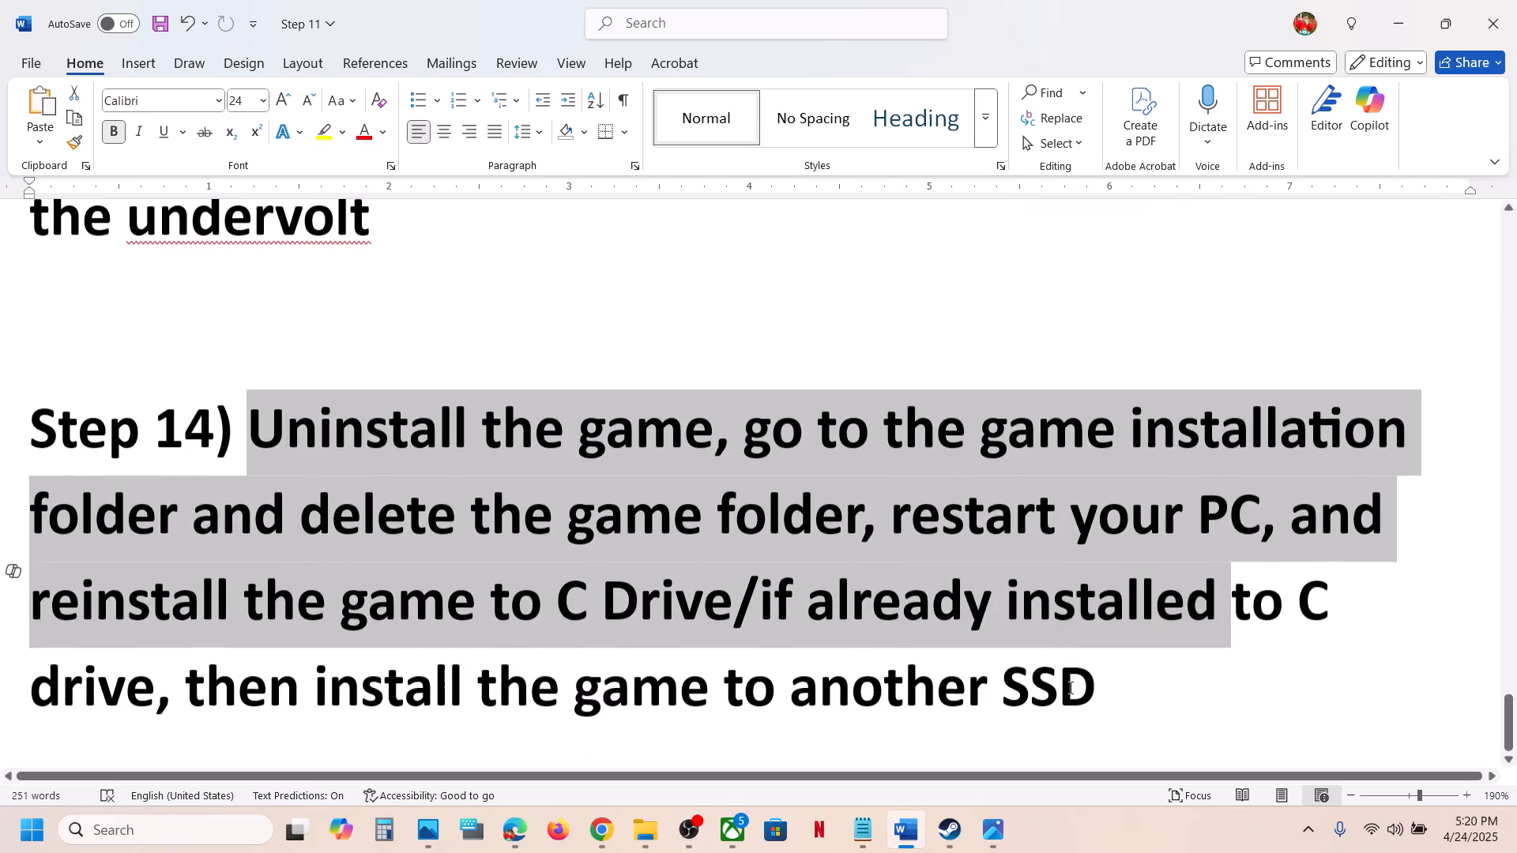
- Switch to Steam, show the management options with Uninstall for Clair Obscur: Expedition 33, and dismiss them without choosing any
left_click(950, 830)
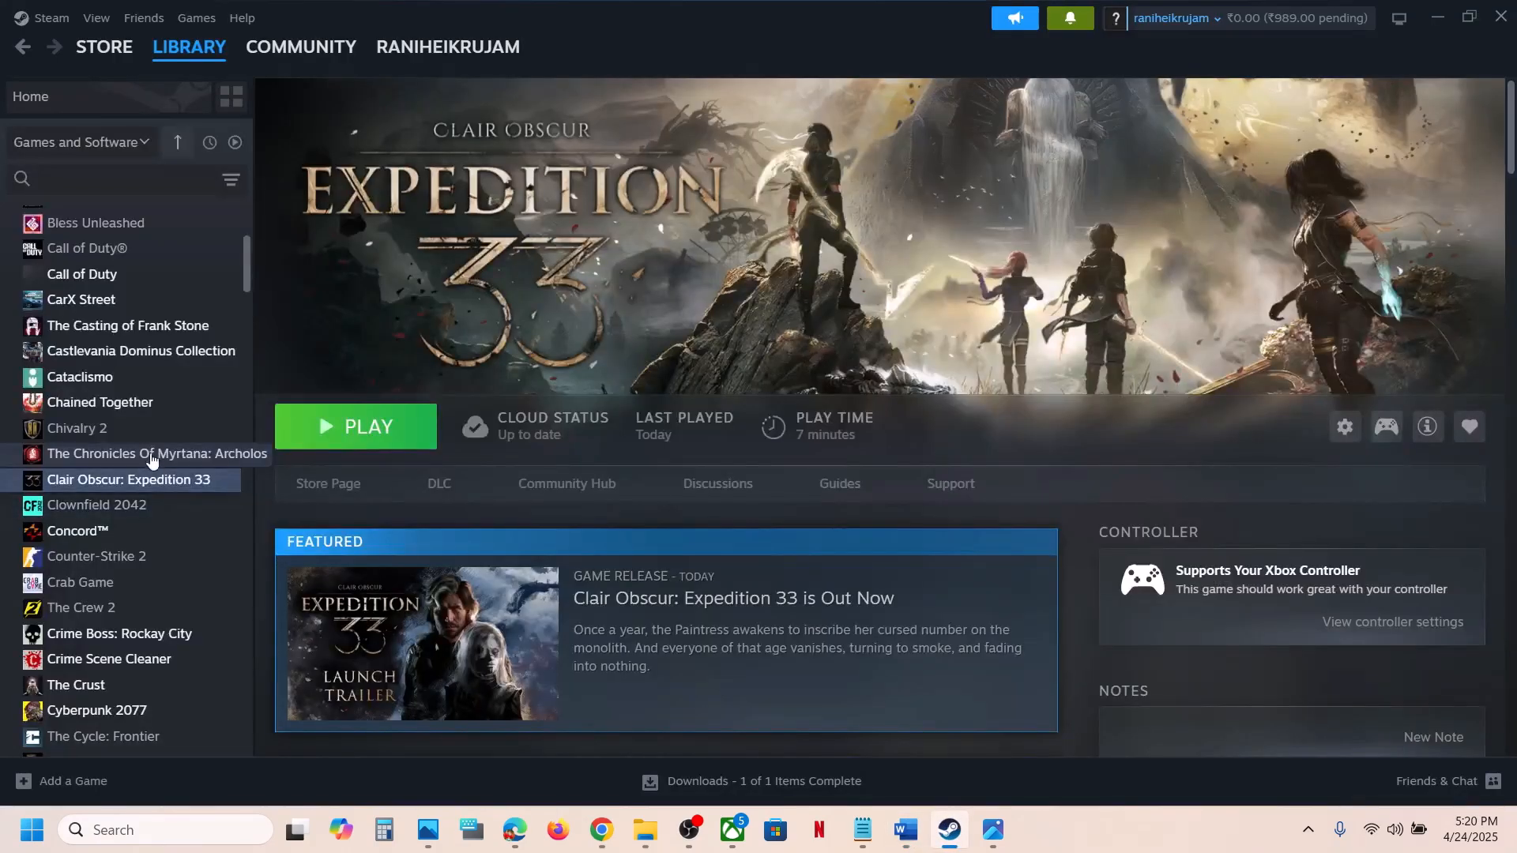
right_click(153, 481)
mouse_move(210, 610)
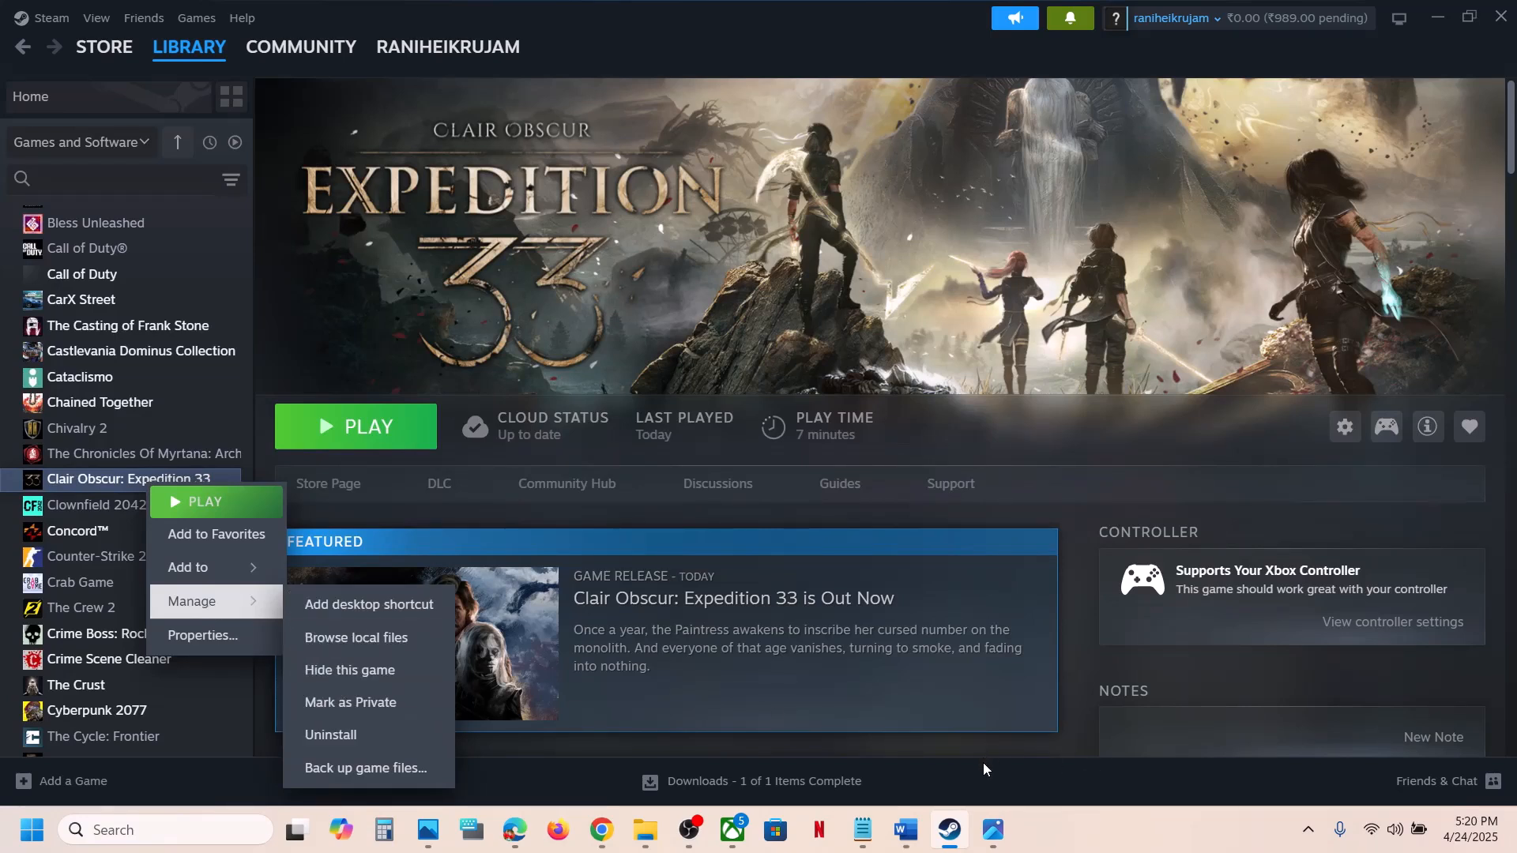
left_click(929, 345)
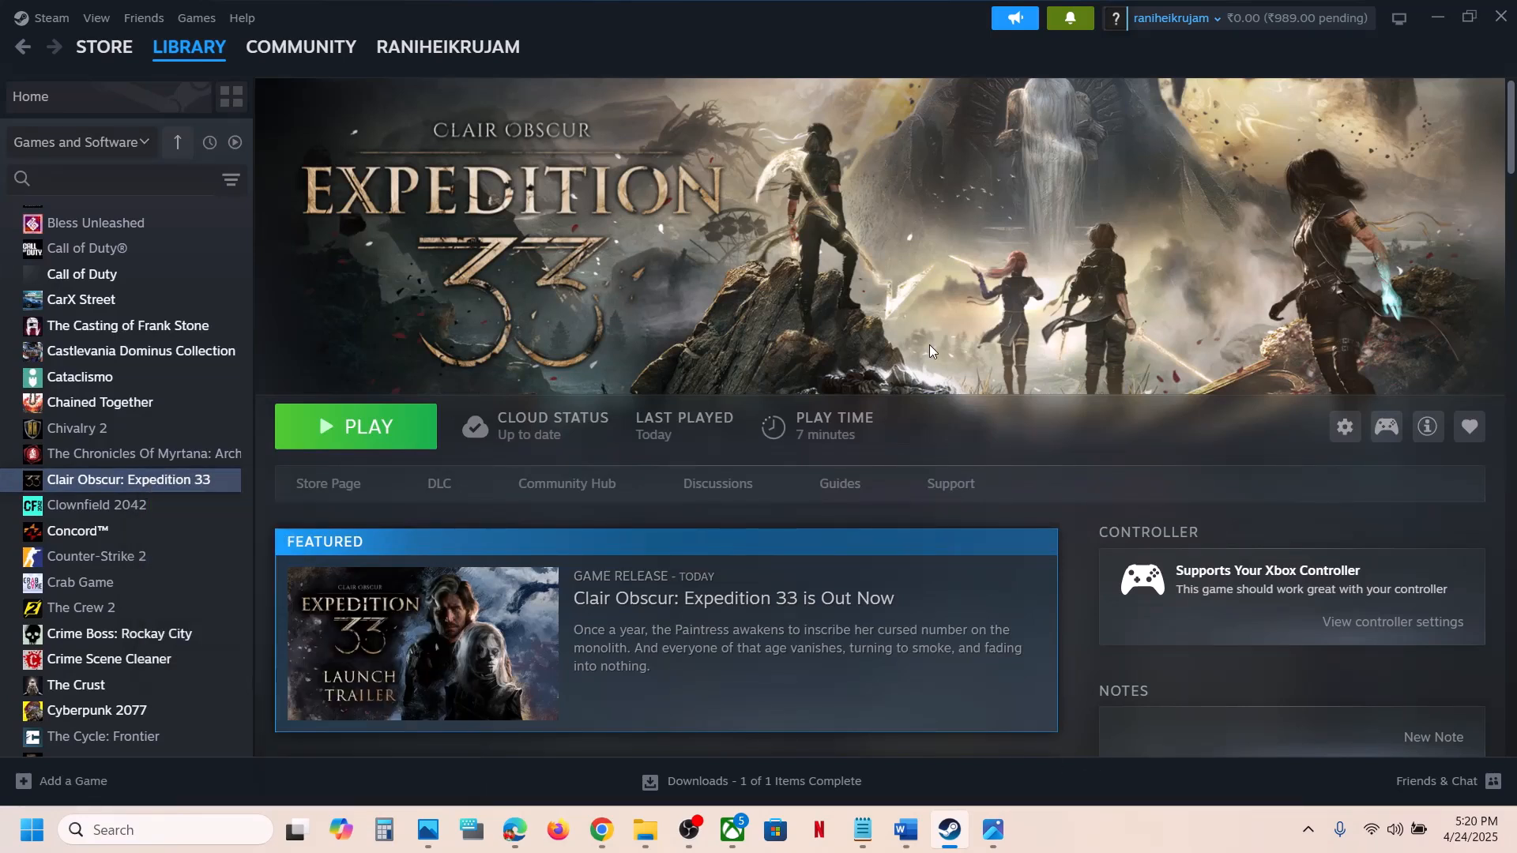
- Return to the Word notes, highlight Step 14's advice on reinstalling to C Drive or another SSD, and switch back to Steam
left_click(907, 832)
left_click(490, 598)
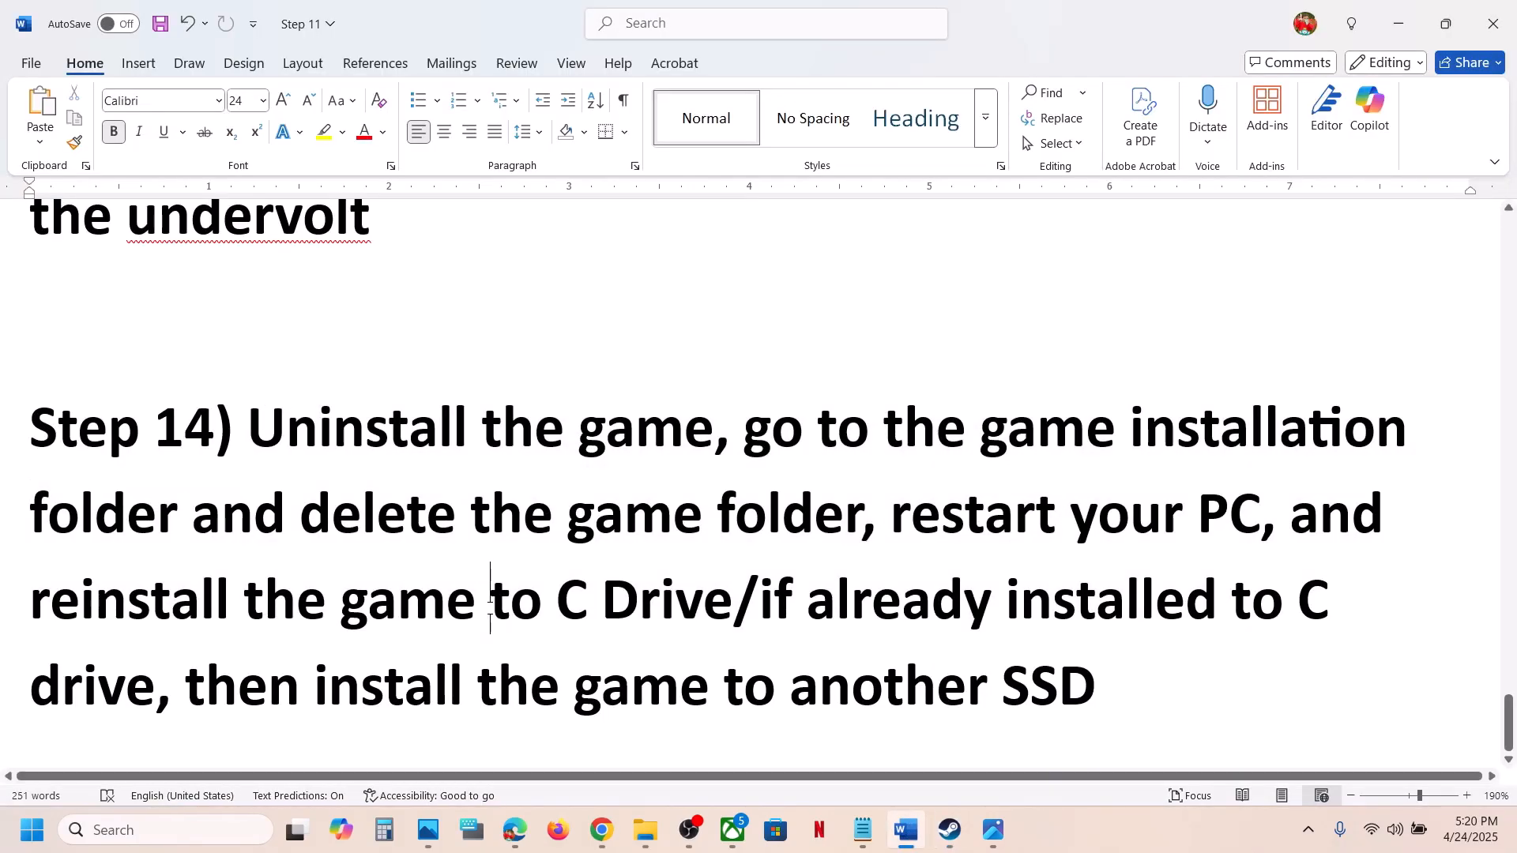
left_click_drag(491, 598, 676, 622)
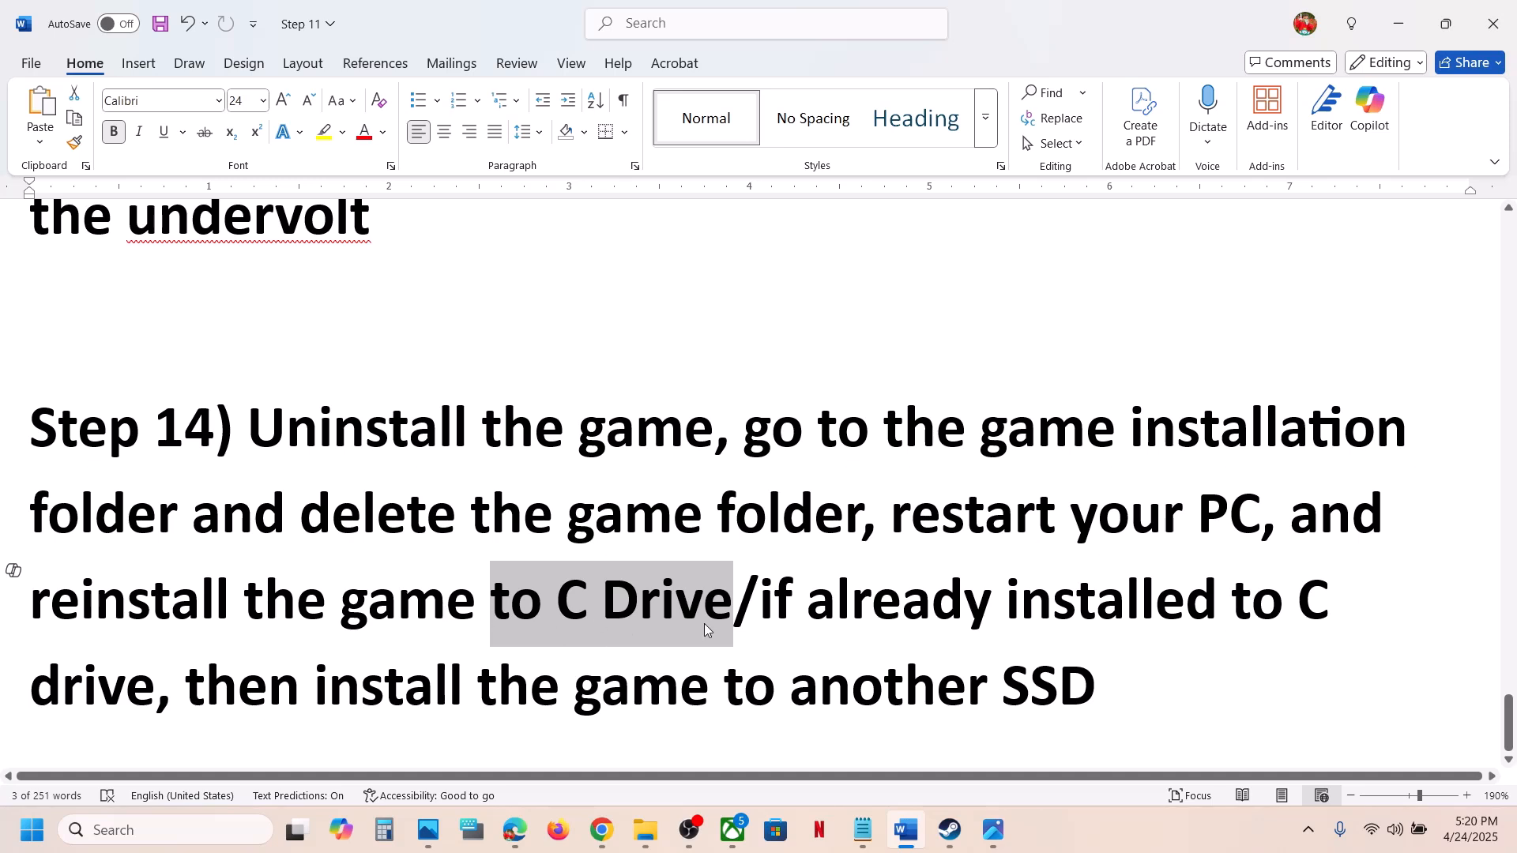
left_click_drag(755, 612, 1002, 703)
left_click(1102, 707)
left_click(943, 831)
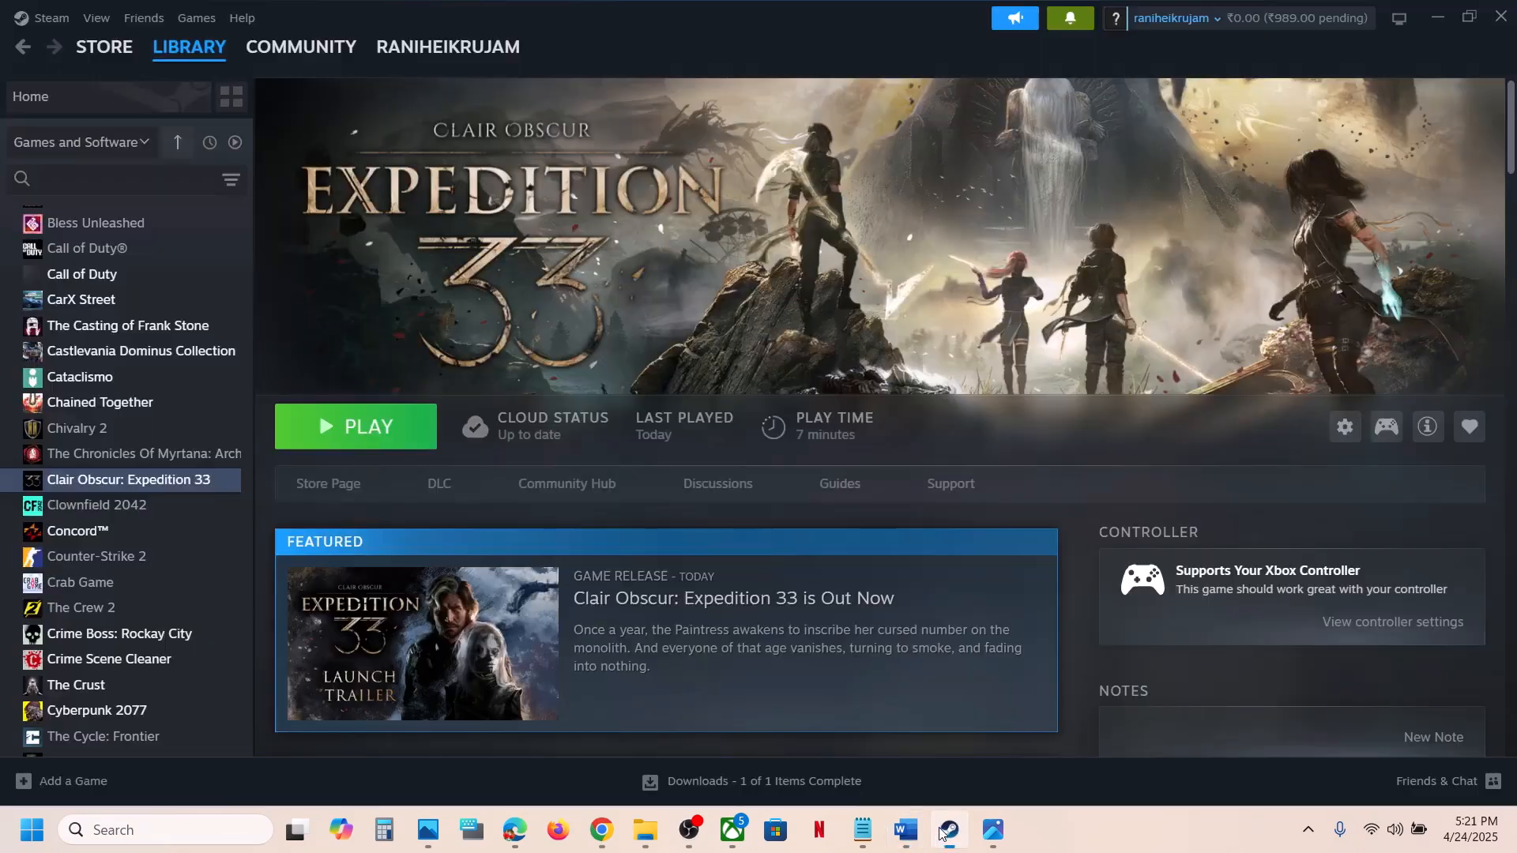